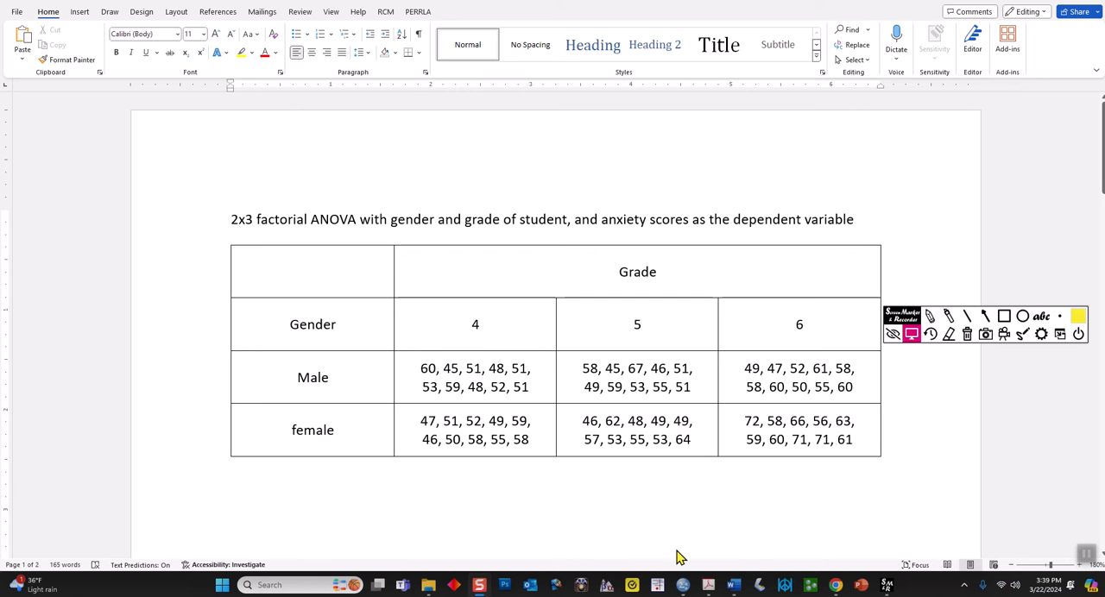
Switch to the Gender Anxiety Interaction data in SPSS and turn off value labels to examine the numeric Gender codes
mouse_move(684, 587)
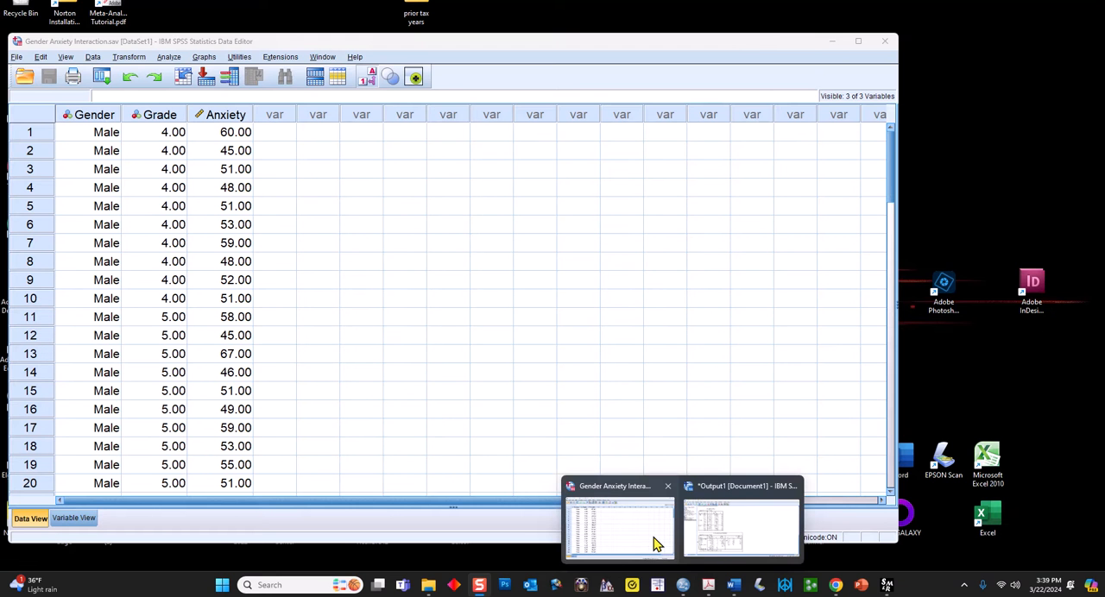
left_click(643, 524)
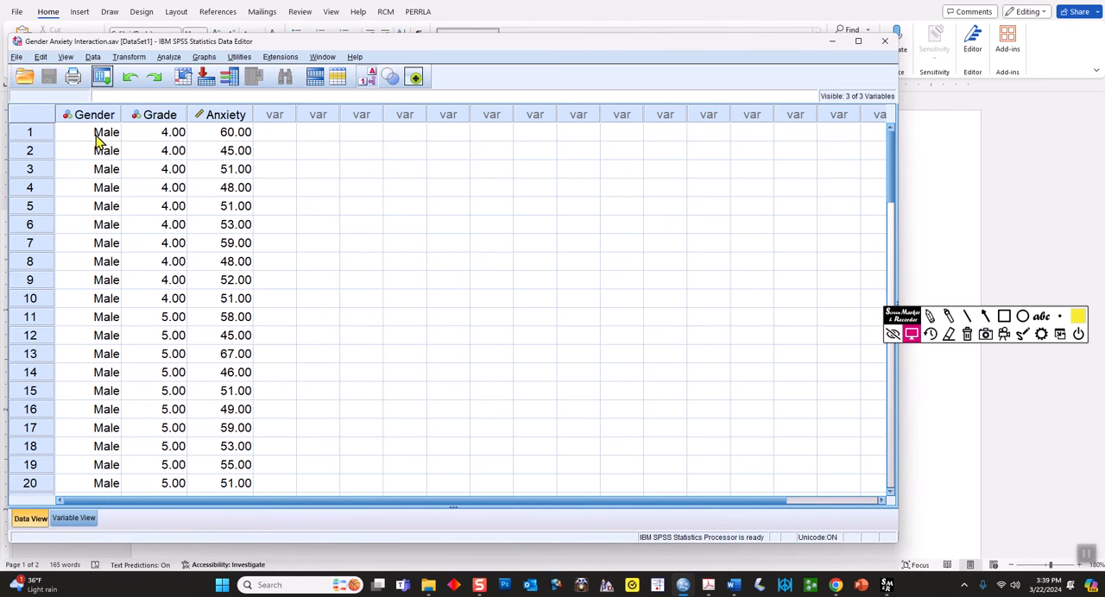
left_click(66, 57)
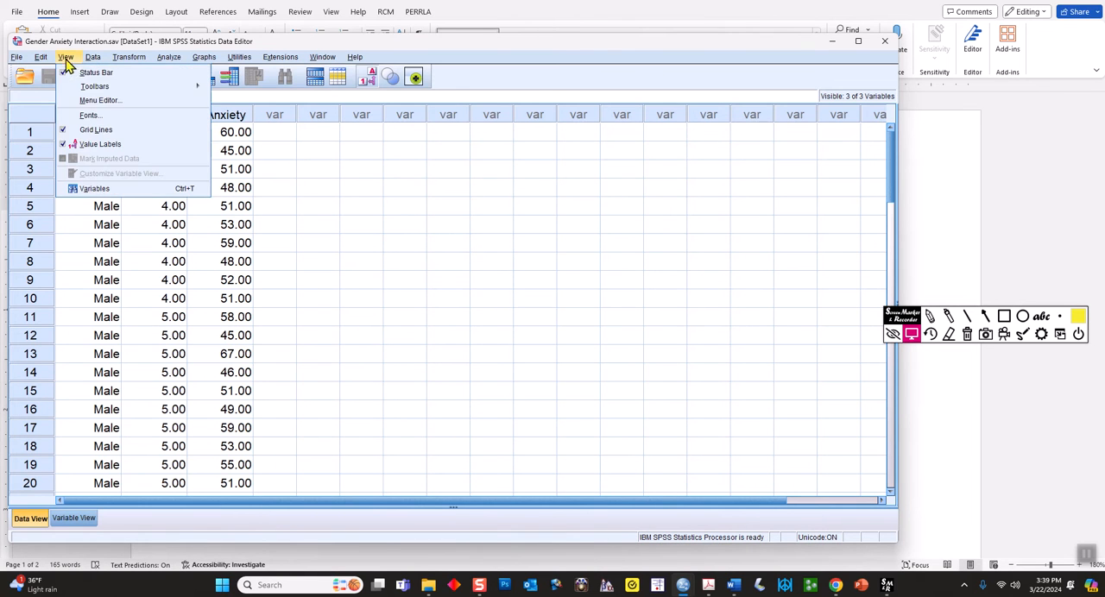
left_click(100, 144)
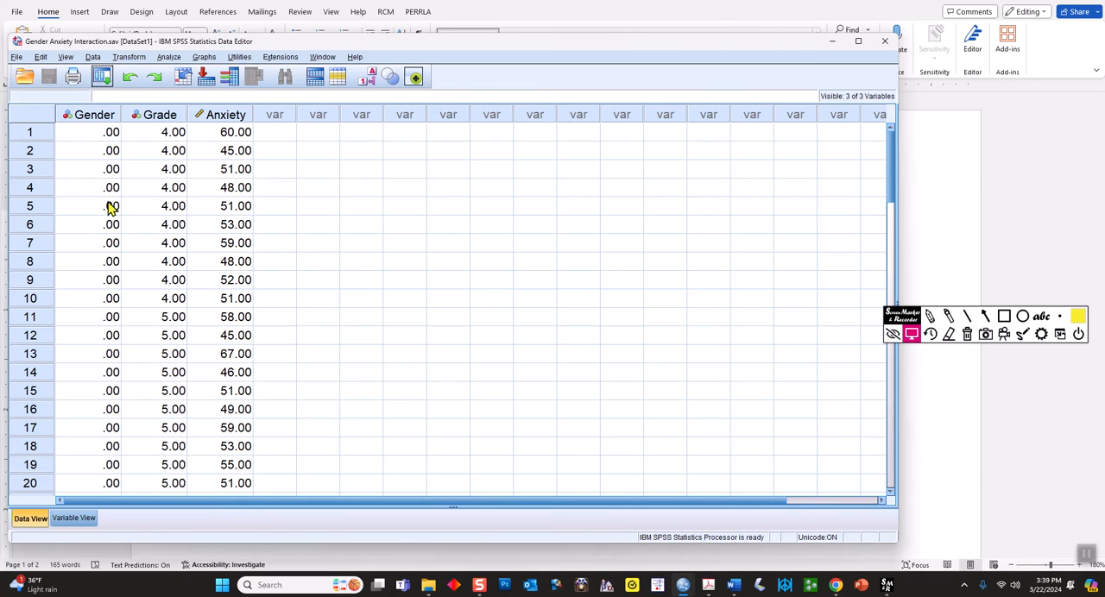
scroll(100, 147, "down", 4)
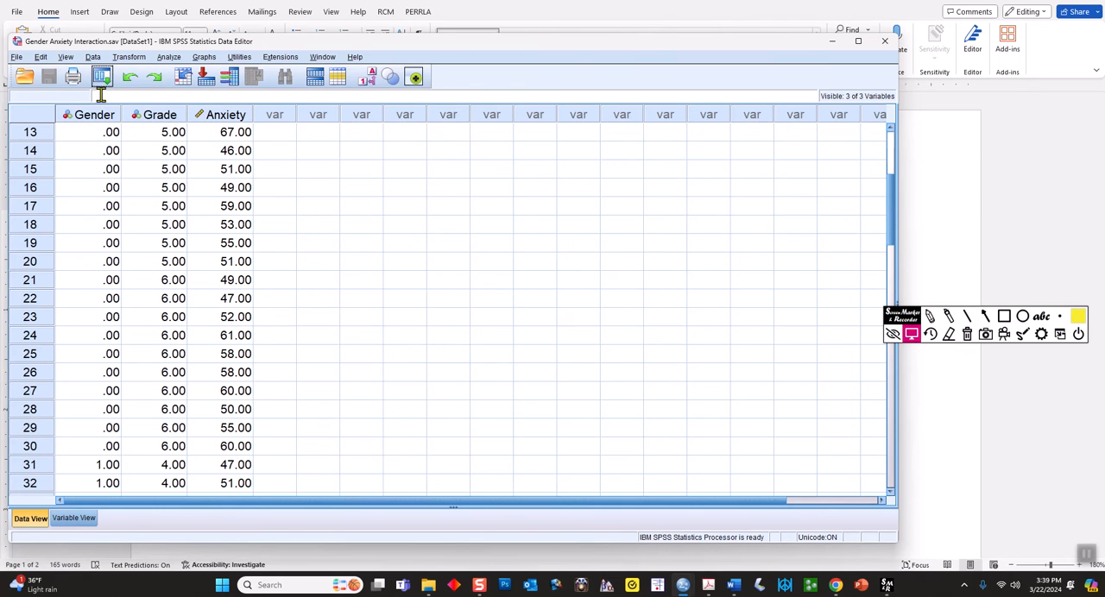
left_click(66, 57)
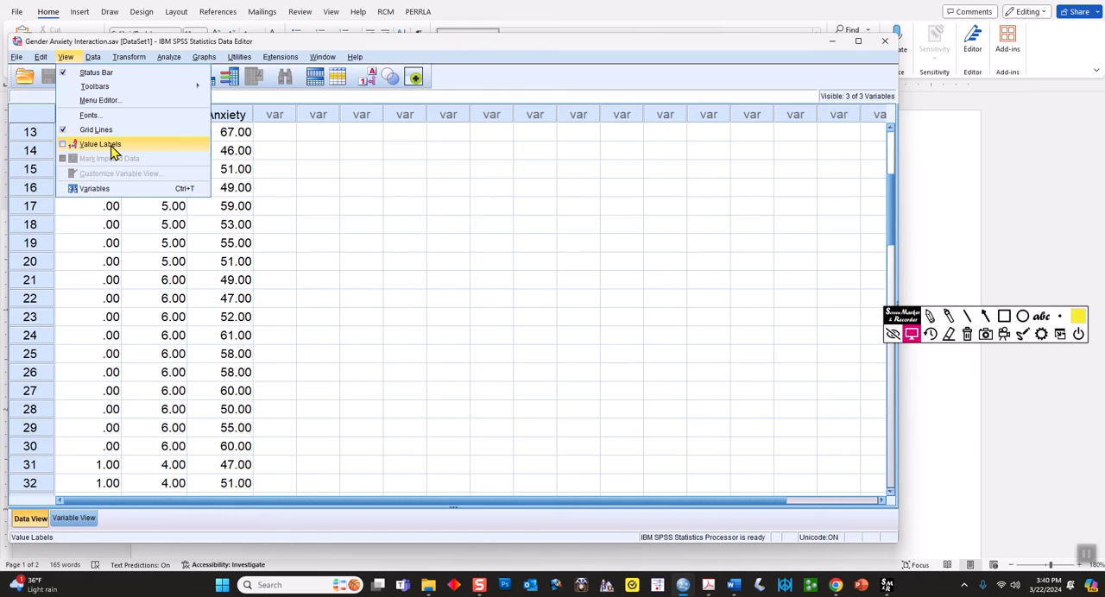
left_click(111, 335)
scroll(104, 323, "down", 4)
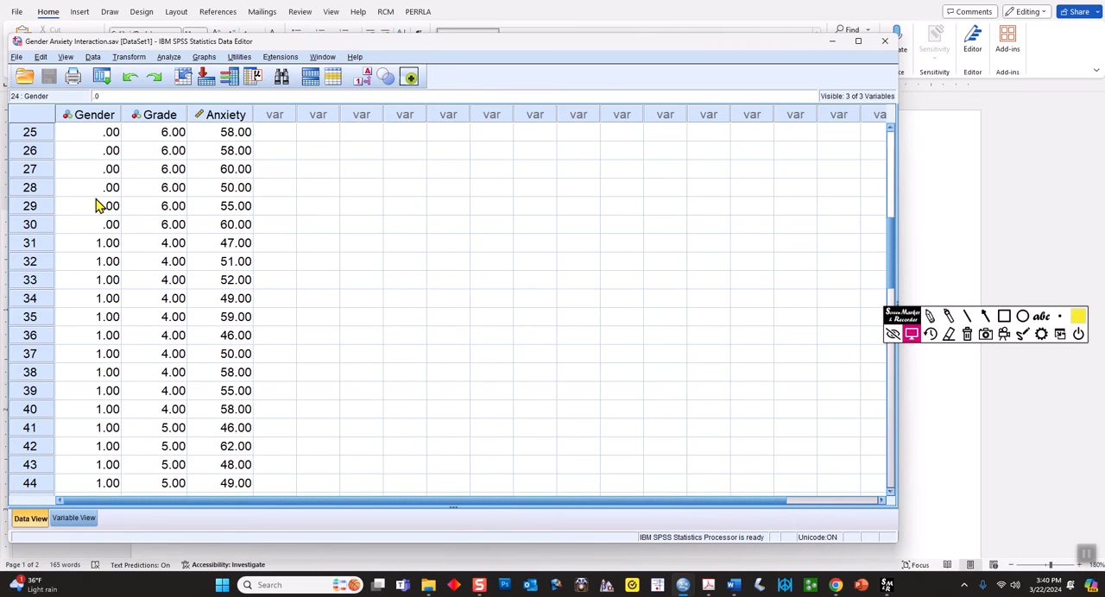
scroll(93, 202, "up", 2)
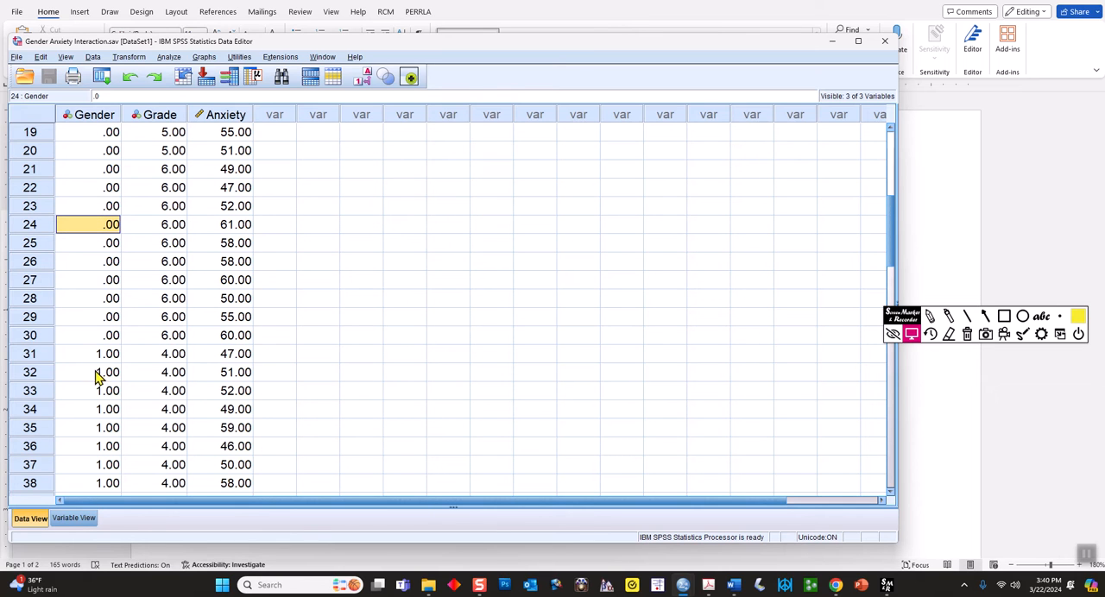
Examine the Male and Female value labels defined for the Gender variable, and close them without changes
left_click(76, 518)
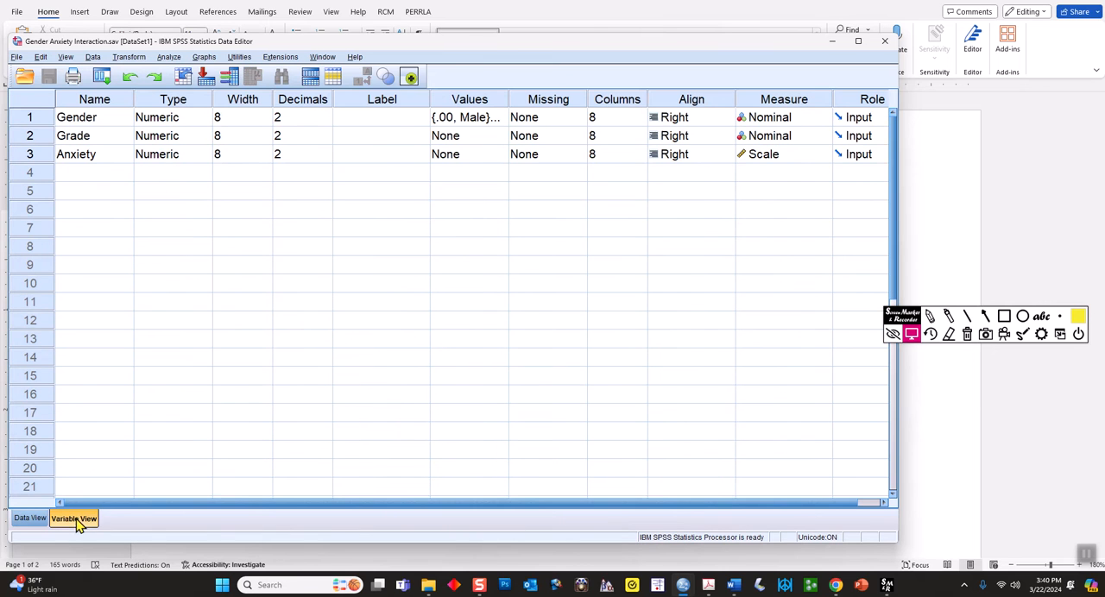
left_click(78, 121)
left_click(499, 119)
left_click(498, 118)
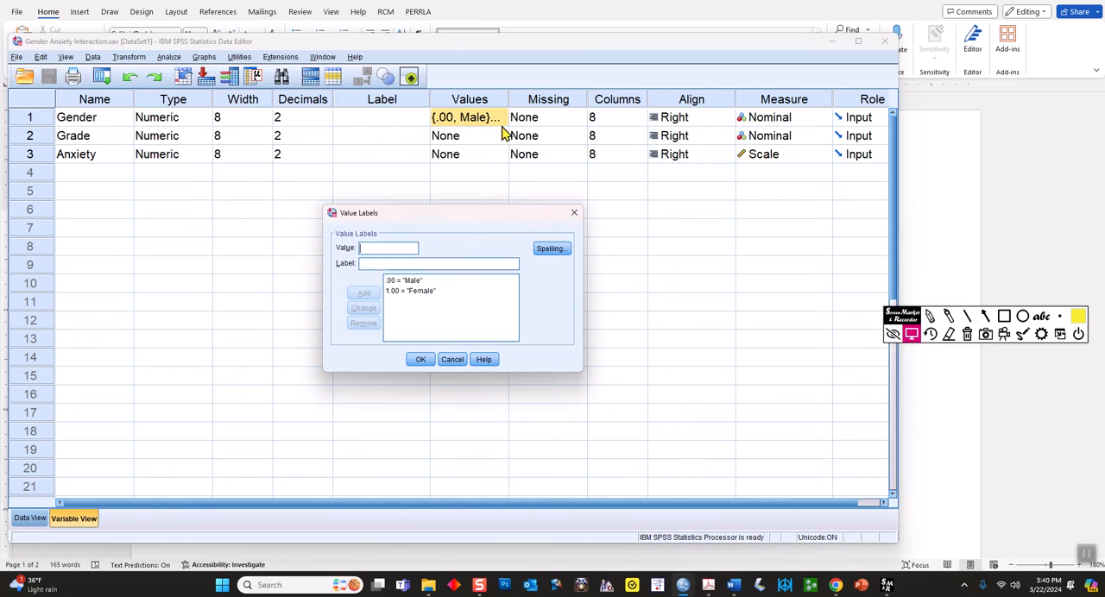
left_click(421, 280)
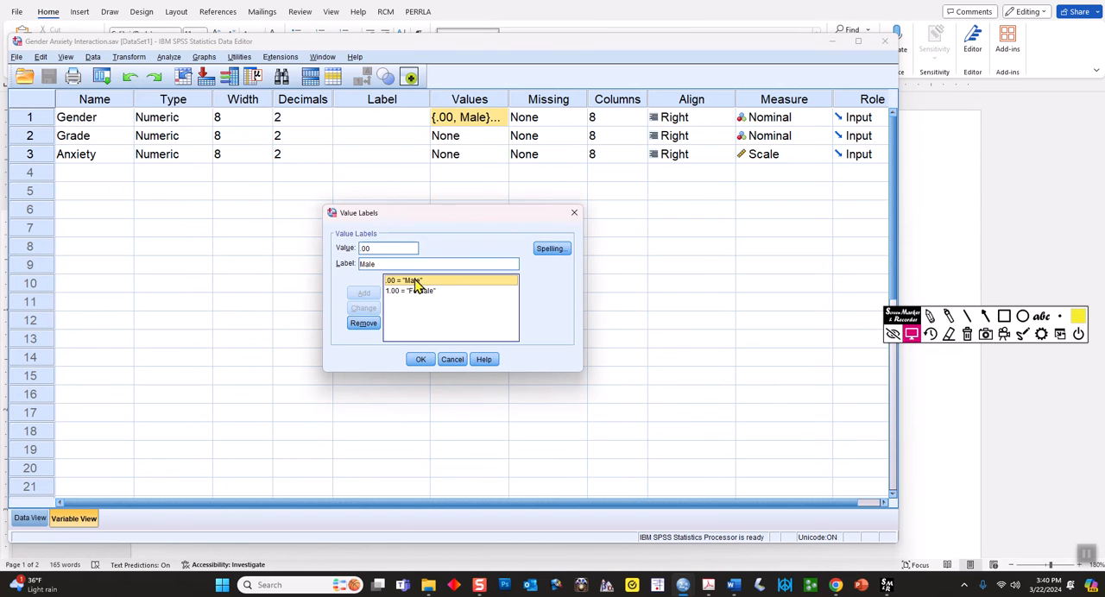
left_click(410, 293)
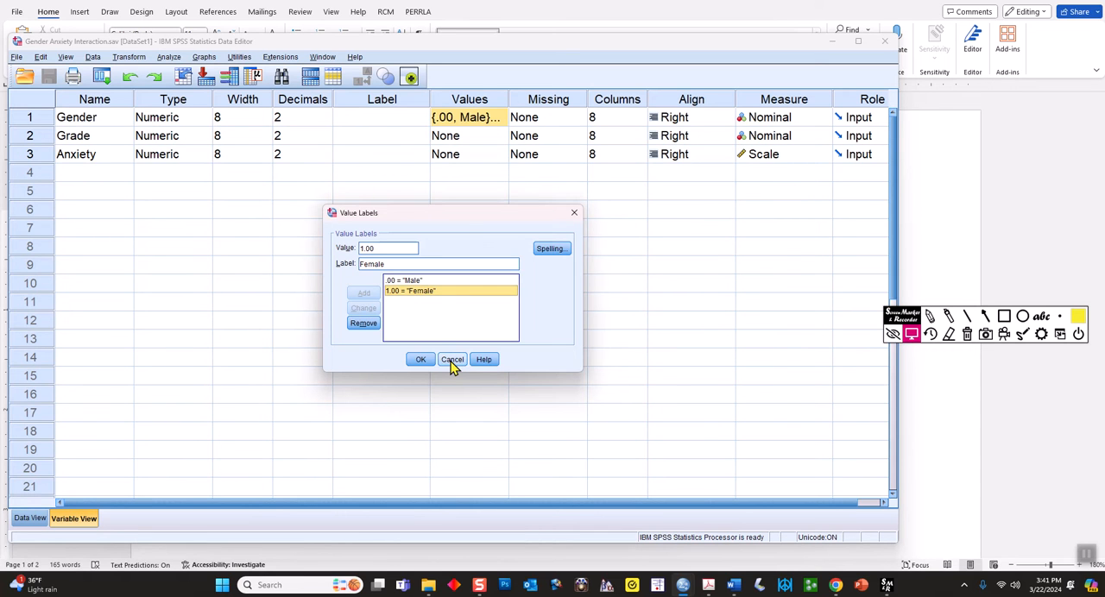
left_click(452, 360)
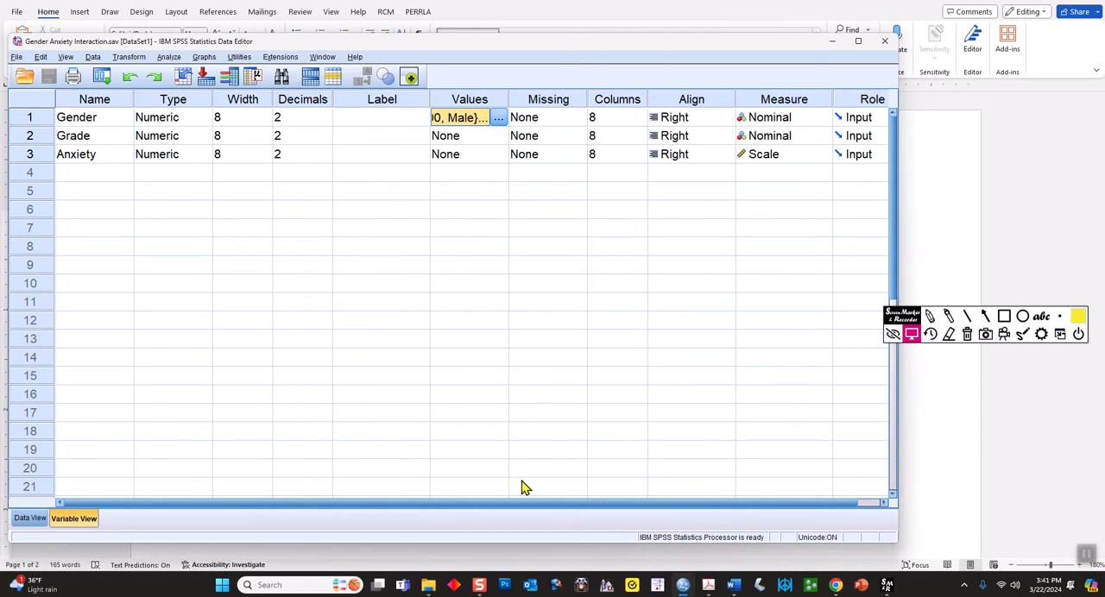
Switch to the Gender and Anxiety document in Word and insert a table row labelled "Non-binary" below the female row
mouse_move(732, 584)
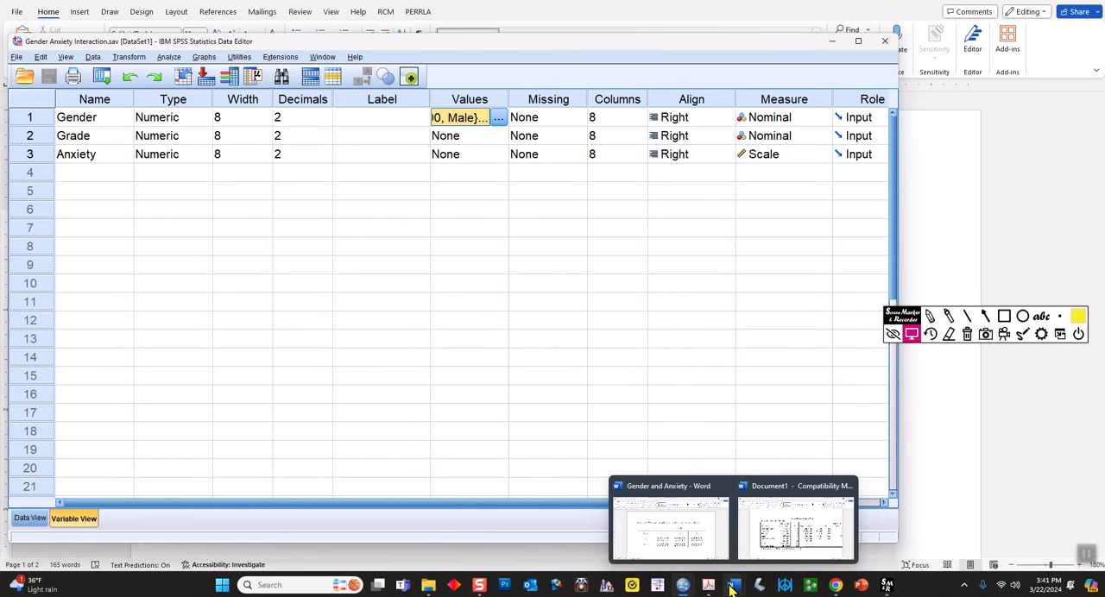
left_click(686, 521)
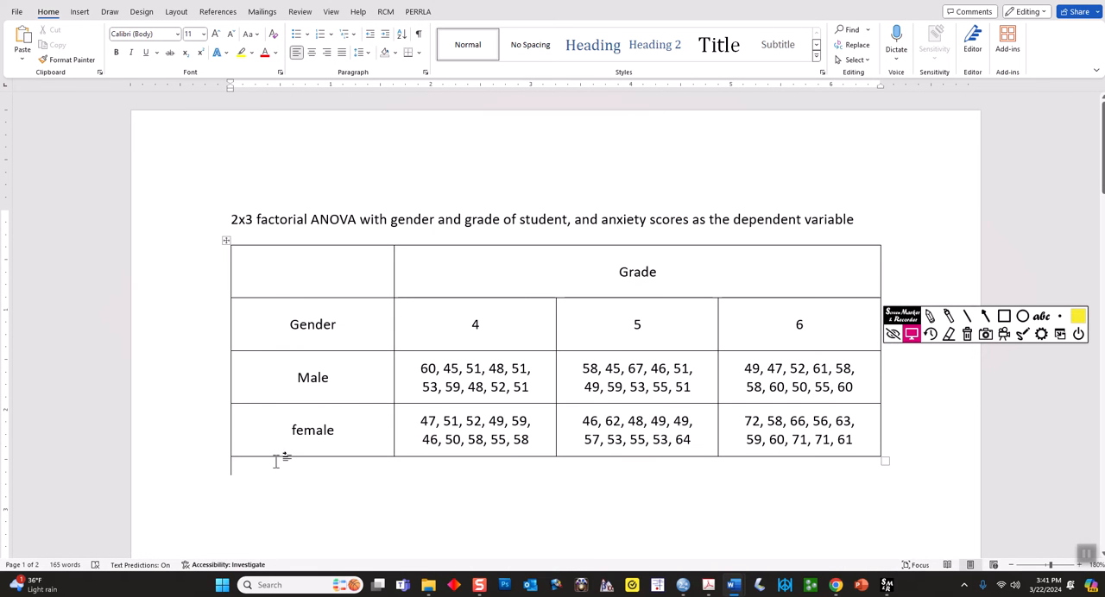
left_click_drag(246, 432, 727, 440)
right_click(312, 430)
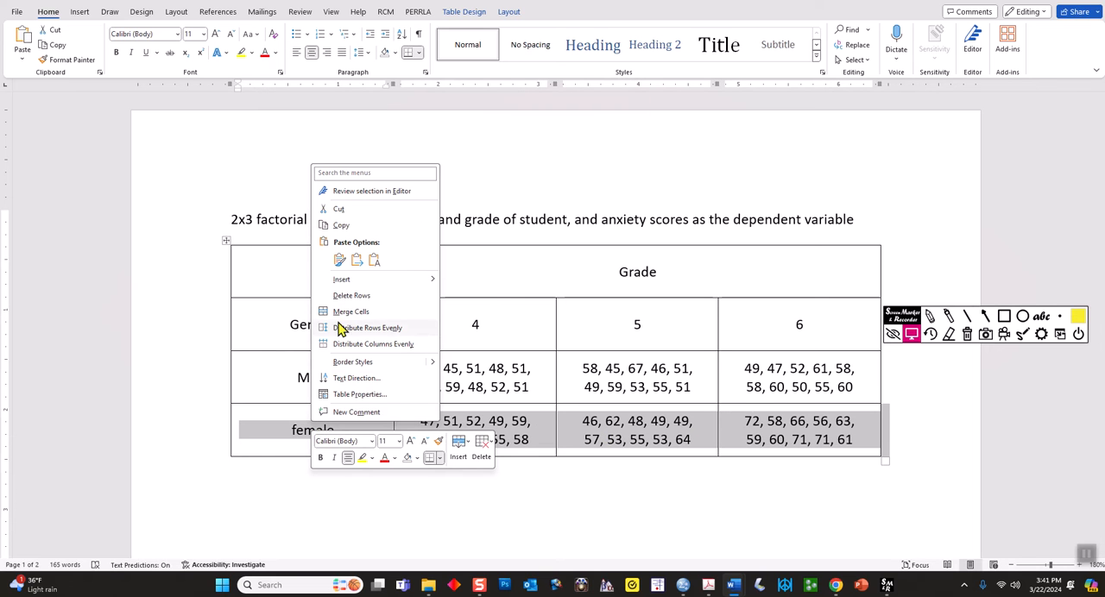
mouse_move(390, 286)
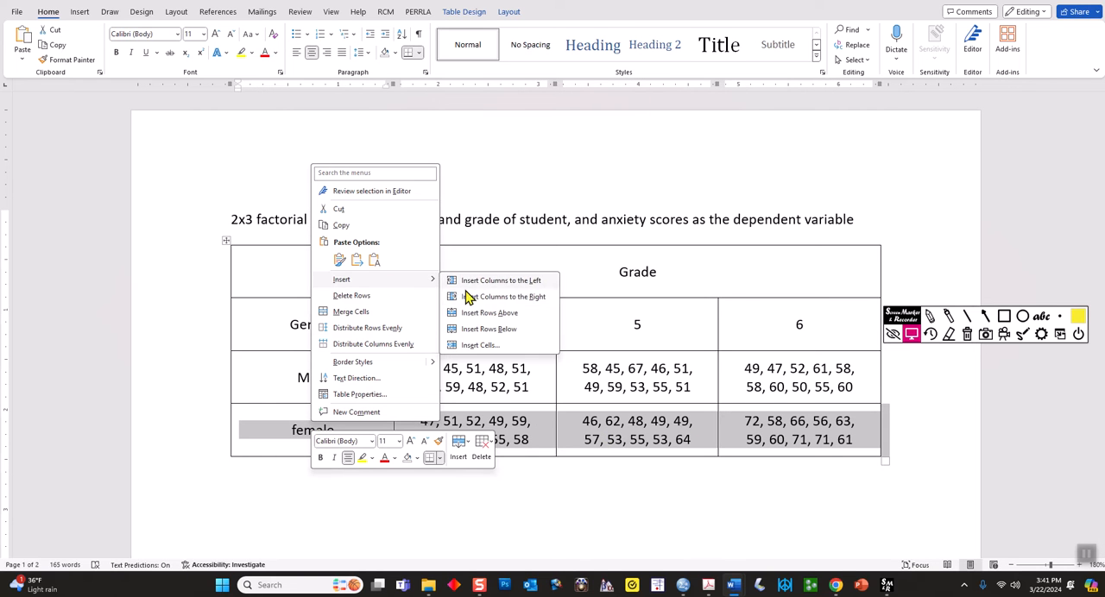
left_click(488, 329)
type("Non-binary")
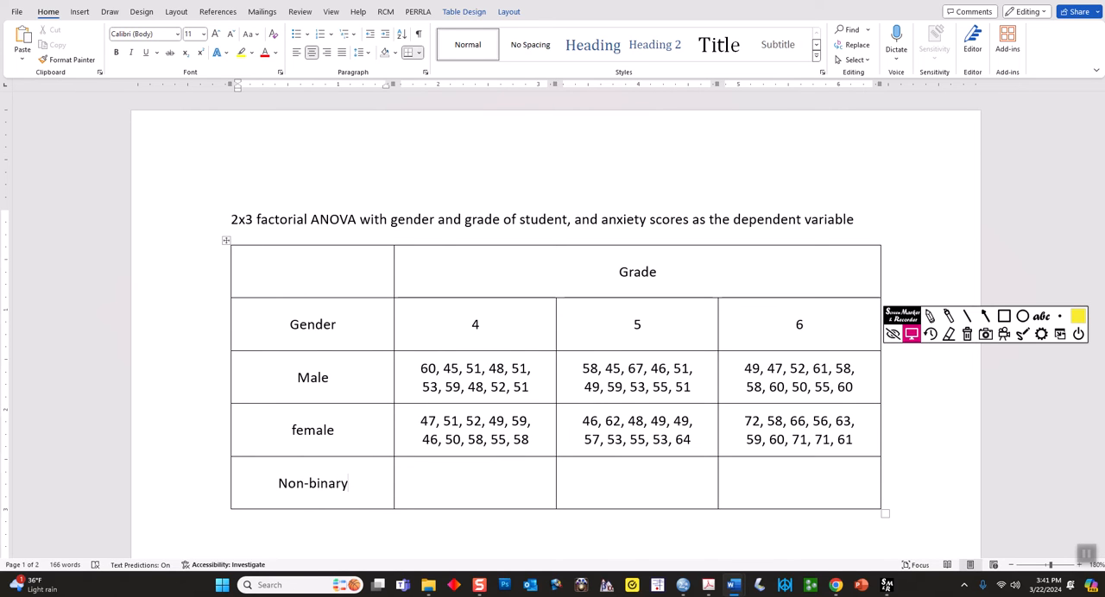
key("Tab")
key("Tab")
key("Tab")
Delete the entire Non-binary row from the table and select the anxiety scores of males in grade 4
left_click_drag(784, 483, 305, 489)
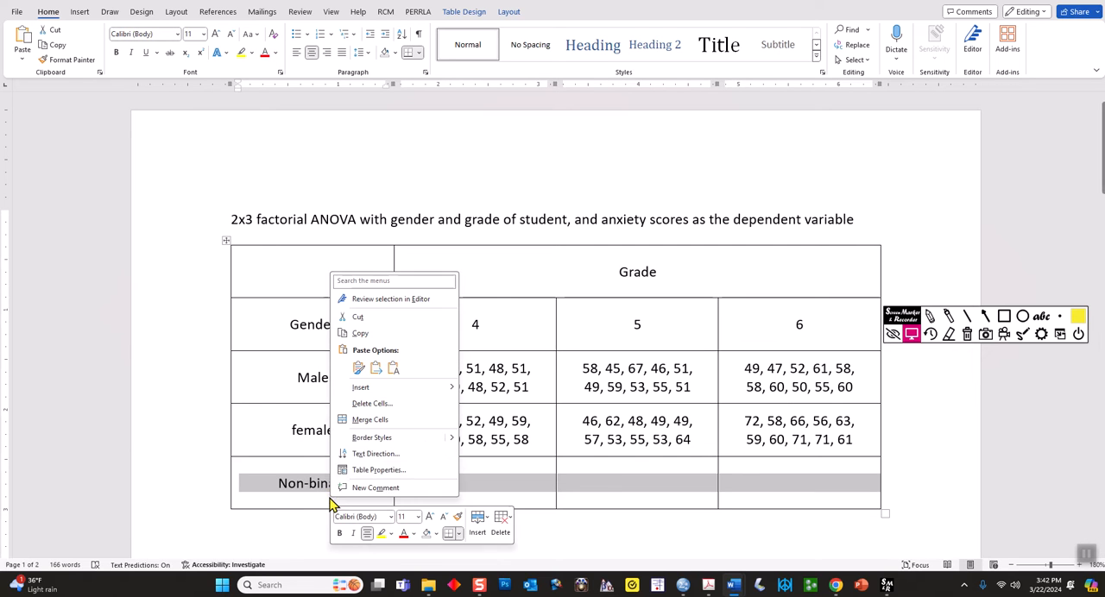
left_click(406, 404)
left_click(536, 295)
double_click(514, 493)
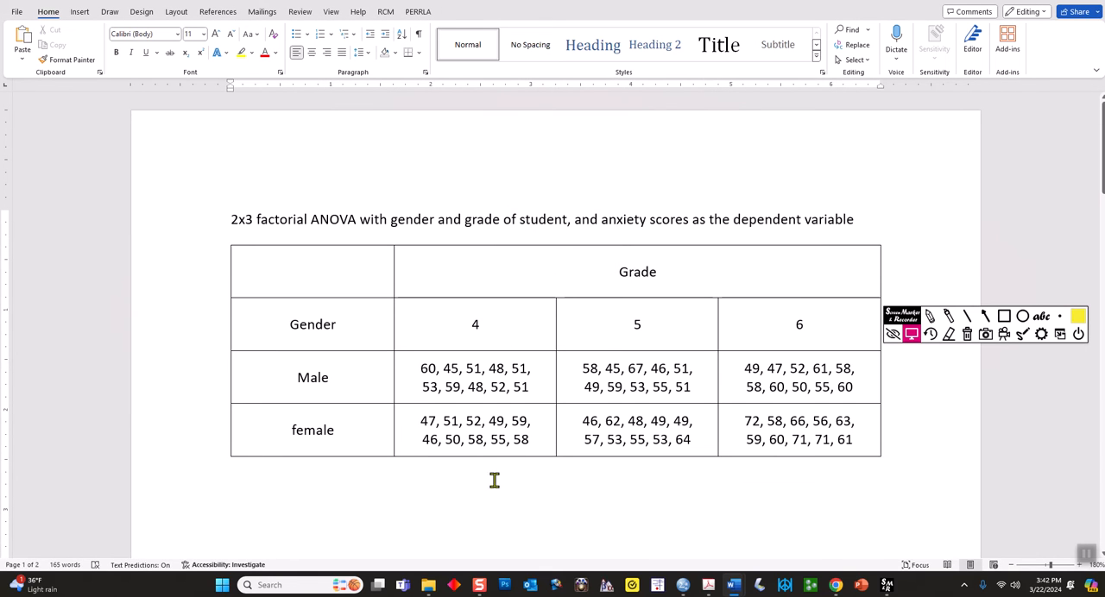
left_click_drag(426, 368, 533, 394)
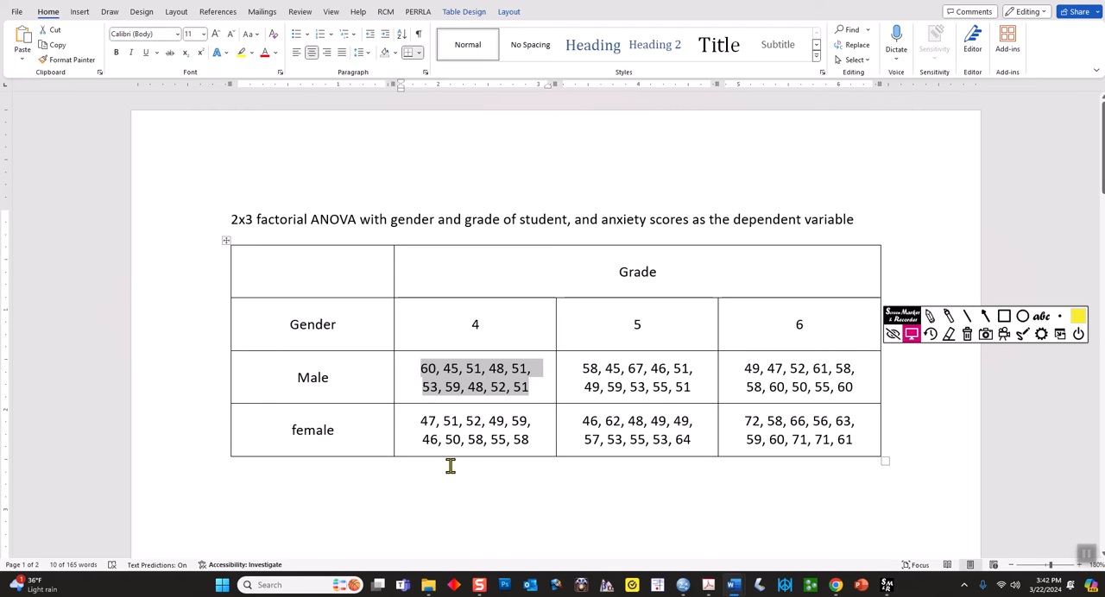
Switch back to the SPSS Data Editor and review the codes assigned to Gender's value labels without changing them
mouse_move(686, 587)
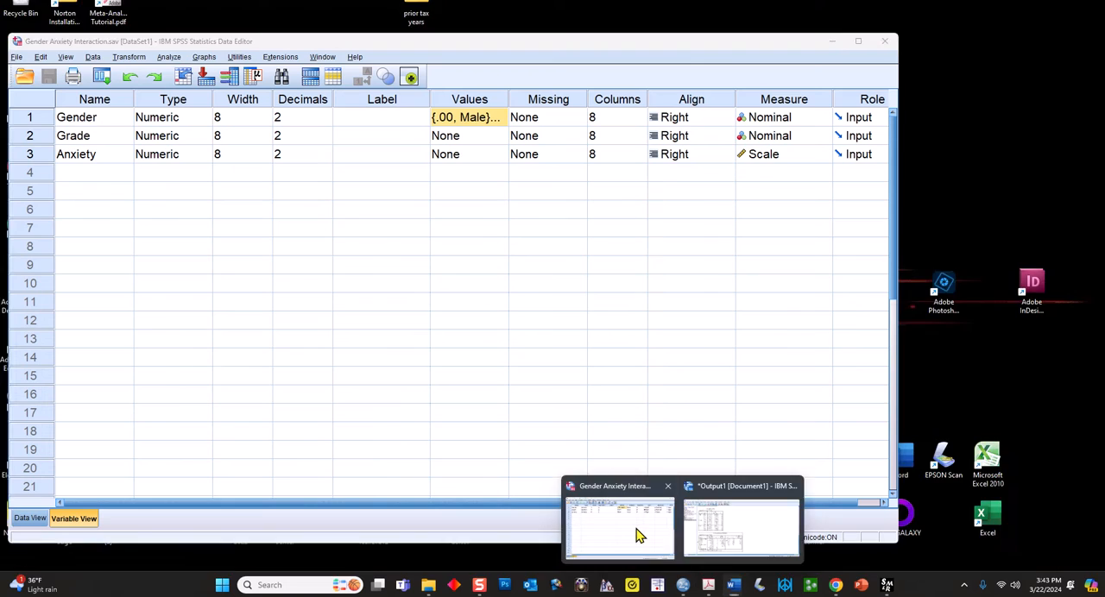
left_click(636, 532)
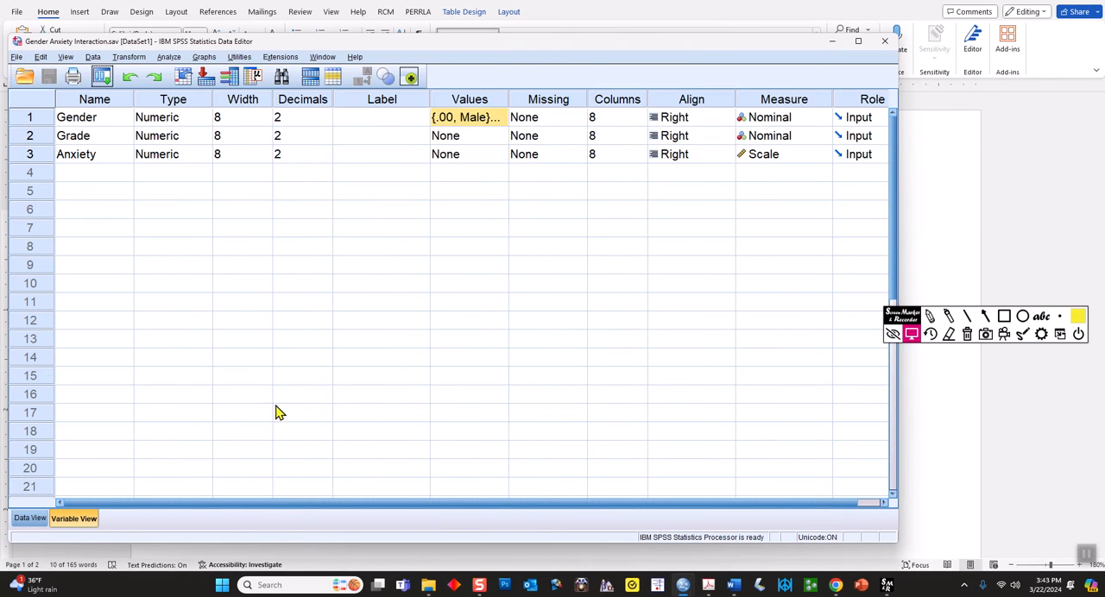
double_click(495, 118)
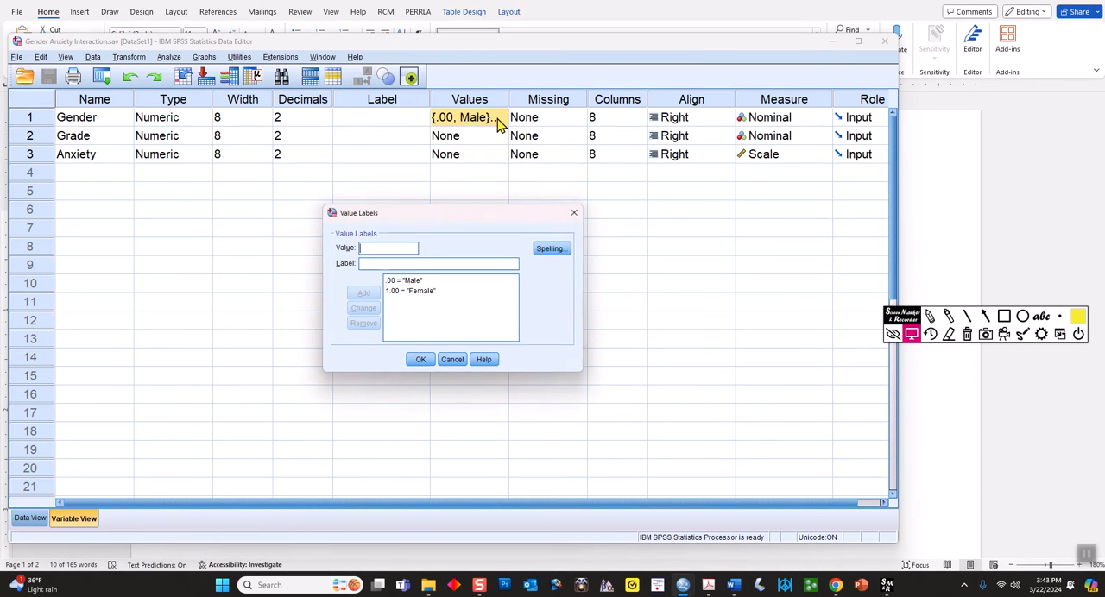
left_click(415, 281)
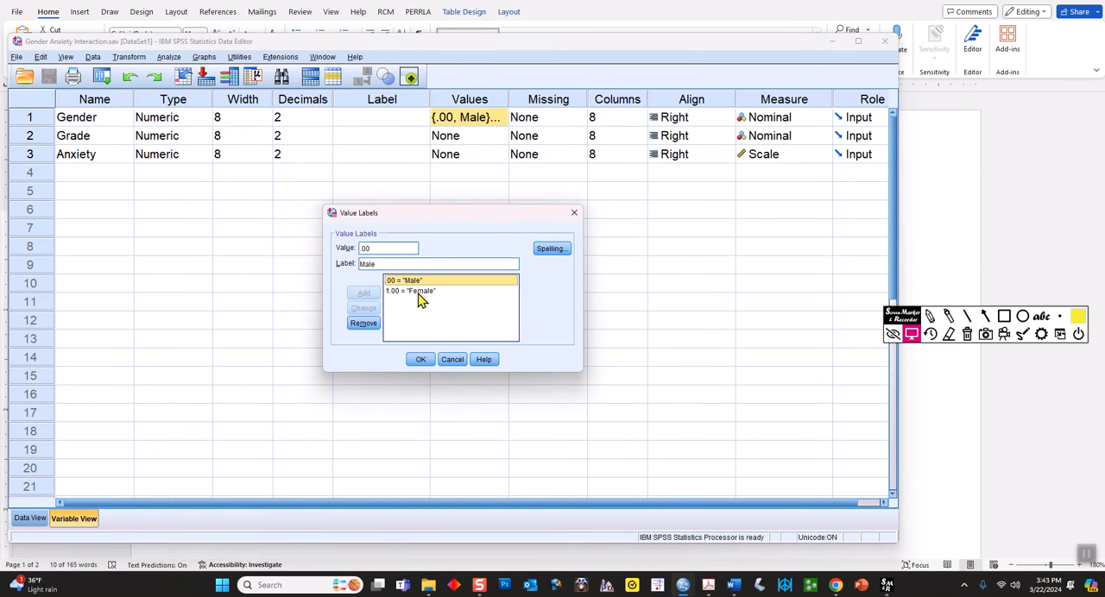
left_click(420, 293)
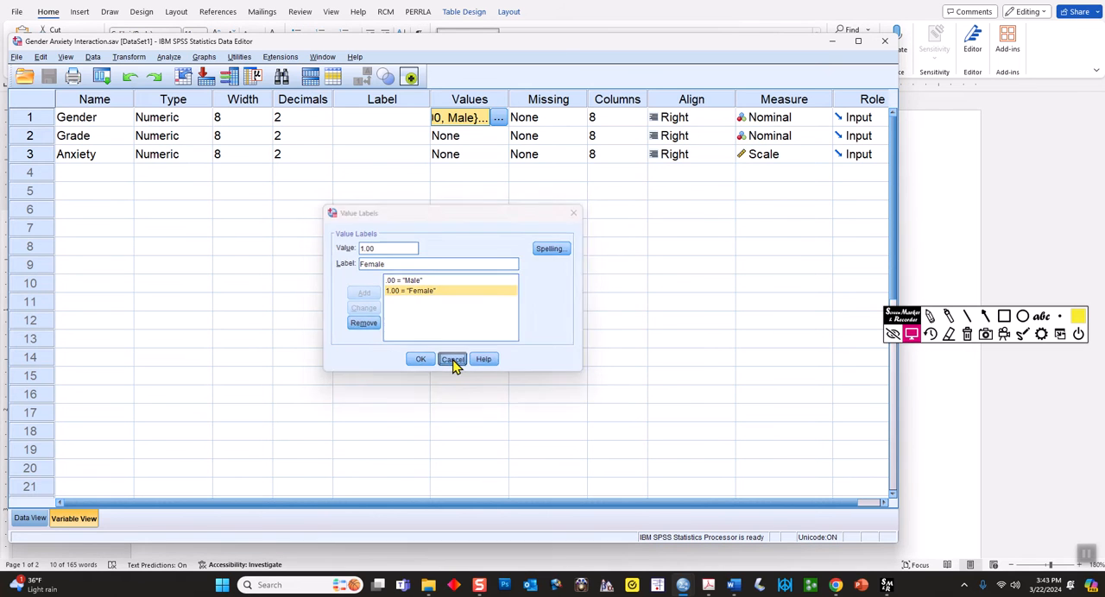
left_click(452, 361)
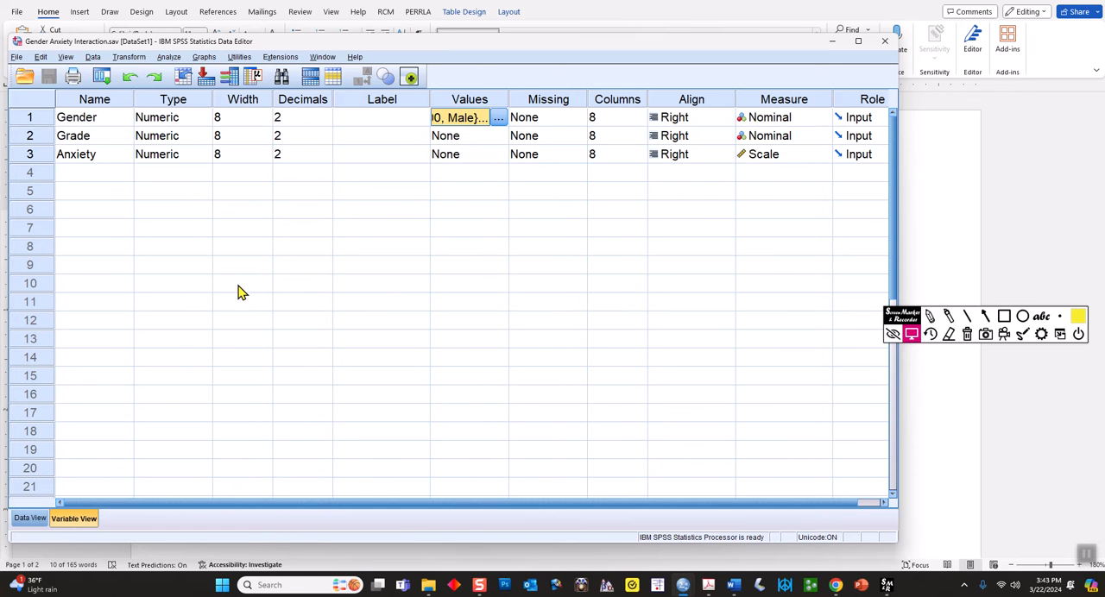
Return to the case data and turn on value labels so Gender is displayed as text
left_click(31, 517)
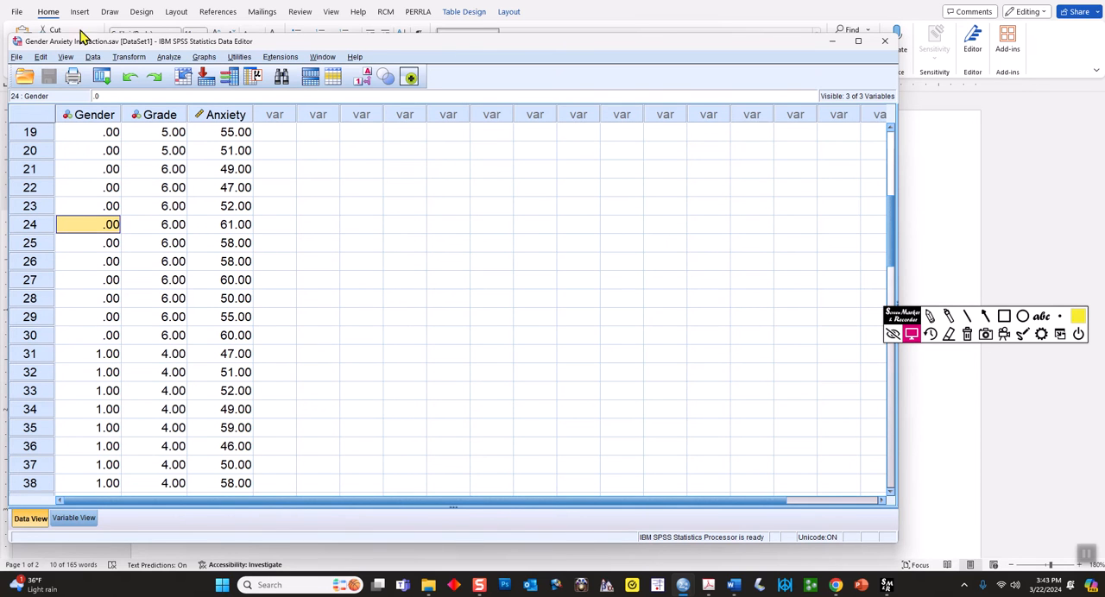
left_click(67, 57)
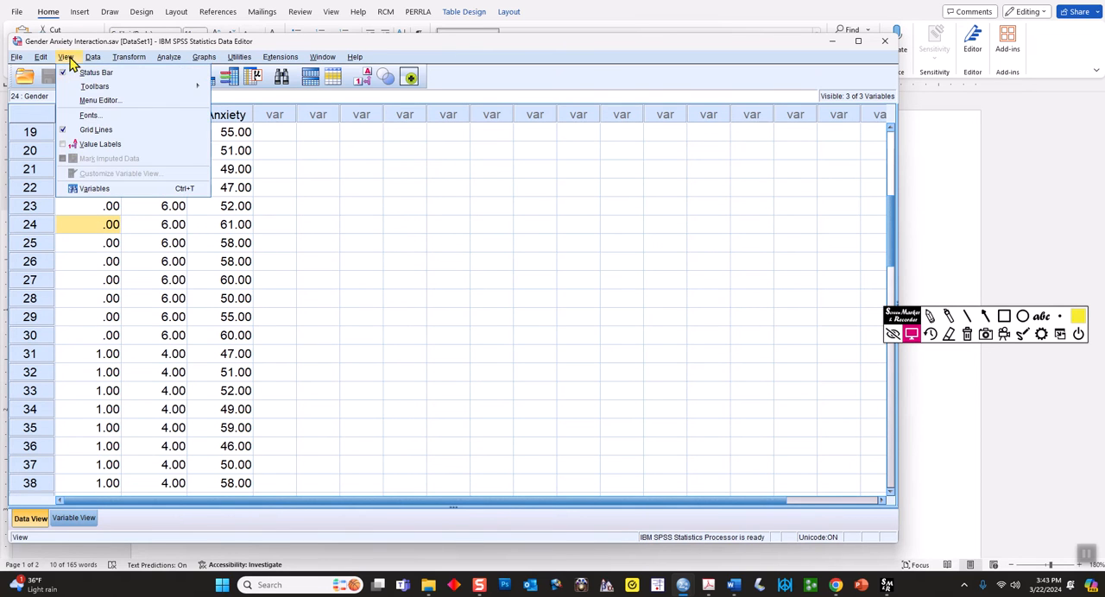
left_click(121, 146)
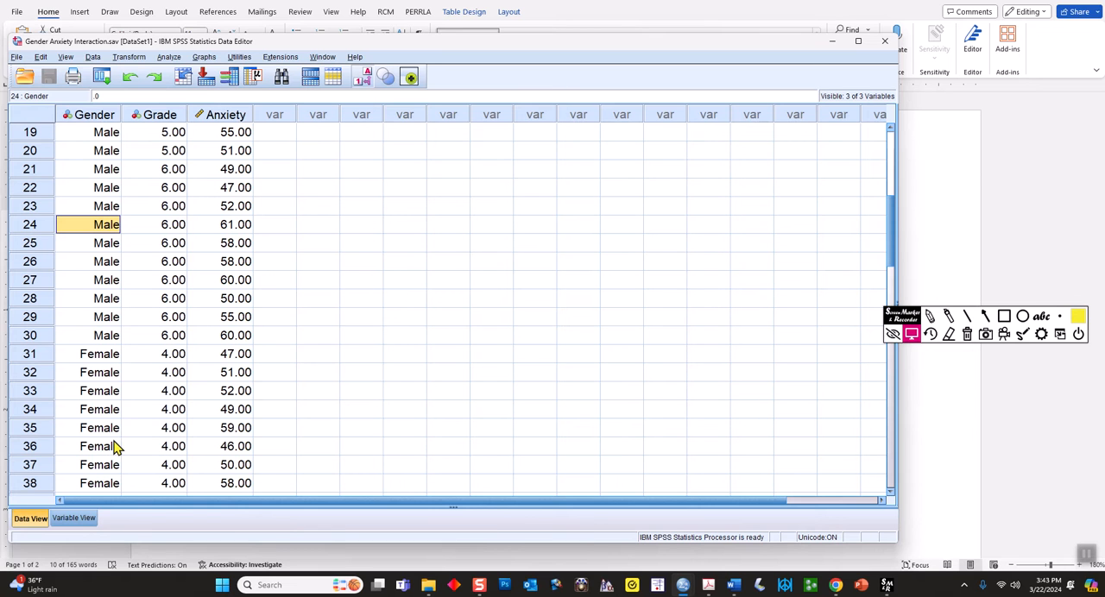
Inspect the value label settings of the Grade, Anxiety and Gender variables, and return to the case data
left_click(78, 520)
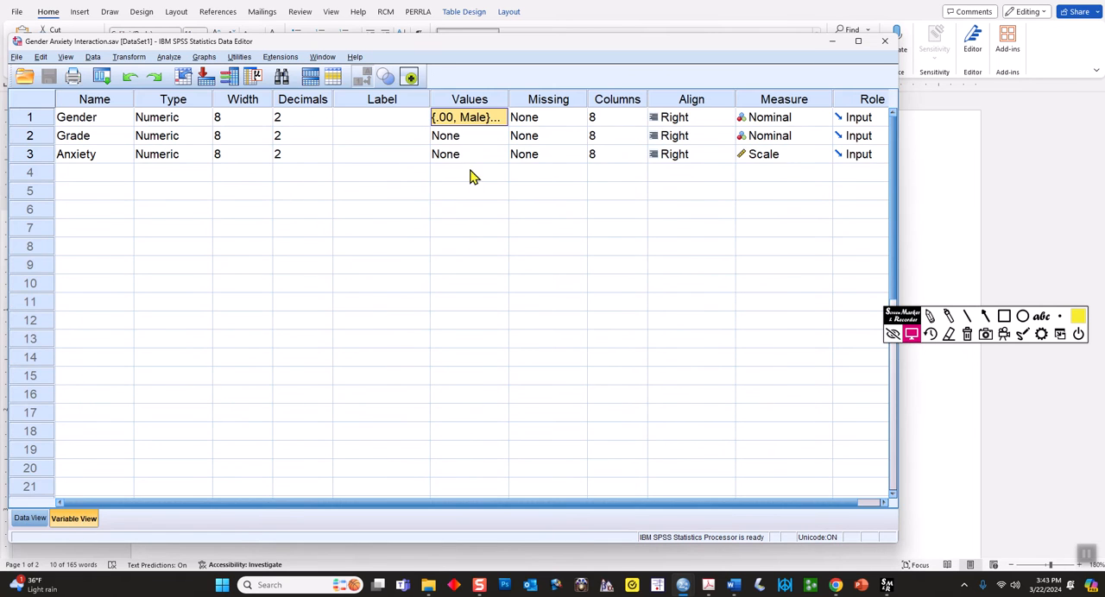
left_click(472, 145)
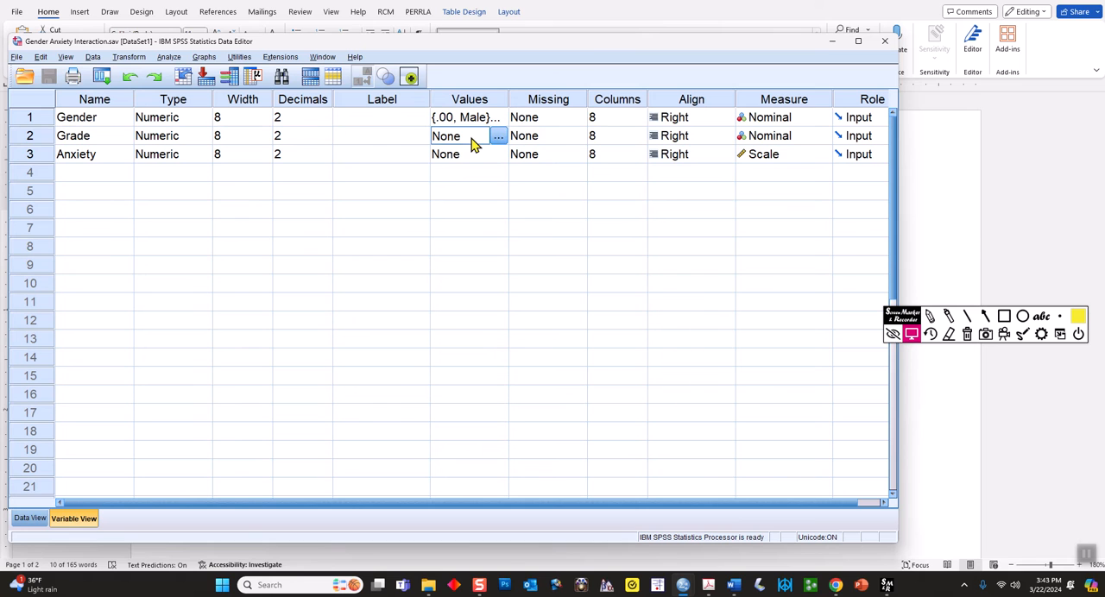
left_click(465, 156)
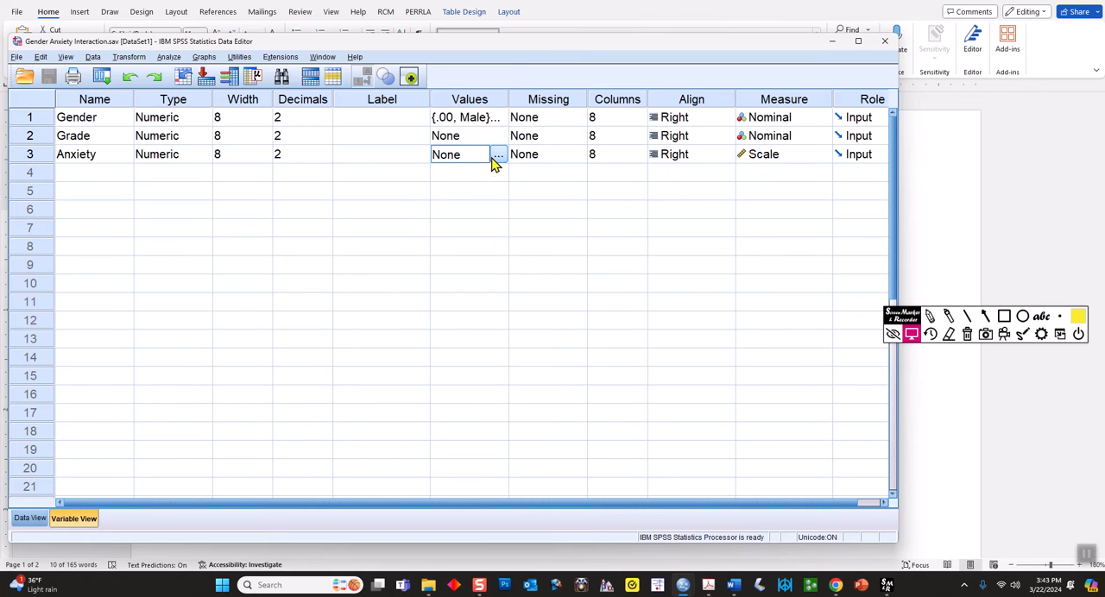
left_click(485, 121)
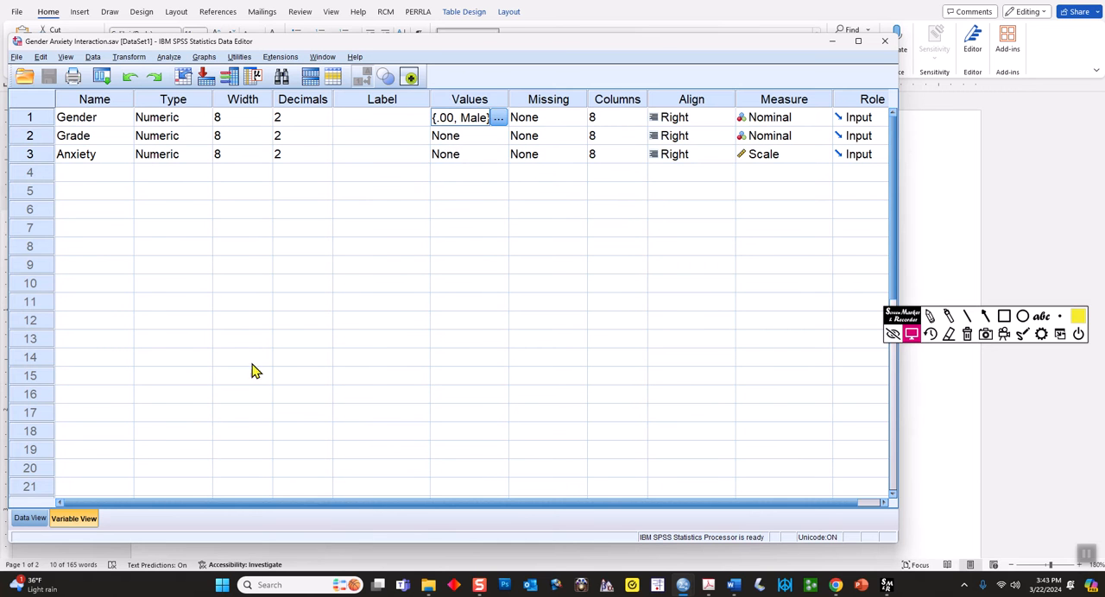
left_click(30, 518)
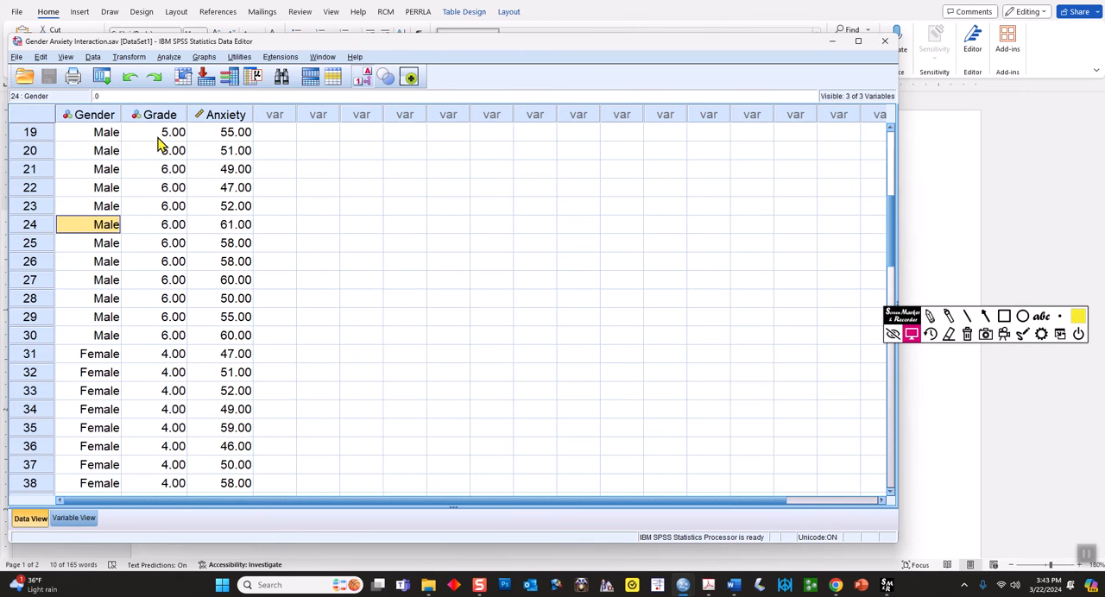
Select the Gender values of all male cases and look through the female cases listed below them
scroll(108, 151, "up", 6)
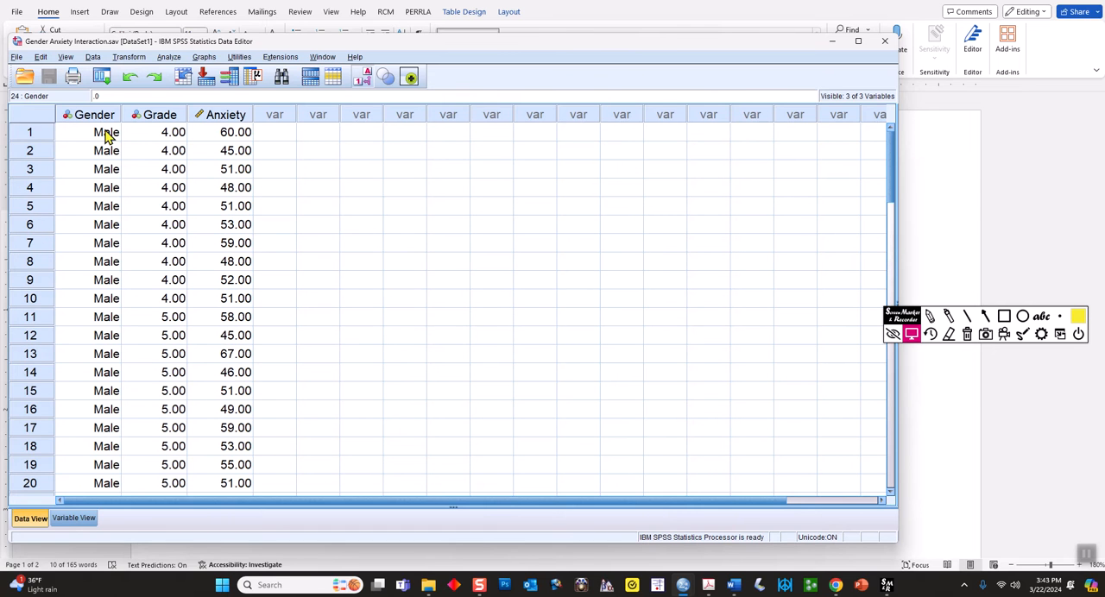
left_click_drag(103, 133, 108, 444)
scroll(101, 171, "down", 3)
scroll(107, 295, "down", 1)
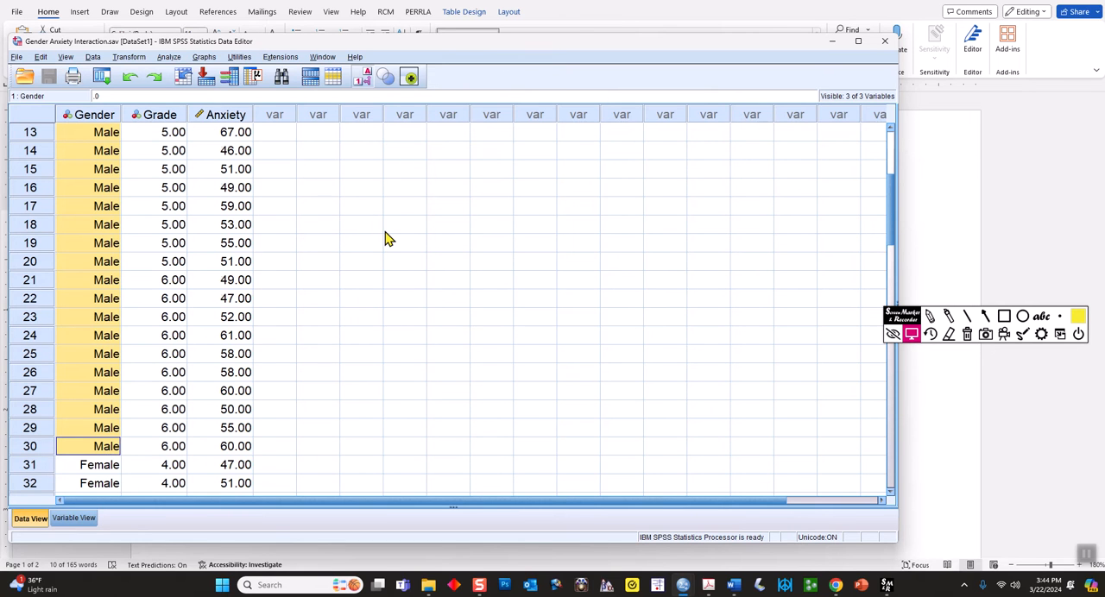
scroll(386, 242, "down", 9)
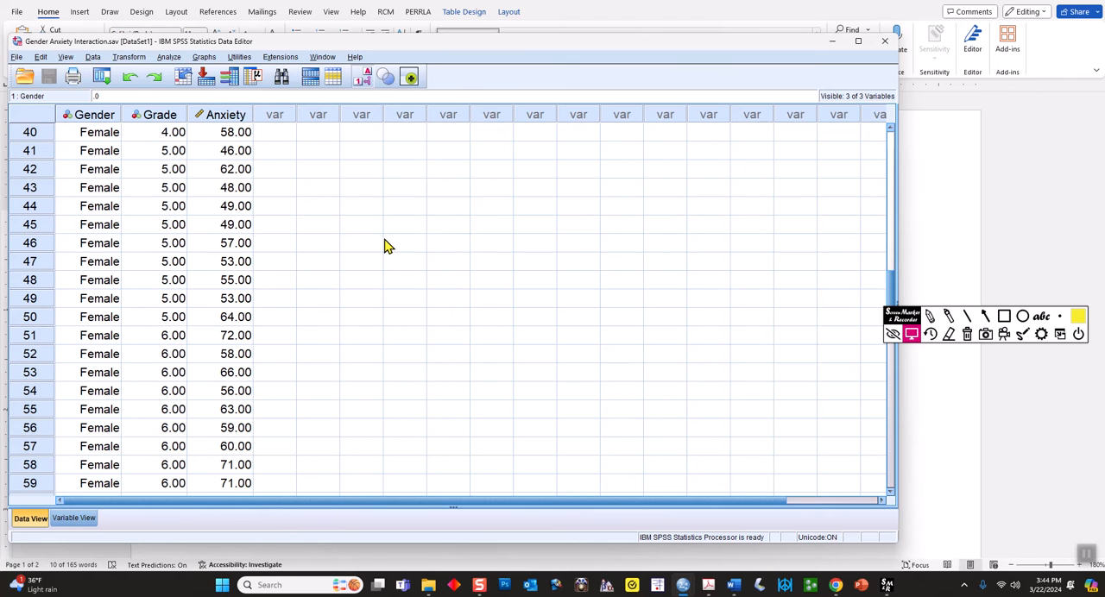
scroll(385, 246, "down", 1)
scroll(367, 251, "up", 9)
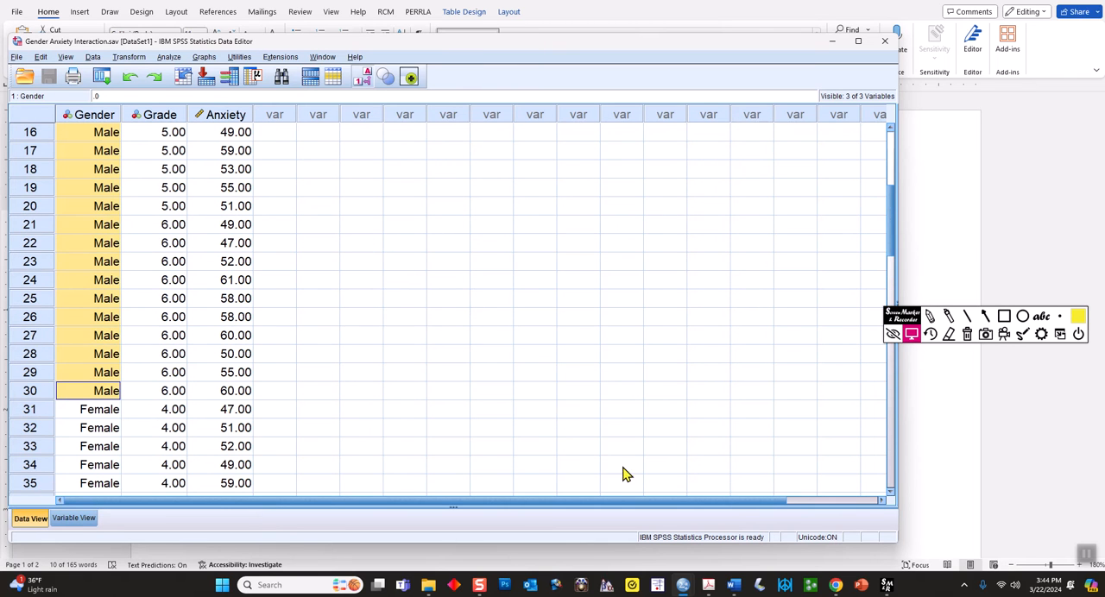
Switch to the Word document and select the male anxiety scores for all three grades, followed by the female scores
mouse_move(733, 585)
left_click(678, 546)
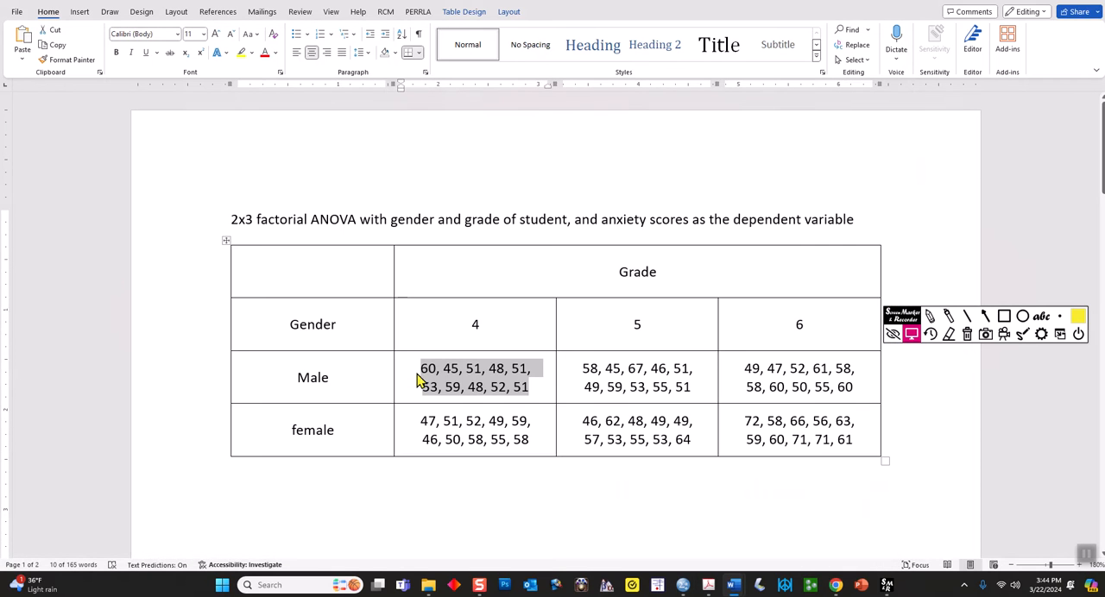
left_click(417, 369)
left_click_drag(417, 369, 774, 377)
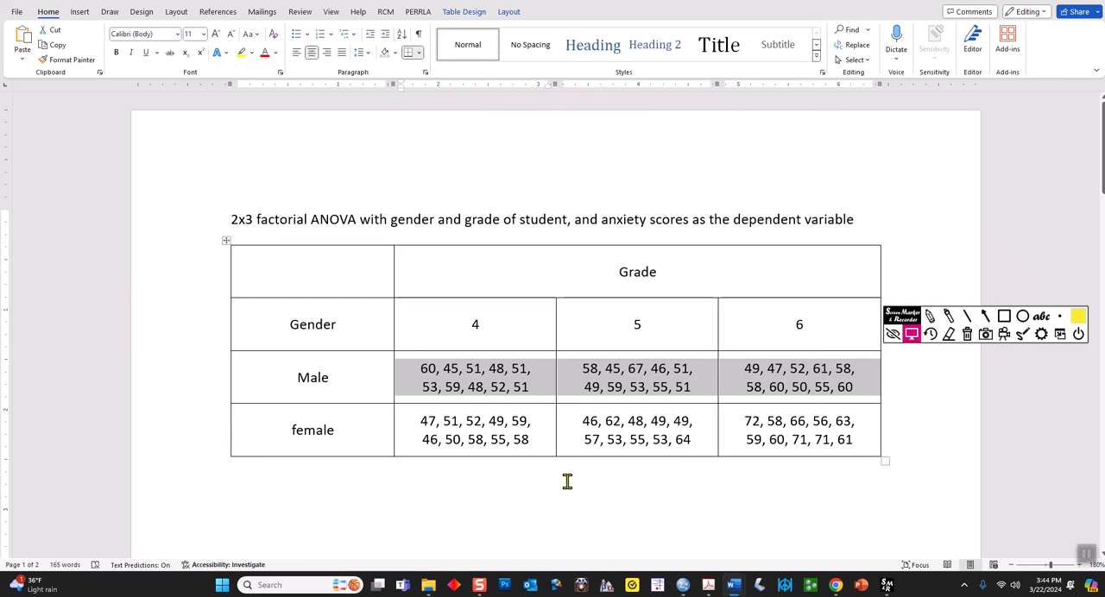
left_click_drag(426, 422, 758, 436)
Return to the SPSS Data Editor and select the Grade values of cases 1 to 19
mouse_move(691, 587)
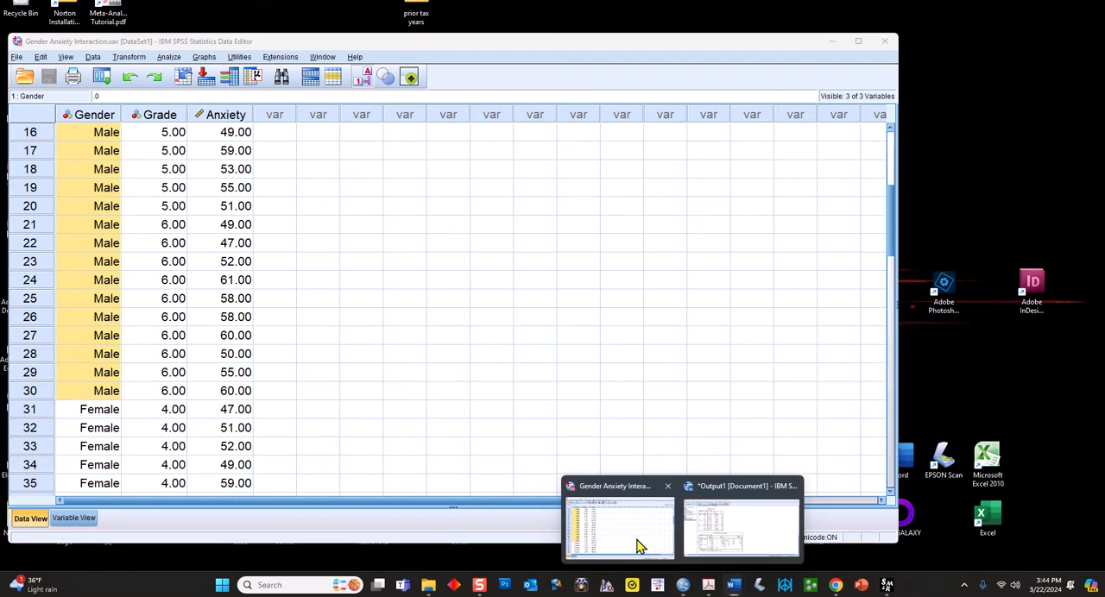
left_click(637, 545)
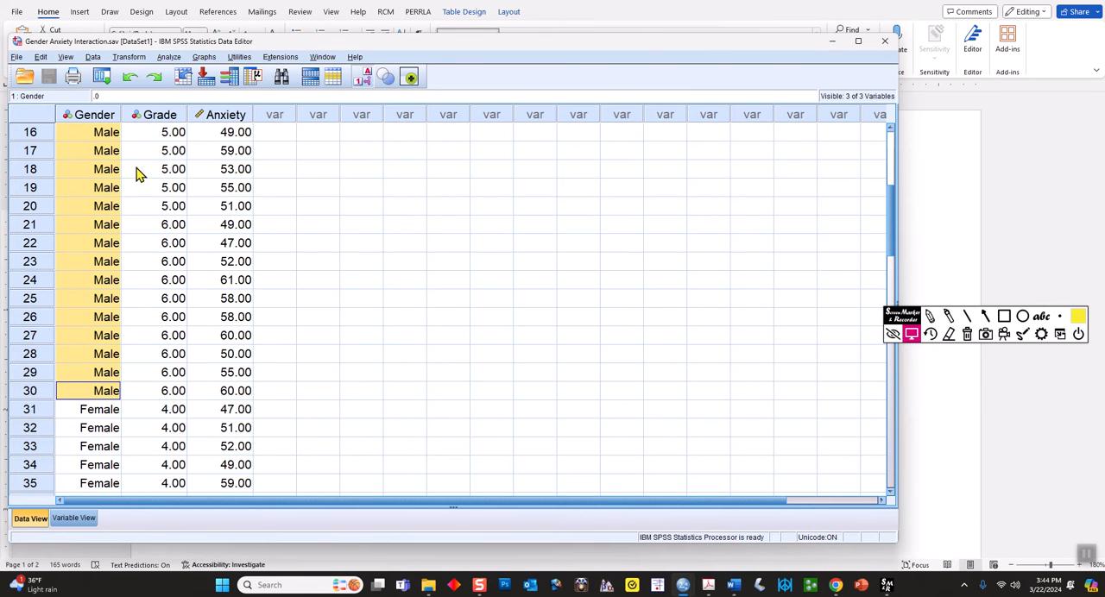
scroll(138, 173, "up", 5)
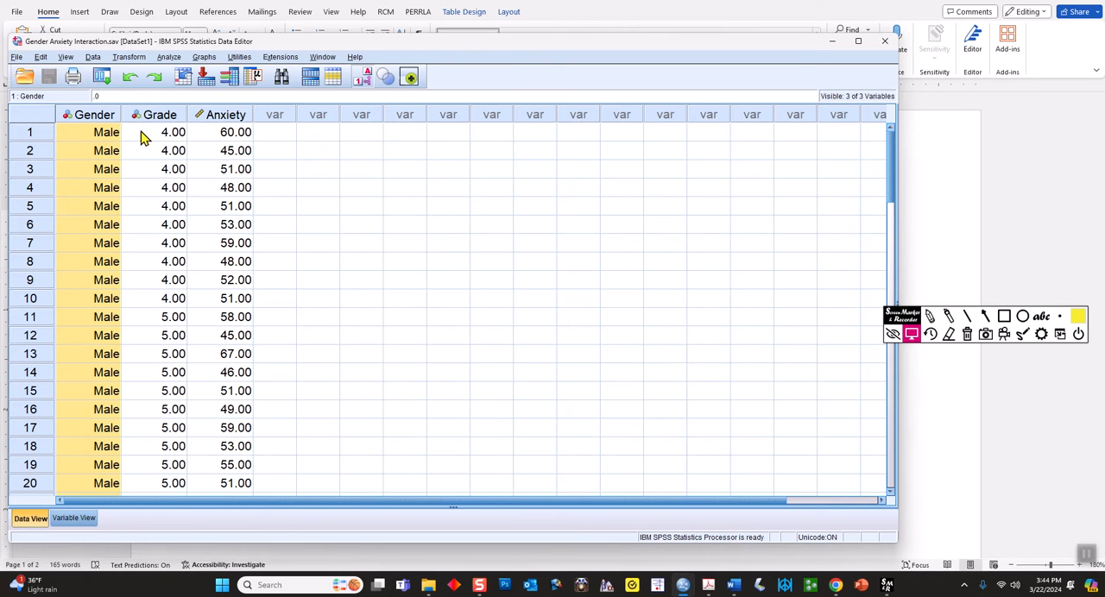
left_click_drag(145, 136, 174, 467)
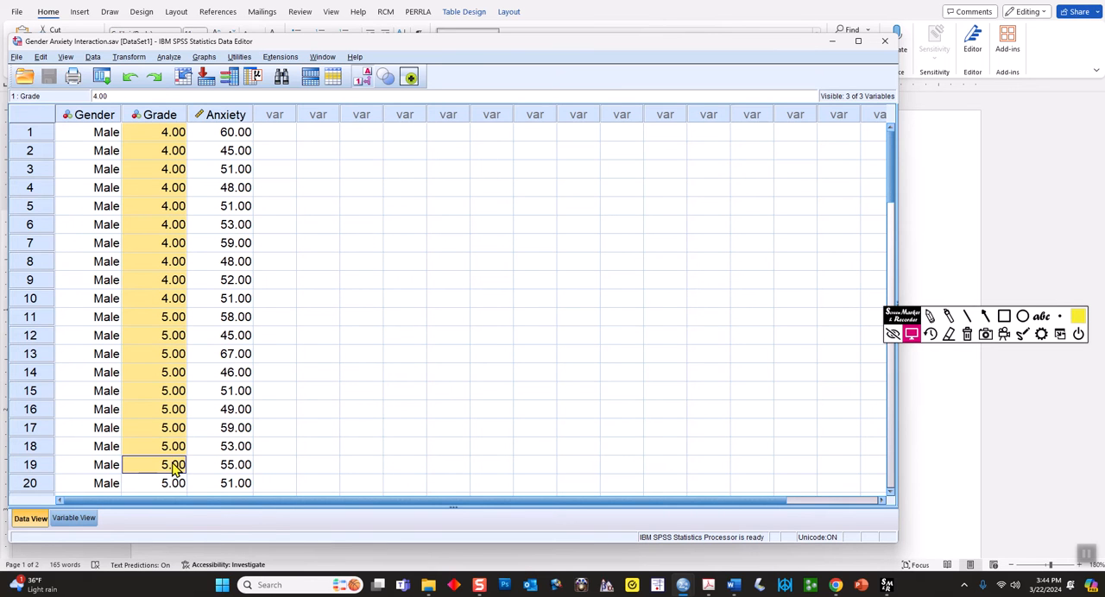
Turn off value labels to show Gender as numeric codes, and review the Gender and Grade codes across the cases
left_click(64, 59)
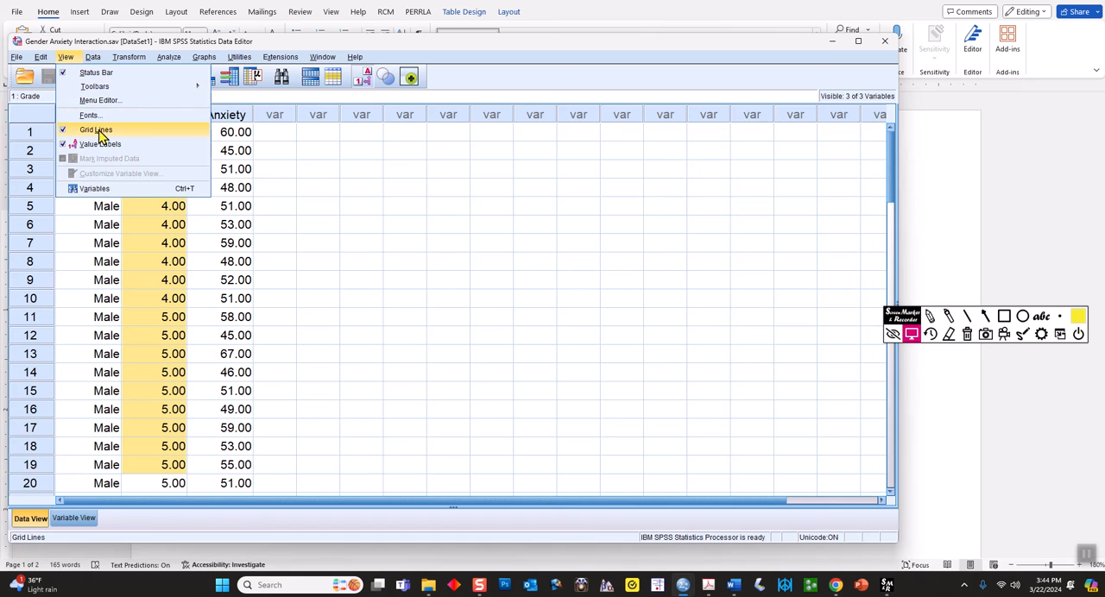
left_click(109, 145)
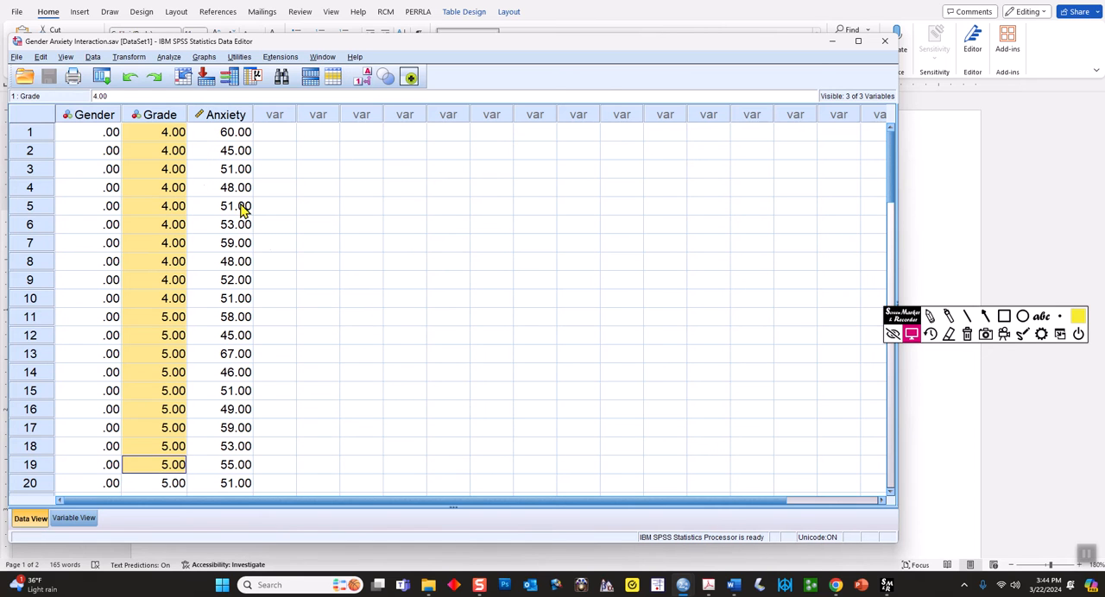
scroll(331, 239, "down", 6)
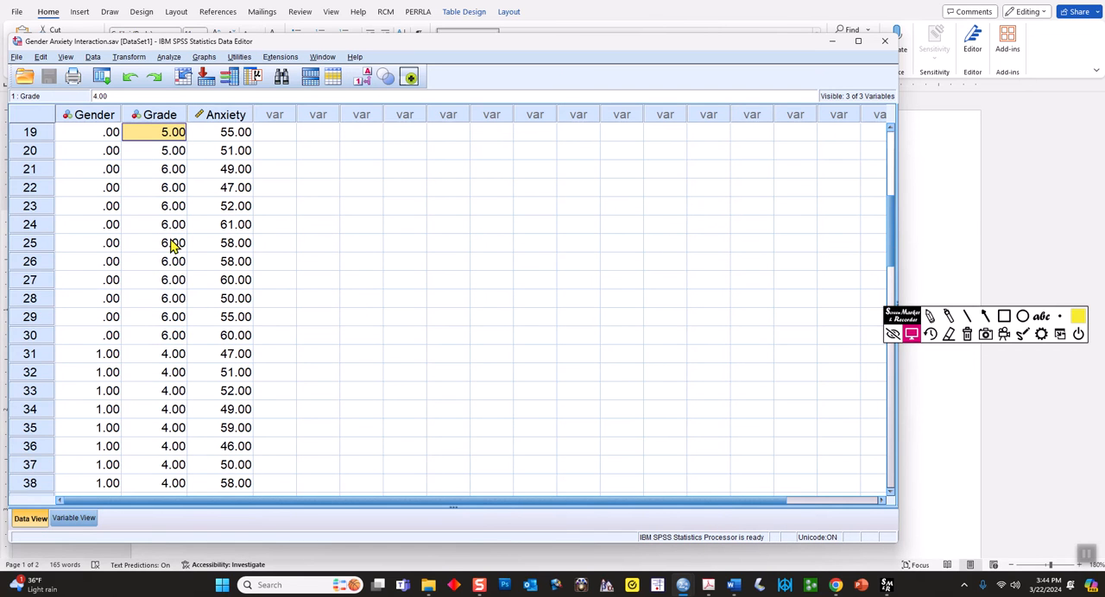
left_click_drag(159, 359, 169, 446)
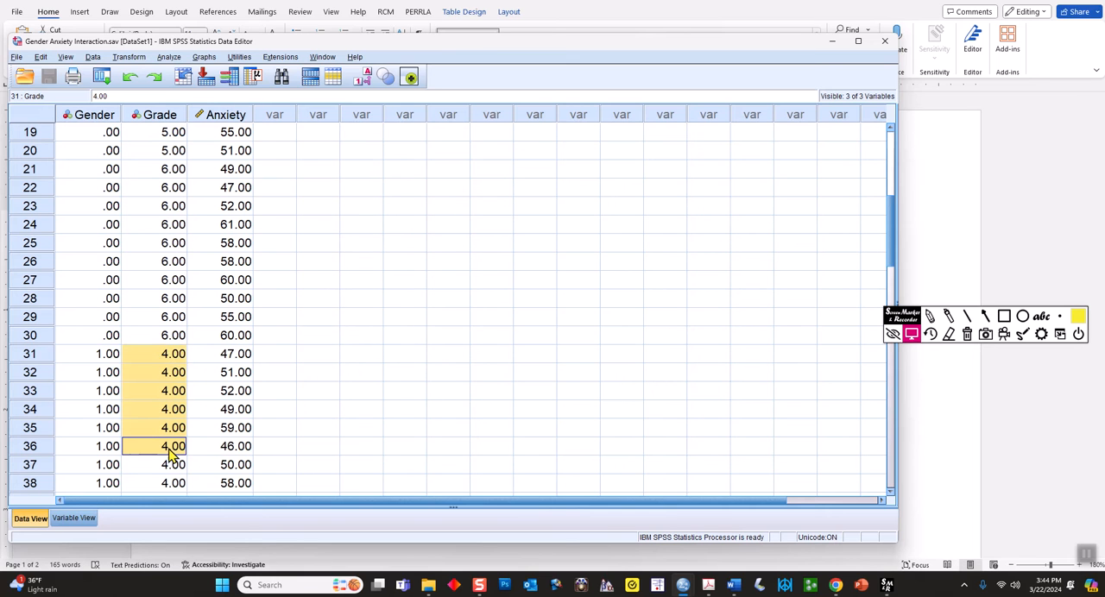
left_click_drag(76, 245, 173, 435)
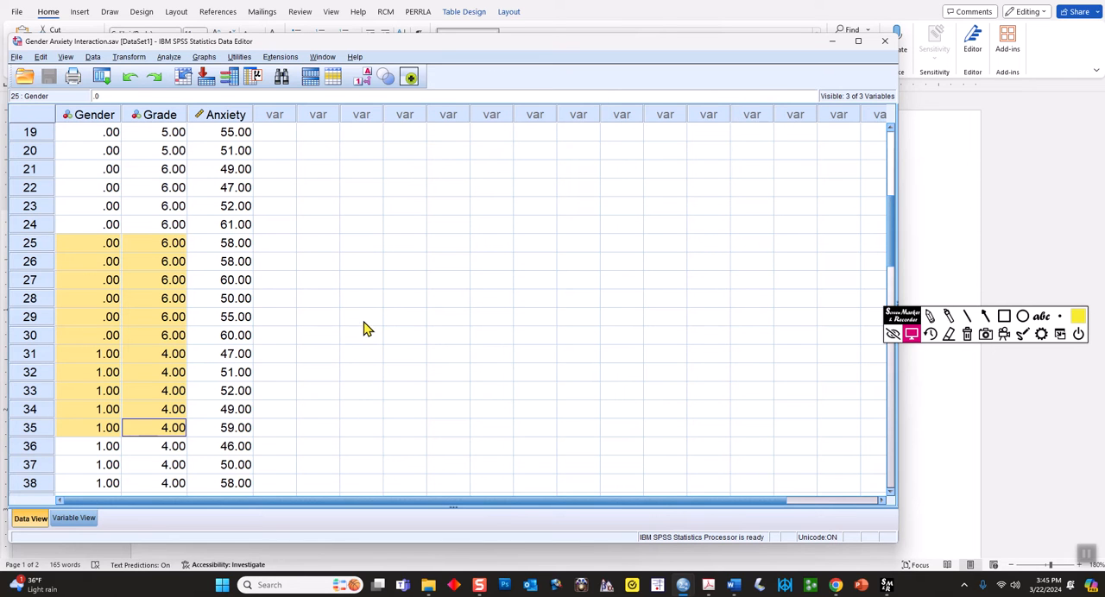
left_click(156, 117)
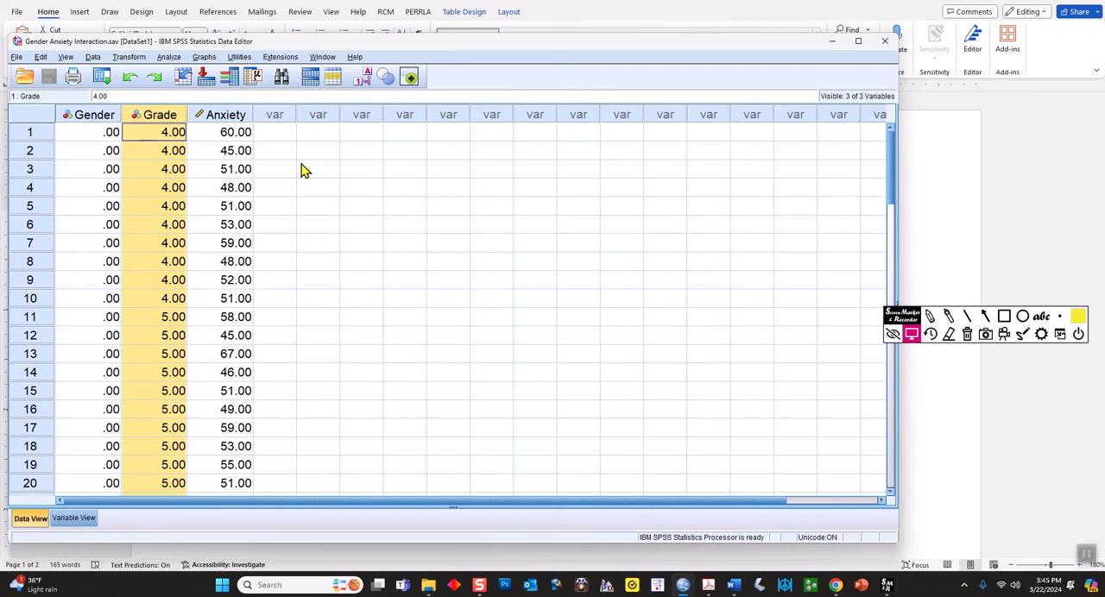
Open the Univariate General Linear Model procedure and reset its previous settings
left_click(168, 59)
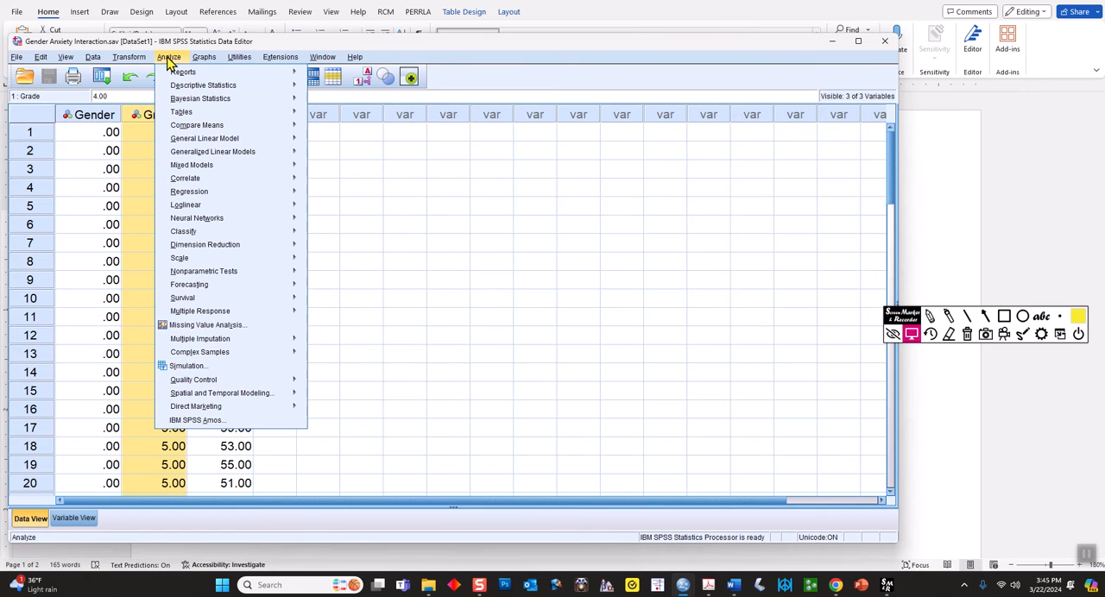
mouse_move(223, 143)
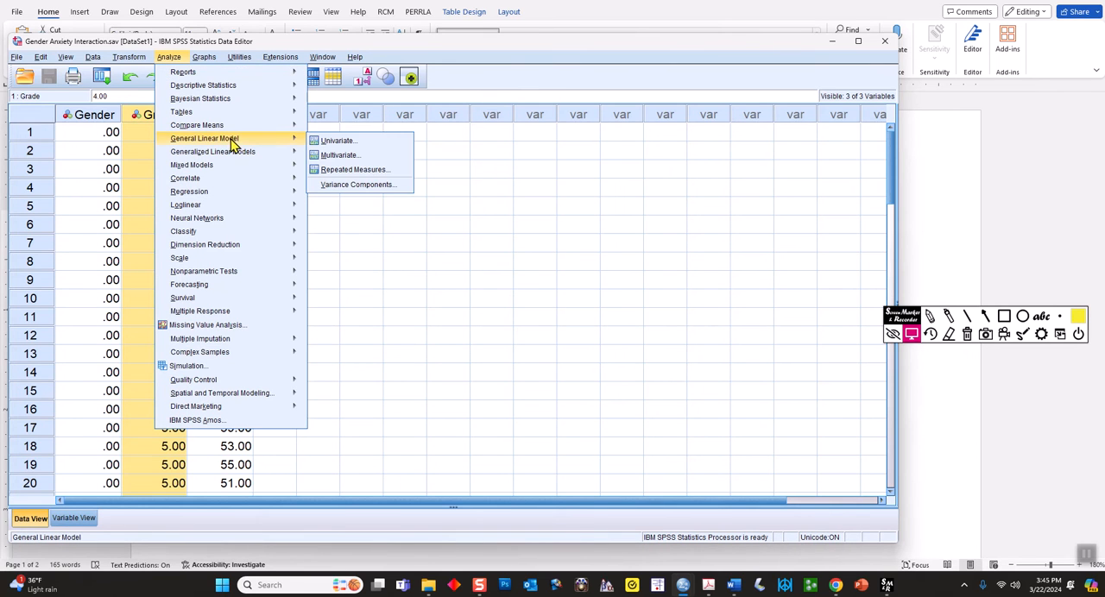
left_click(337, 144)
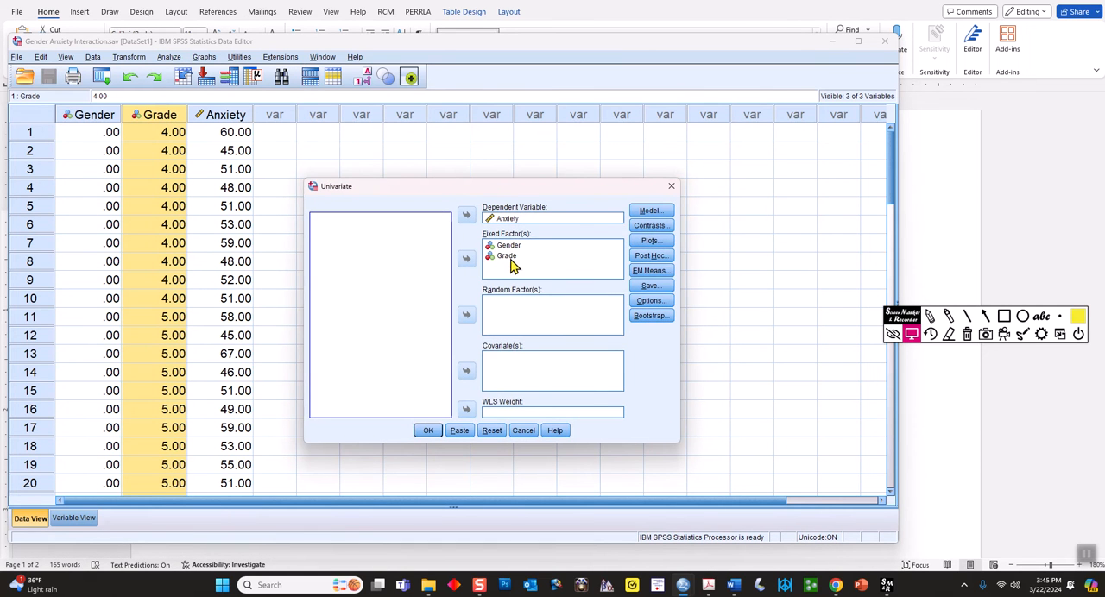
left_click(491, 431)
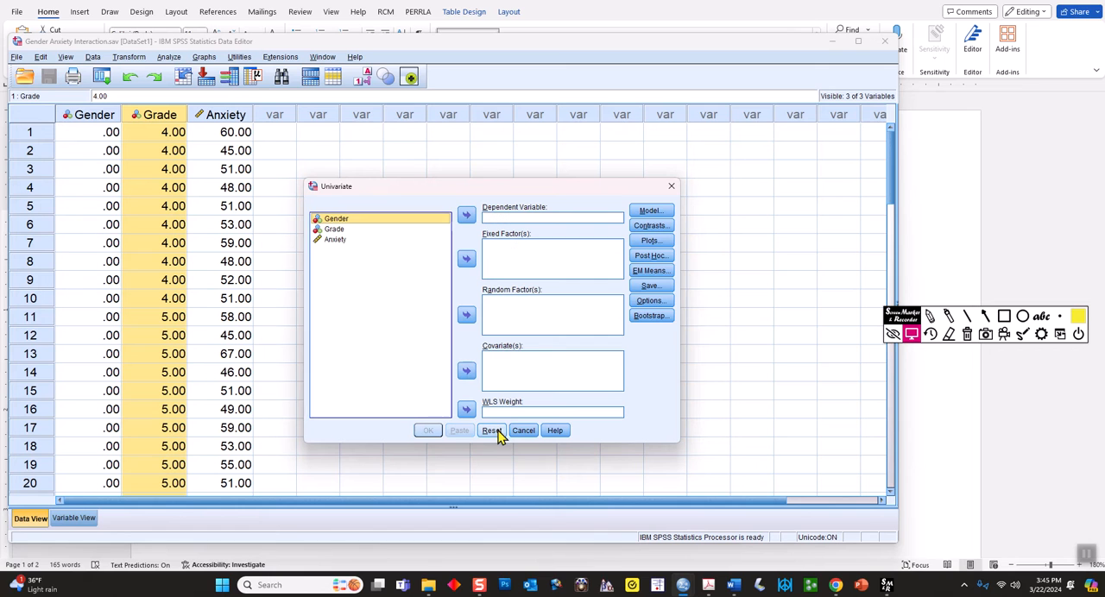
Assign Gender and Grade as fixed factors and Anxiety as the dependent variable, and run the analysis
left_click(337, 230, "ctrl")
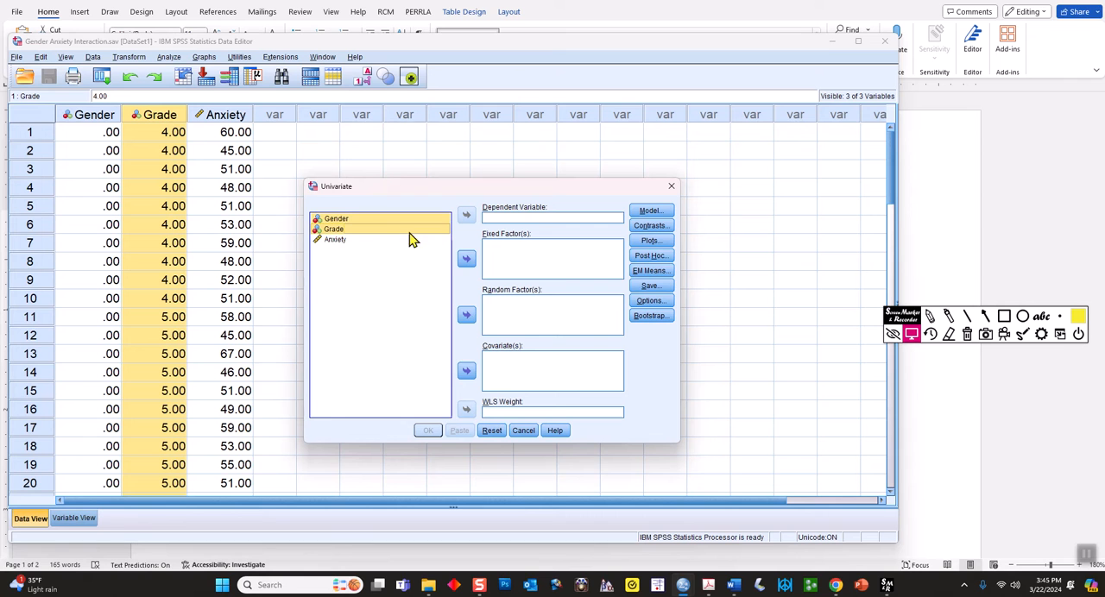
left_click(466, 260)
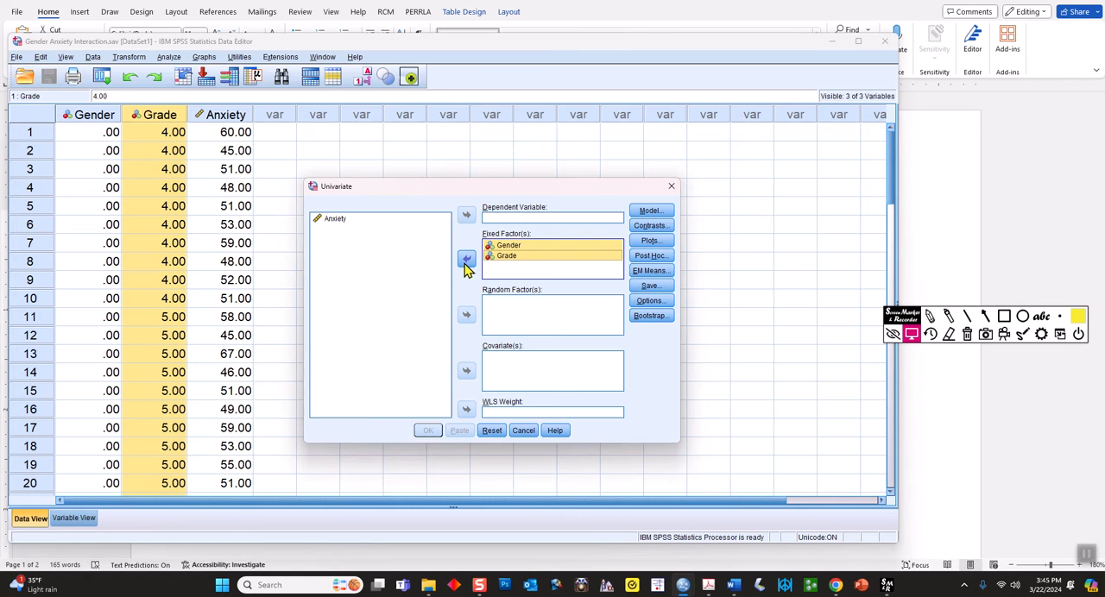
left_click(342, 223)
left_click(463, 218)
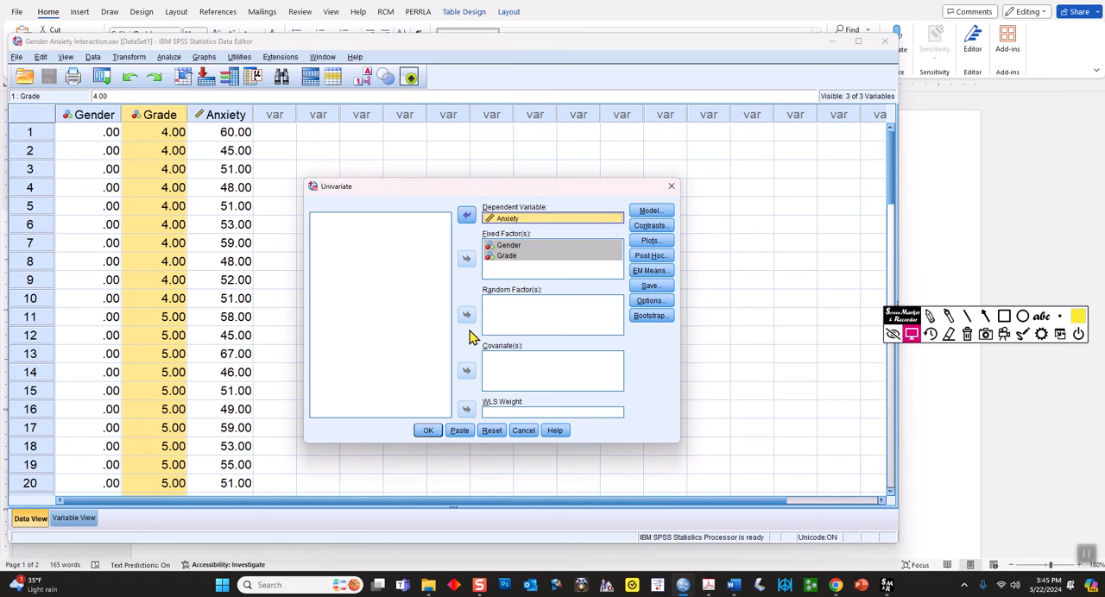
left_click(429, 433)
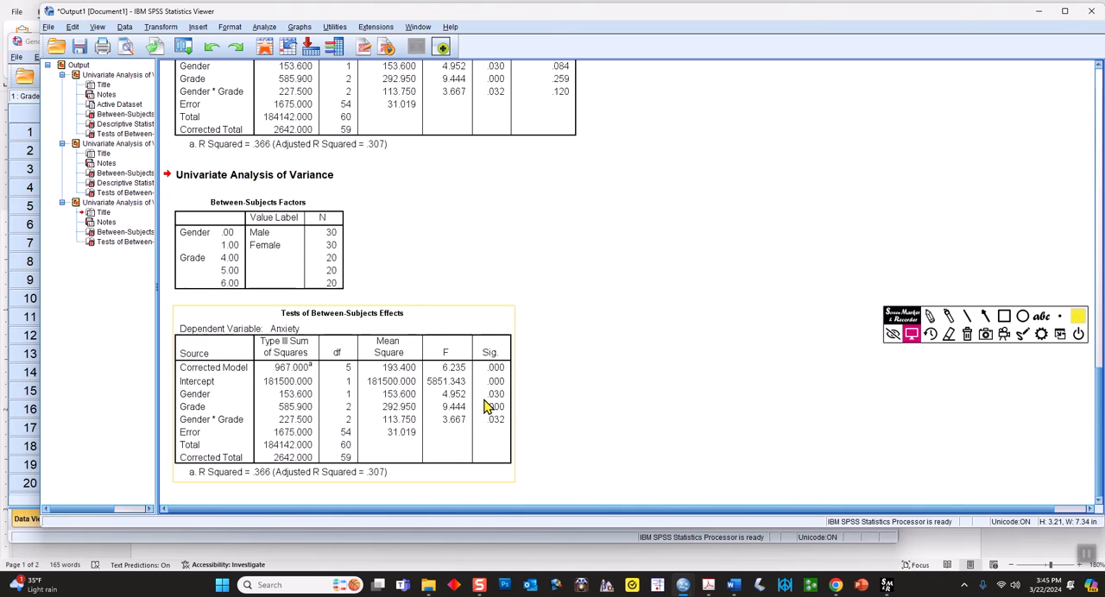
Highlight the F heading, the Gender, Grade and Gender * Grade sources and their degrees of freedom in yellow, and clear the marks
left_click(948, 316)
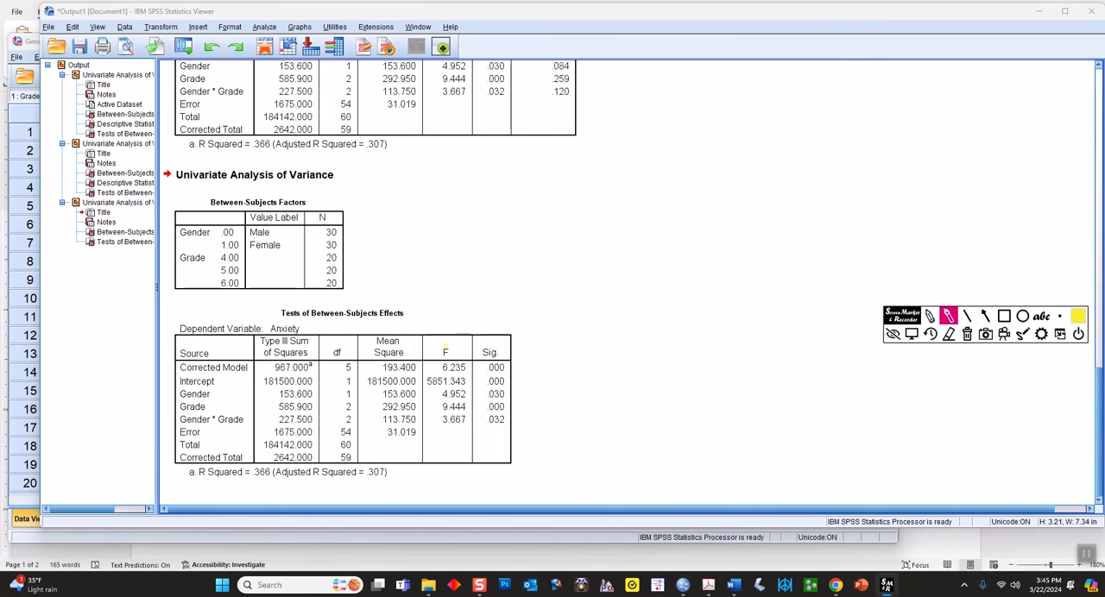
mouse_move(454, 339)
left_mouse_down()
mouse_move(427, 352)
mouse_move(457, 361)
mouse_move(466, 342)
left_mouse_up()
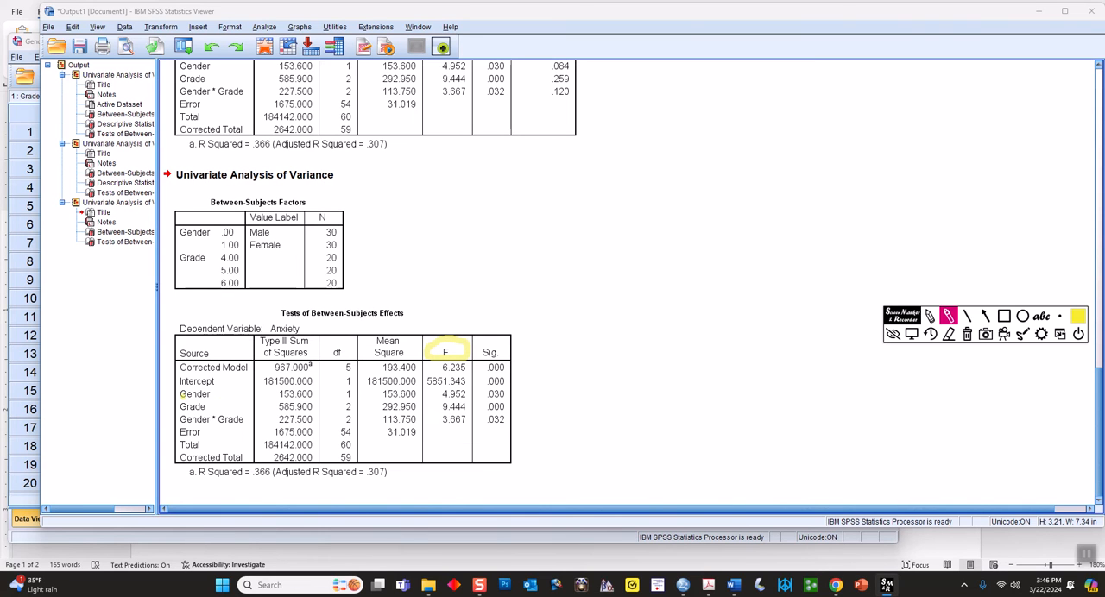
mouse_move(183, 394)
left_mouse_down()
mouse_move(215, 392)
mouse_move(202, 407)
mouse_move(244, 421)
left_mouse_up()
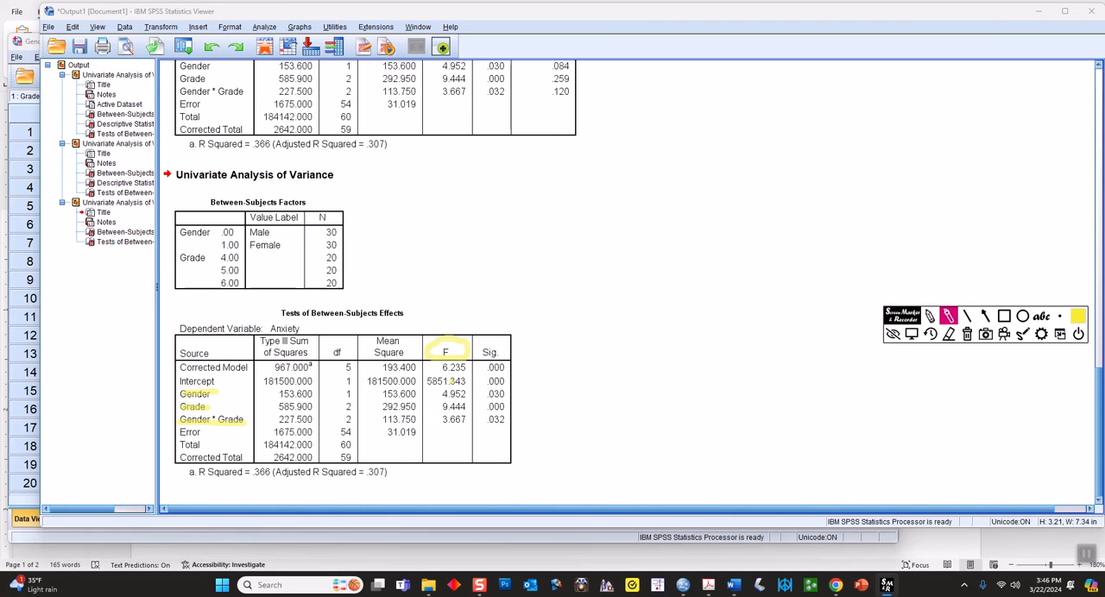
left_click_drag(170, 392, 170, 418)
mouse_move(380, 407)
left_mouse_down()
mouse_move(389, 410)
mouse_move(354, 394)
mouse_move(350, 445)
mouse_move(351, 429)
left_mouse_up()
left_click_drag(346, 368, 353, 368)
left_click_drag(336, 406, 352, 406)
left_click_drag(426, 418, 428, 417)
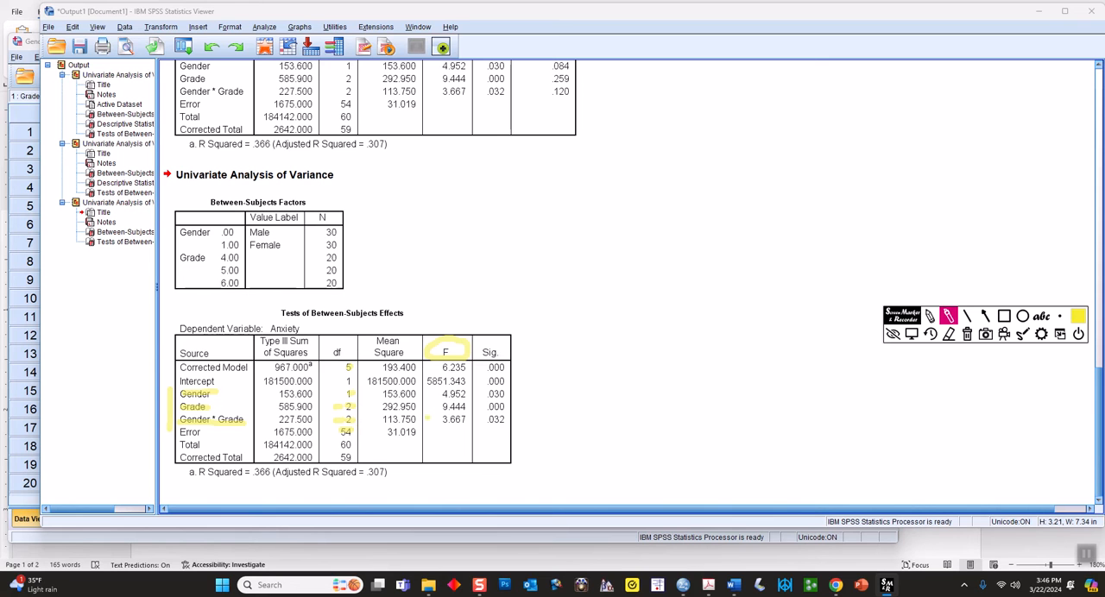
left_click(967, 333)
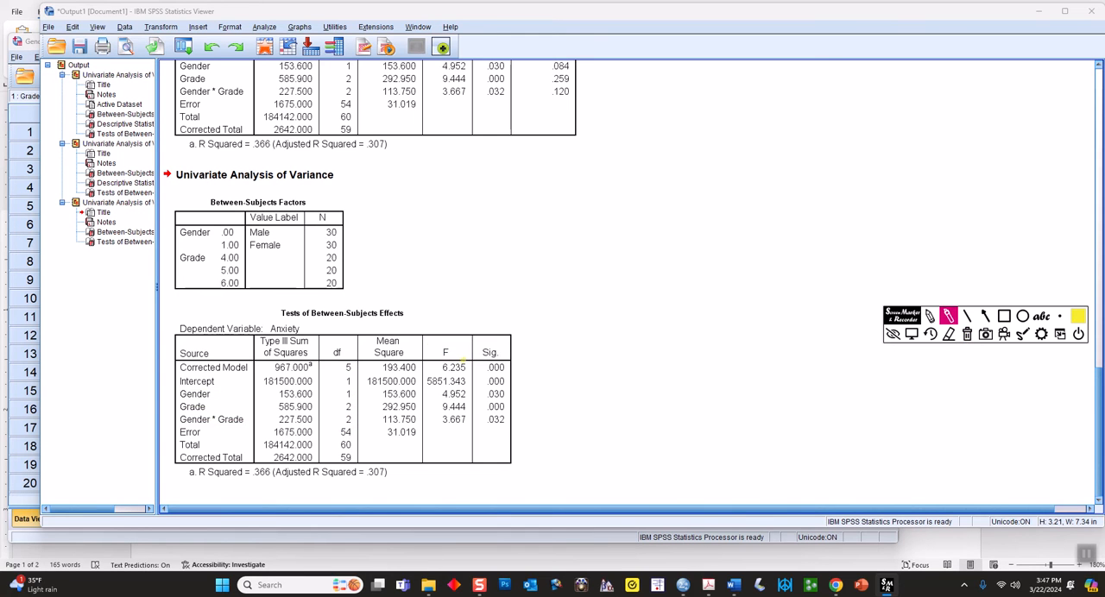
Mark the F values, degrees of freedom and significance values of both main effects and the interaction, clear the marks and leave drawing mode
mouse_move(438, 389)
left_mouse_down()
mouse_move(428, 413)
mouse_move(445, 436)
mouse_move(476, 420)
mouse_move(473, 389)
mouse_move(445, 385)
left_mouse_up()
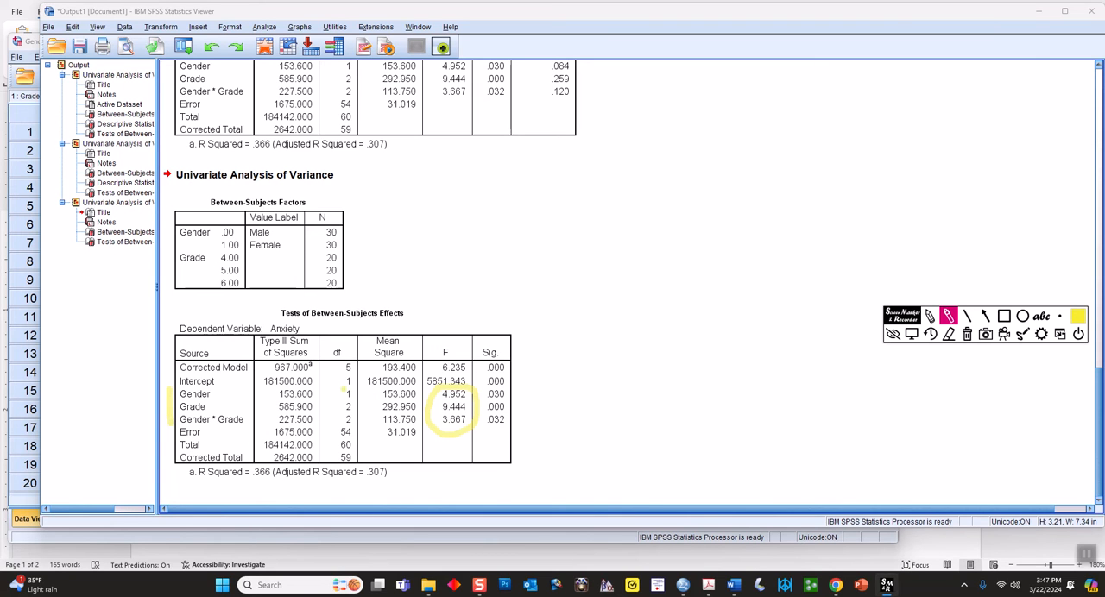
left_click_drag(345, 393, 353, 433)
mouse_move(485, 394)
left_mouse_down()
mouse_move(488, 422)
mouse_move(503, 425)
mouse_move(507, 390)
mouse_move(485, 385)
left_mouse_up()
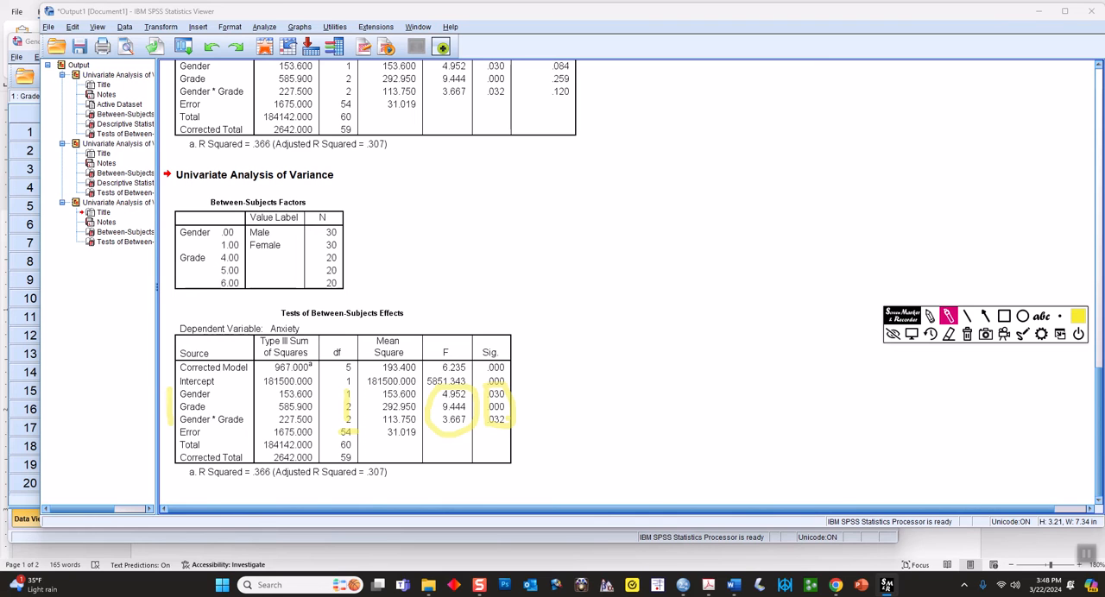
left_click(966, 335)
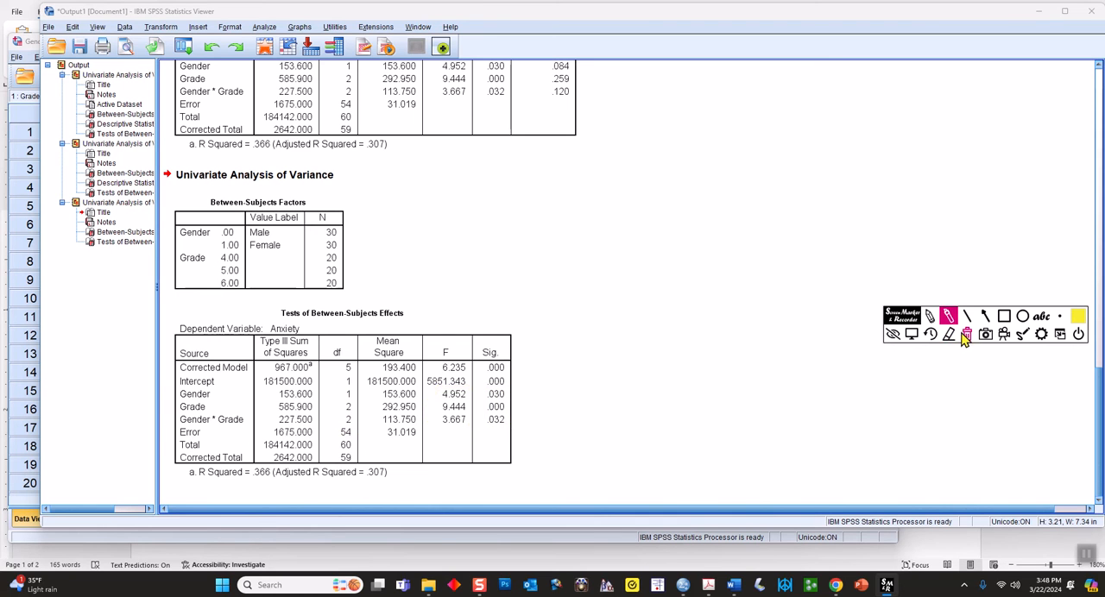
left_click(912, 337)
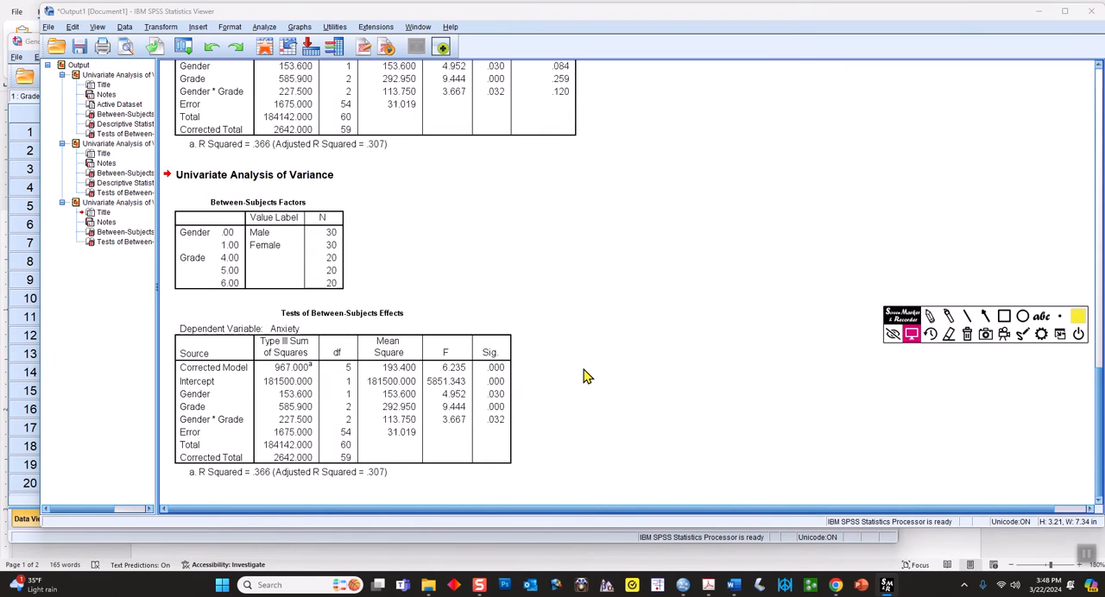
left_click(452, 379)
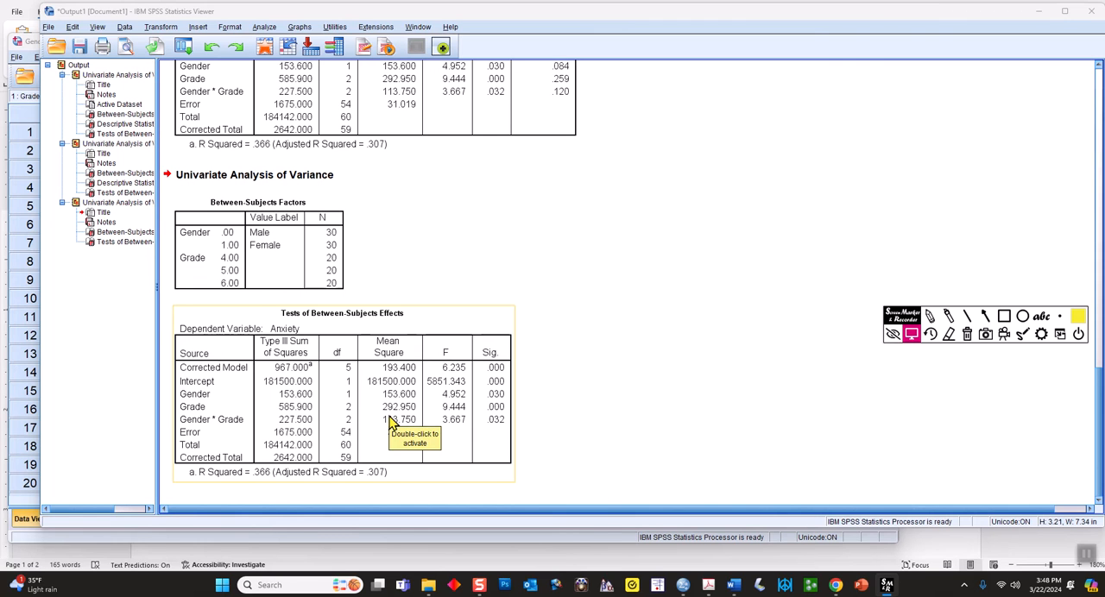
left_click(377, 271)
left_click(217, 69)
Rerun the Univariate General Linear Model on Anxiety with descriptive statistics and estimates of effect size included
left_click(264, 27)
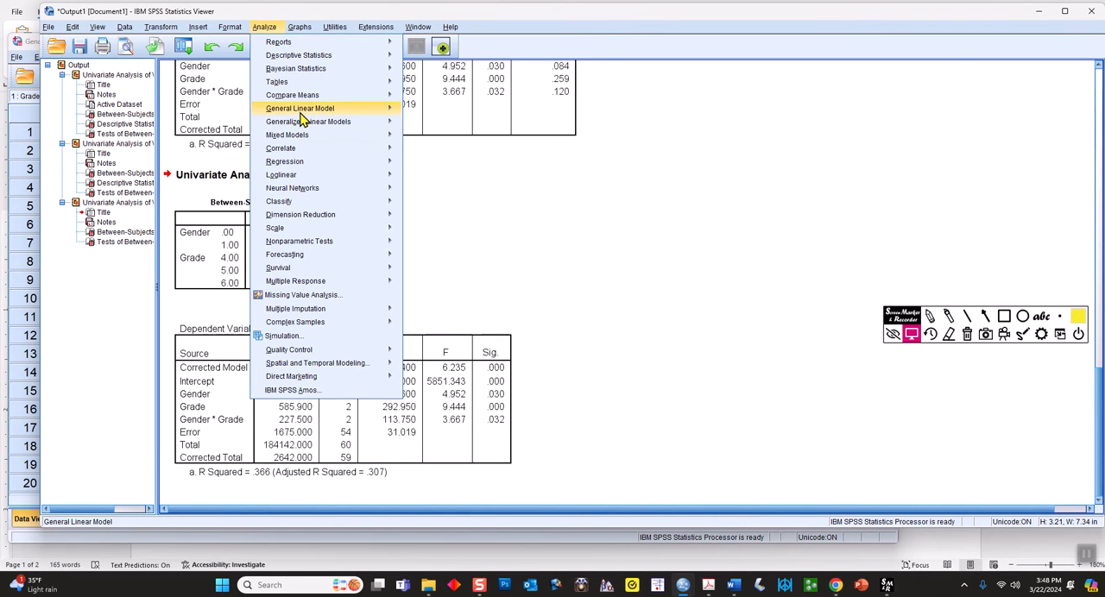
mouse_move(324, 112)
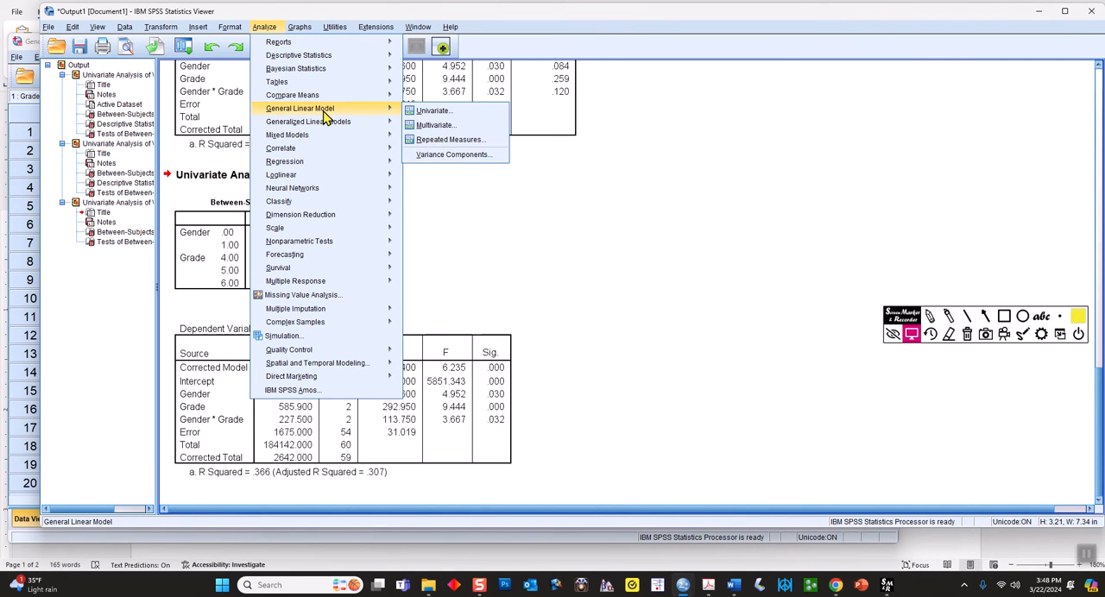
left_click(423, 112)
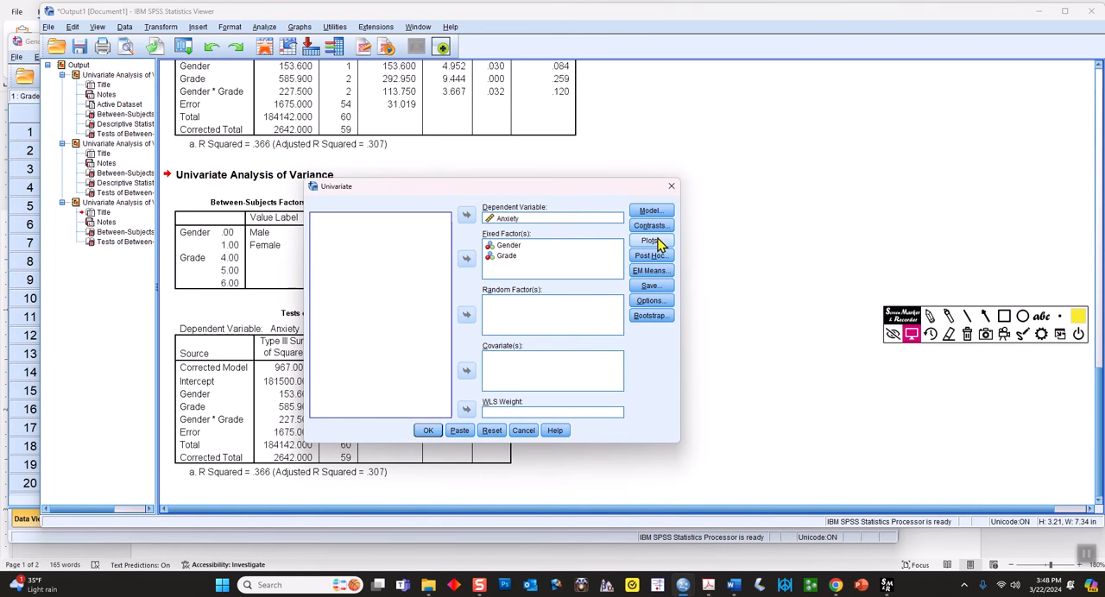
left_click(651, 301)
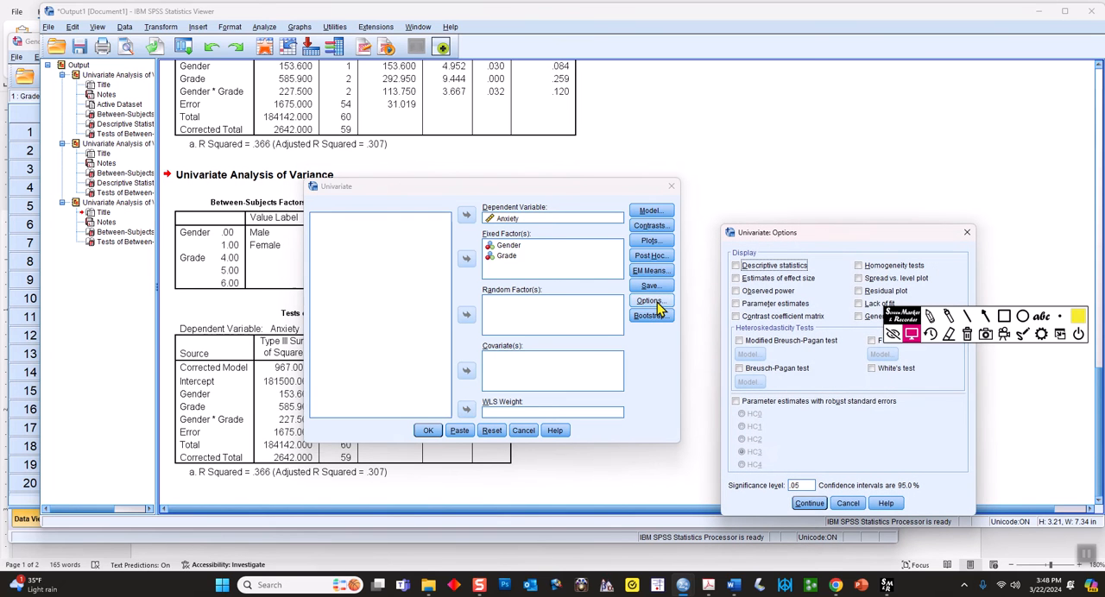
left_click(735, 266)
left_click(737, 280)
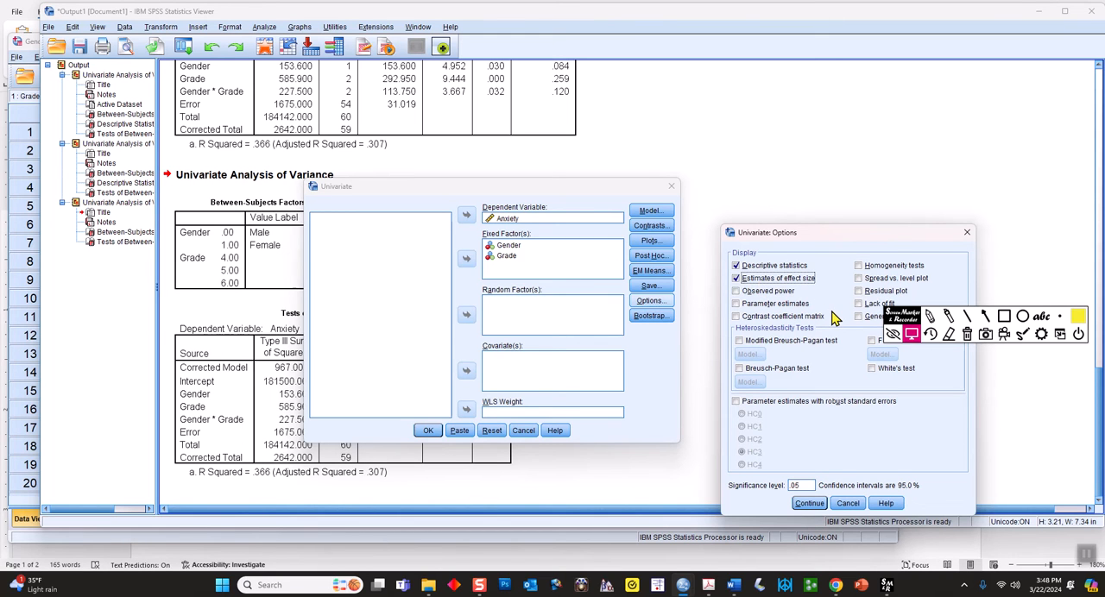
left_click(810, 504)
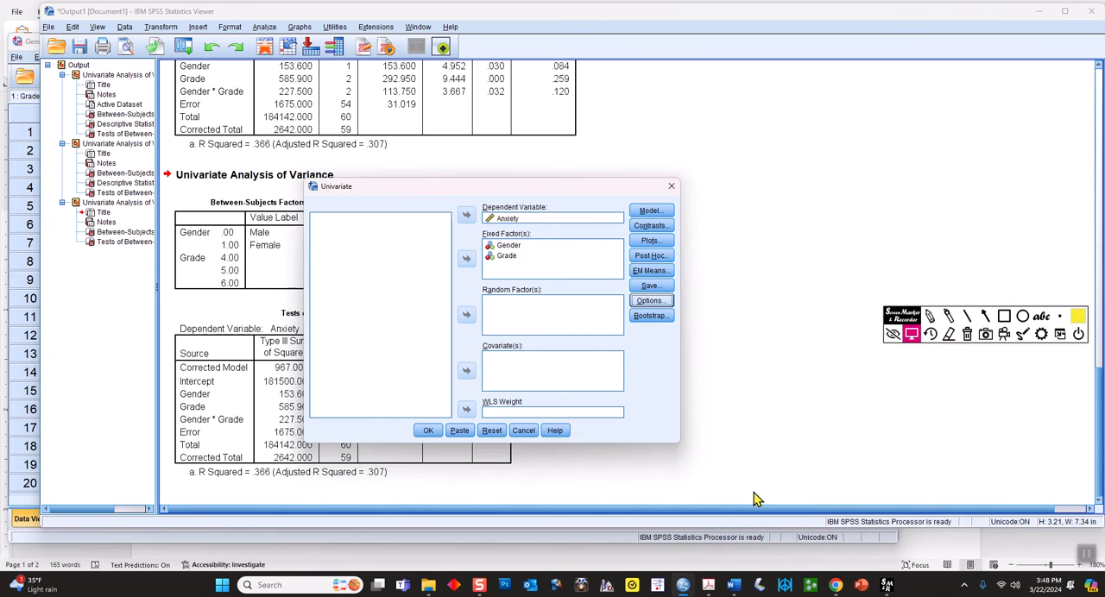
left_click(428, 430)
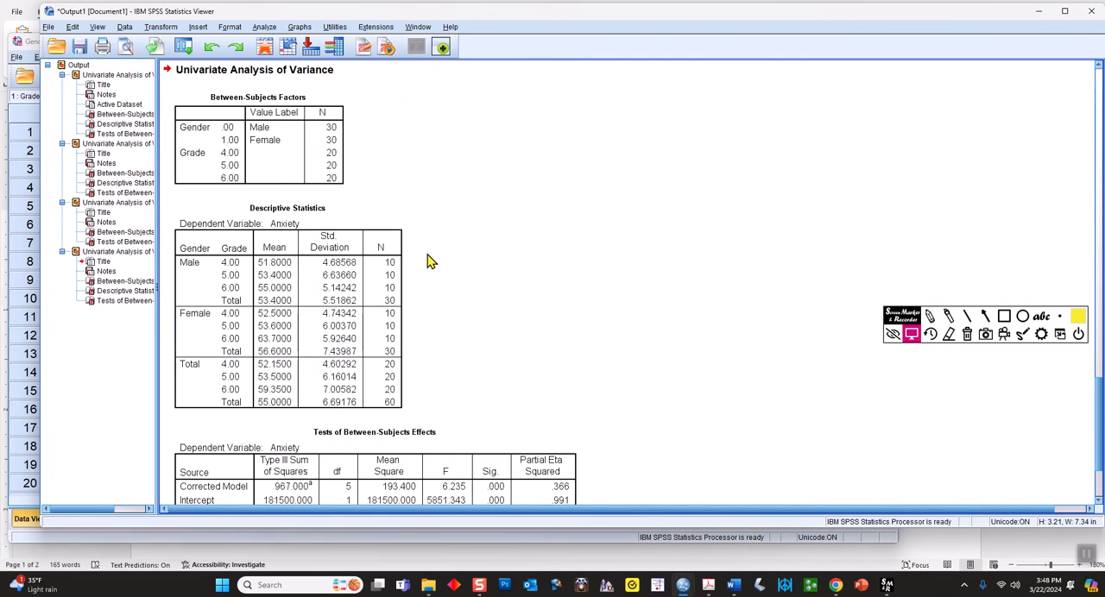
Highlight the males' grade 4 mean and standard deviation and the male Total row in yellow, and clear the marks
left_click(947, 315)
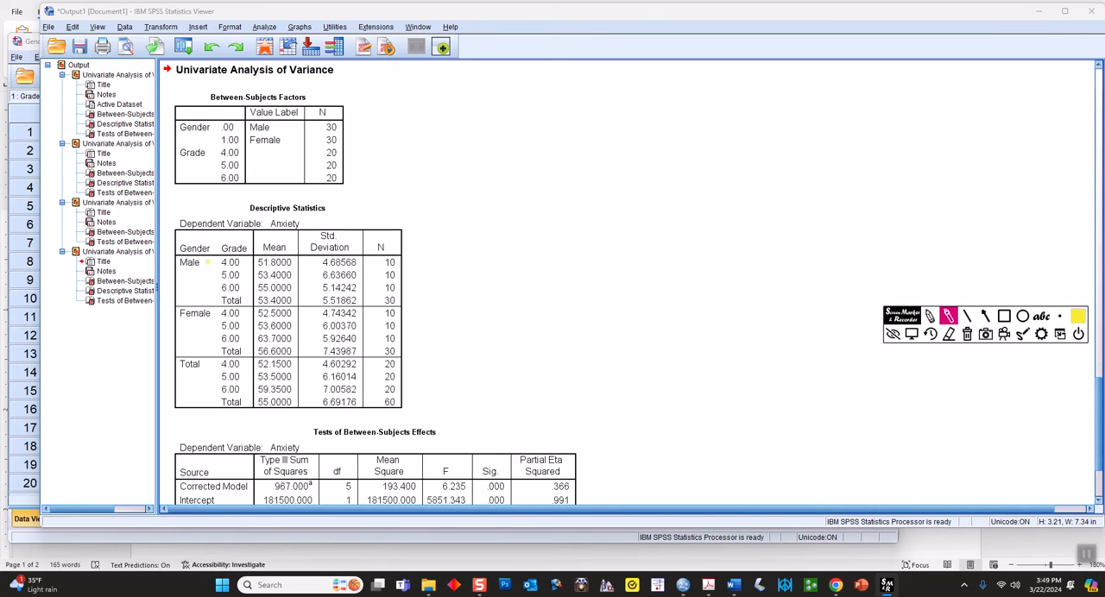
left_click_drag(226, 265, 279, 265)
left_click(342, 289)
left_click_drag(222, 301, 356, 300)
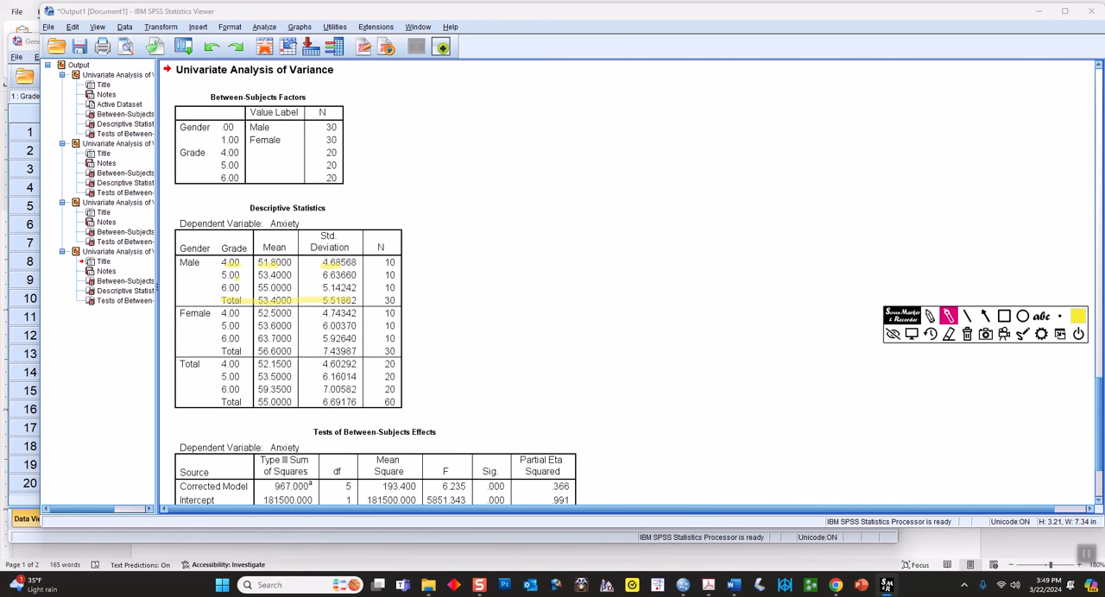
left_click(966, 334)
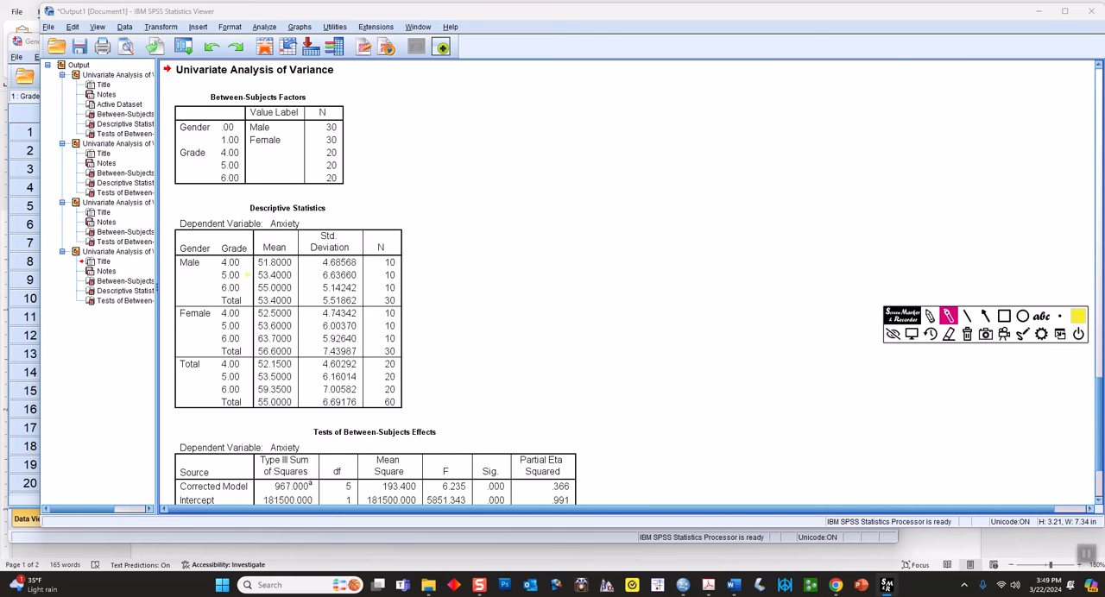
Highlight the means and standard deviations of grades 4, 5 and 6 for both males and females in the Descriptive Statistics table
left_click_drag(258, 262, 356, 263)
left_click_drag(258, 274, 291, 274)
left_click_drag(322, 274, 355, 275)
left_click_drag(258, 288, 345, 287)
left_click_drag(263, 313, 356, 314)
left_click_drag(258, 325, 346, 325)
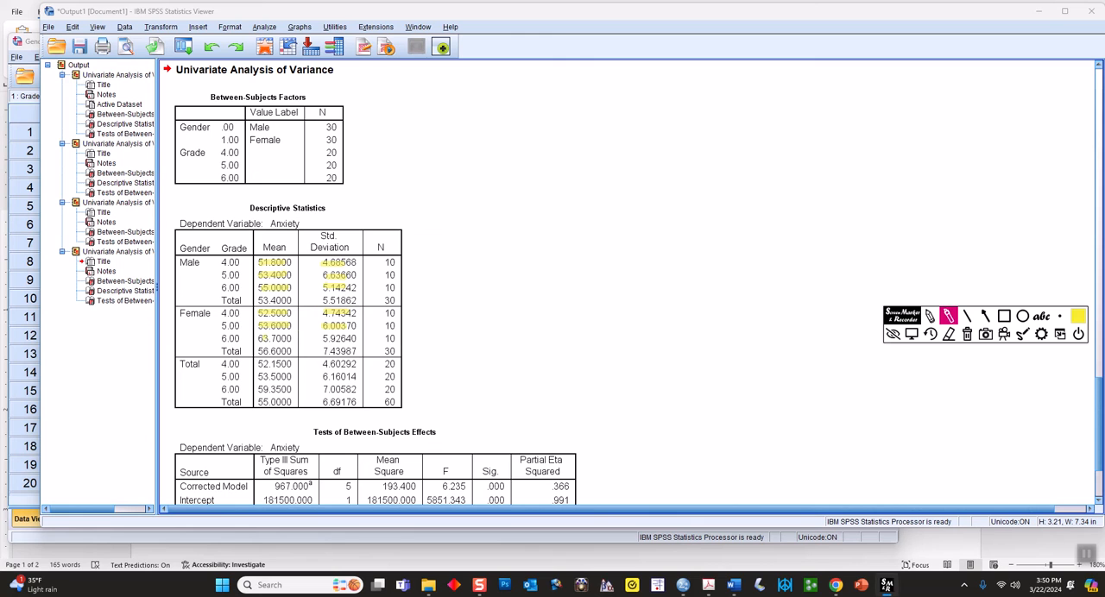
left_click_drag(258, 338, 344, 338)
Cross out the overall Total block of the Descriptive Statistics table, clear all marks and leave drawing mode
left_click_drag(196, 364, 343, 399)
left_click_drag(202, 402, 366, 364)
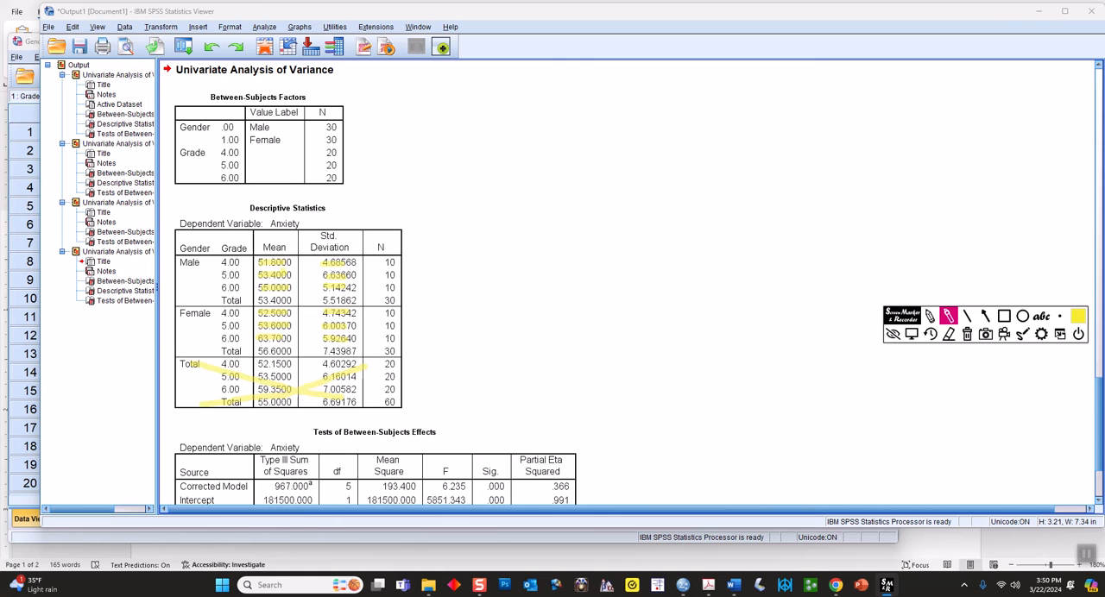
left_click(299, 319)
left_click(967, 334)
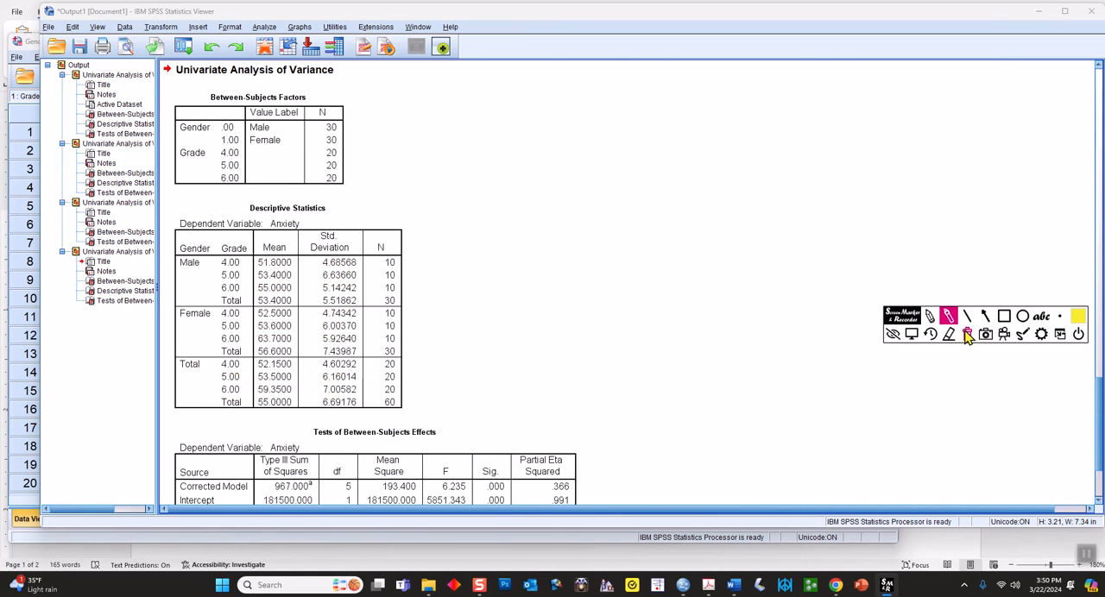
left_click(911, 335)
Circle the Partial Eta Squared column and its Gender, Grade and Gender * Grade values in yellow, clear the marks and leave drawing mode
scroll(582, 323, "down", 3)
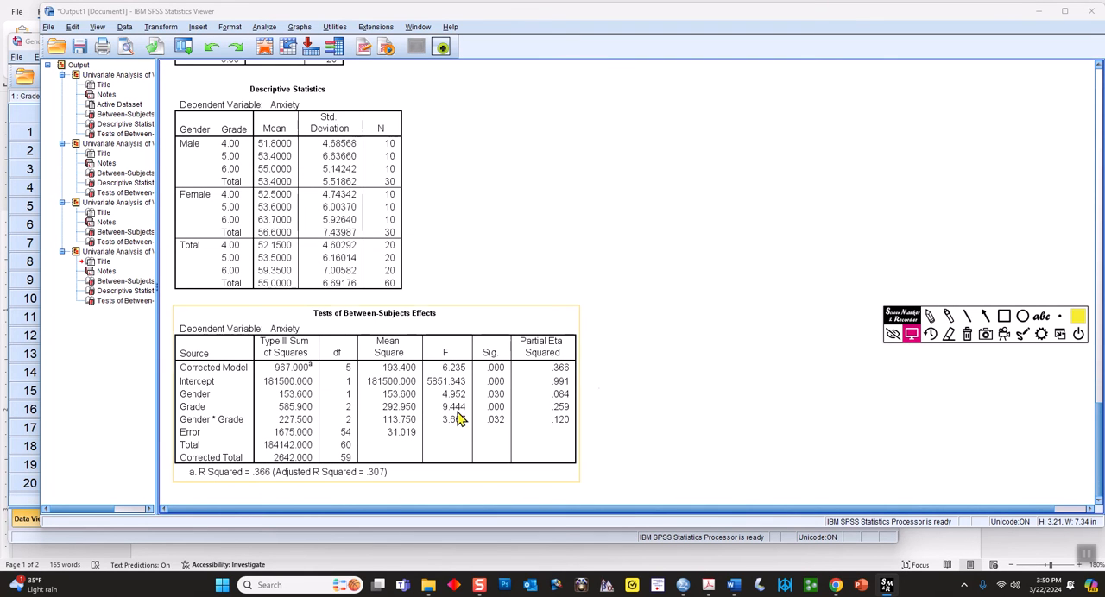
left_click(947, 316)
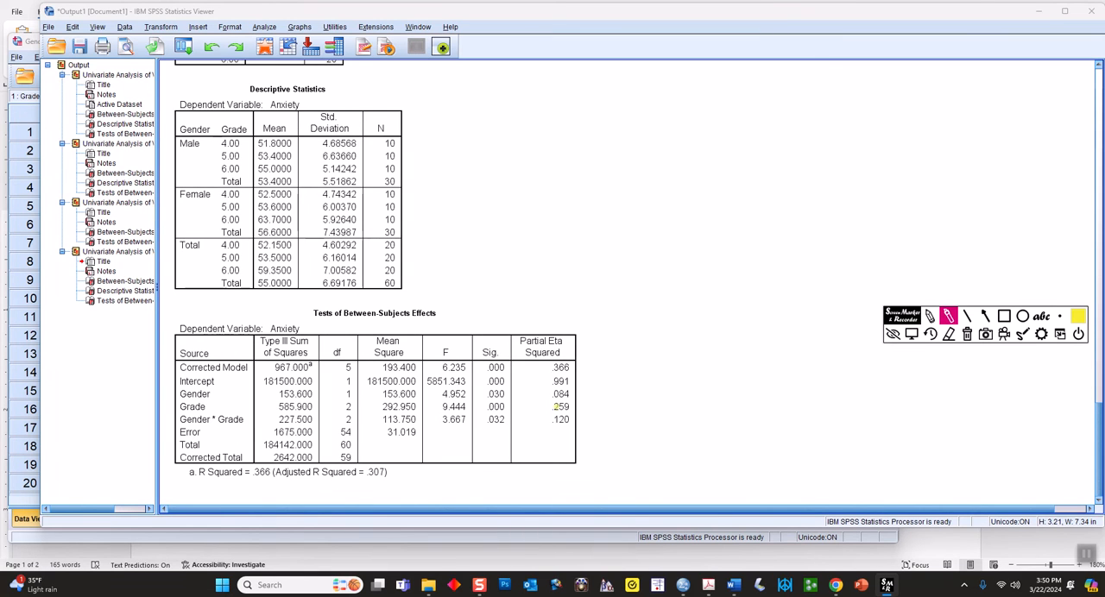
mouse_move(534, 313)
left_mouse_down()
mouse_move(528, 420)
mouse_move(593, 437)
mouse_move(552, 304)
mouse_move(502, 308)
left_mouse_up()
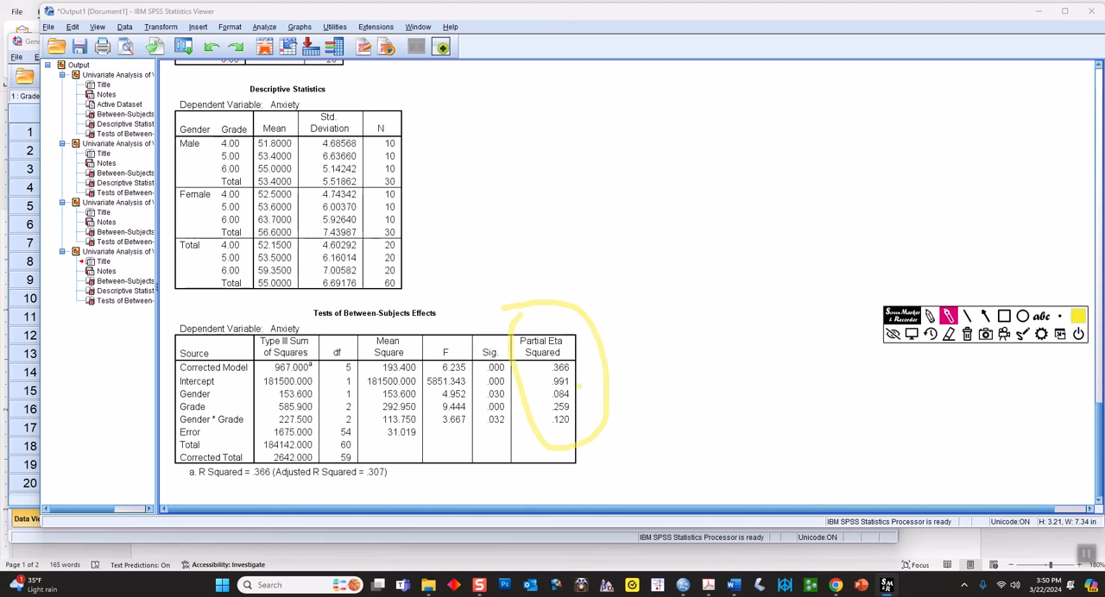
mouse_move(548, 397)
left_mouse_down()
mouse_move(547, 423)
mouse_move(573, 428)
mouse_move(582, 387)
mouse_move(547, 385)
left_mouse_up()
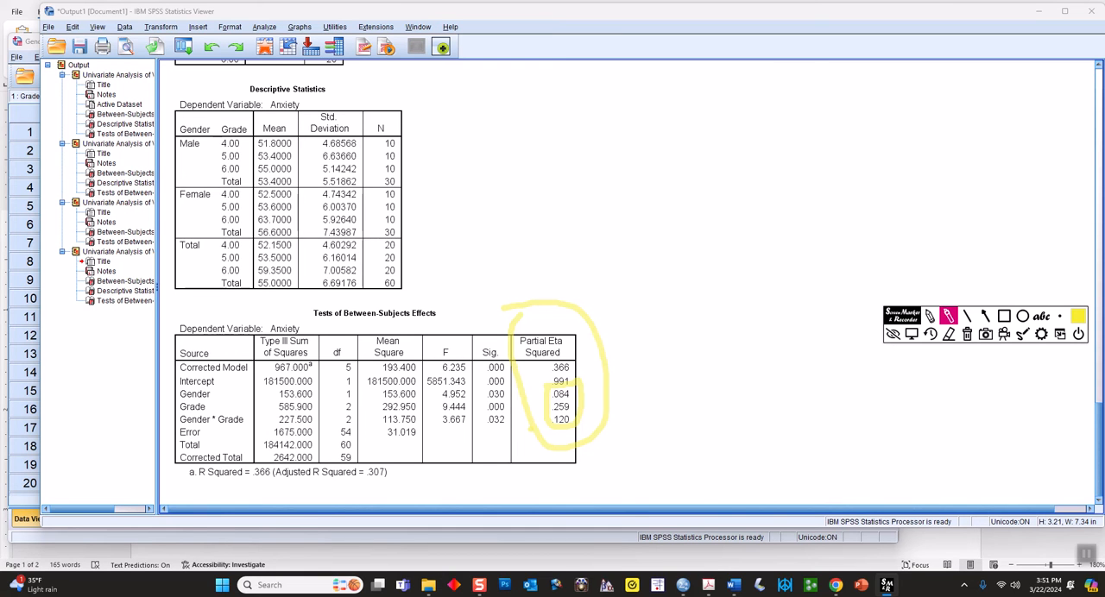
left_click(967, 334)
left_click(913, 336)
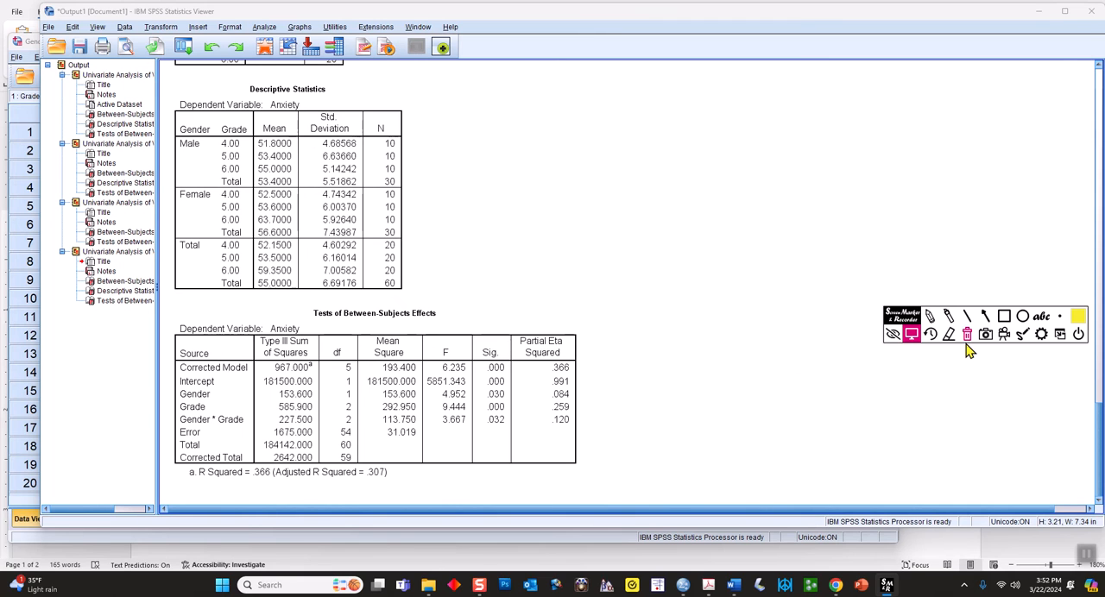
Underline the Gender * Grade source with its F and significance values, clear the marks and leave drawing mode
left_click(948, 316)
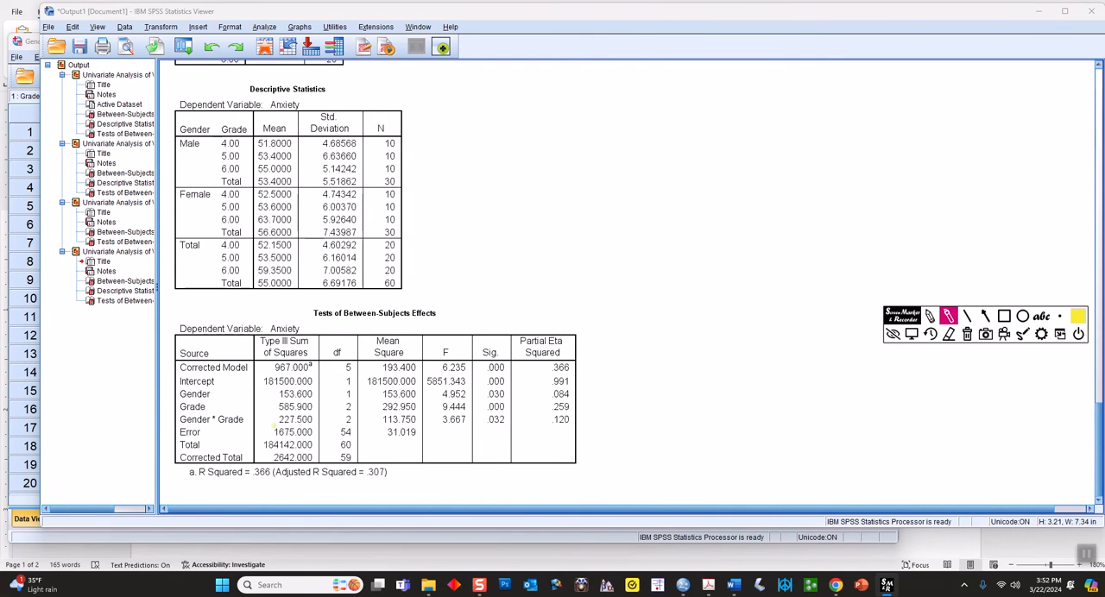
left_click_drag(219, 425, 245, 424)
left_click_drag(443, 425, 506, 423)
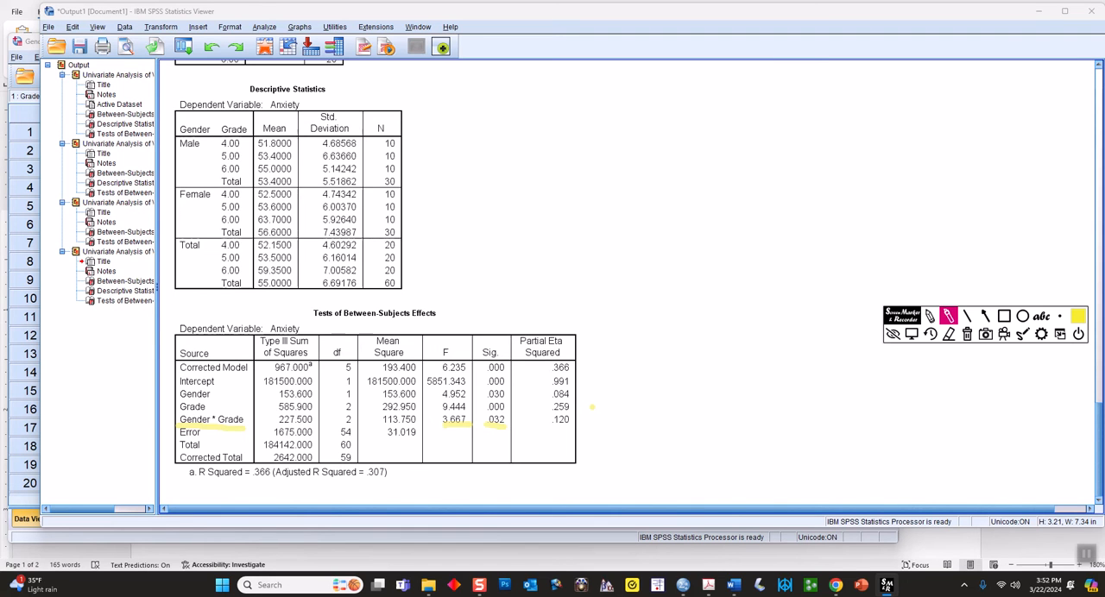
left_click(966, 335)
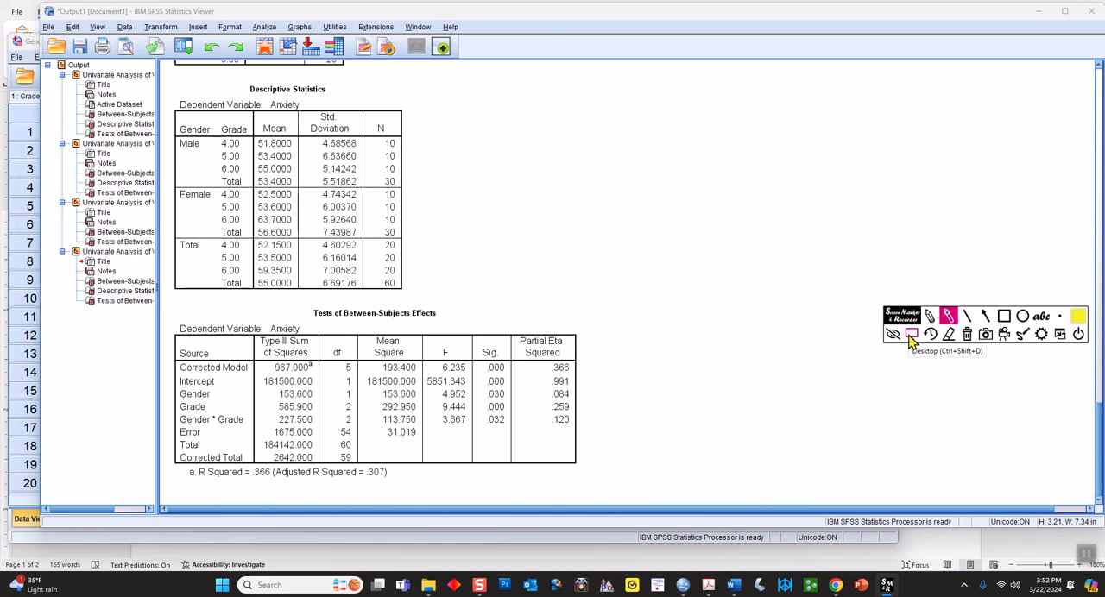
left_click(912, 338)
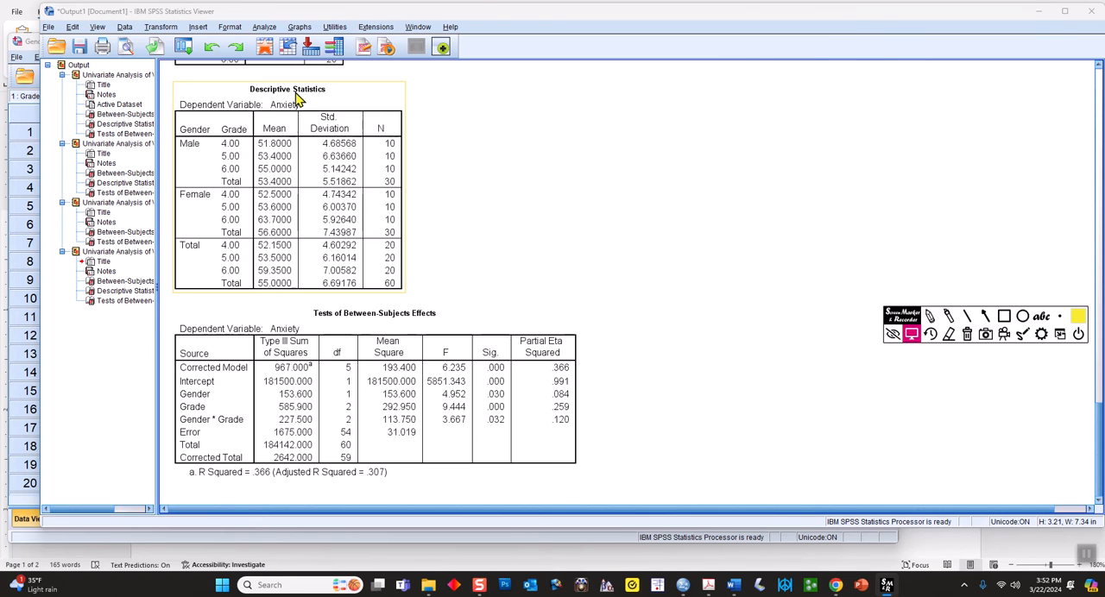
Add a Grade*Gender profile plot to the Univariate analysis, with Grade on the horizontal axis and Gender as separate lines
left_click(265, 27)
mouse_move(299, 110)
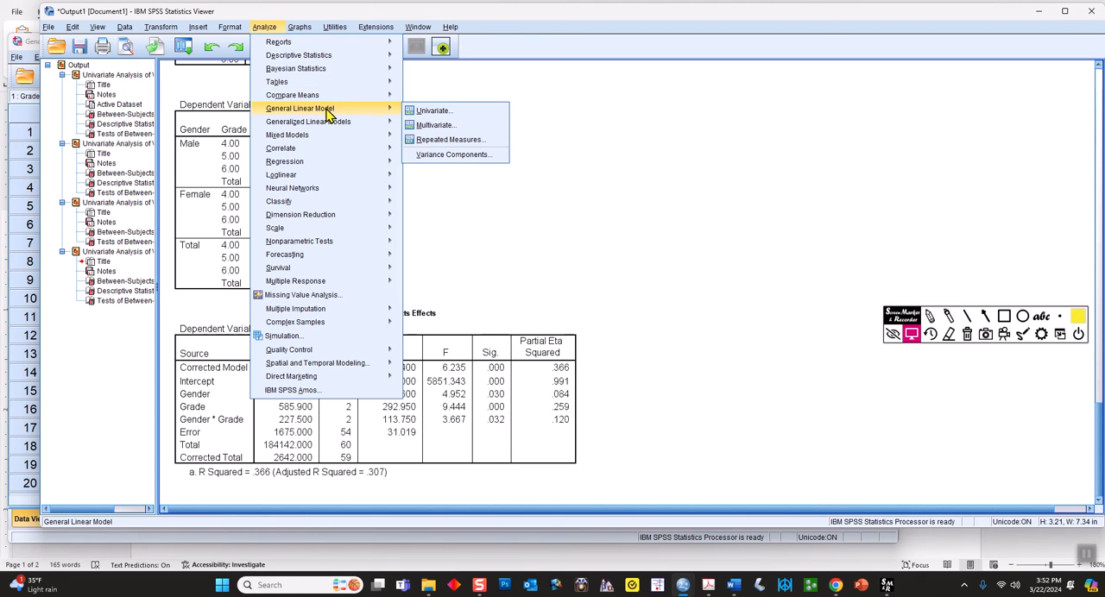
left_click(430, 111)
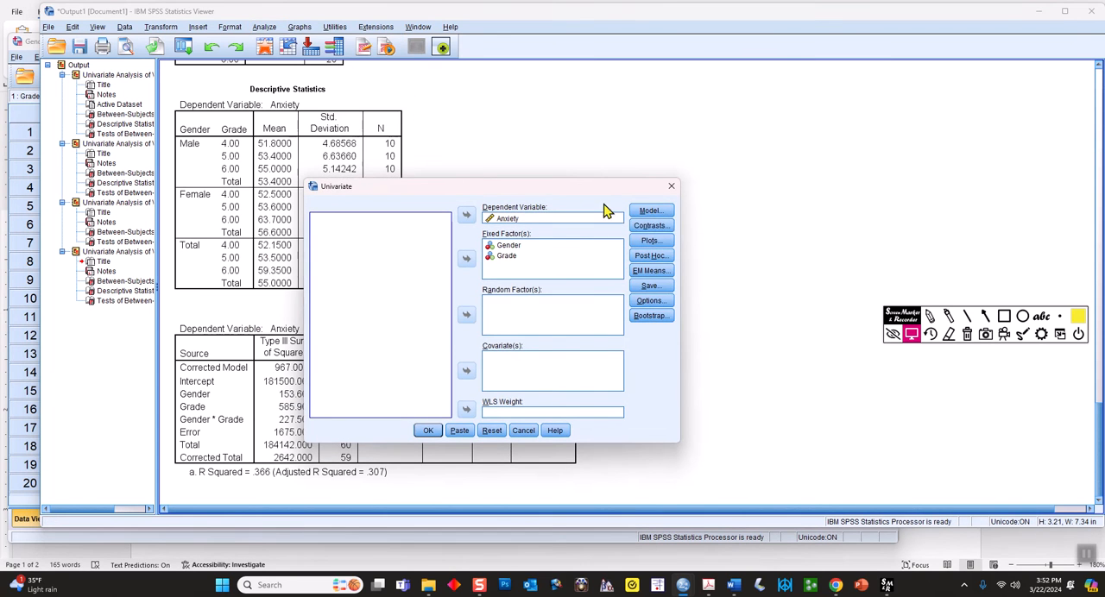
left_click(671, 244)
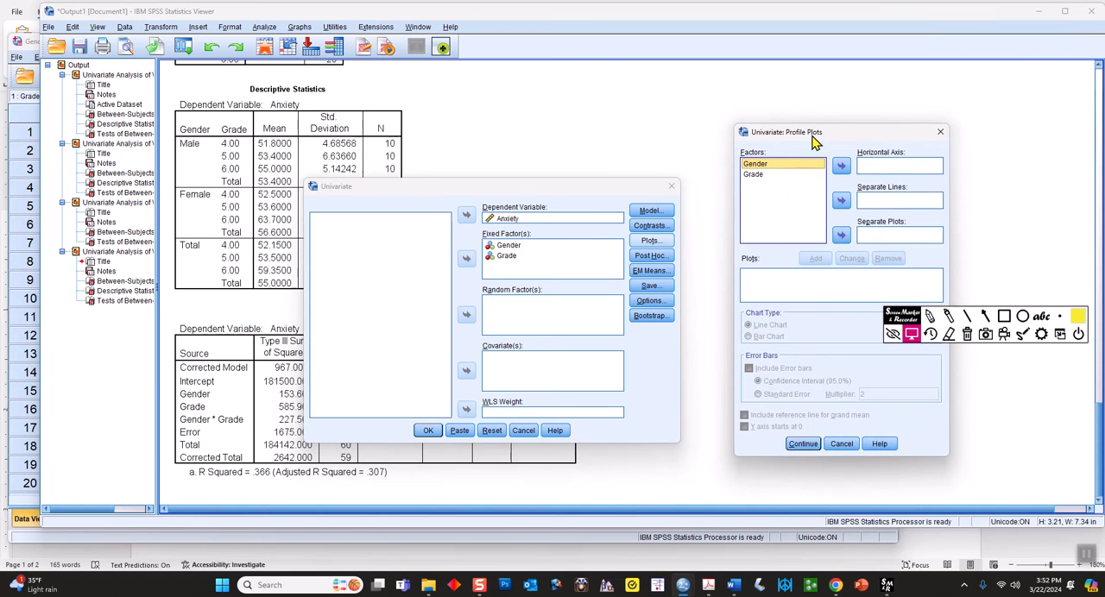
left_click_drag(814, 132, 776, 138)
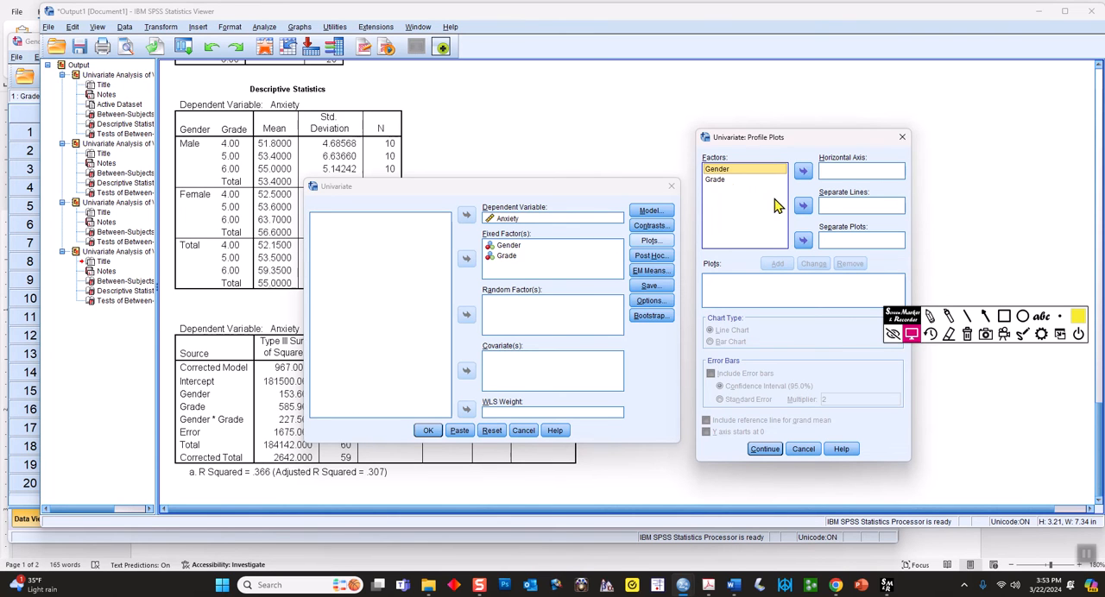
left_click(720, 180)
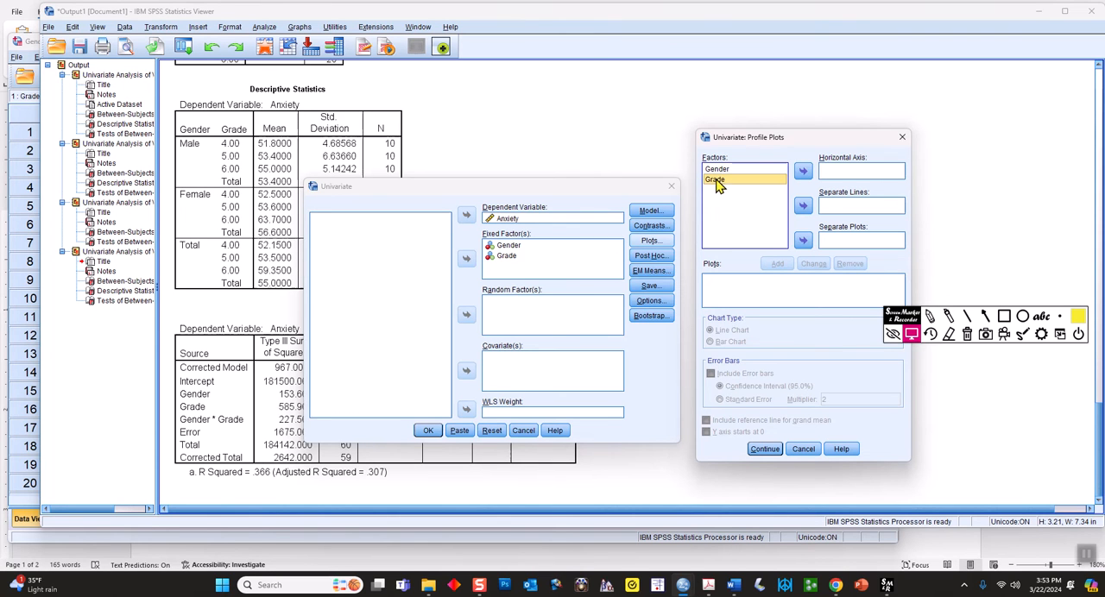
left_click(803, 170)
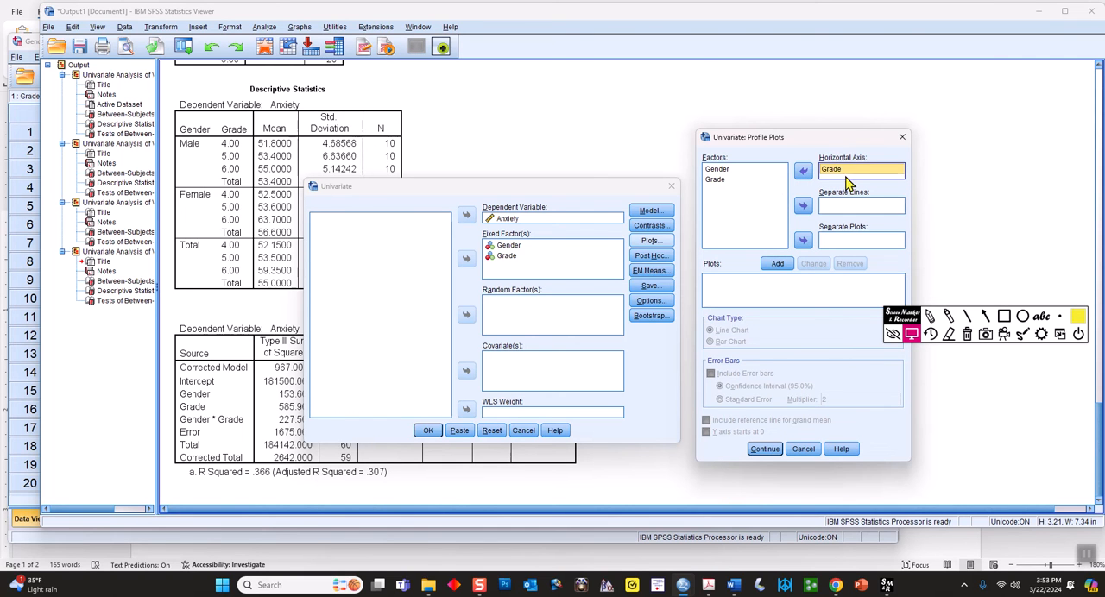
left_click(721, 170)
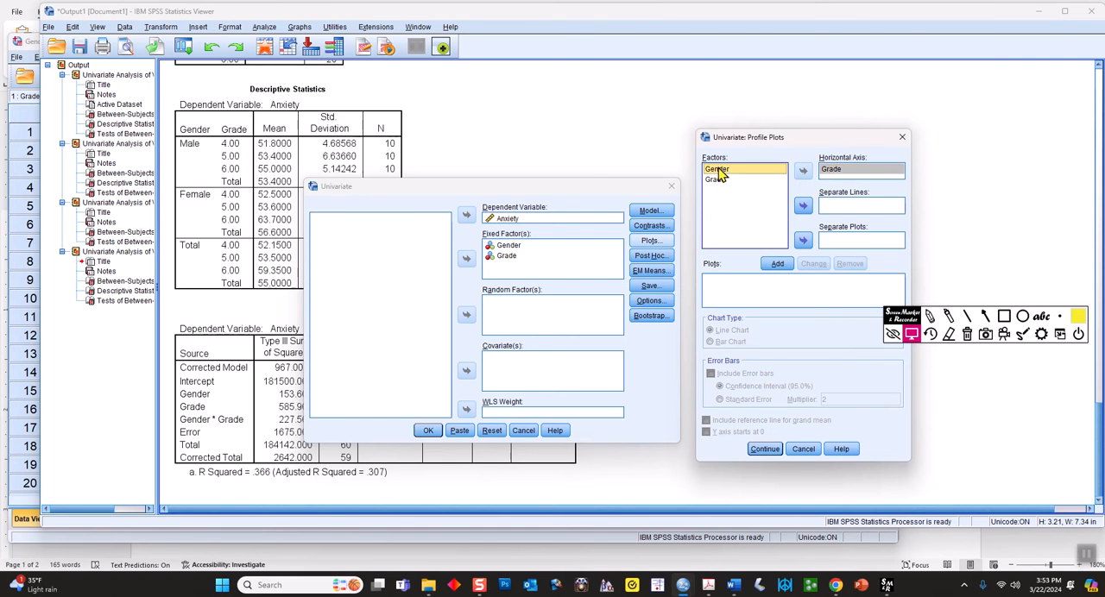
left_click(803, 206)
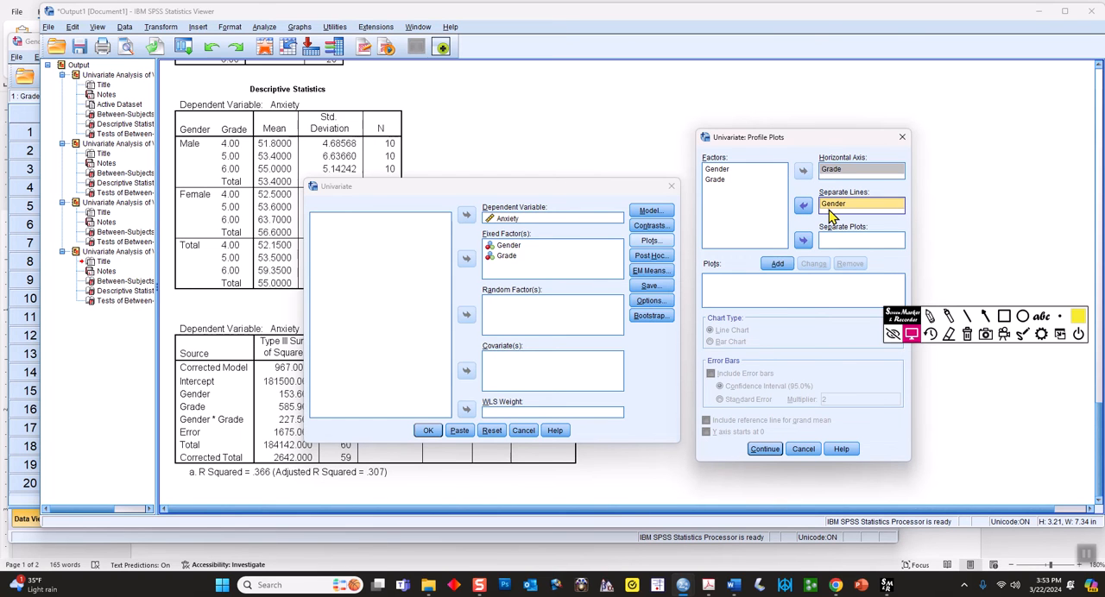
left_click(782, 263)
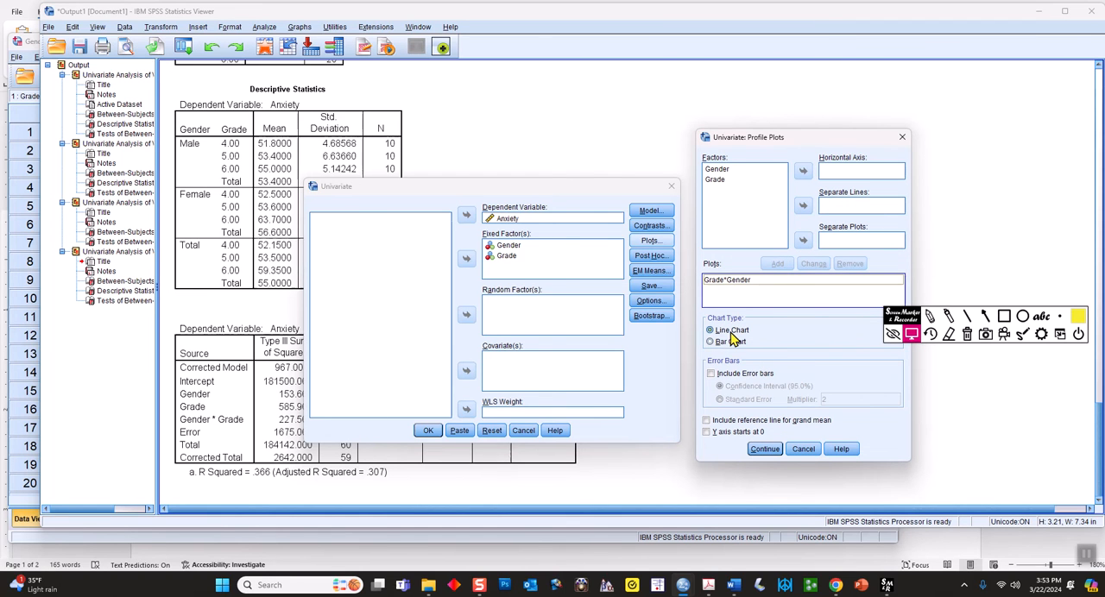
Include 95% confidence interval error bars in the profile plot and run the analysis
left_click(711, 375)
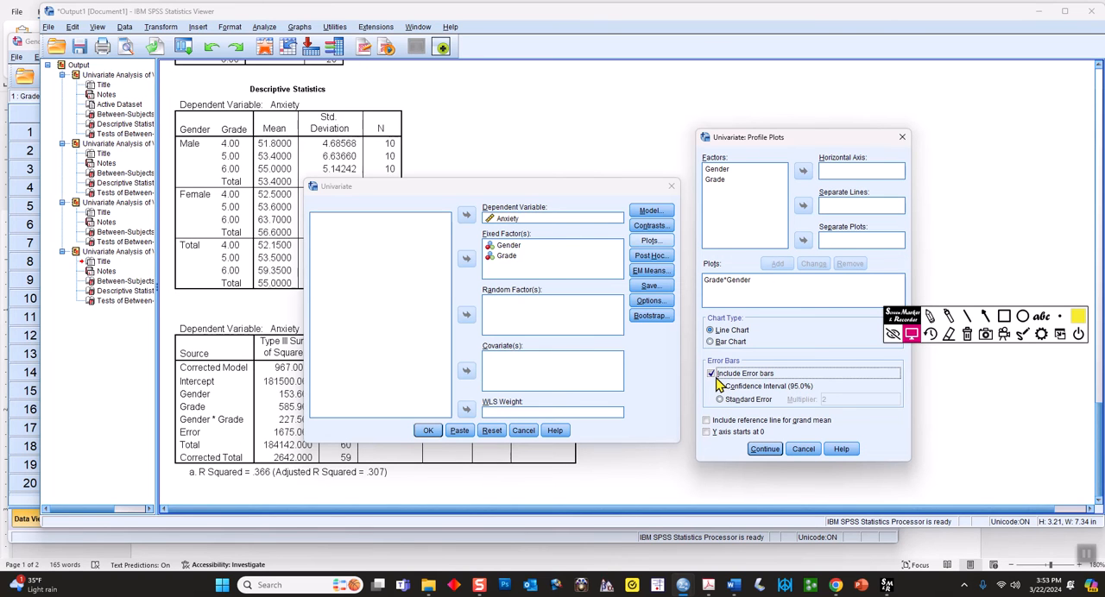
left_click(763, 449)
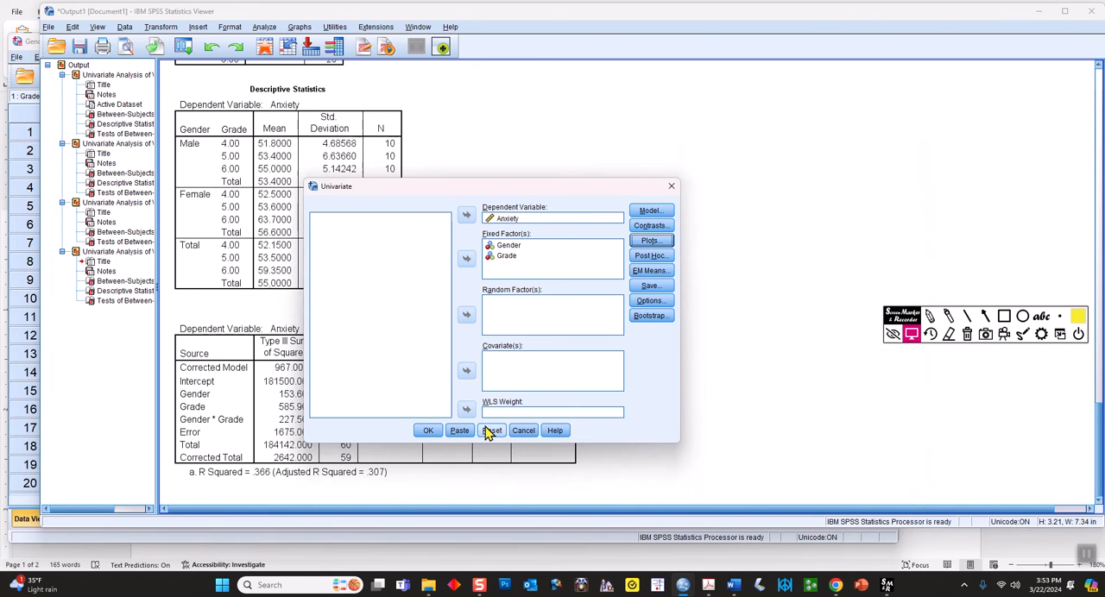
left_click(428, 431)
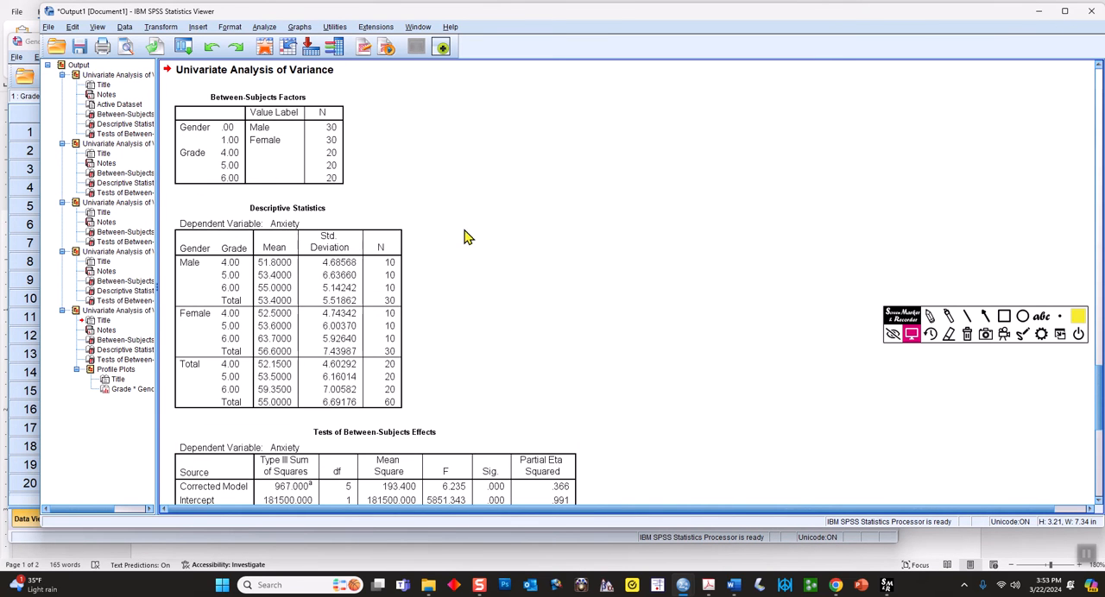
Examine the profile plot of estimated marginal anxiety means below the Tests of Between-Subjects Effects table
scroll(366, 211, "down", 3)
scroll(366, 211, "down", 10)
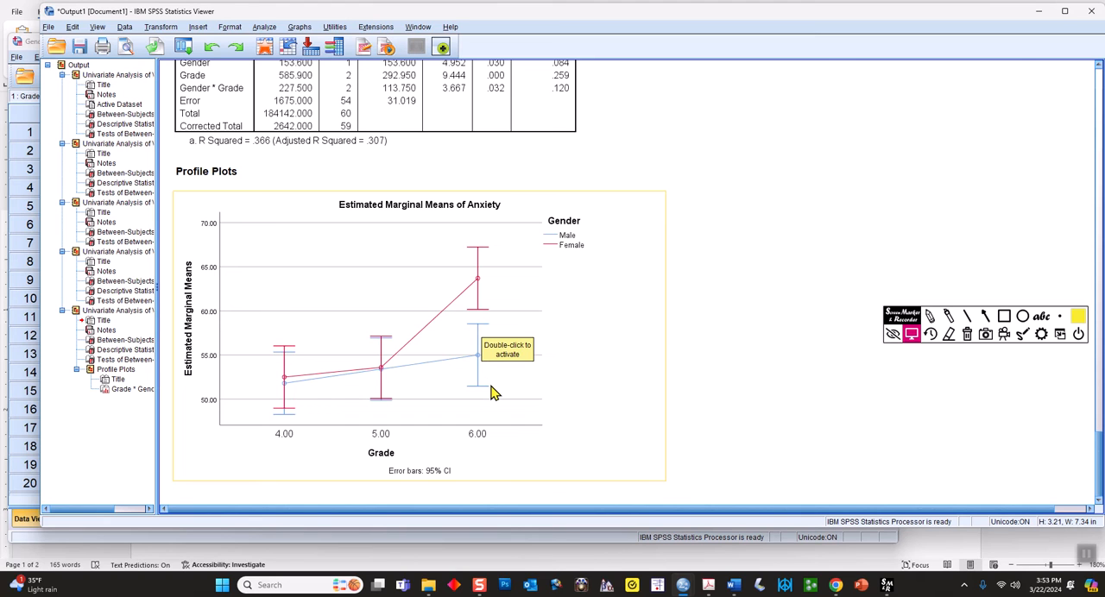
left_click(263, 29)
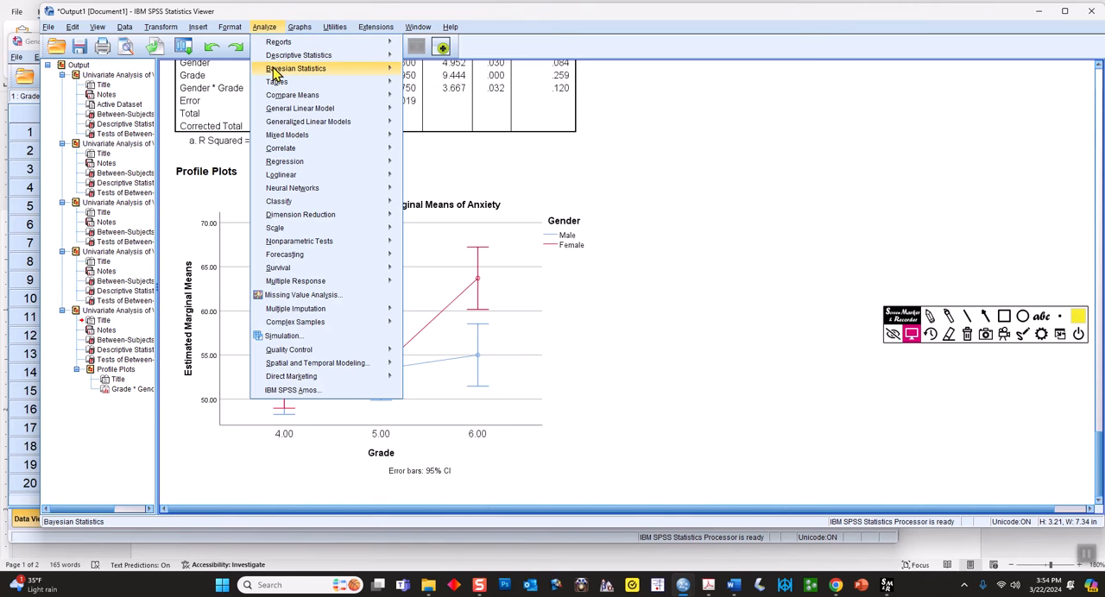
mouse_move(307, 153)
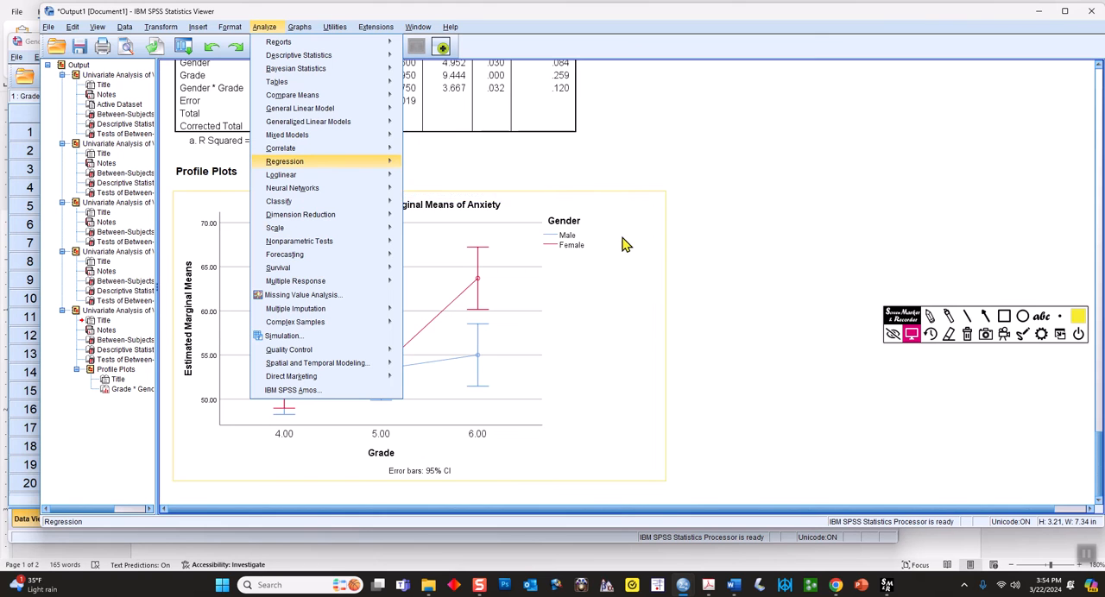
left_click(592, 357)
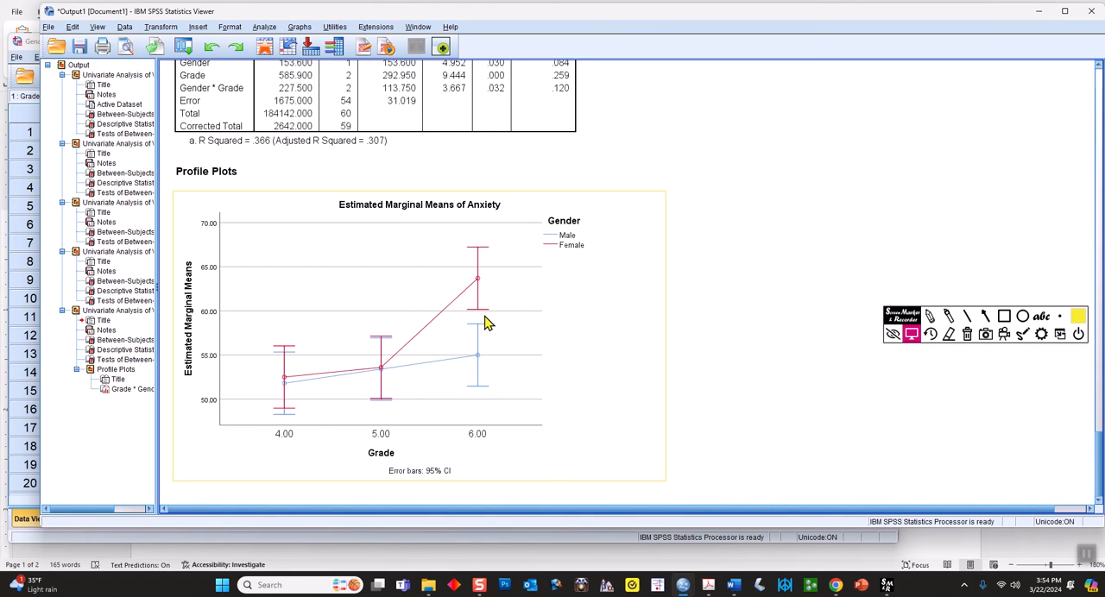
left_click(386, 115)
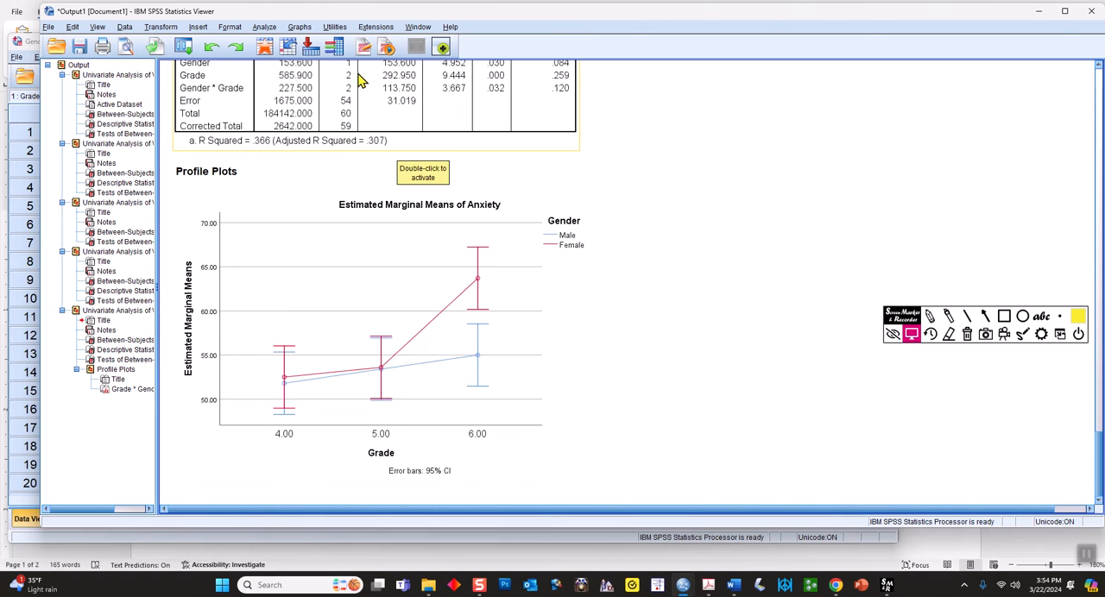
Highlight the Female and Male error bars at grade 6 in yellow and circle the 6.00 axis label
left_click(948, 315)
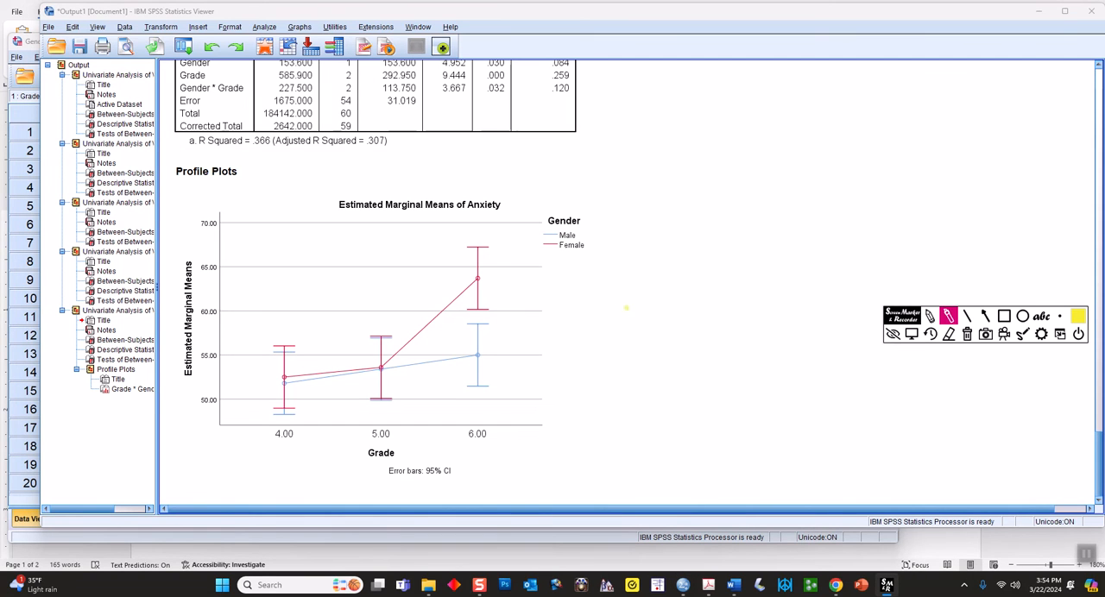
left_click_drag(488, 249, 489, 306)
left_click_drag(491, 325, 492, 385)
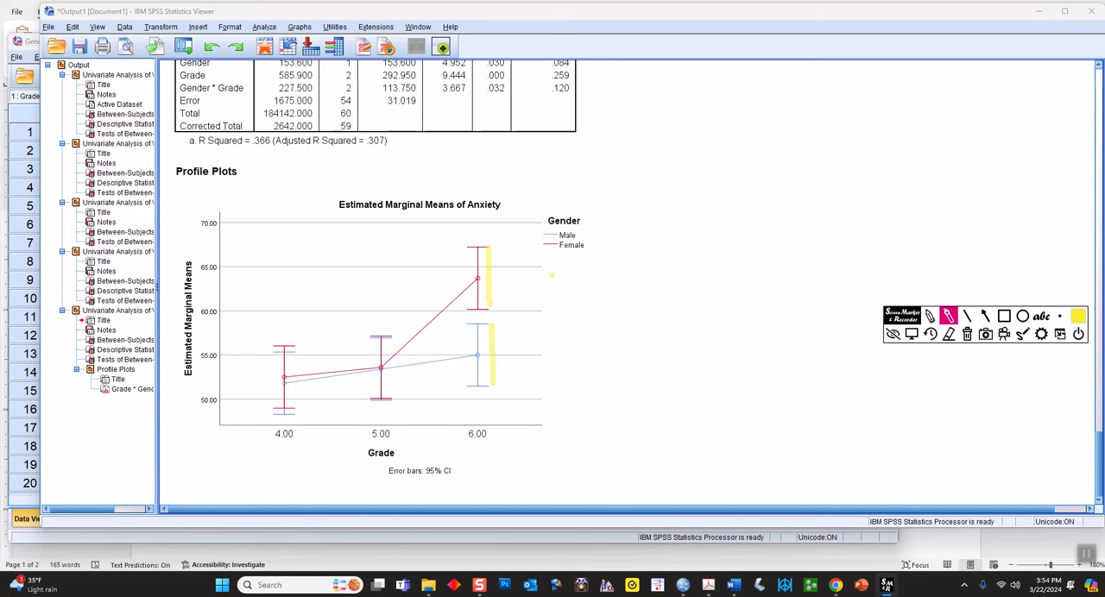
mouse_move(466, 442)
left_mouse_down()
mouse_move(494, 436)
mouse_move(468, 418)
mouse_move(464, 444)
left_mouse_up()
Underline Gender * Grade with its F and significance values, circle the plot's grade 6 region, clear the marks and leave drawing mode
left_click_drag(183, 94, 244, 94)
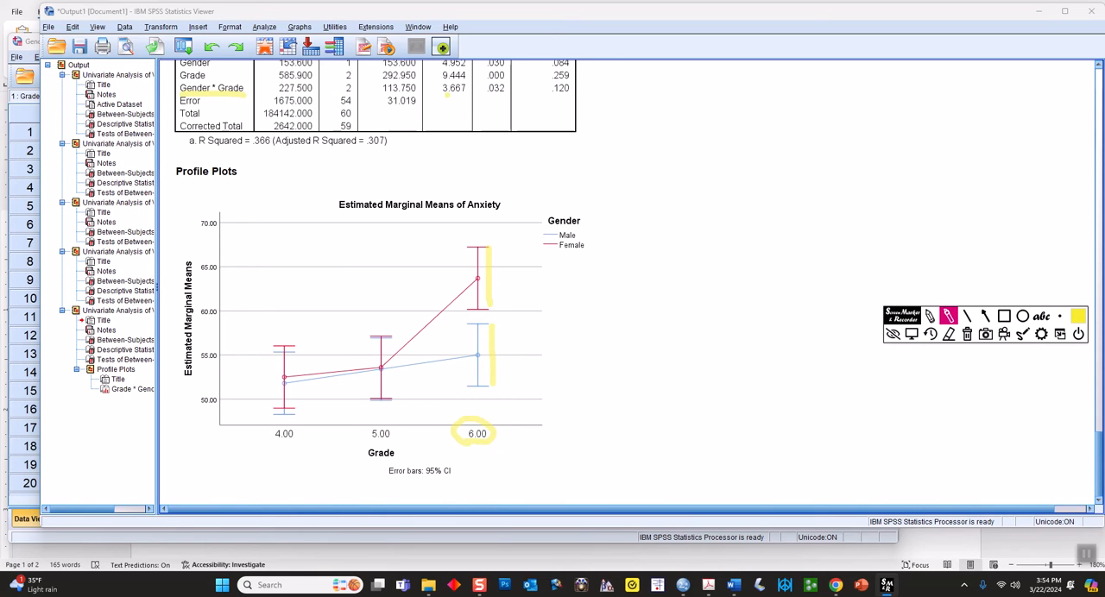
left_click_drag(443, 93, 466, 94)
mouse_move(477, 210)
left_mouse_down()
mouse_move(411, 345)
mouse_move(458, 485)
mouse_move(544, 268)
mouse_move(468, 217)
left_mouse_up()
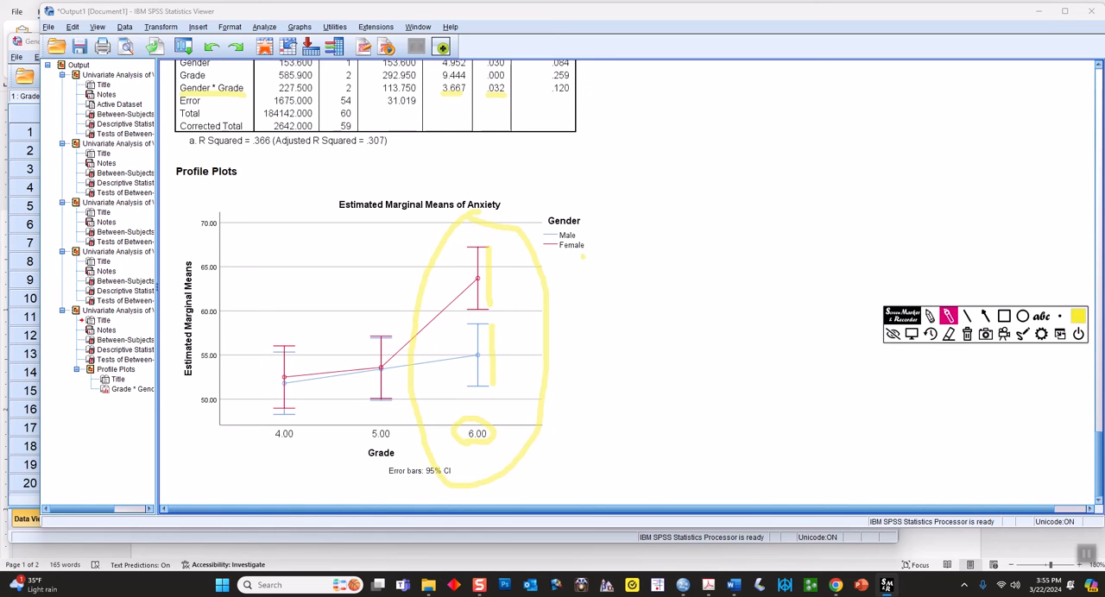
left_click(966, 334)
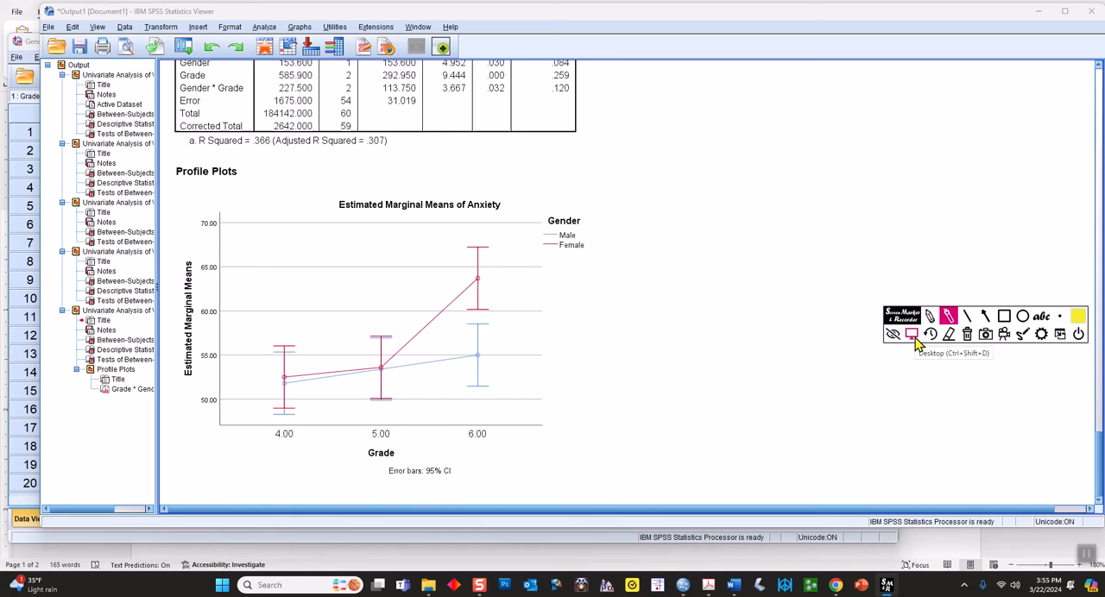
left_click(912, 335)
left_click(561, 403)
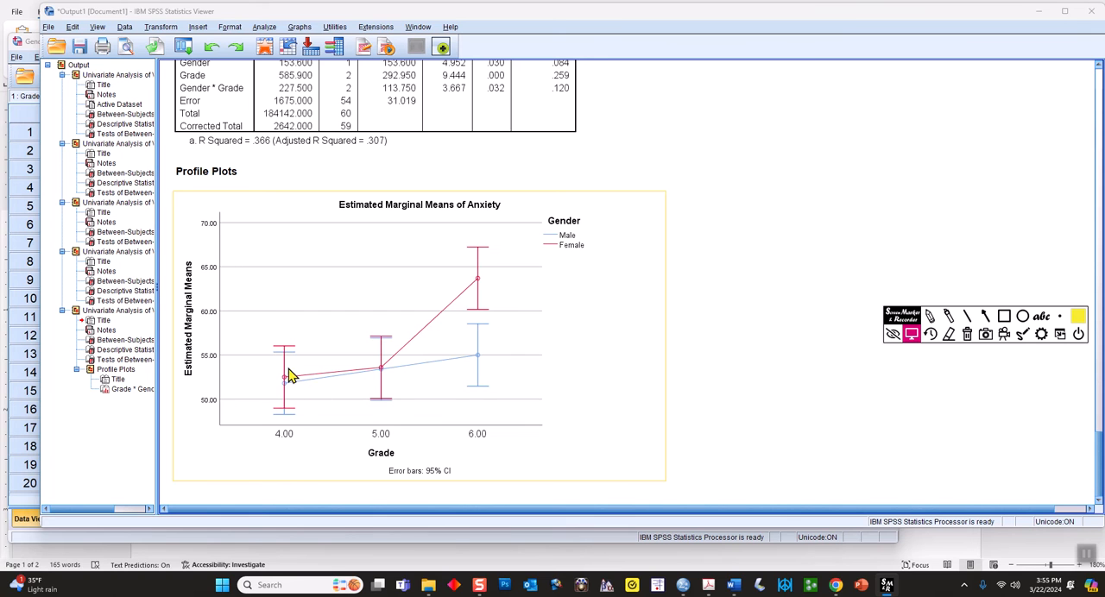
Remove the error bars from the Grade*Gender profile plot in the Univariate settings and rerun the analysis
left_click(264, 26)
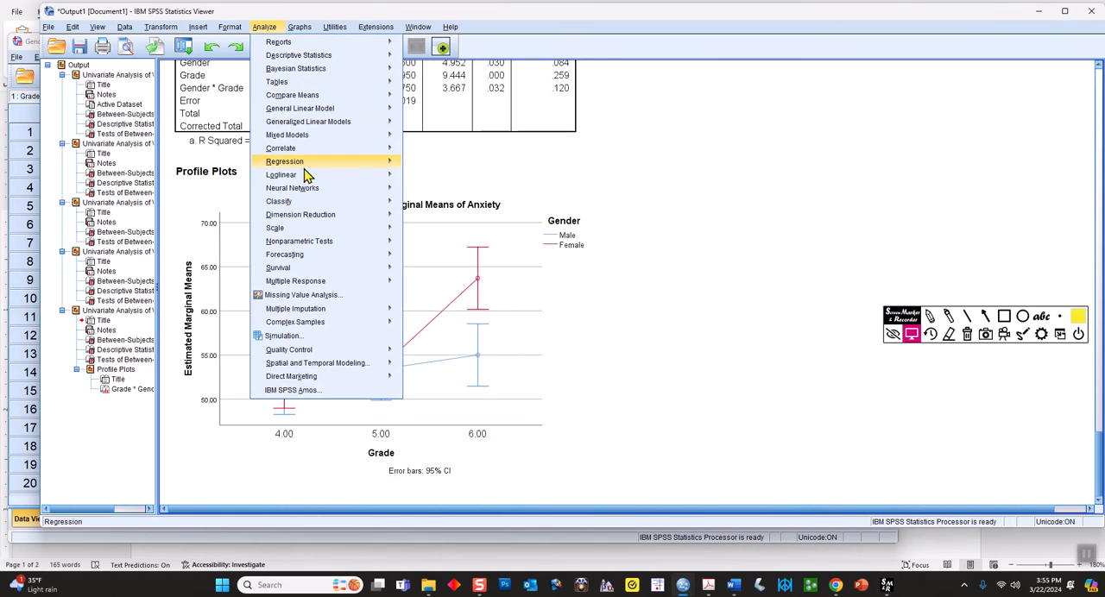
mouse_move(341, 109)
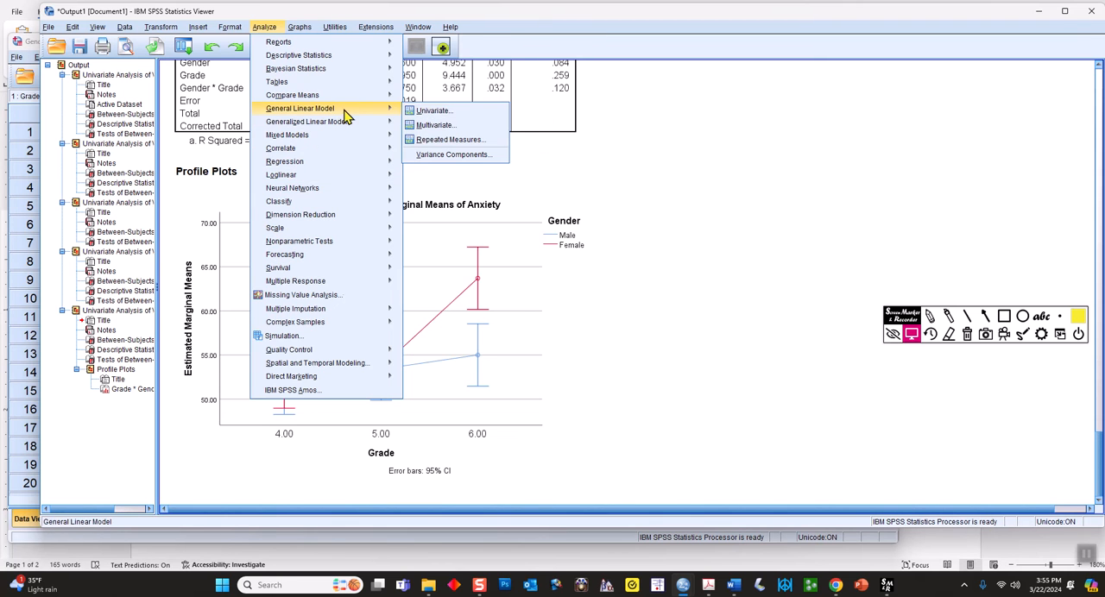
left_click(430, 111)
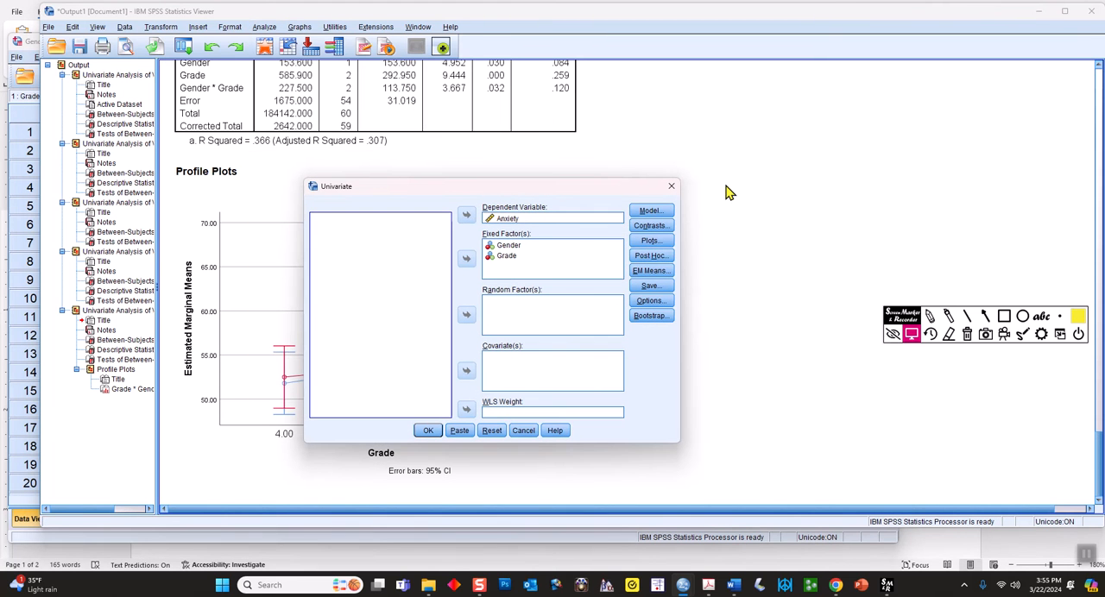
left_click(649, 241)
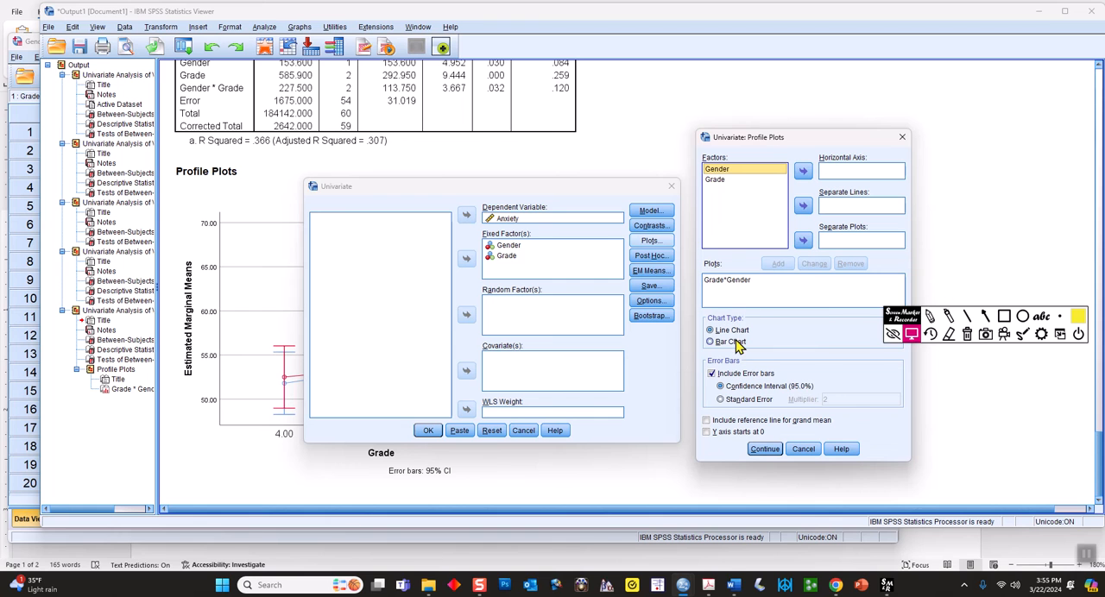
left_click(711, 373)
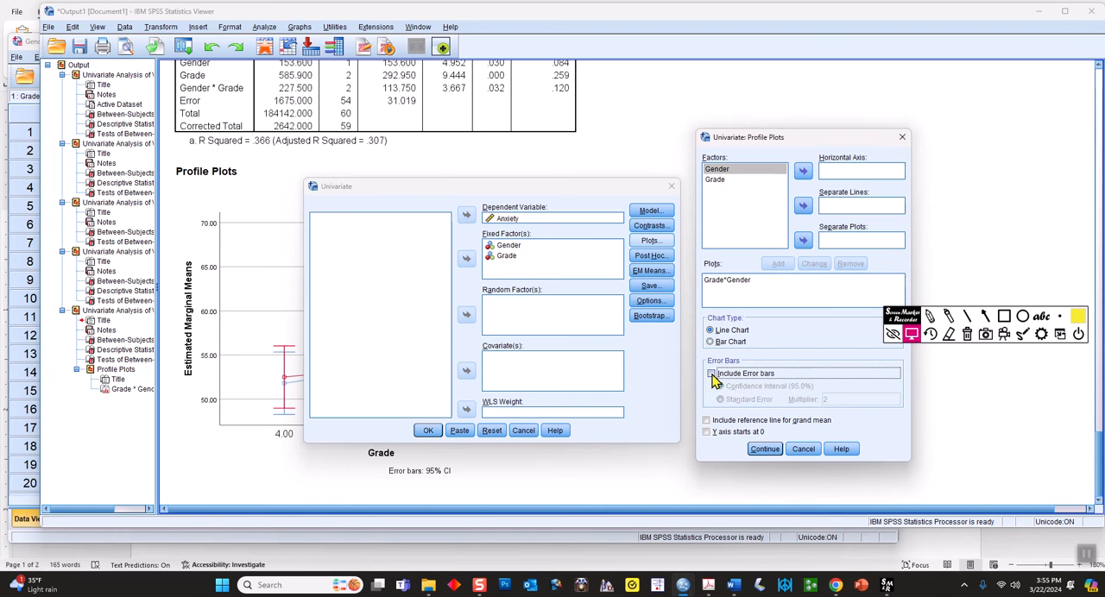
left_click(763, 449)
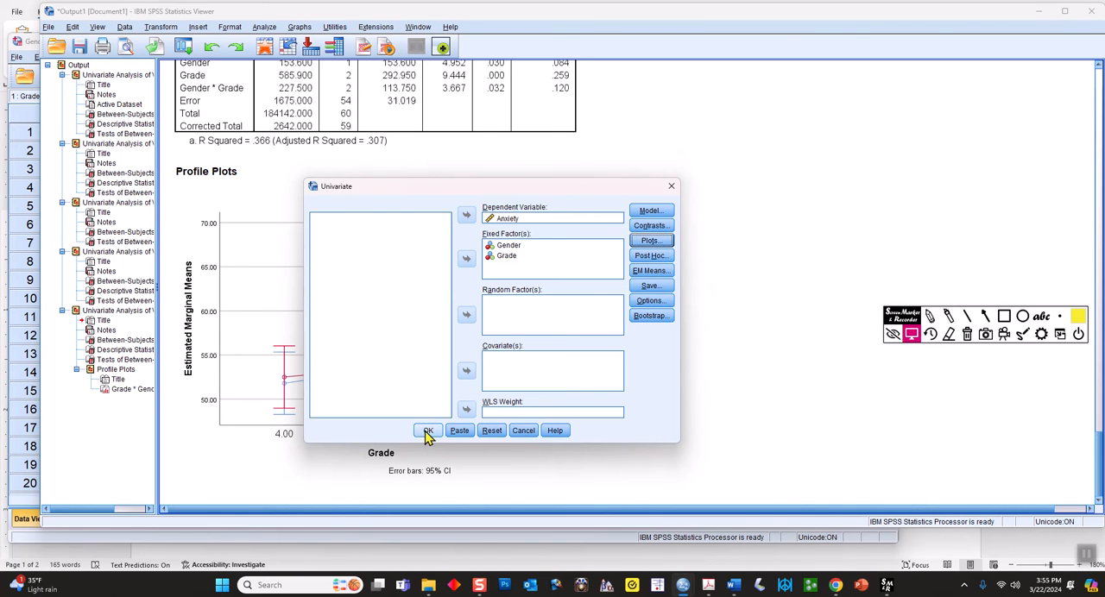
left_click(427, 432)
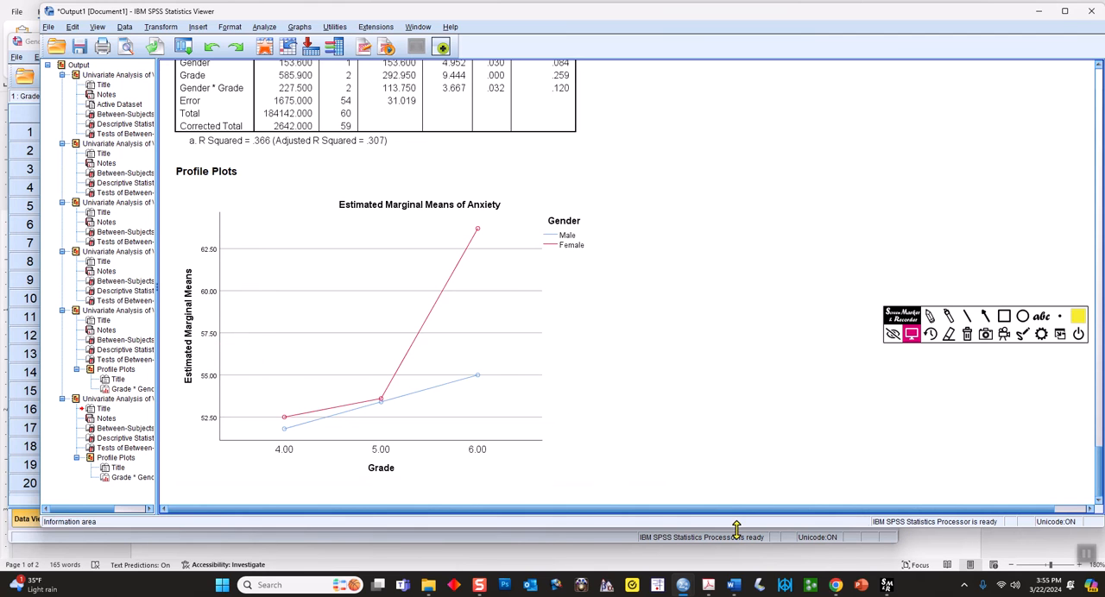
Switch to the Word document to review the table of anxiety scores by gender and grade, and return to the SPSS output
mouse_move(736, 587)
left_click(686, 527)
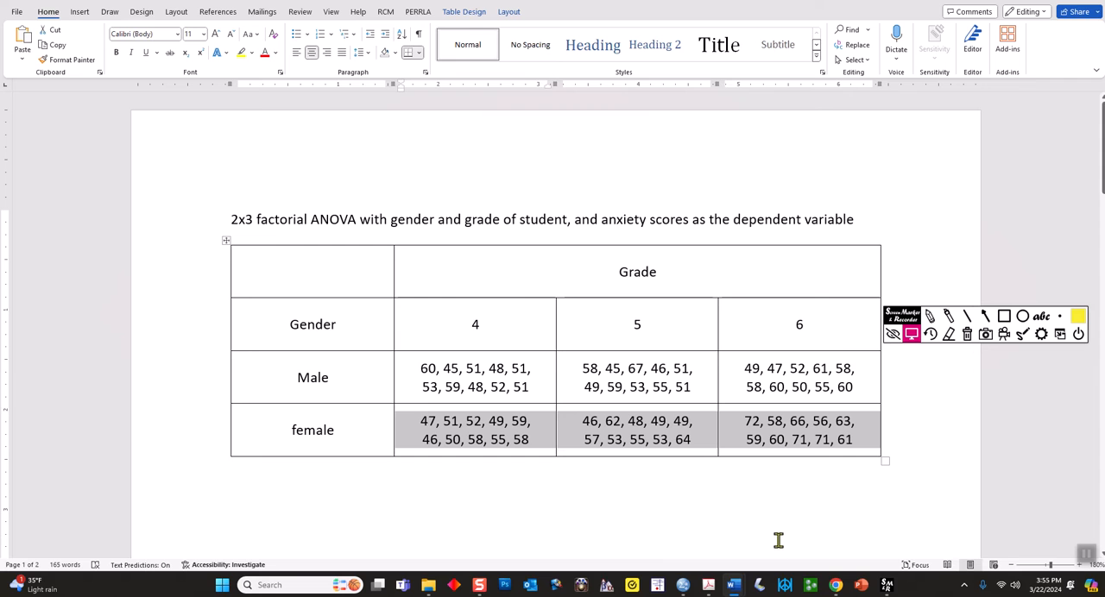
mouse_move(746, 587)
mouse_move(683, 585)
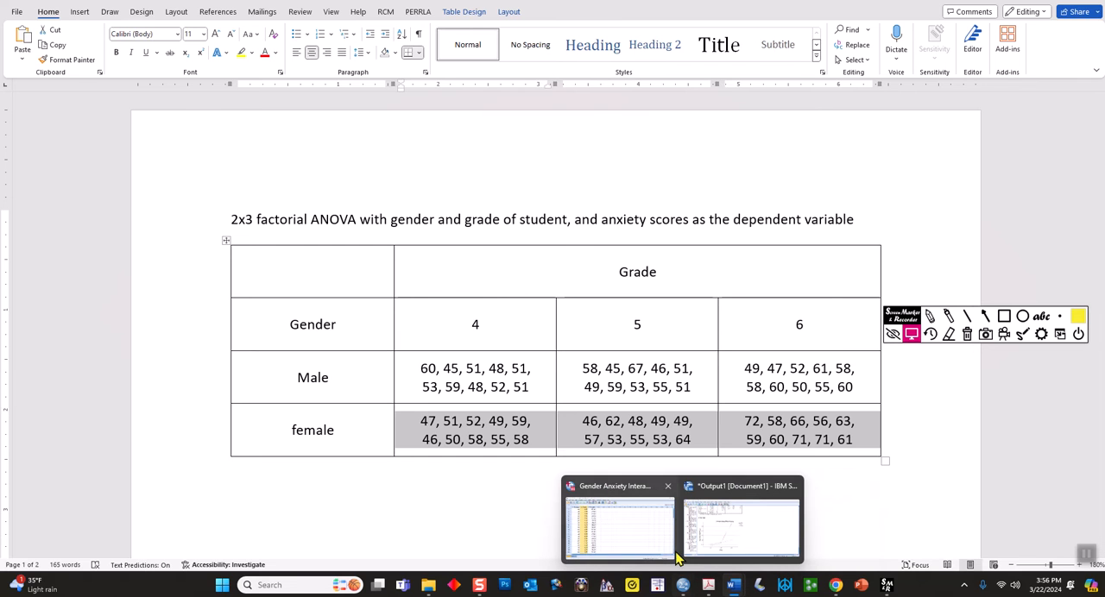
left_click(724, 535)
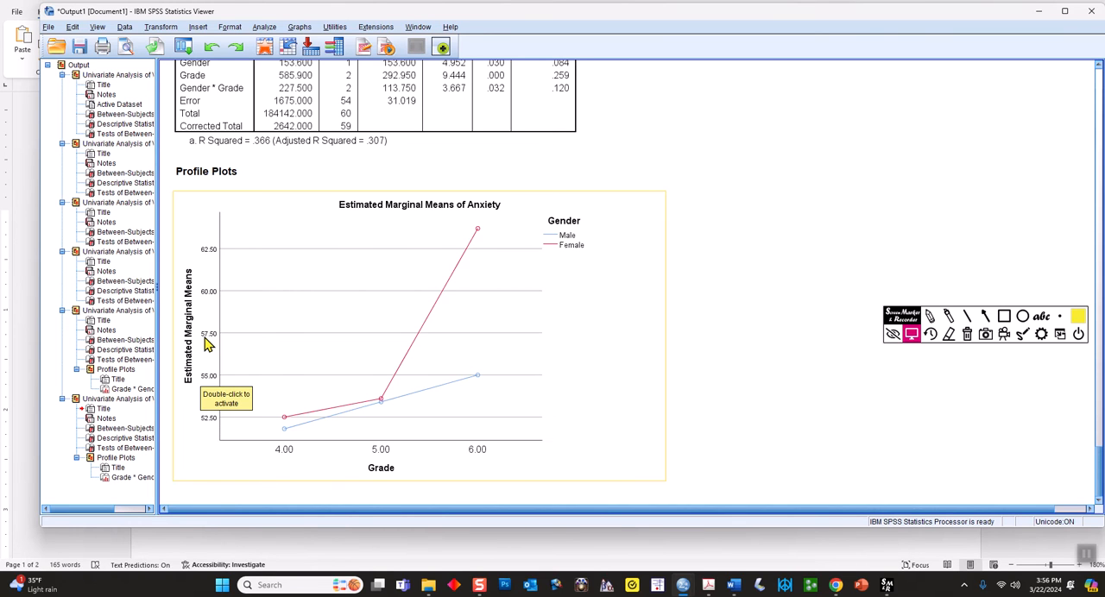
Set the new profile plot's vertical axis range to a minimum of 40 and a maximum of 80, apply it and close the Chart Editor
double_click(250, 339)
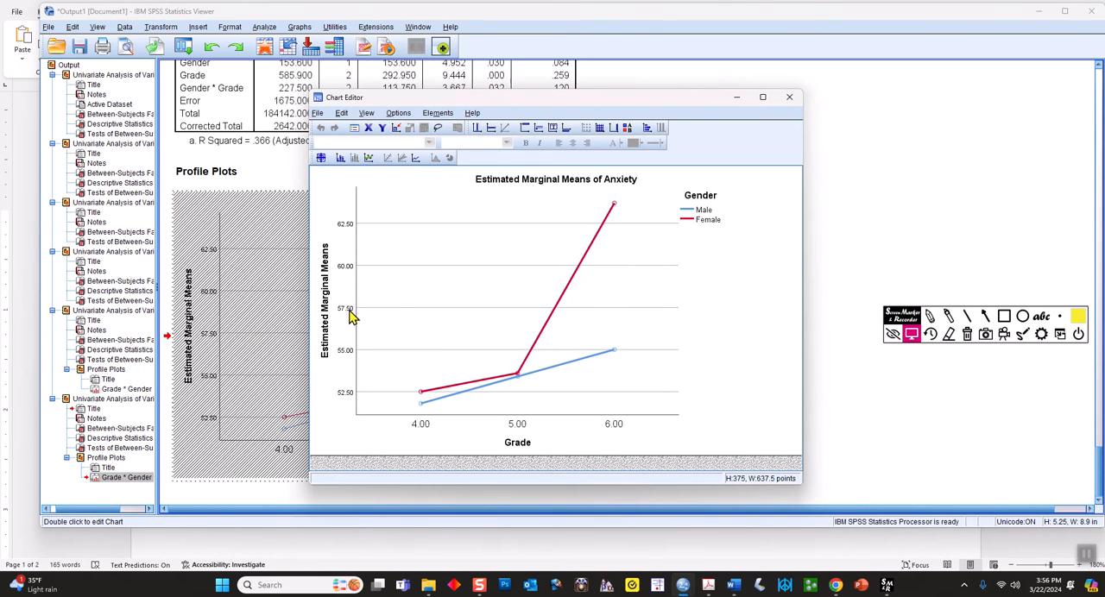
left_click(352, 392)
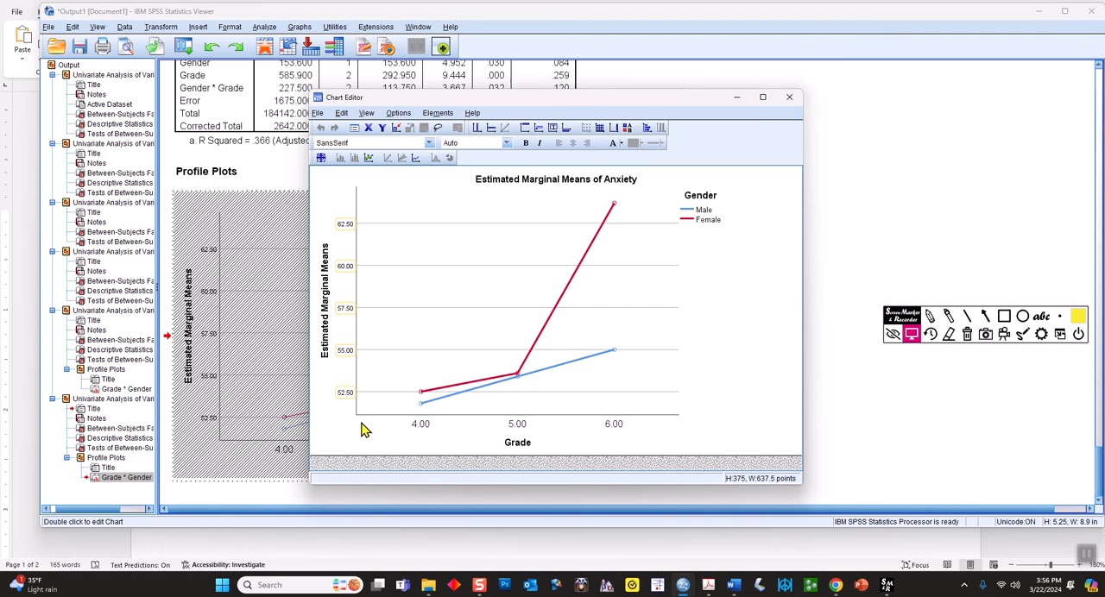
double_click(347, 317)
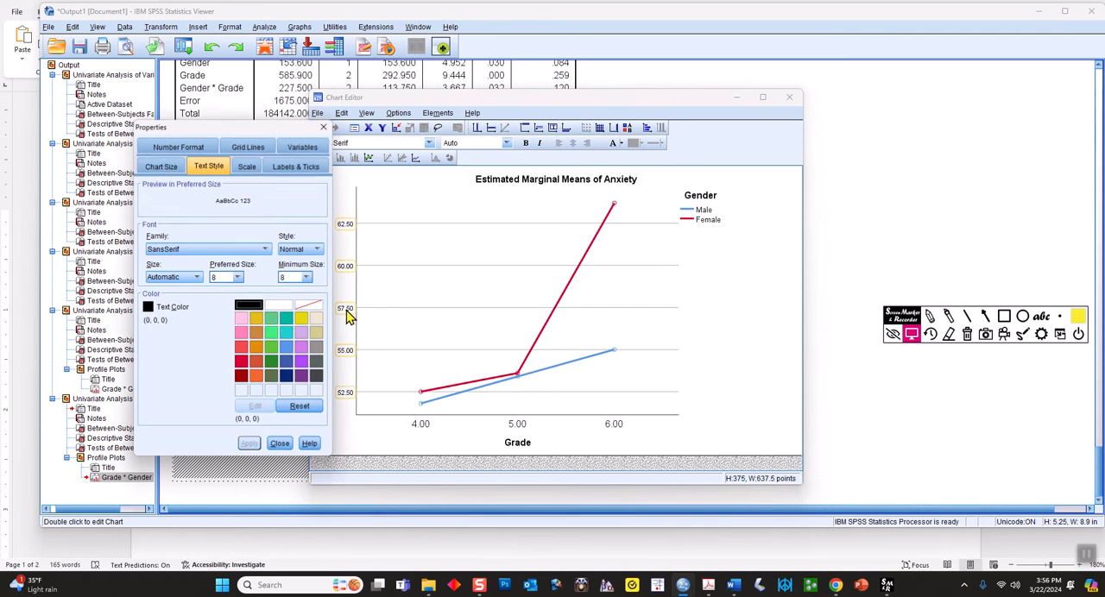
left_click(247, 167)
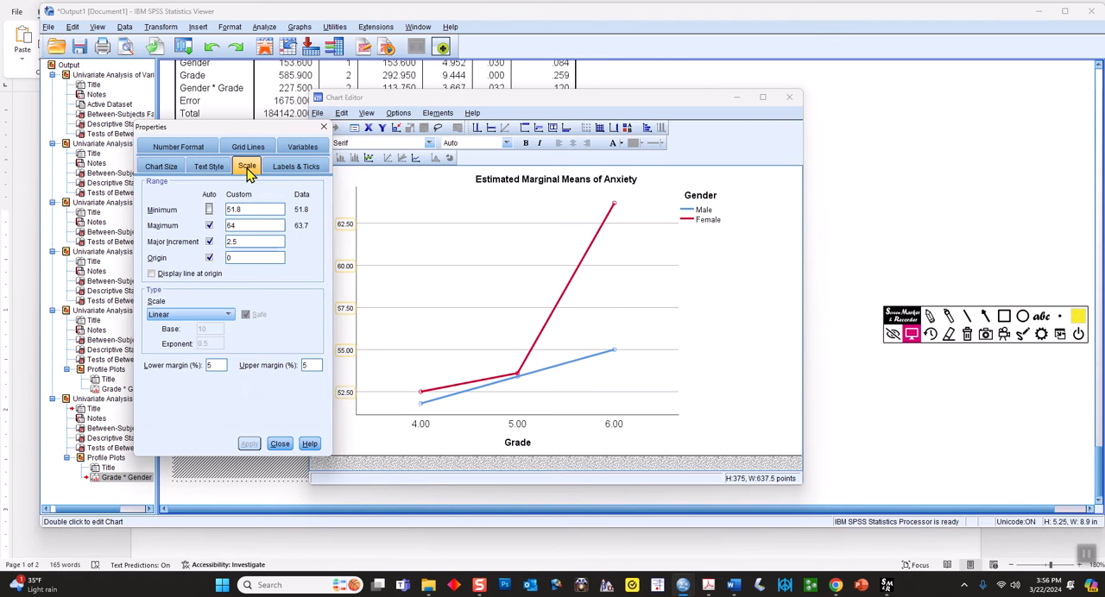
double_click(241, 209)
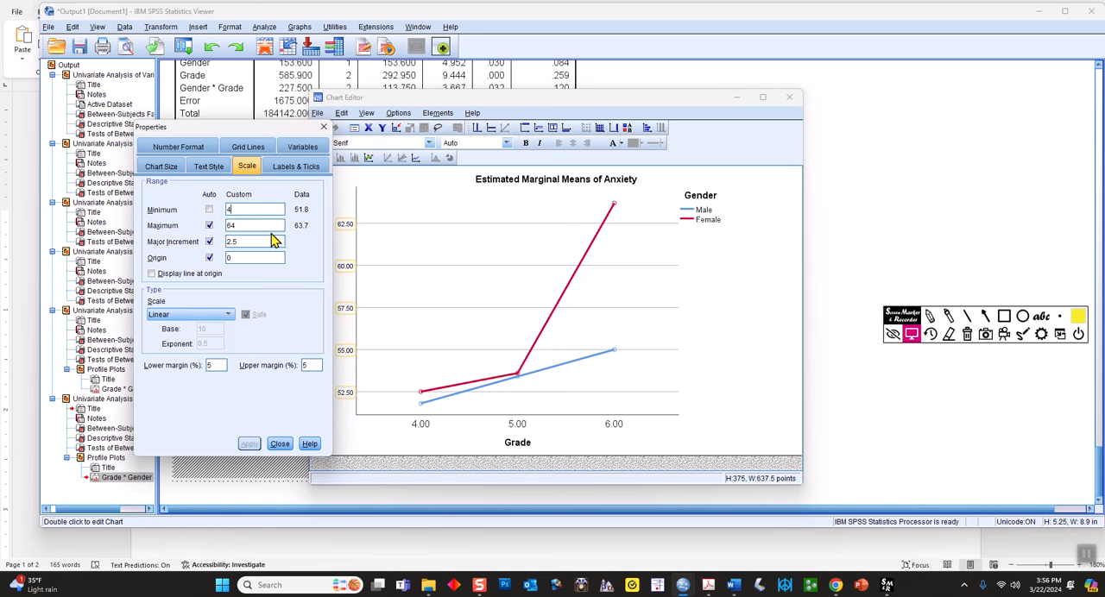
type("40")
double_click(257, 226)
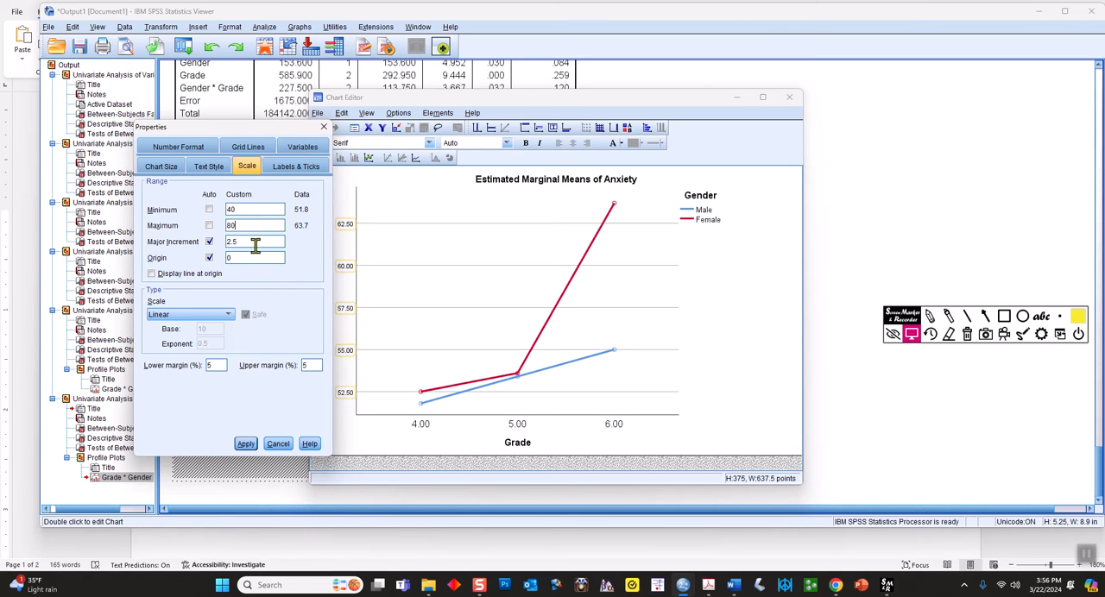
left_click_drag(235, 128, 208, 128)
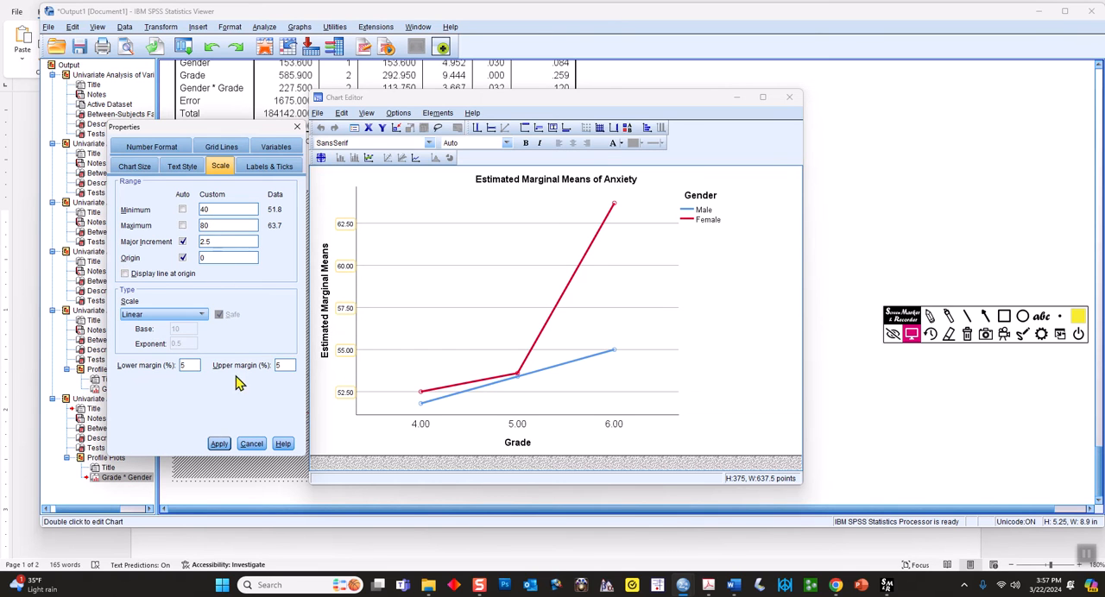
left_click(219, 444)
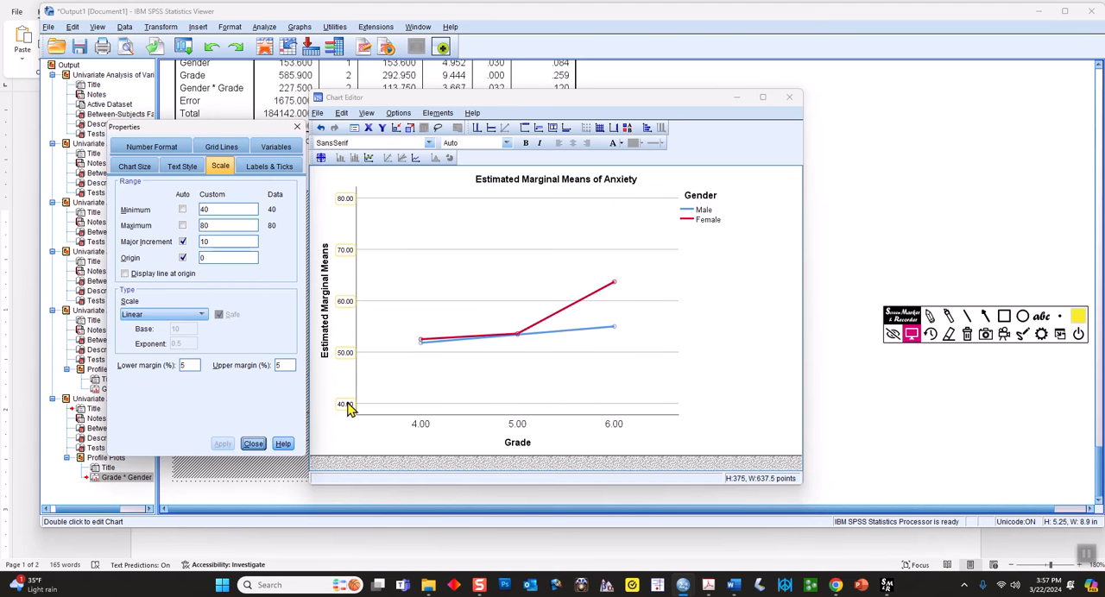
left_click(253, 443)
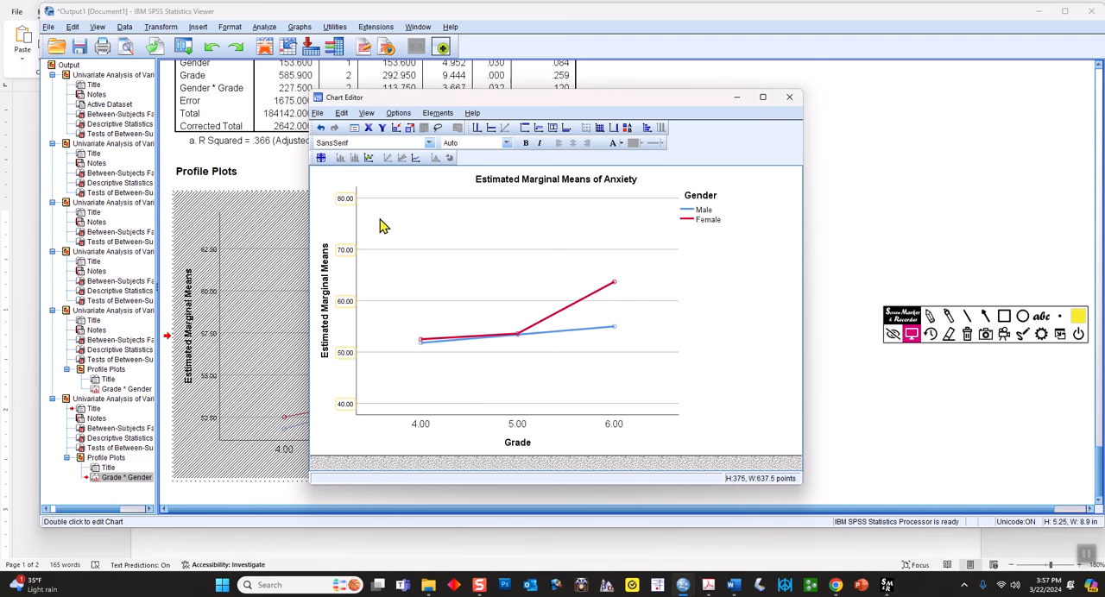
left_click(318, 114)
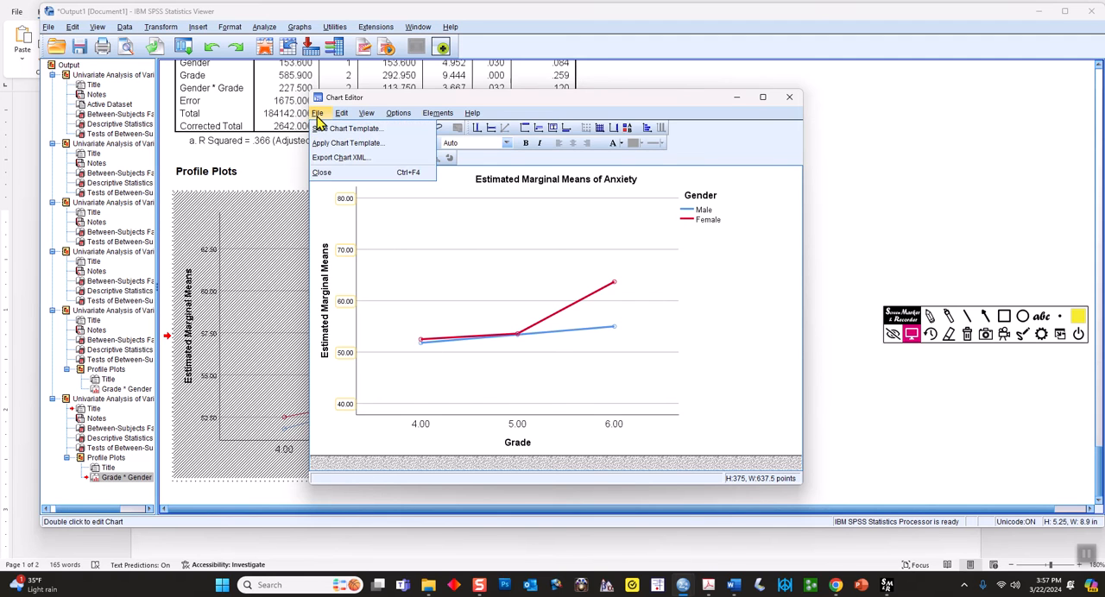
left_click(328, 171)
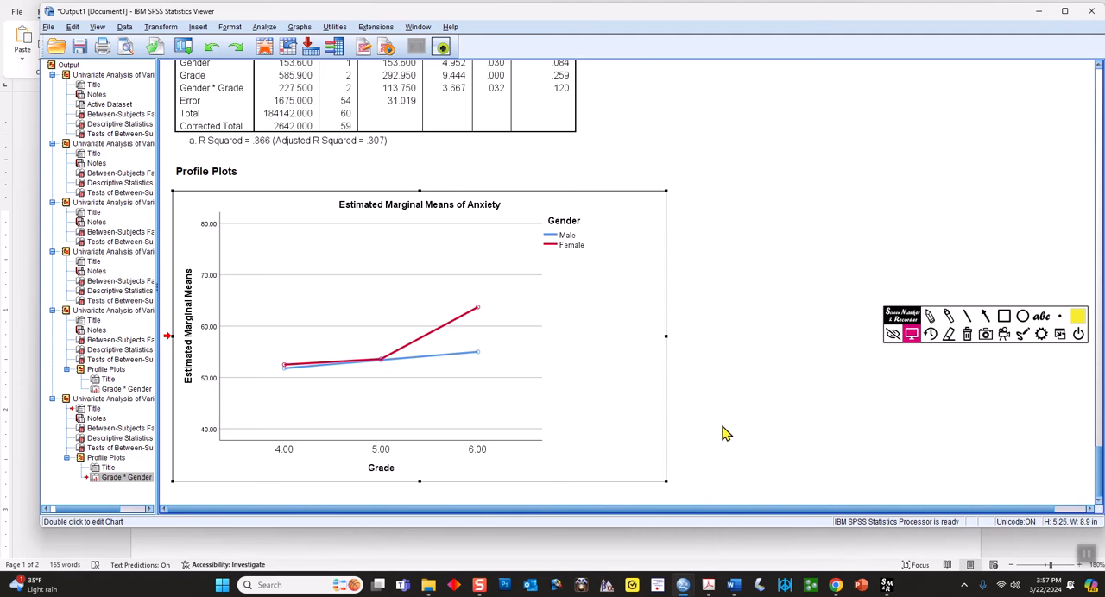
Set the maximum of the profile plot's vertical axis to 70, apply it and close the Chart Editor
left_click(215, 284)
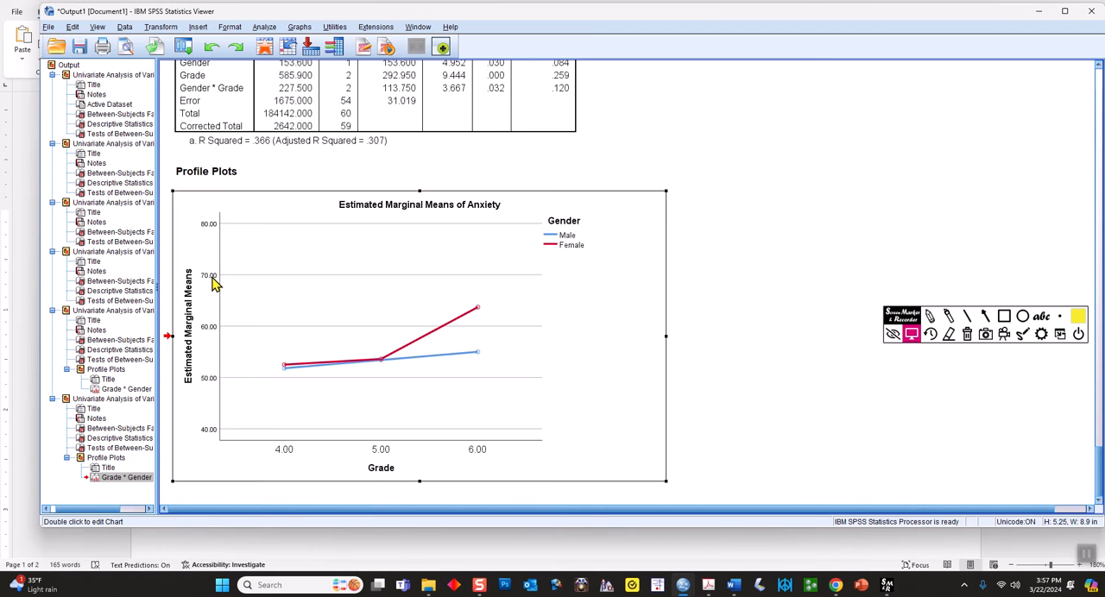
double_click(215, 285)
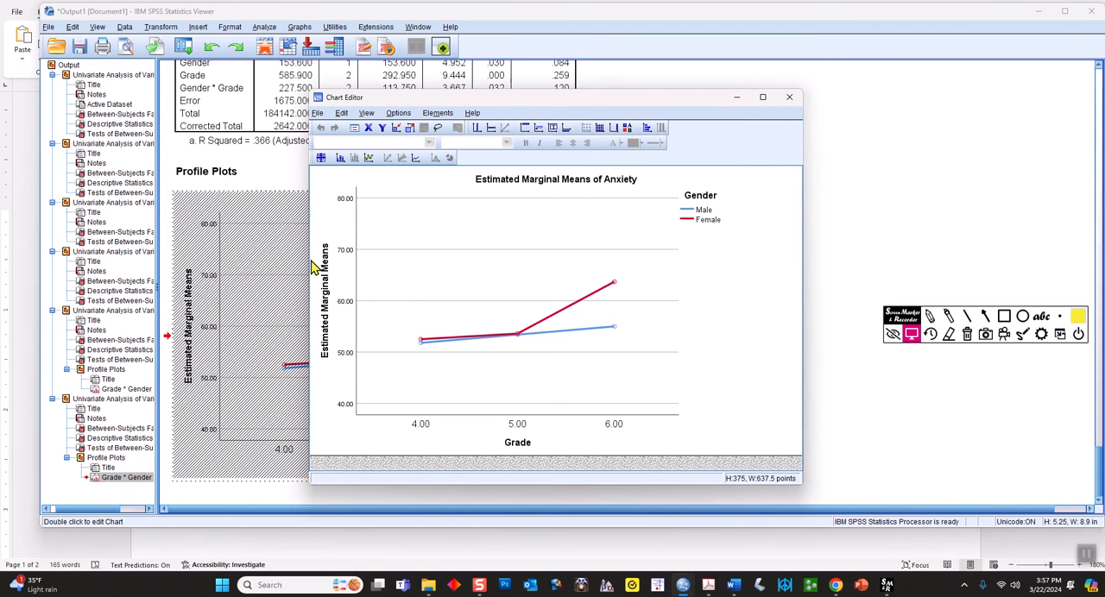
left_click(343, 292)
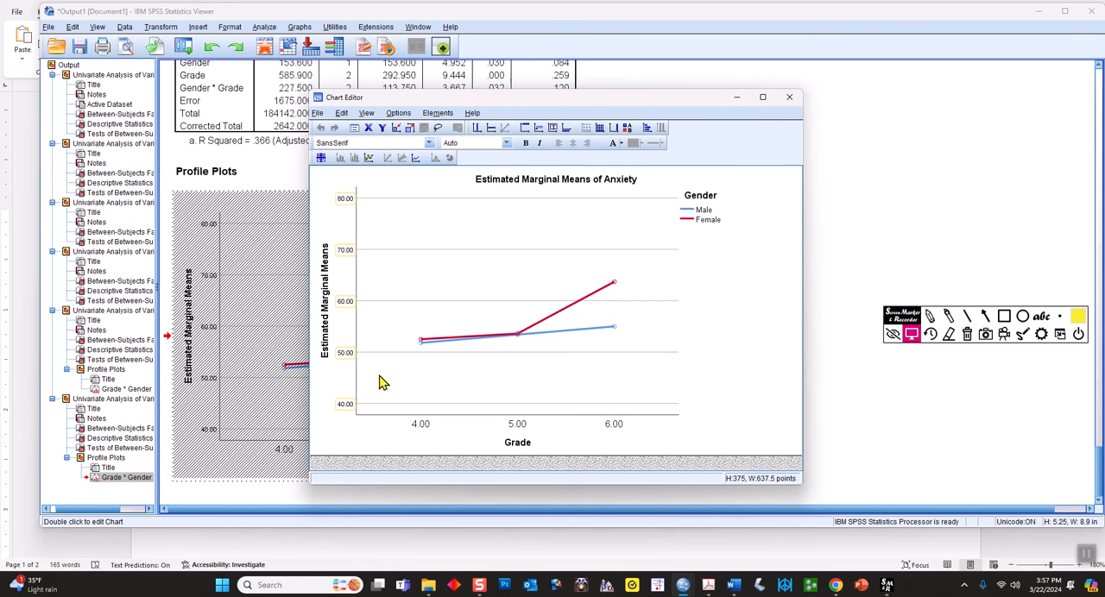
double_click(348, 257)
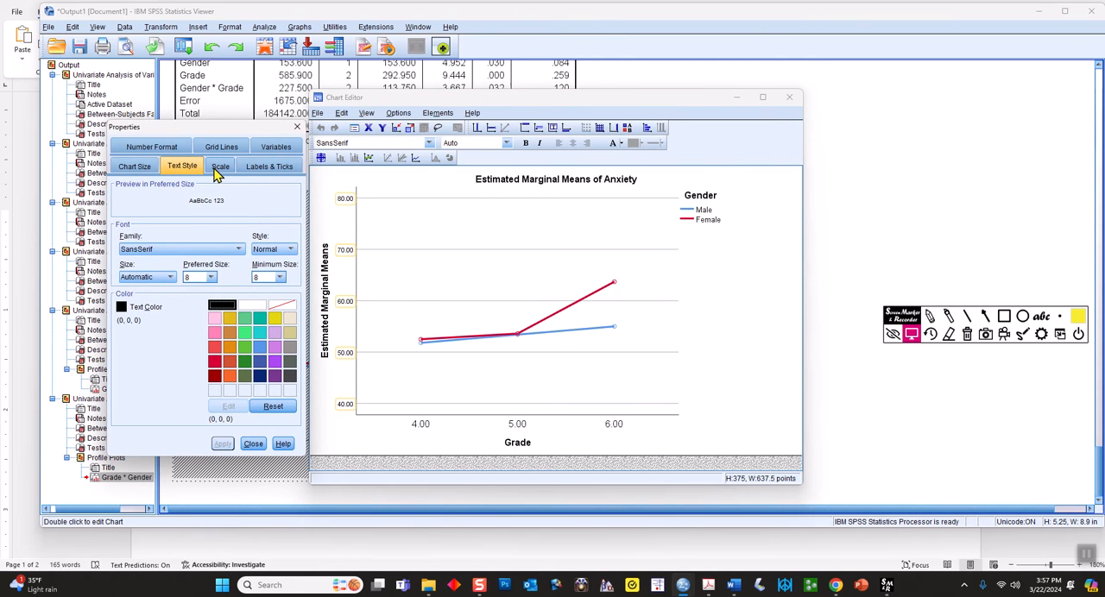
left_click(221, 167)
double_click(210, 225)
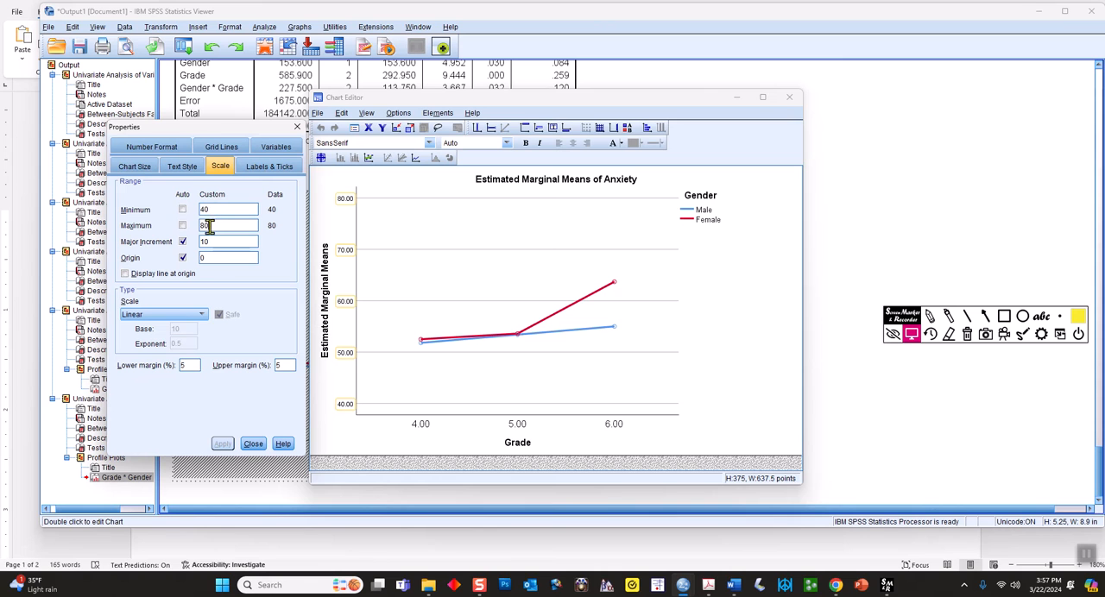
type("7")
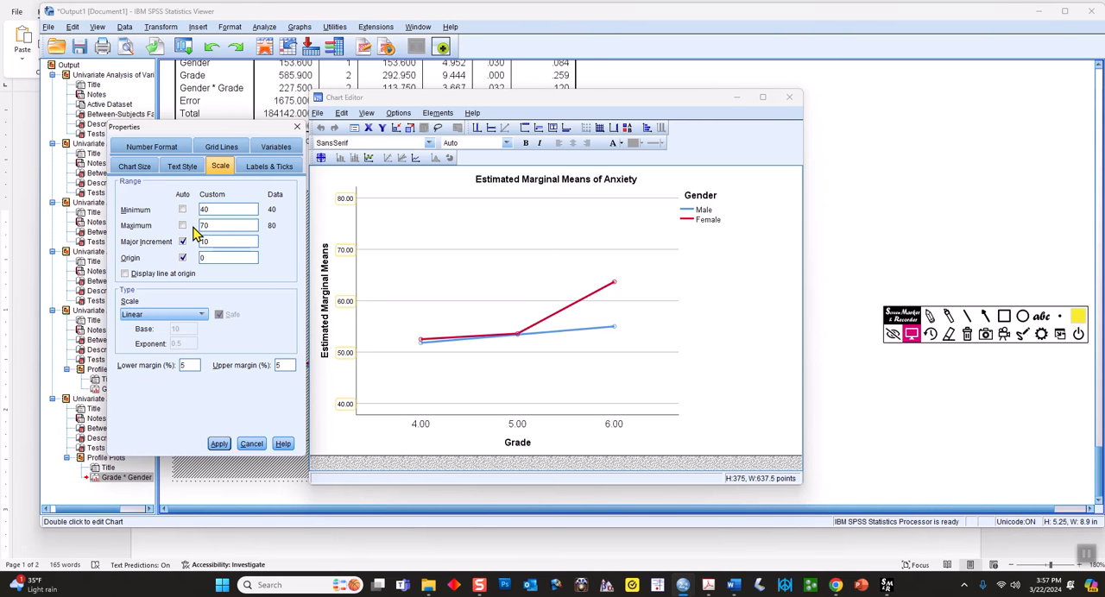
left_click(219, 443)
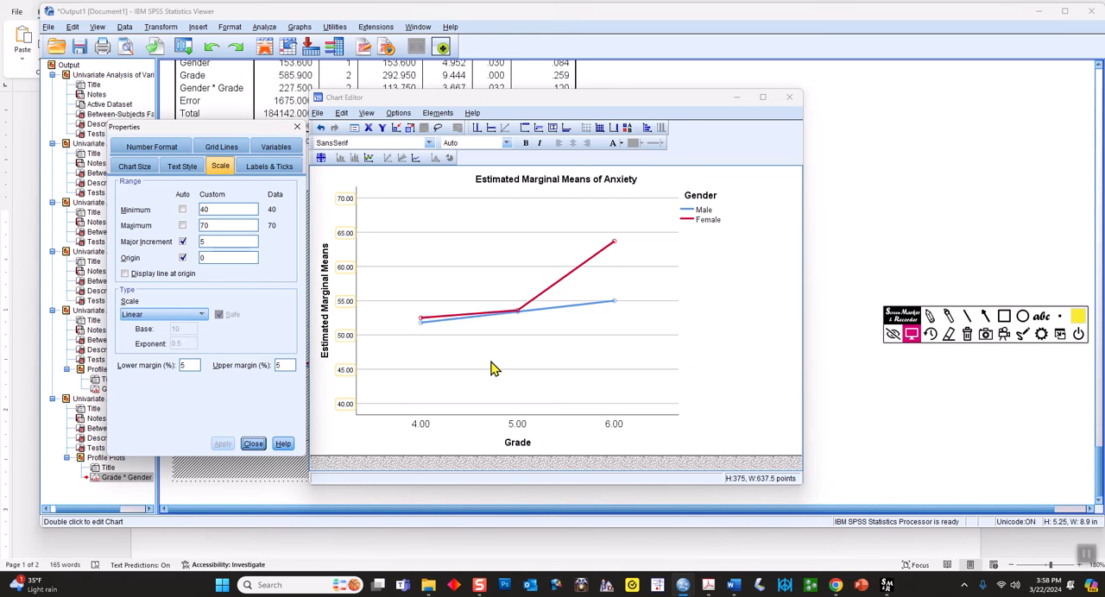
left_click(253, 444)
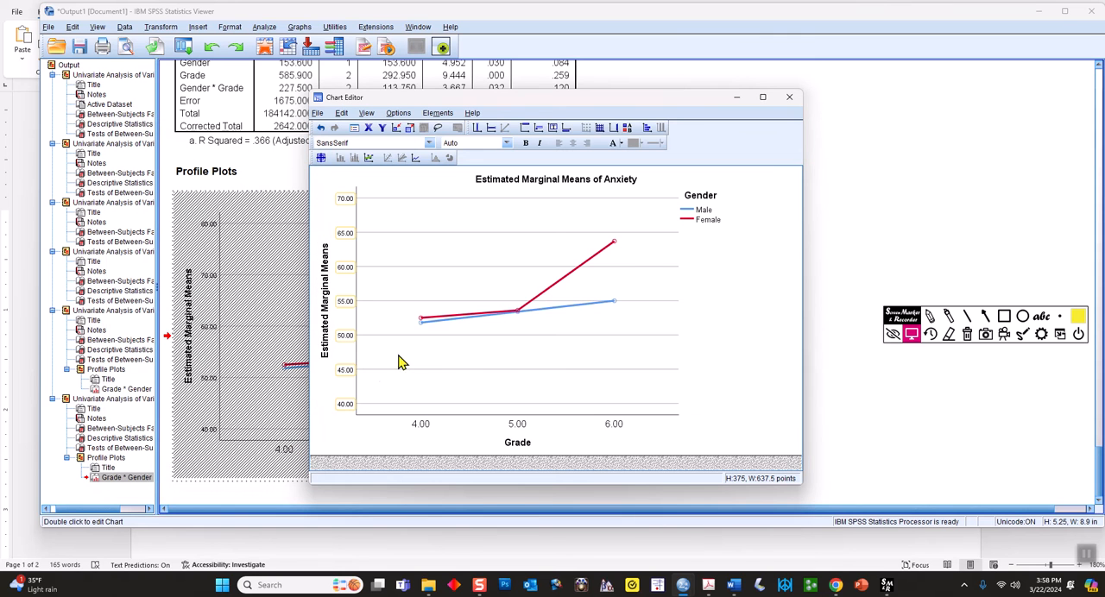
left_click(318, 114)
left_click(332, 175)
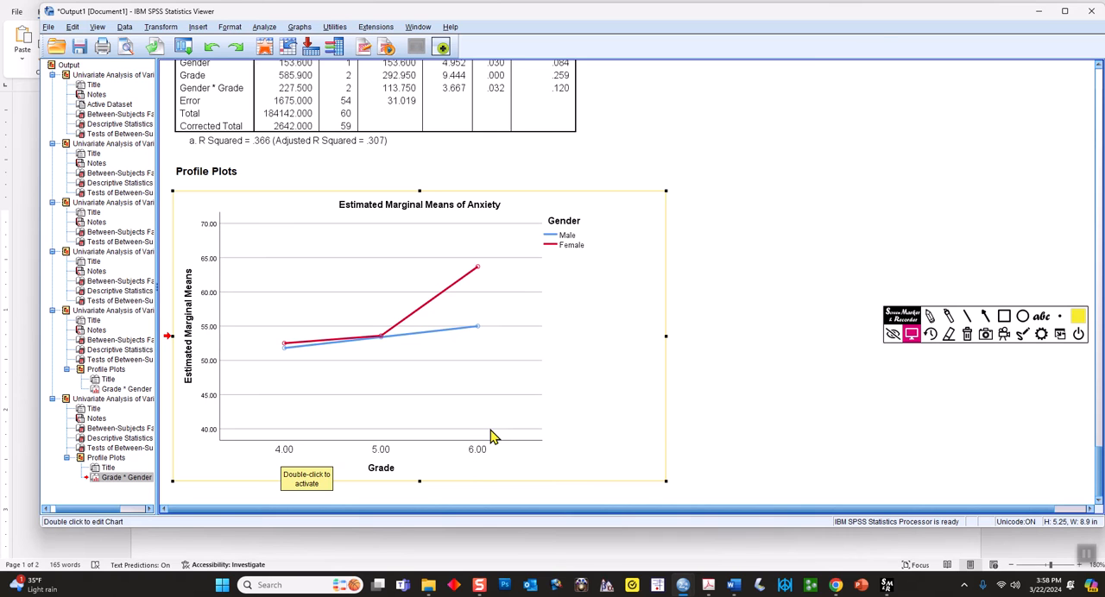
Highlight the male and female points at grades 4, 5 and 6 on the plot, clear the marks and leave drawing mode
left_click(948, 317)
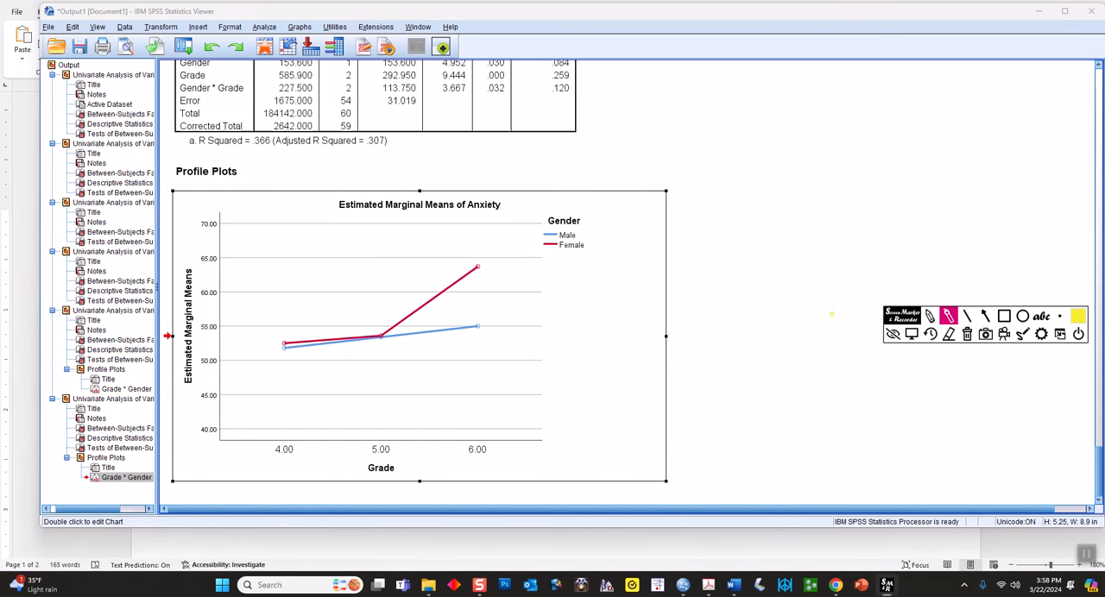
mouse_move(275, 335)
left_mouse_down()
mouse_move(276, 348)
mouse_move(280, 335)
left_mouse_up()
left_click_drag(384, 328, 385, 339)
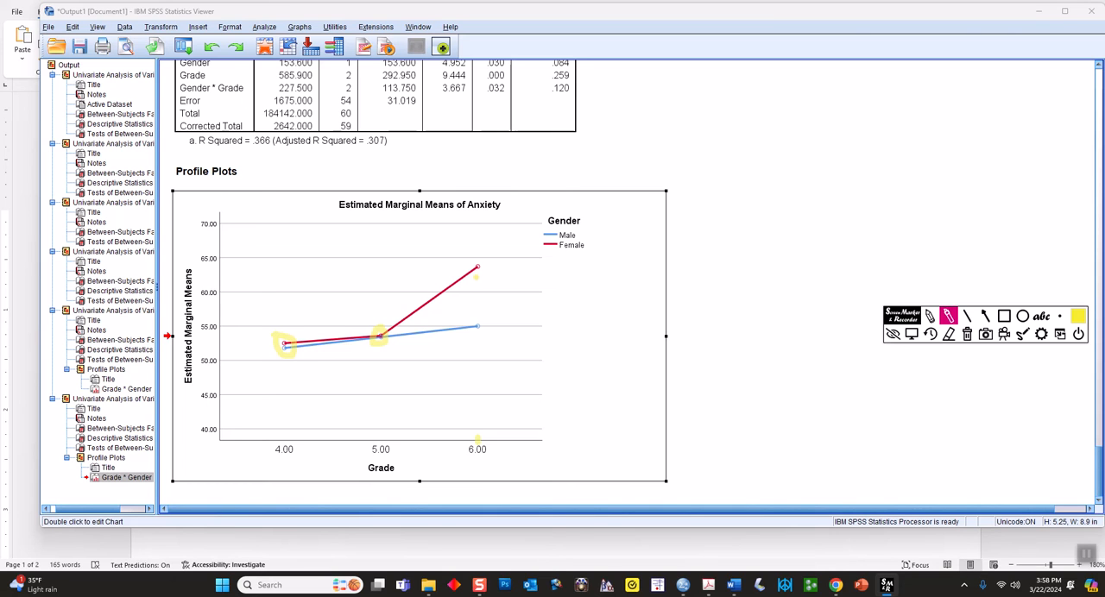
mouse_move(476, 257)
left_mouse_down()
mouse_move(474, 278)
mouse_move(482, 261)
left_mouse_up()
left_click(967, 335)
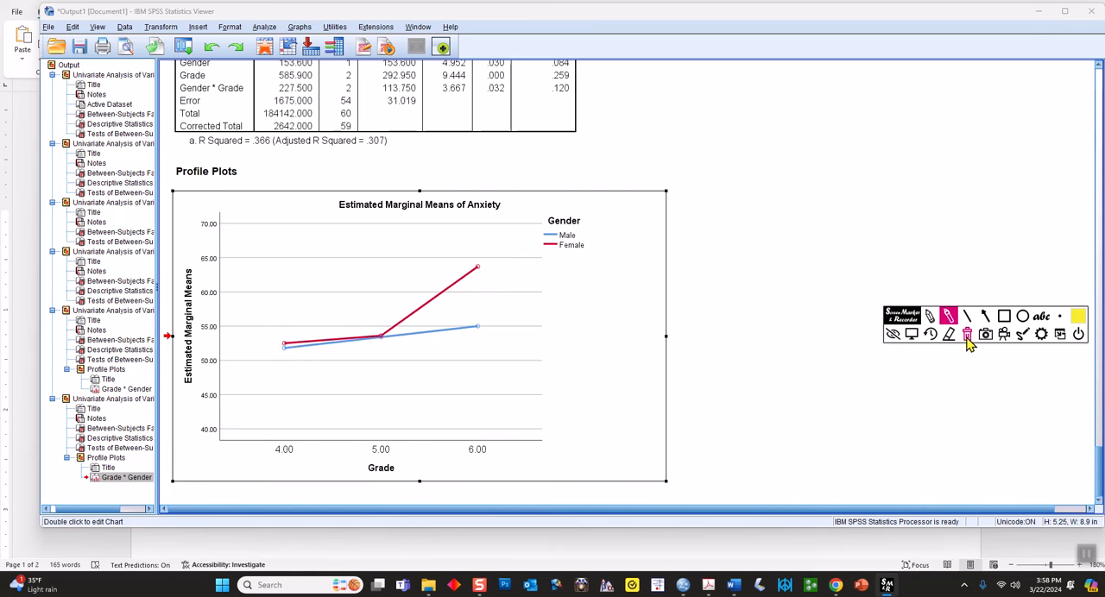
left_click(912, 336)
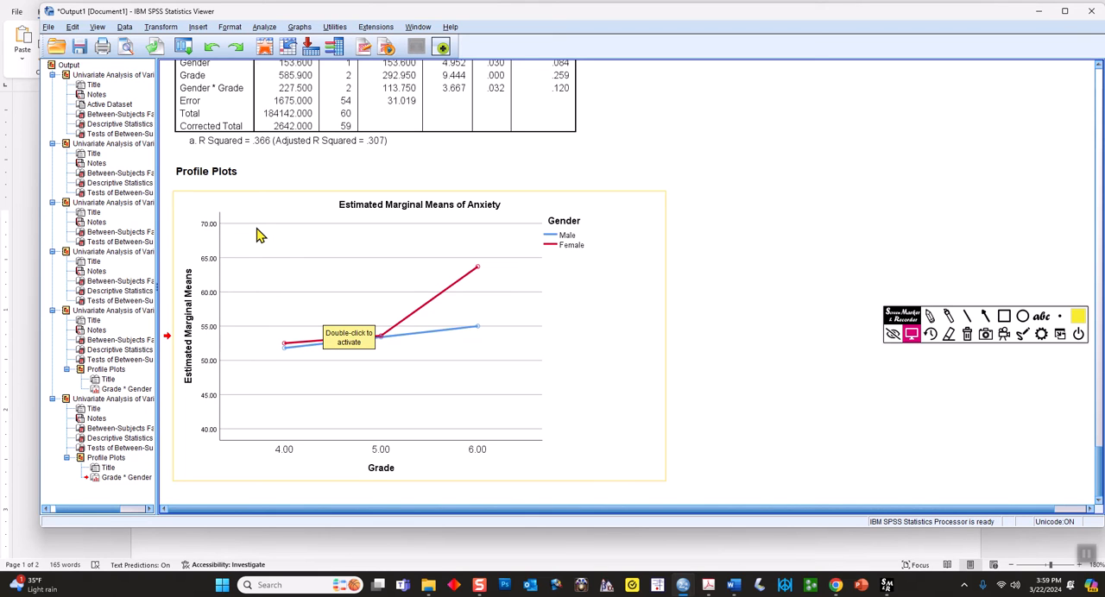
Open the profile plot for editing and replace the vertical axis title with "Anxiety Level"
double_click(290, 265)
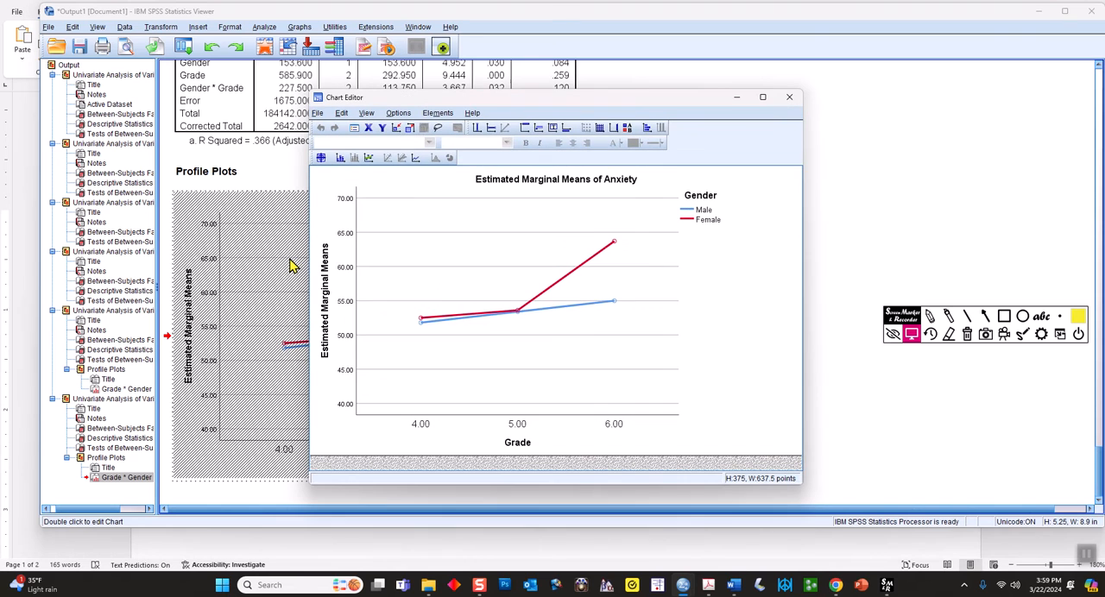
left_click(327, 289)
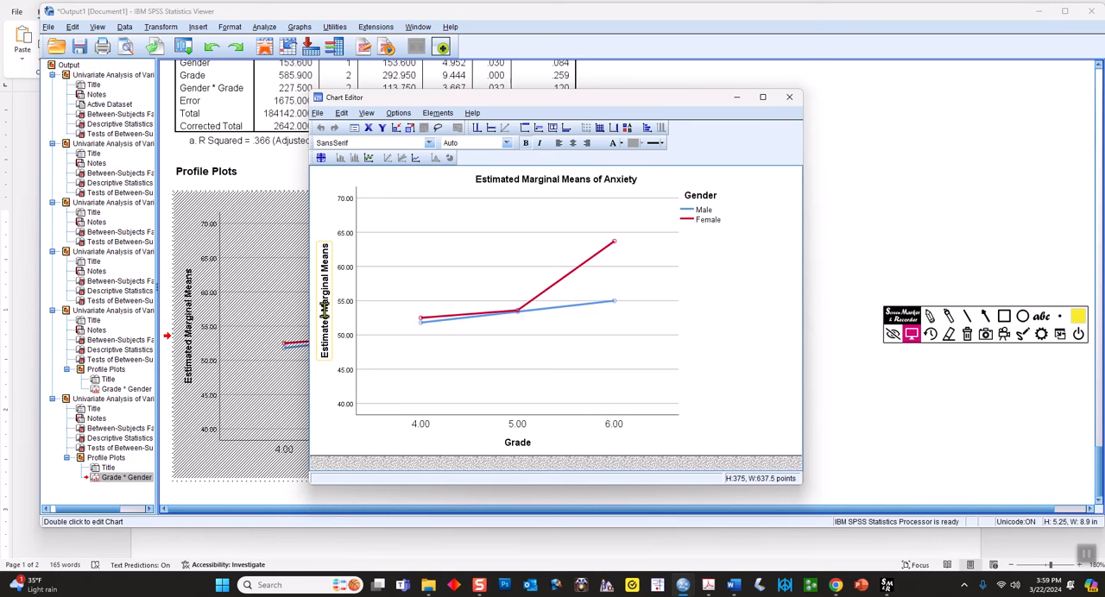
left_click(330, 352)
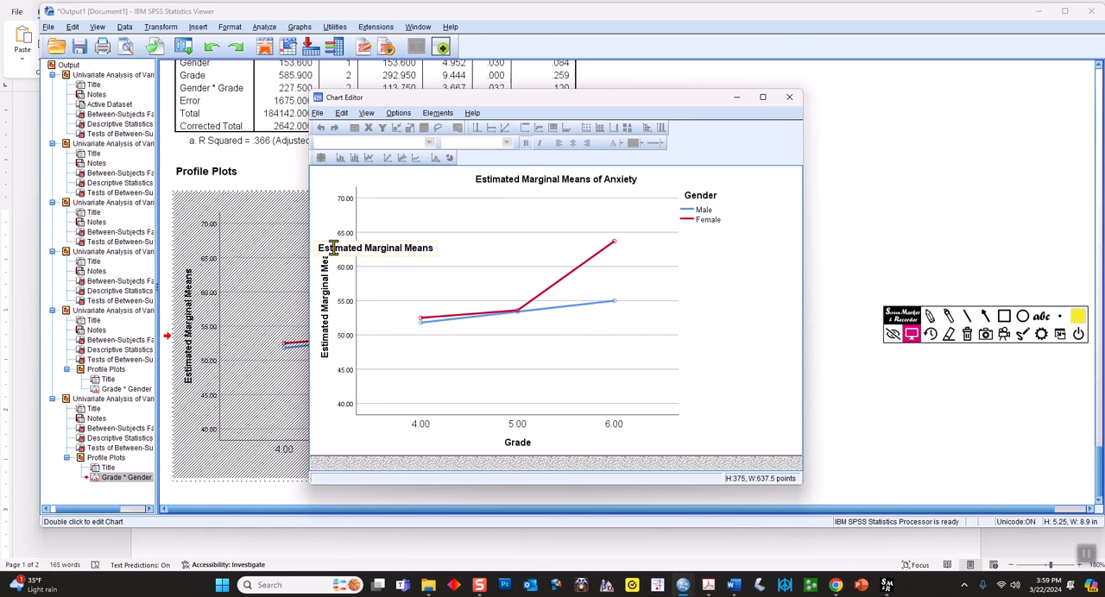
left_click_drag(320, 248, 433, 250)
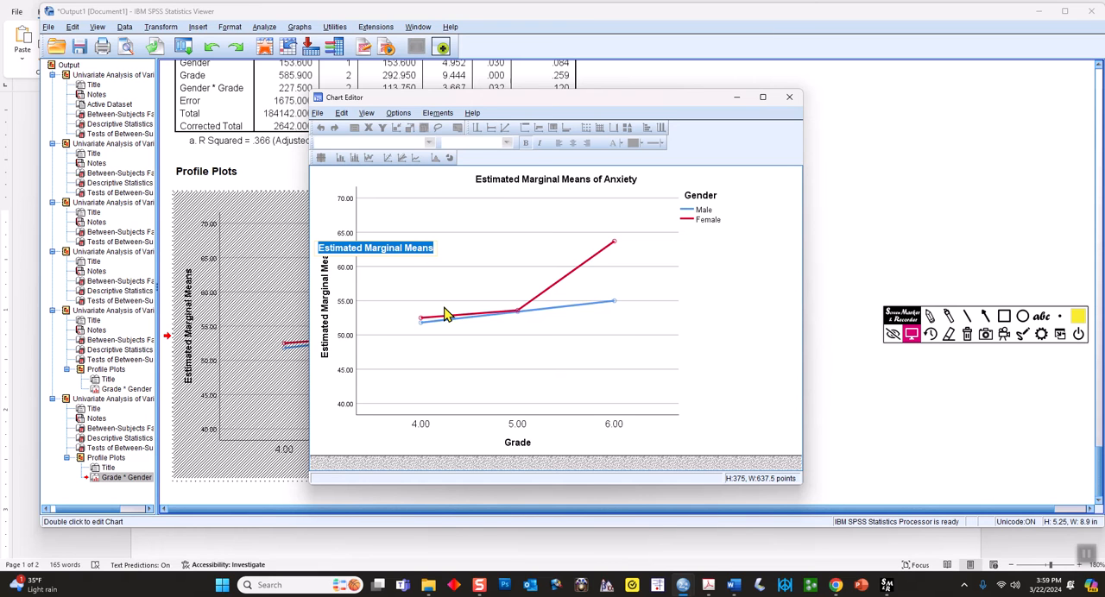
type("Anxiety")
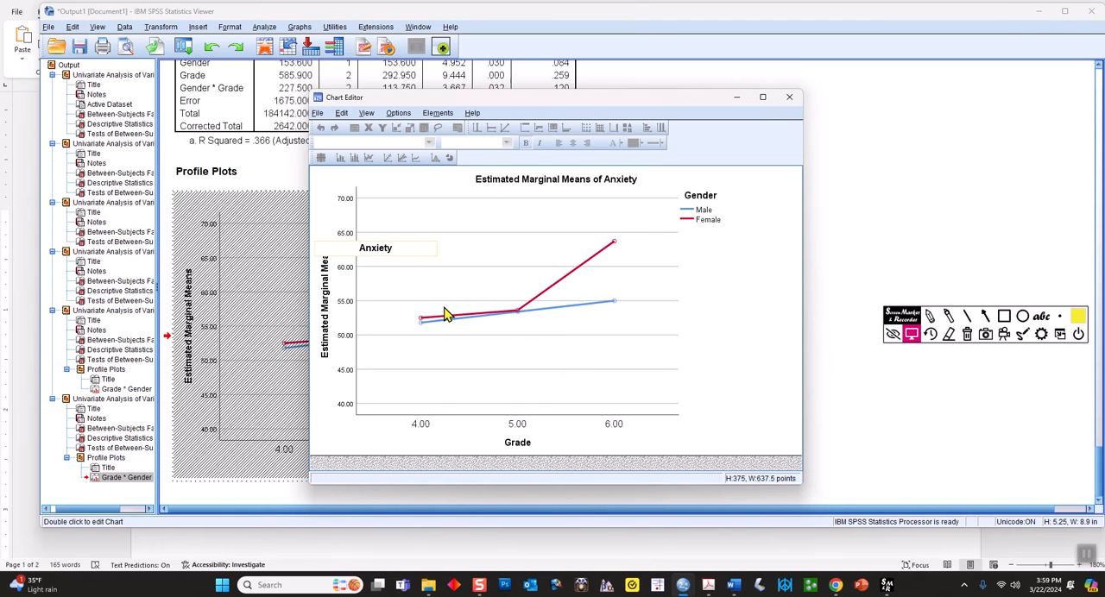
type(" Level")
key("Return")
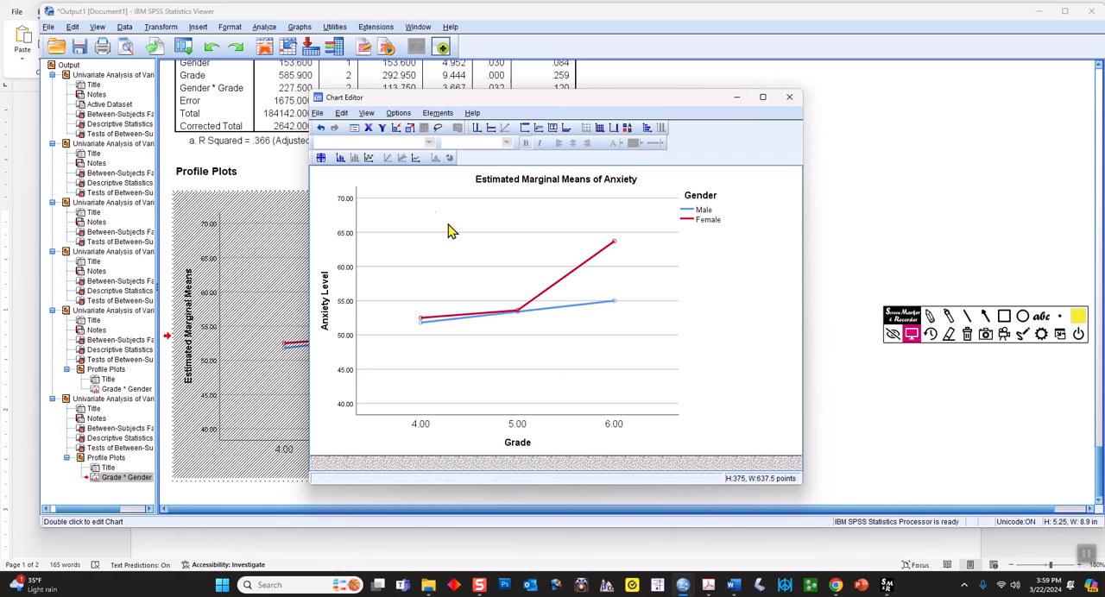
Change the plot's title to "Students' Anxiety Level by Grade" and close the Chart Editor
left_click(531, 184)
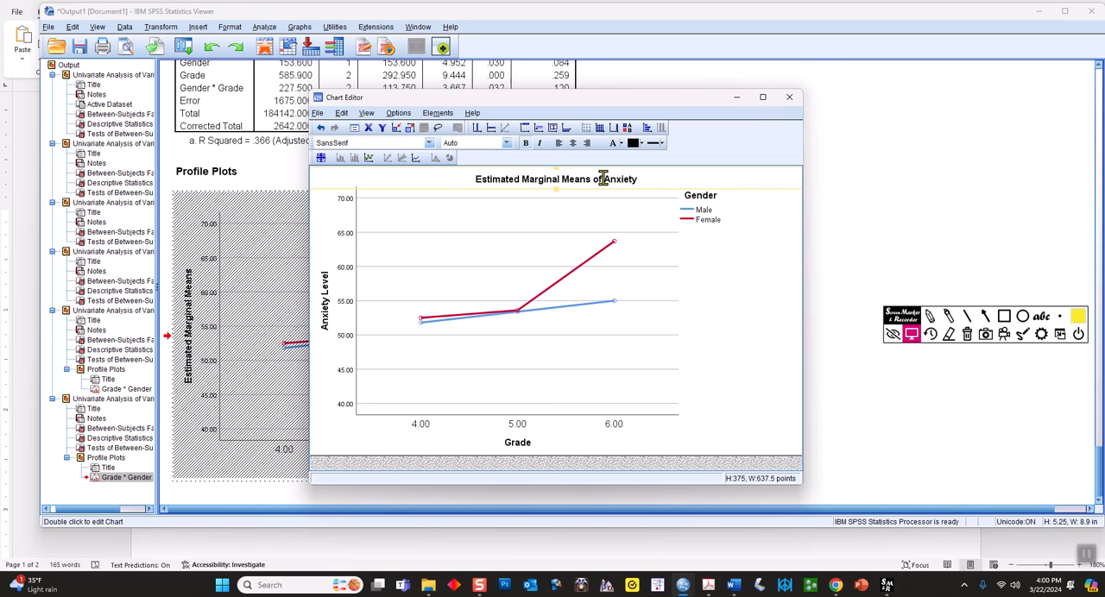
left_click(518, 176)
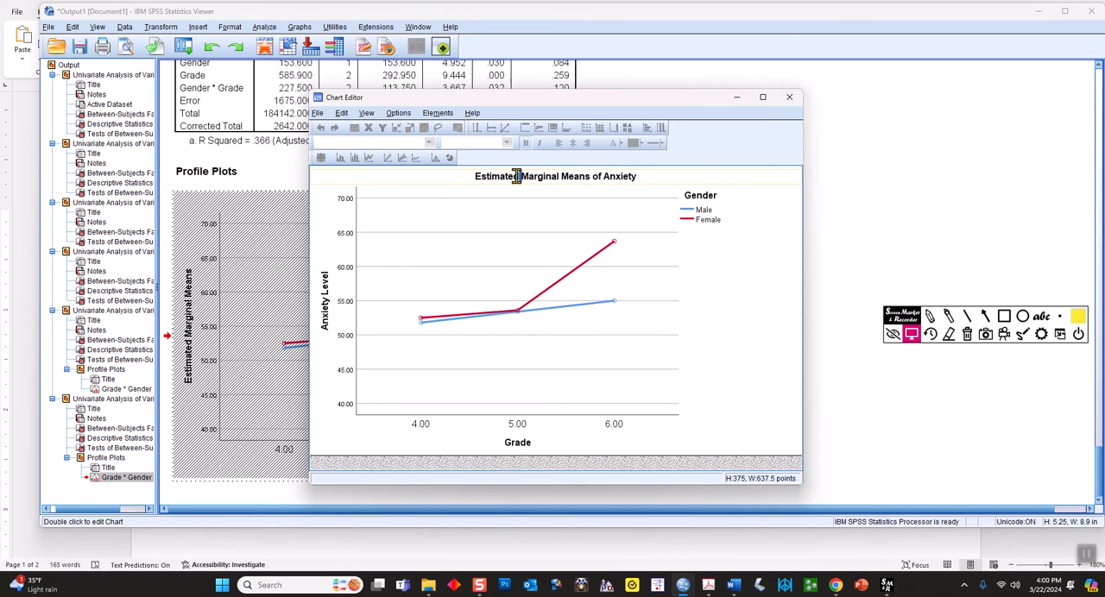
left_click_drag(602, 176, 471, 176)
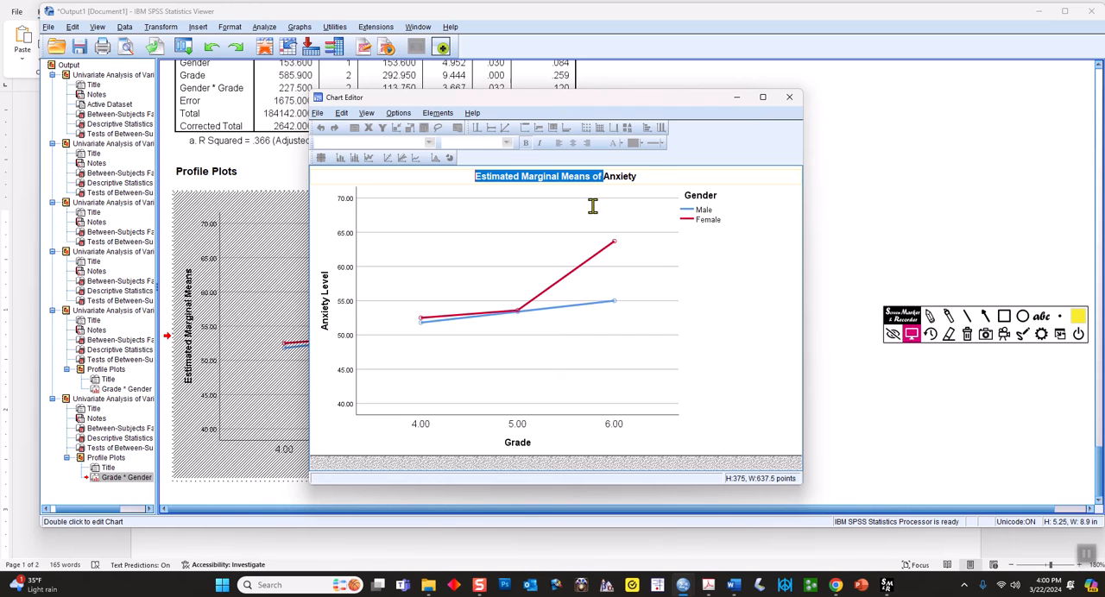
type("Stude")
key("BackSpace")
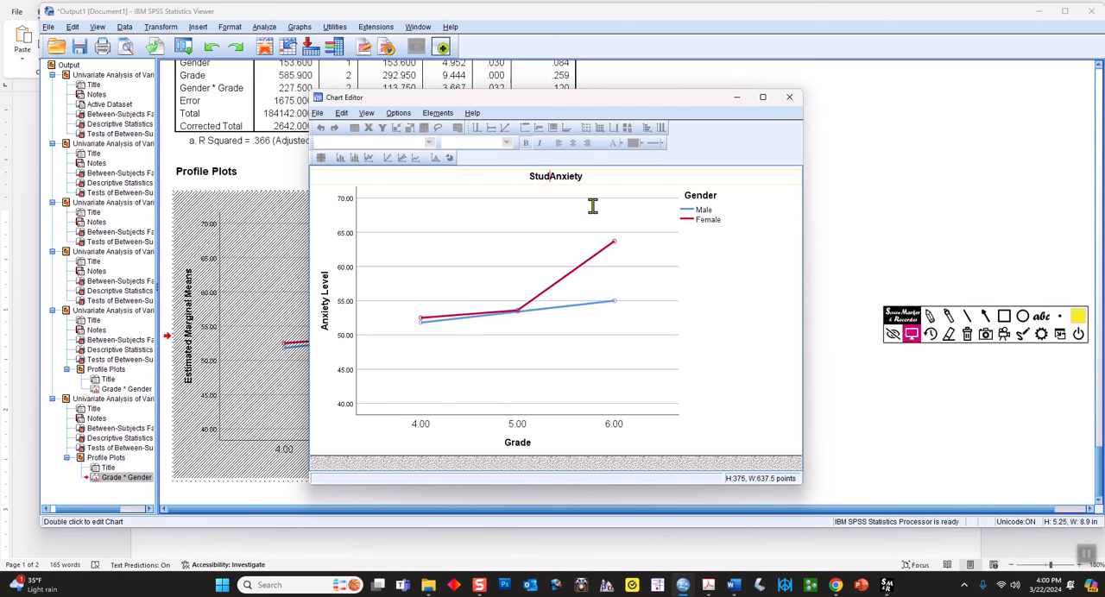
type("ents'")
key("End")
type("Level by Grade")
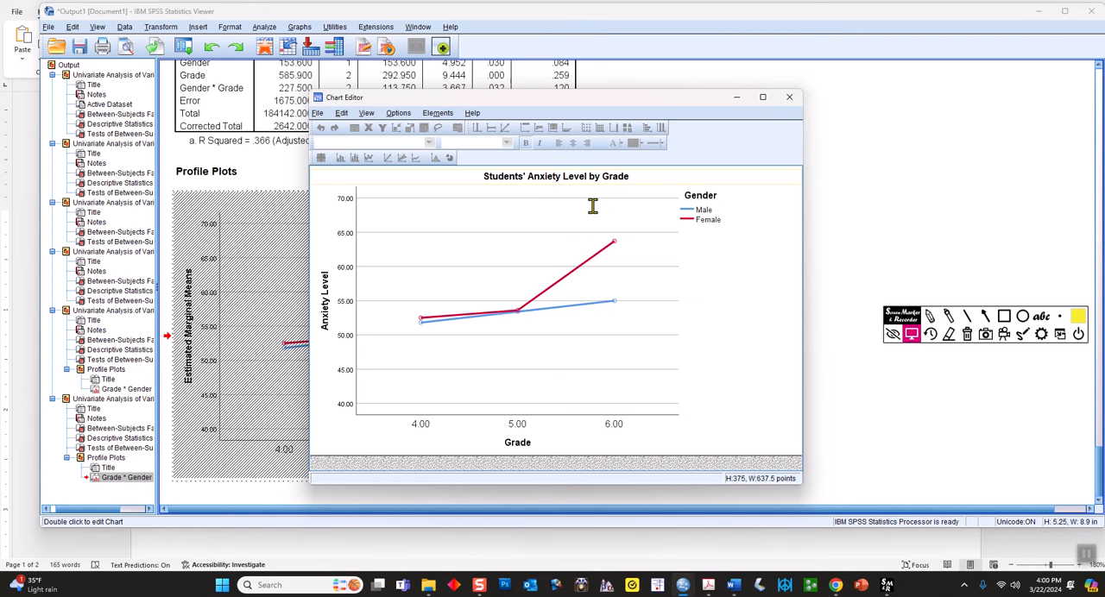
left_click(725, 294)
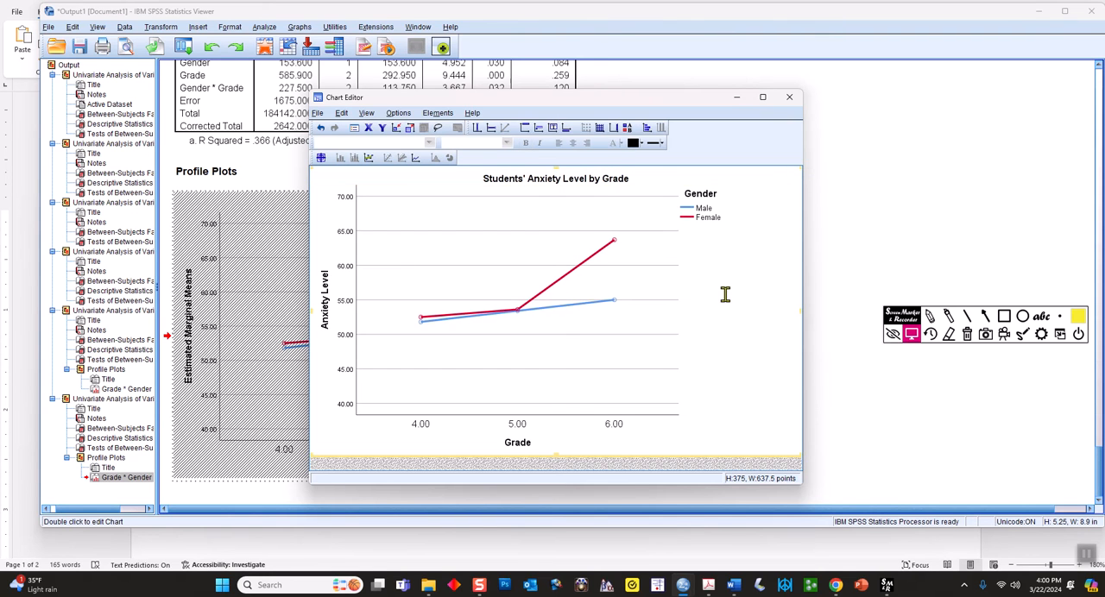
left_click(317, 113)
left_click(321, 172)
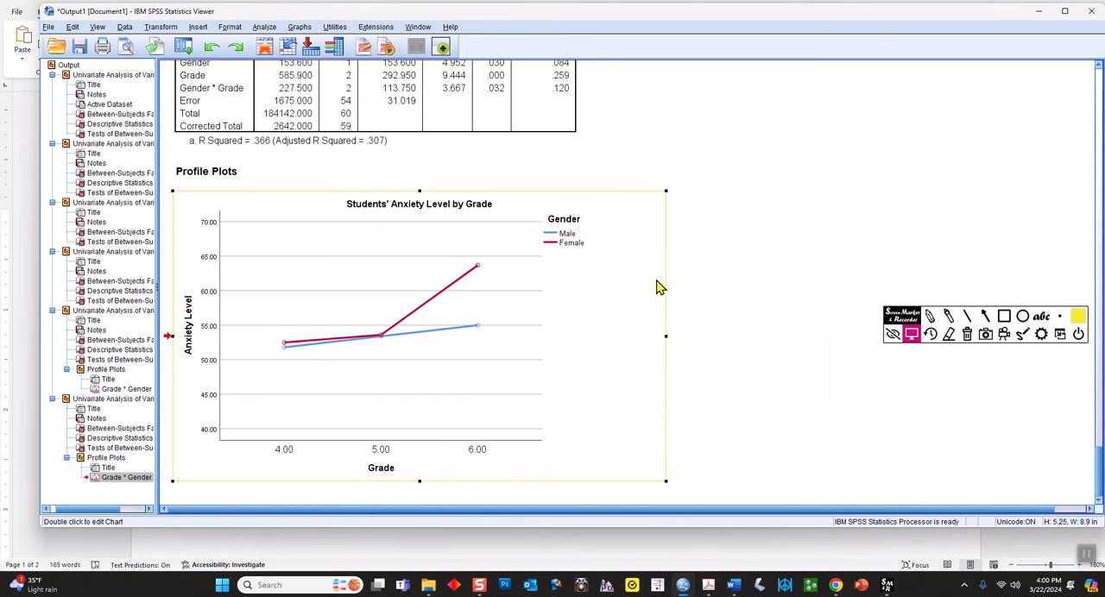
Copy the edited profile plot and paste it into the Word document below the table of anxiety scores
right_click(399, 271)
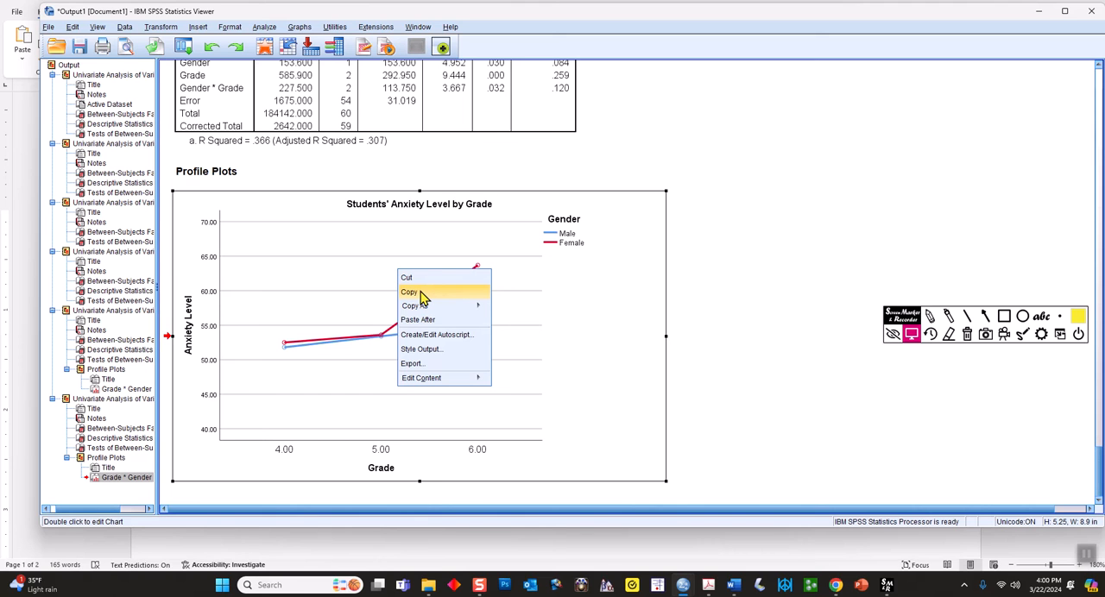
left_click(422, 295)
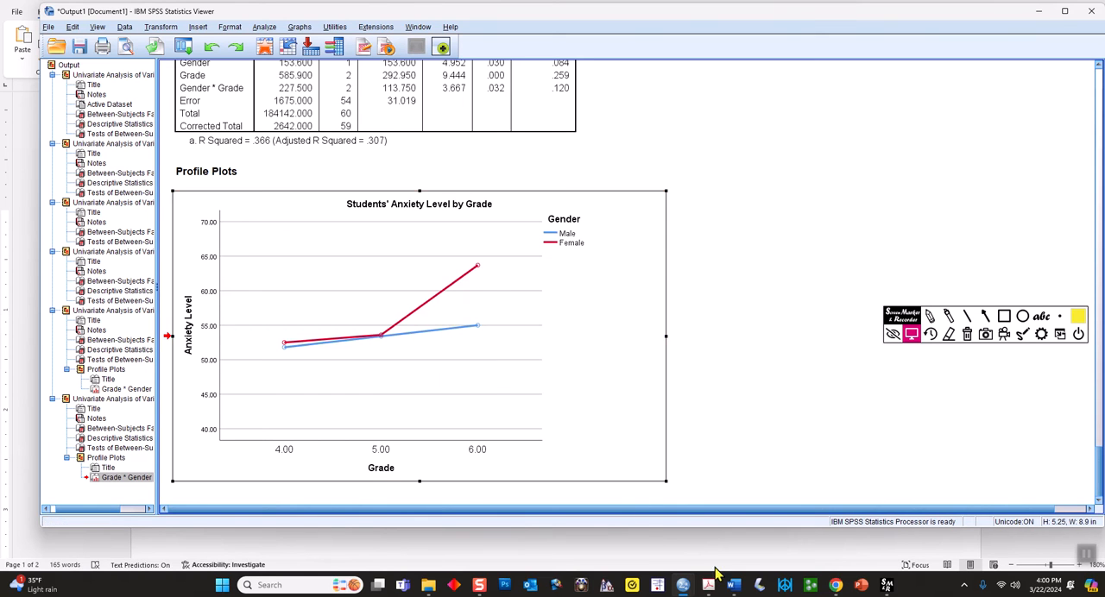
mouse_move(732, 586)
left_click(699, 536)
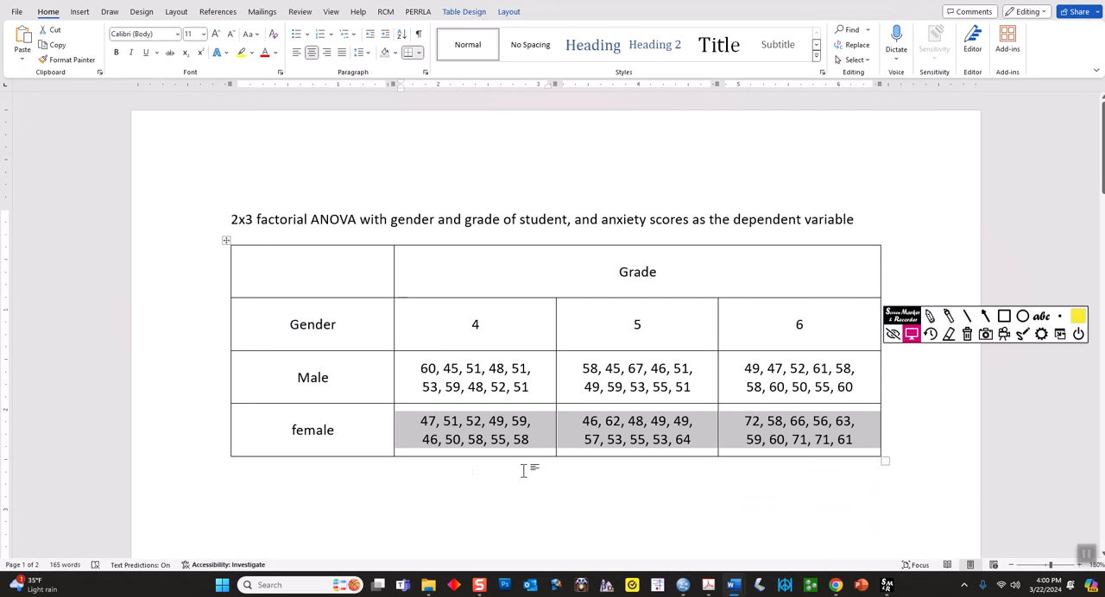
left_click(294, 501)
right_click(294, 499)
left_click(322, 354)
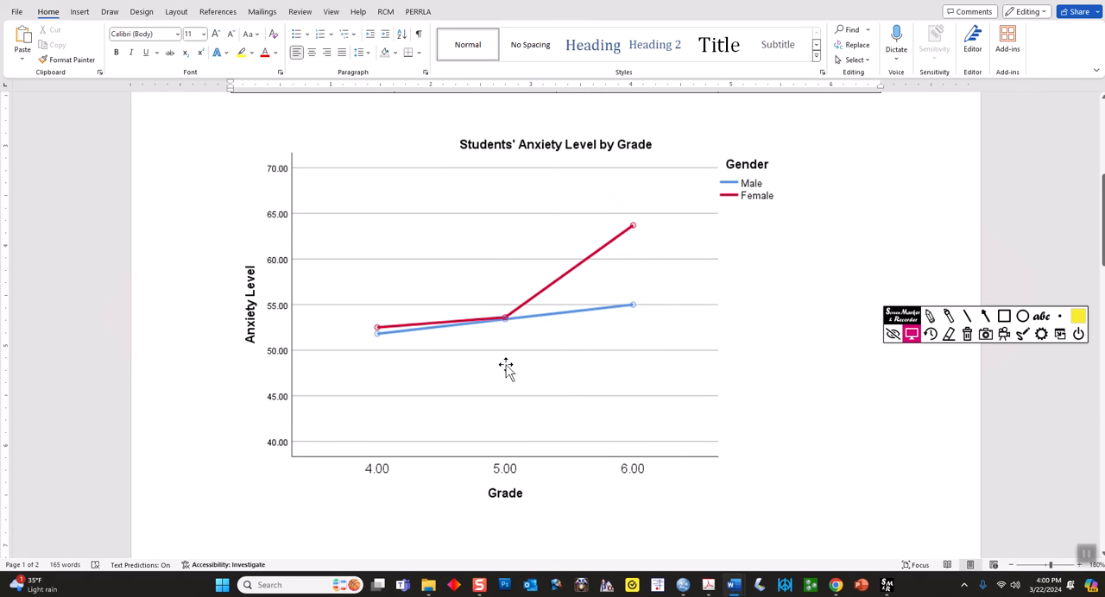
Scale the pasted plot down proportionally to about 5.1 inches wide and place the cursor on the empty line between table and plot
left_click(637, 433)
left_click_drag(880, 510, 722, 371)
scroll(631, 308, "up", 2)
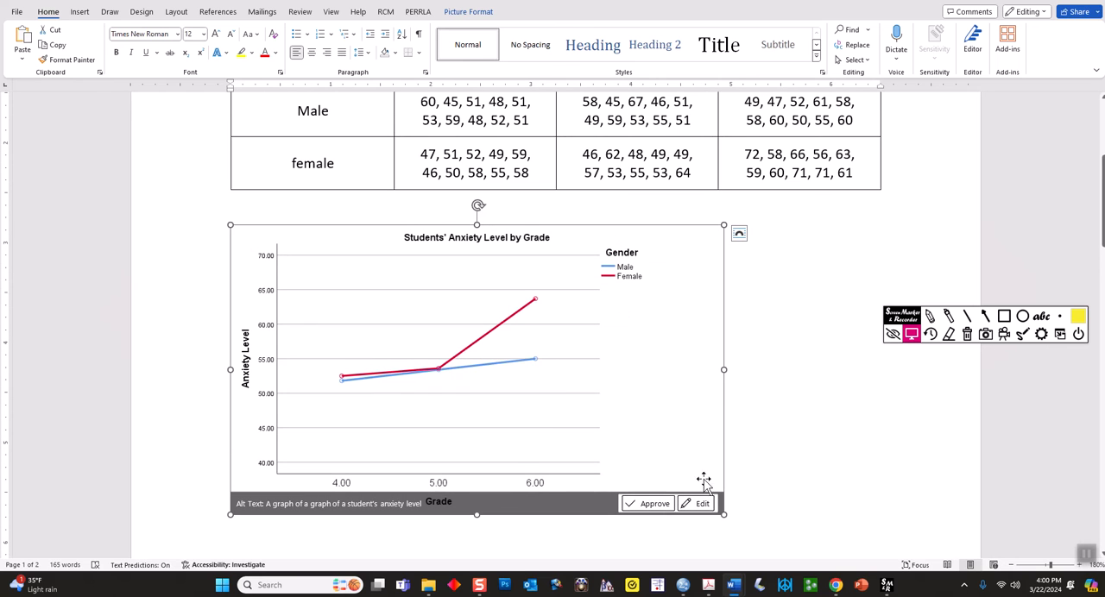
left_click_drag(722, 513, 712, 508)
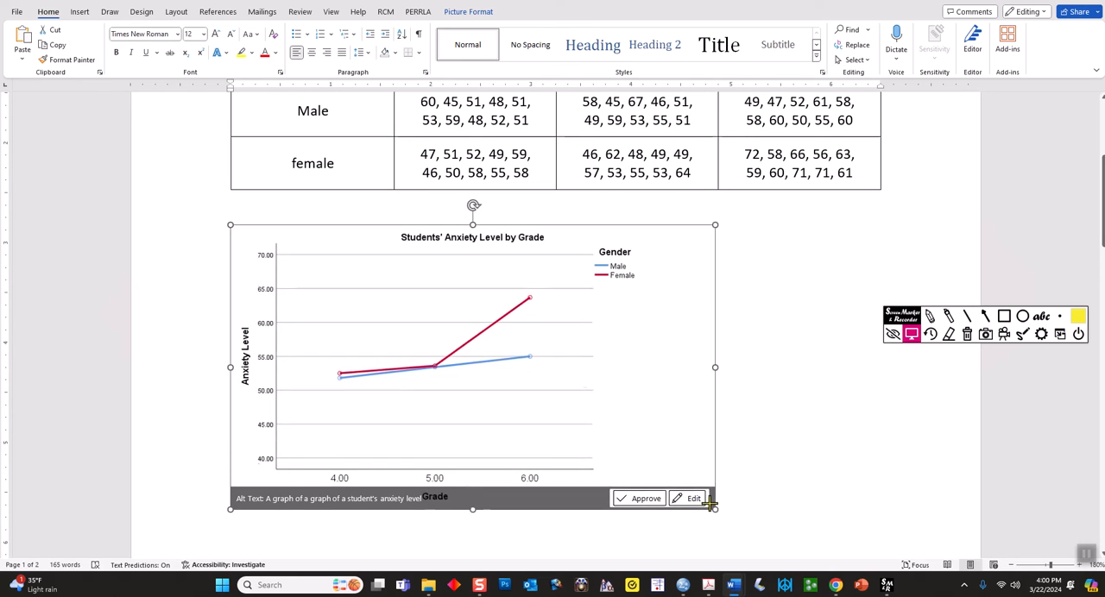
left_click(739, 393)
scroll(461, 316, "up", 3)
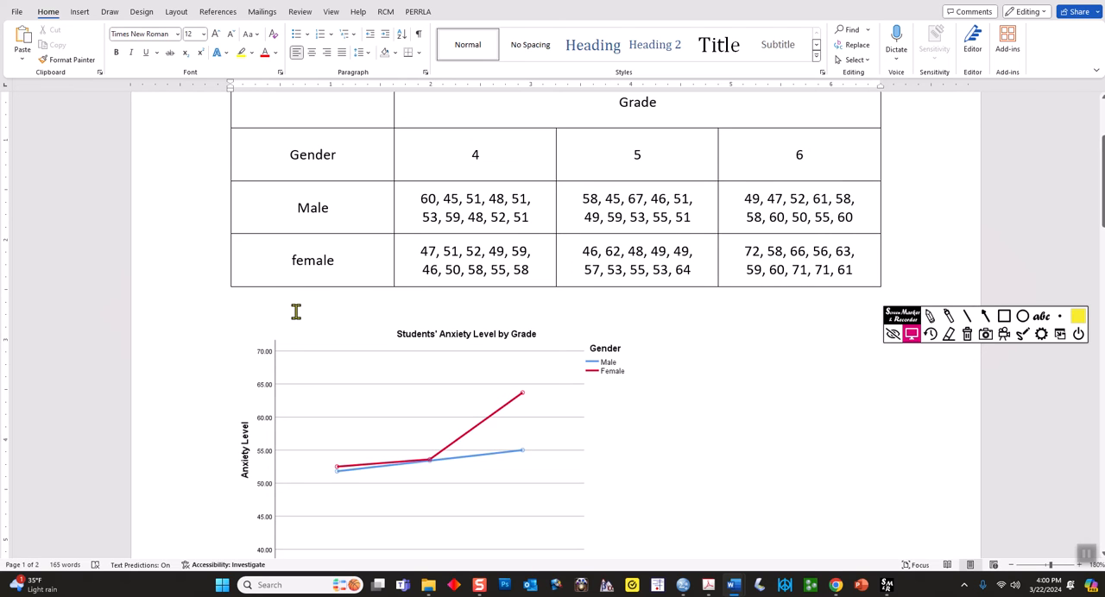
scroll(500, 345, "down", 3)
left_click(535, 414)
left_click_drag(704, 503, 744, 526)
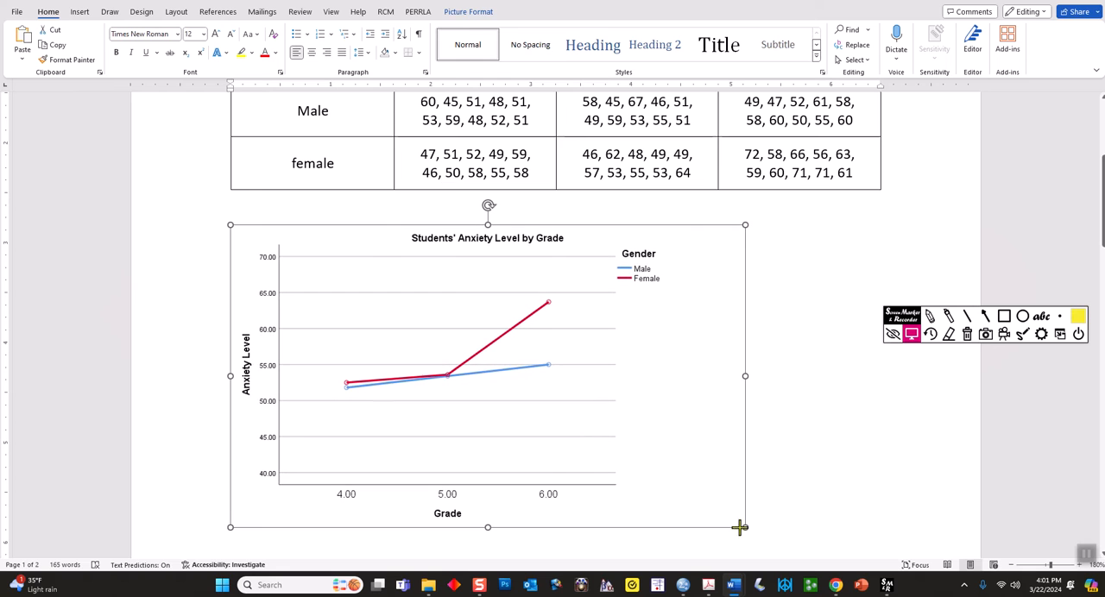
left_click(281, 206)
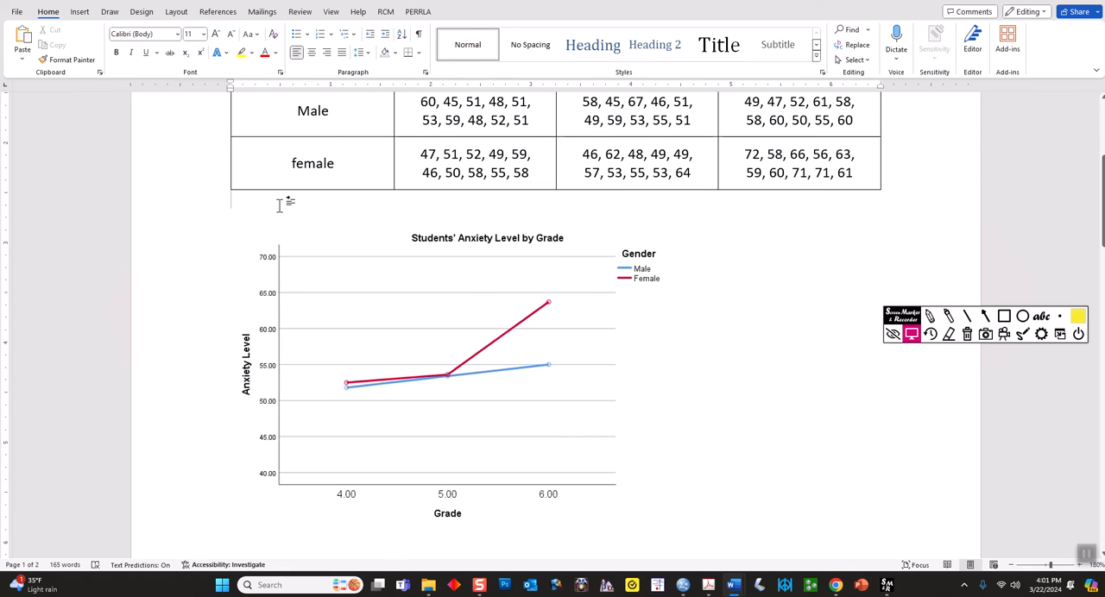
Add a new line reading "Figure 1" in bold between the anxiety scores table and the pasted plot
key("Return")
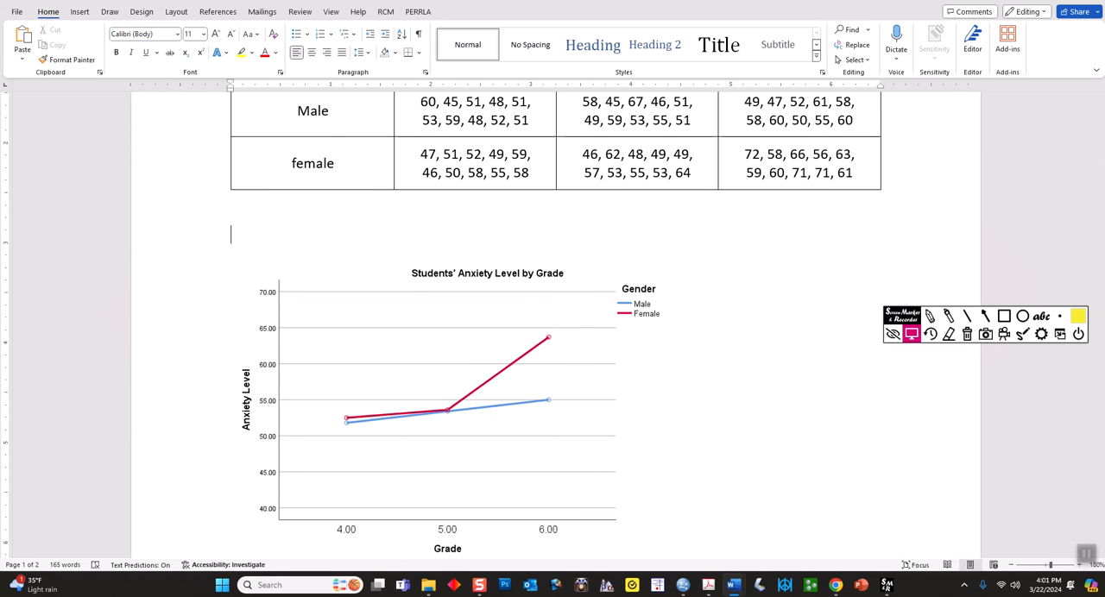
type("Figure 1")
triple_click(280, 234)
left_click(116, 51)
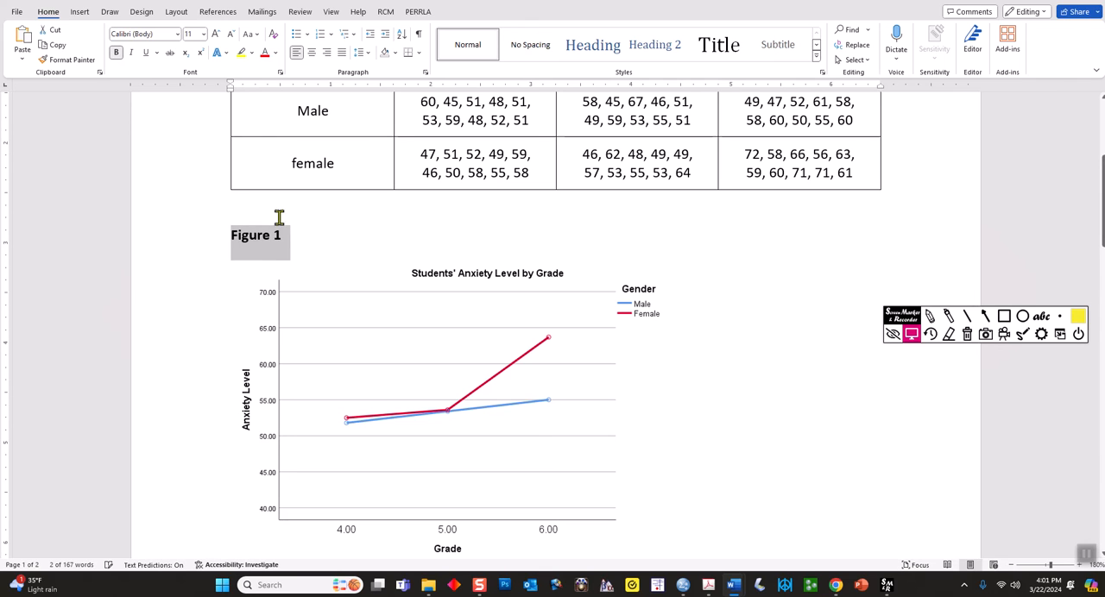
Add the italic caption "Students' Level of Anxiety by gender and grade" on a new line under the Figure 1 label
left_click(335, 256)
key("Return")
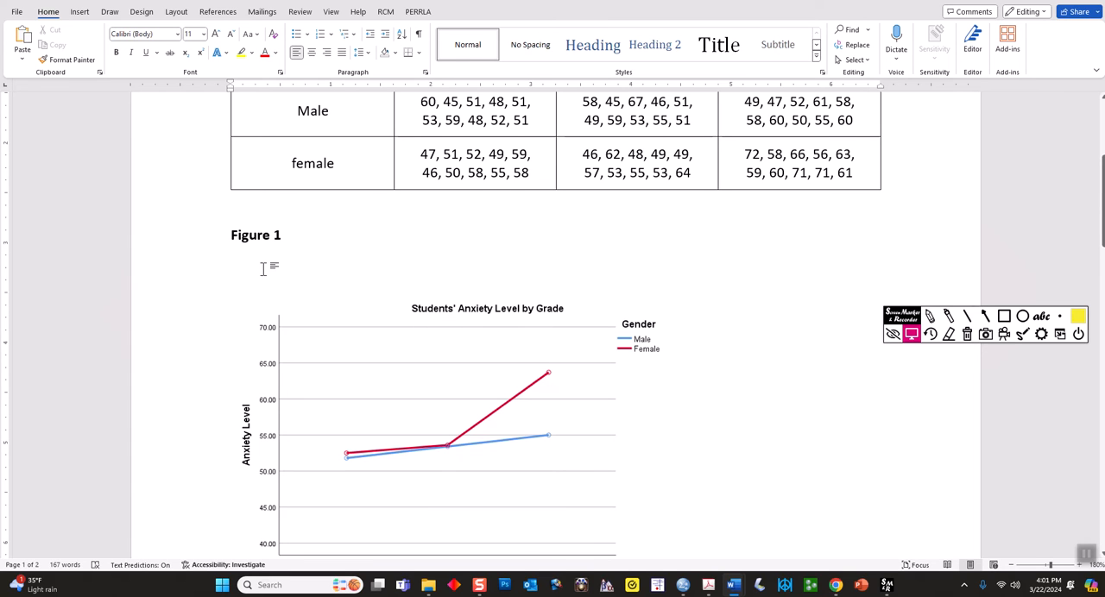
type("Student")
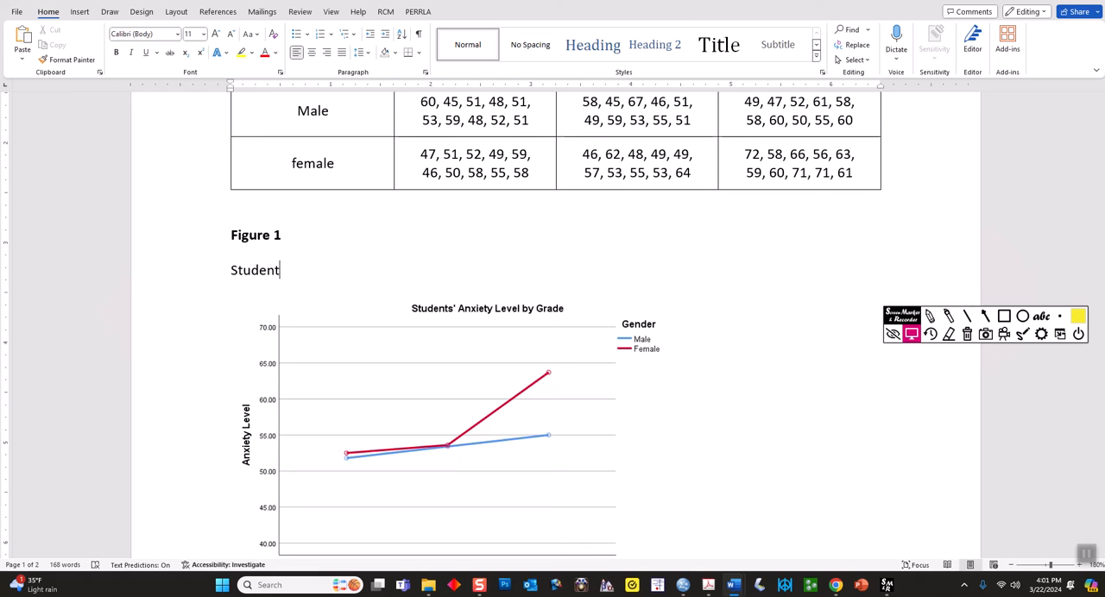
type("s' L")
type("evel of An")
type("xiet")
type("y ")
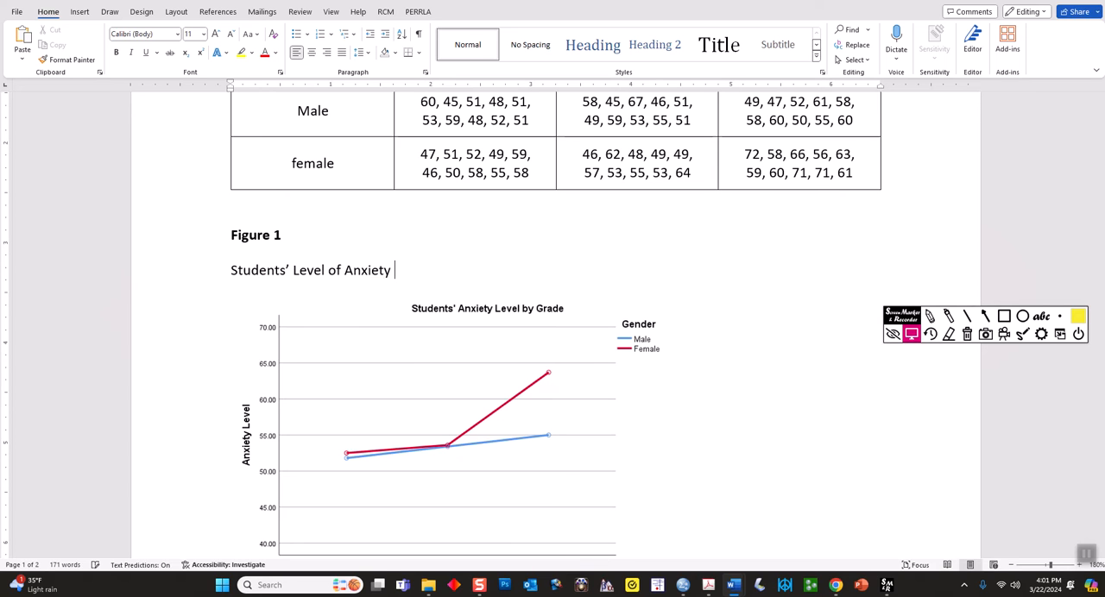
type("by gender and grade")
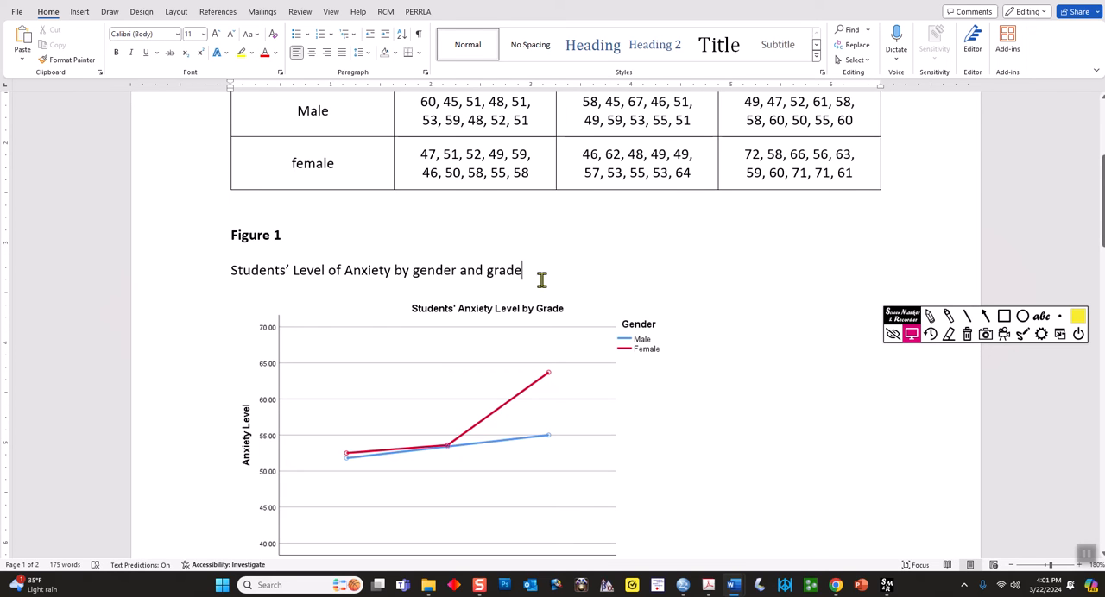
left_click_drag(530, 271, 245, 275)
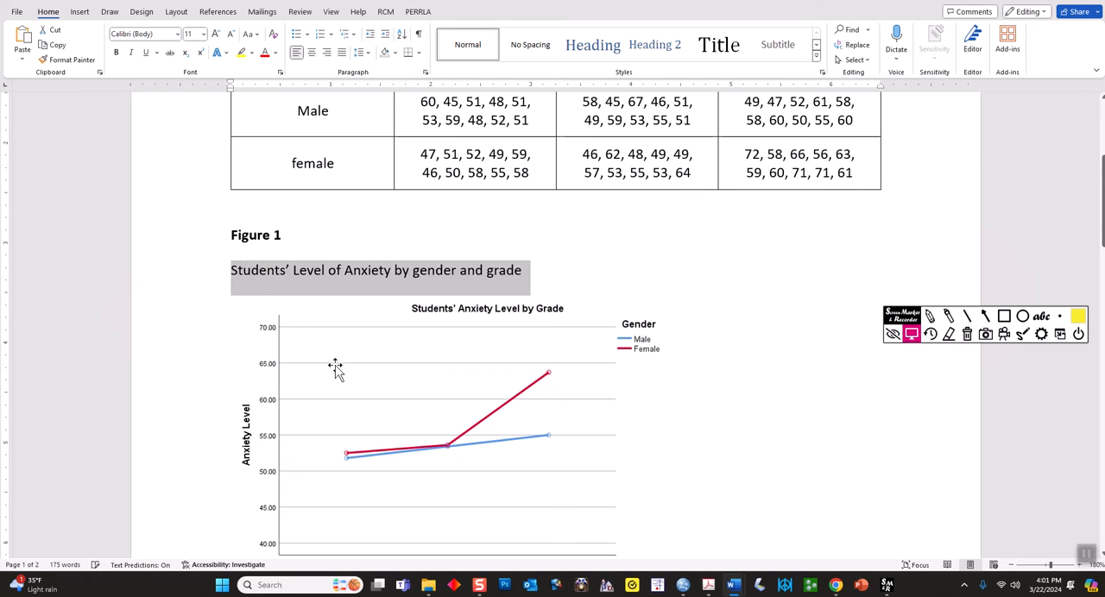
left_click(130, 52)
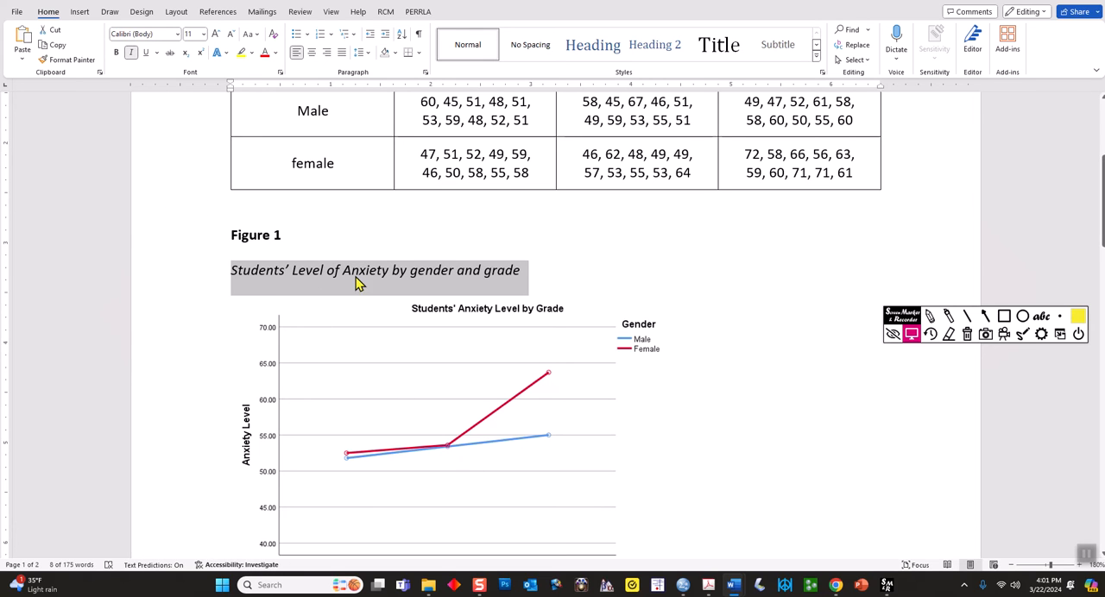
Capitalize the words "Gender" and "Grade" in the Figure 1 caption
left_click(415, 277)
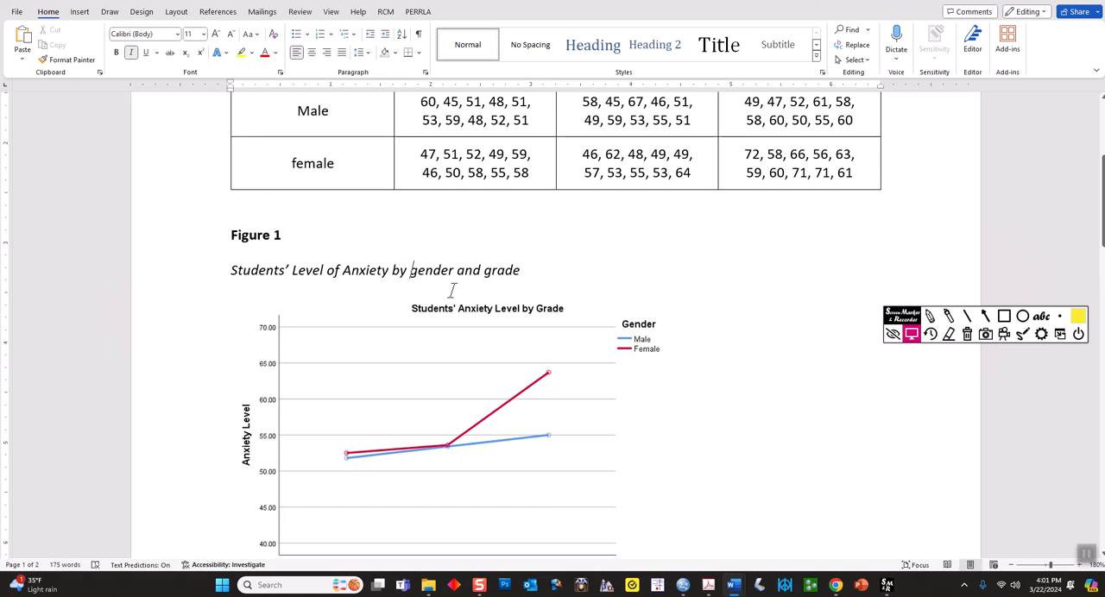
key("Delete")
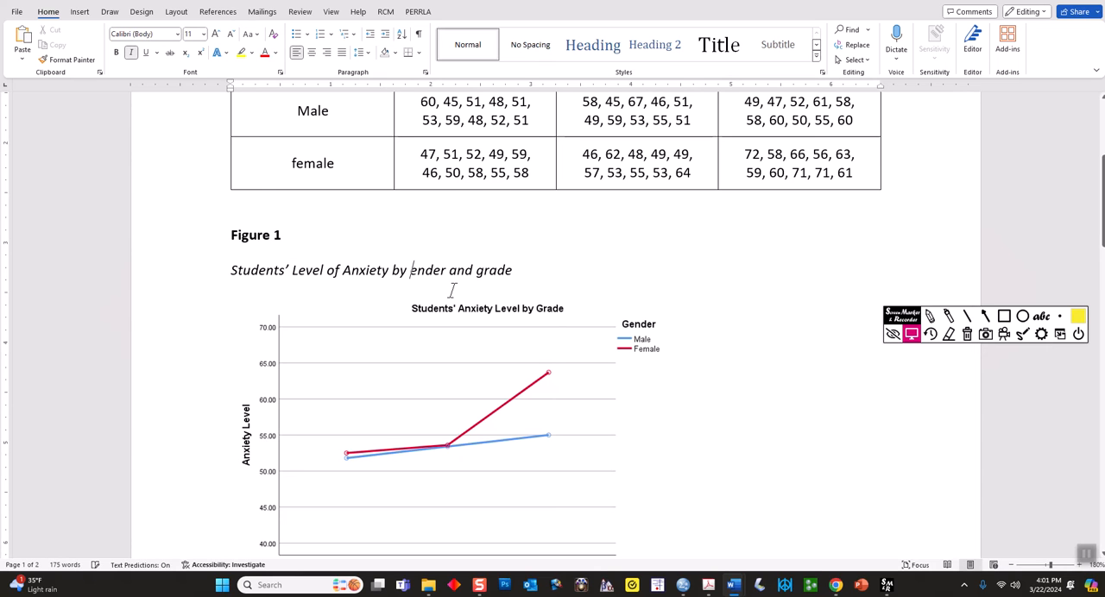
type("G")
key("ctrl+Right")
key("ctrl+Right")
key("Delete")
type("G")
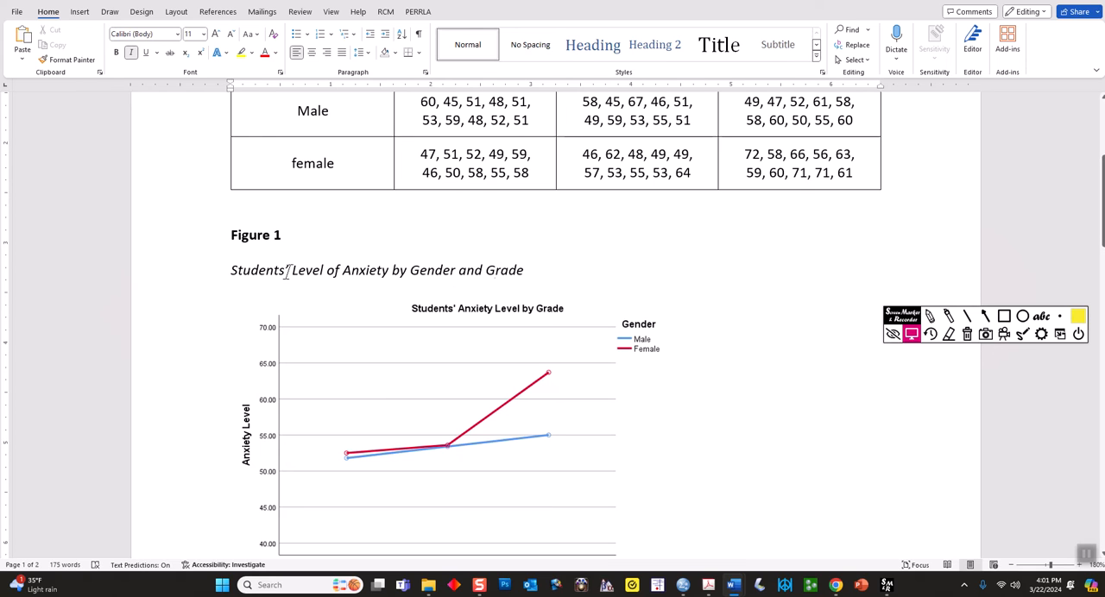
Check the captioned figure, switch to the SPSS output viewer and examine the Descriptive Statistics table for Anxiety
scroll(308, 250, "down", 2)
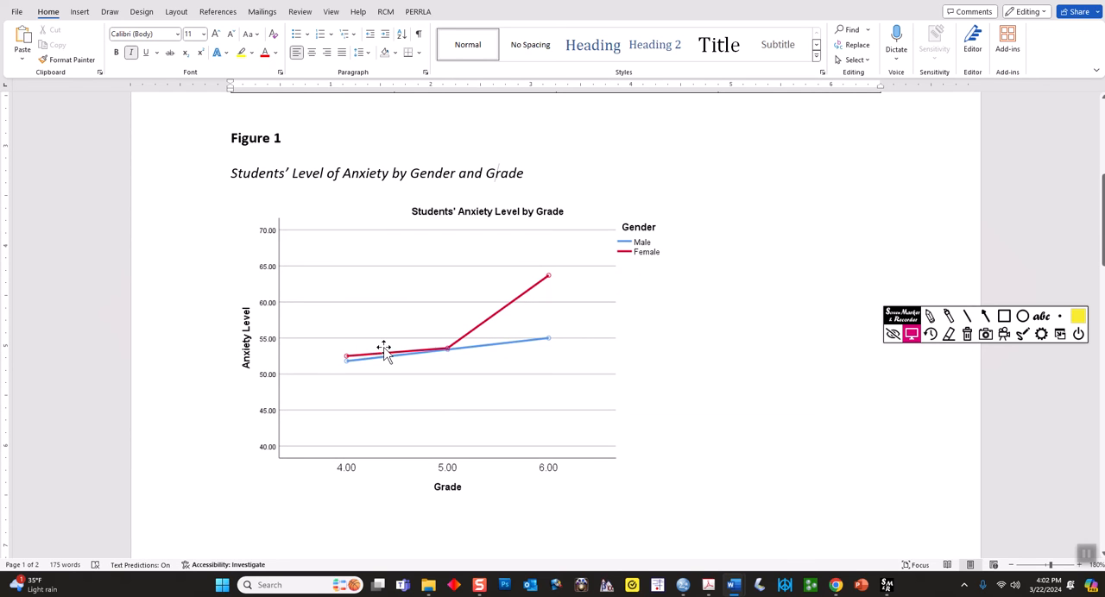
scroll(384, 350, "up", 4)
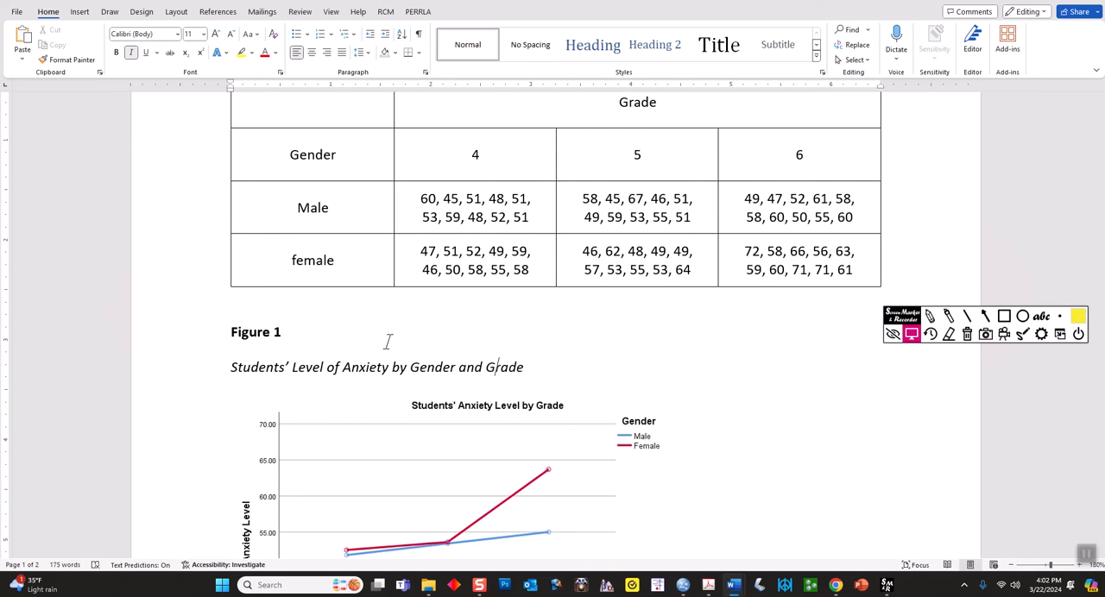
scroll(387, 343, "down", 6)
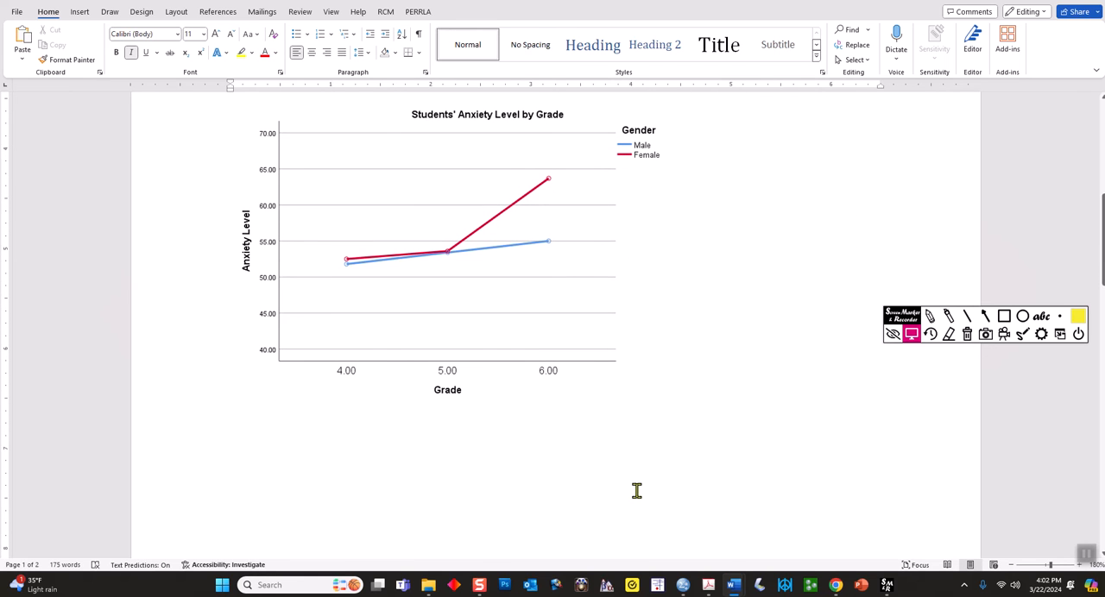
mouse_move(687, 588)
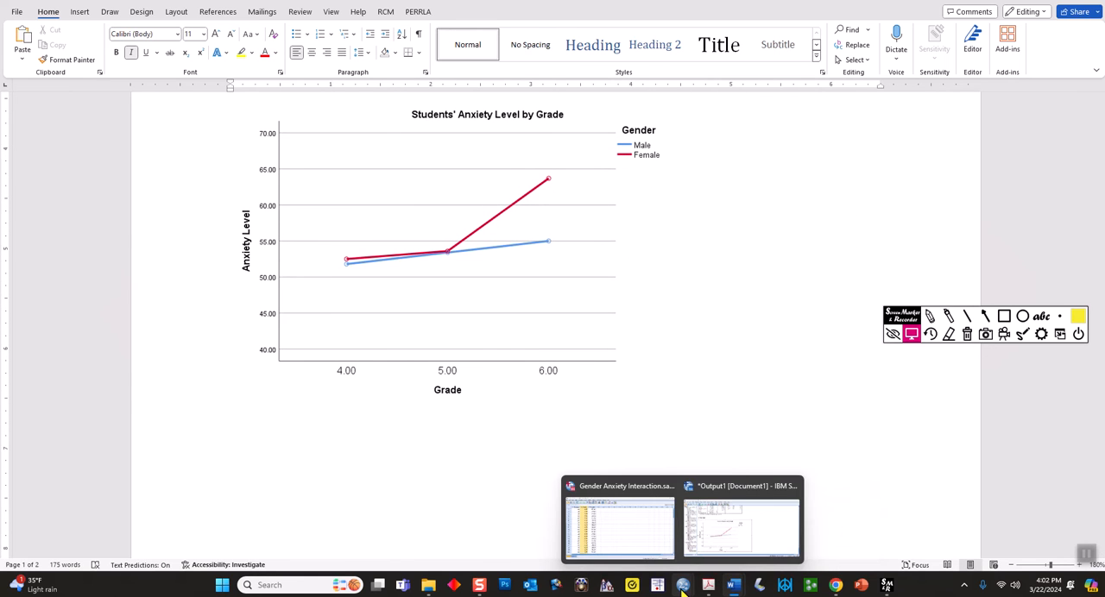
left_click(709, 537)
scroll(535, 354, "up", 3)
scroll(521, 345, "up", 3)
left_click(329, 255)
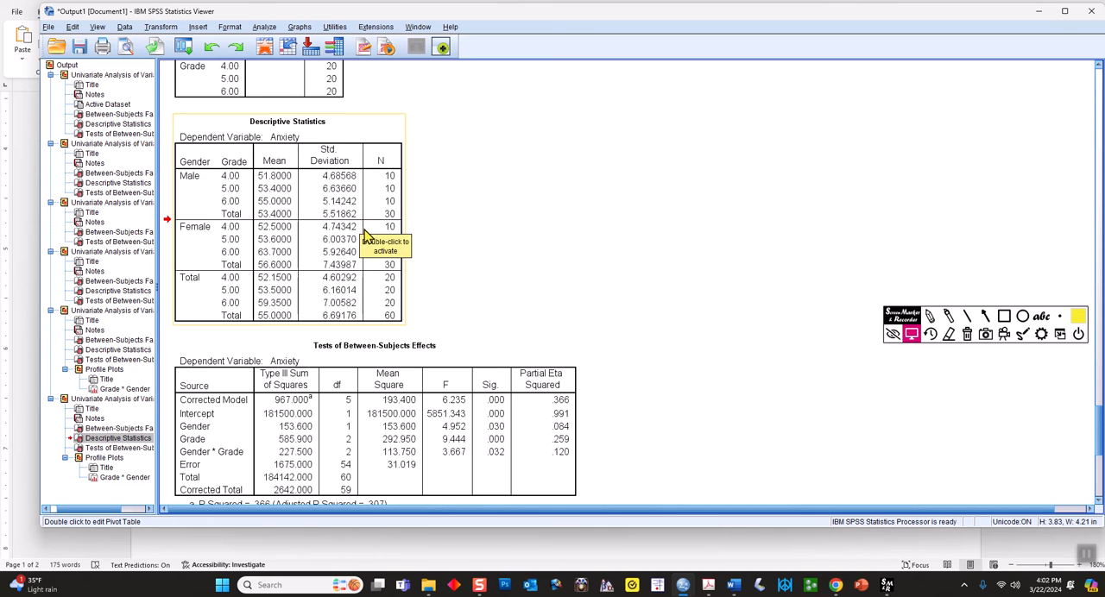
Switch to the Word document holding the copied SPSS tables and review the Descriptive Statistics table
mouse_move(734, 588)
left_click(767, 539)
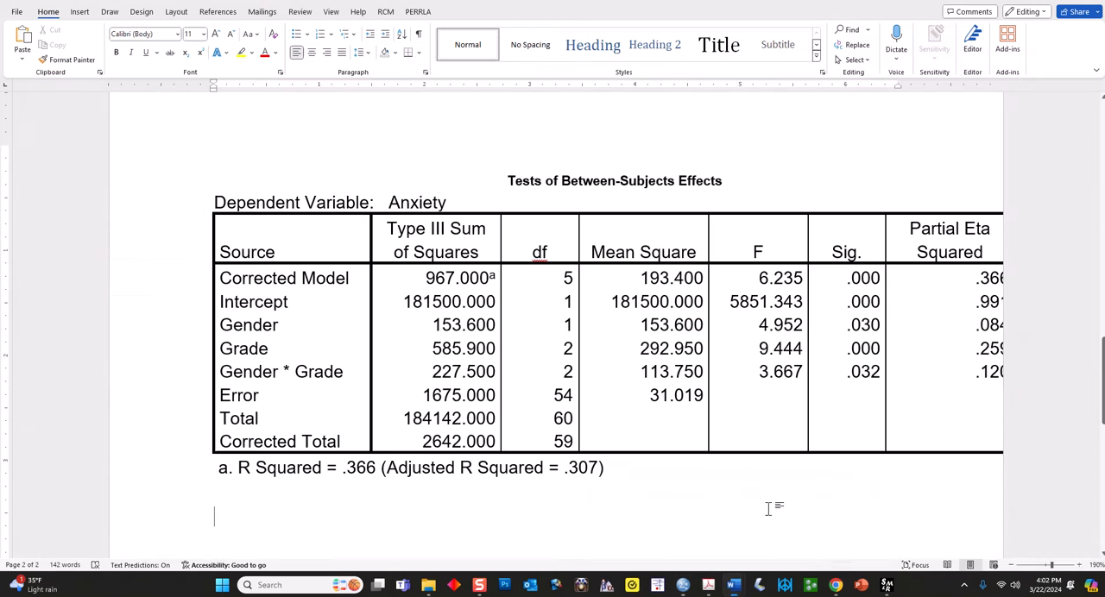
scroll(670, 341, "up", 8)
scroll(667, 341, "up", 4)
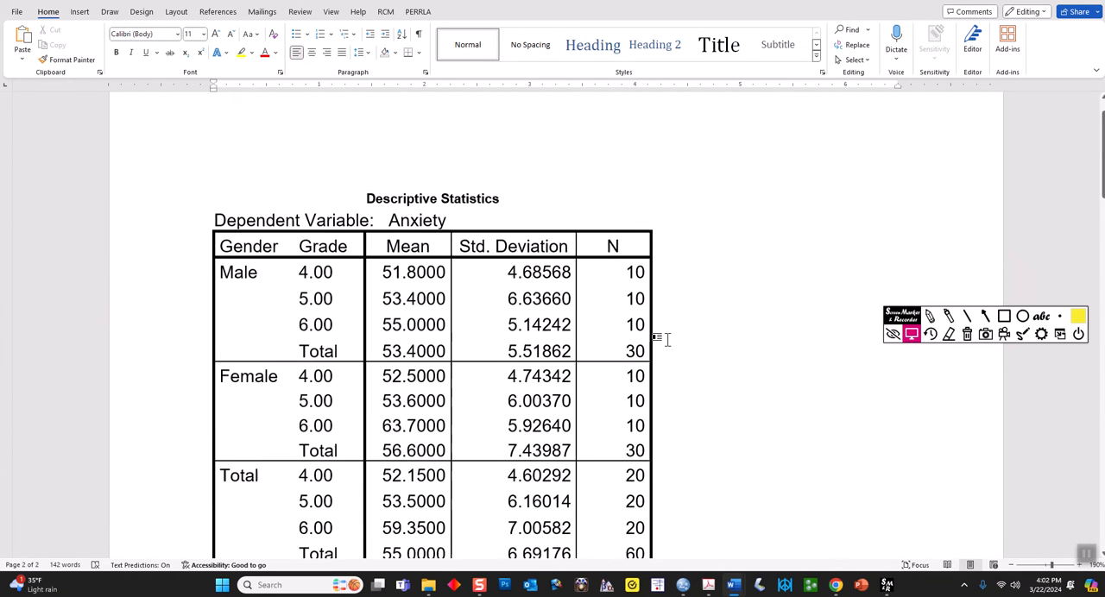
scroll(456, 299, "down", 1)
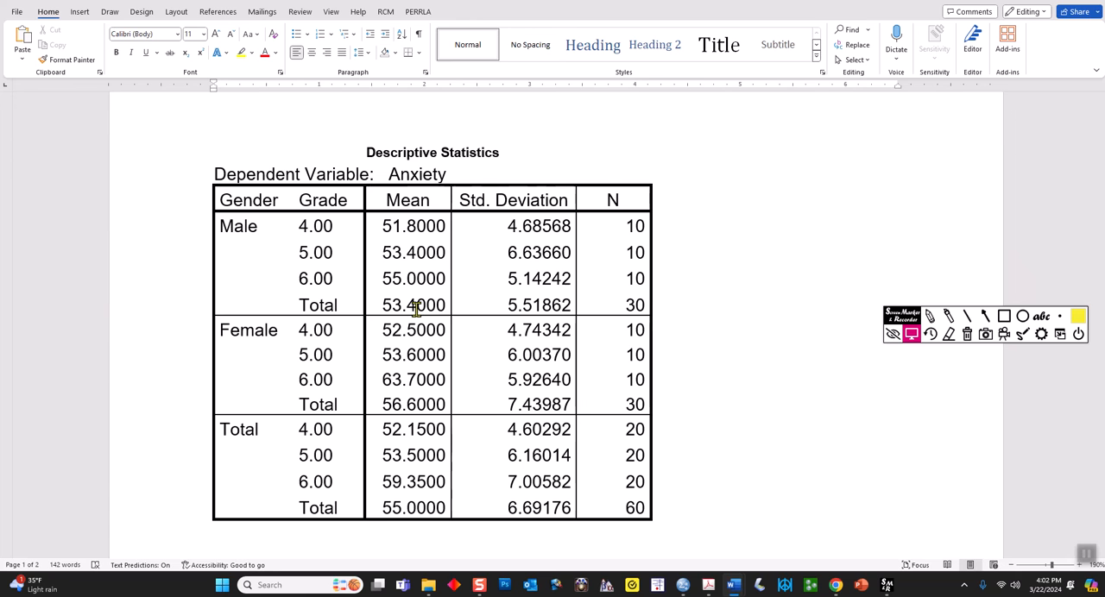
Return to the report document in Word and examine Table 1 of means and standard deviations by gender and grade
mouse_move(736, 589)
left_click(703, 540)
scroll(558, 409, "down", 10)
scroll(561, 409, "down", 2)
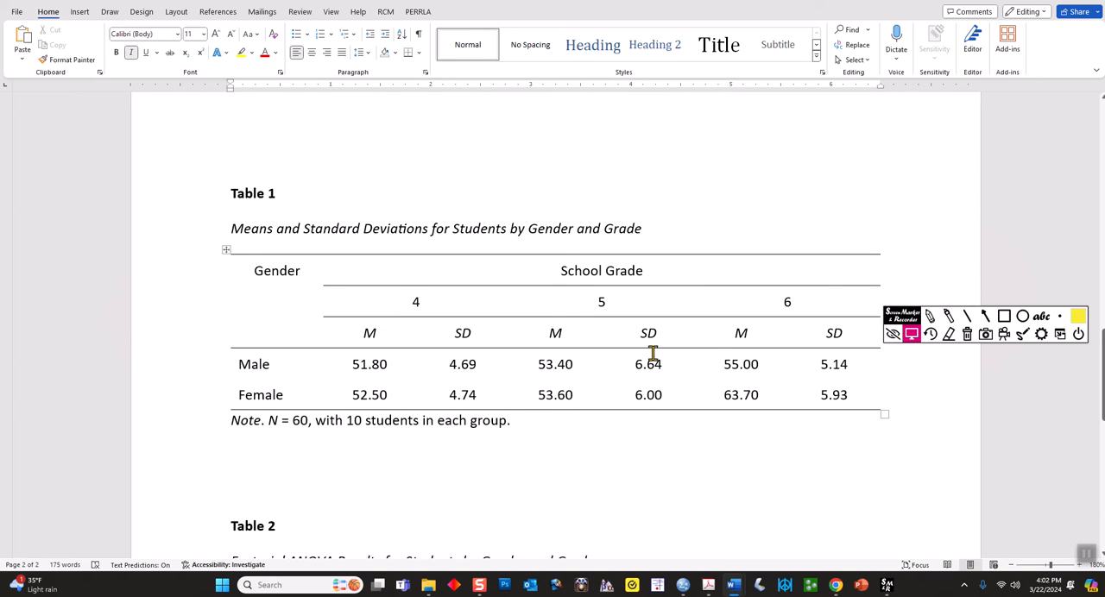
Underline Table 1's note and circle the grade 4 M and SD headings with the screen highlighter, and clear the marks
left_click(947, 317)
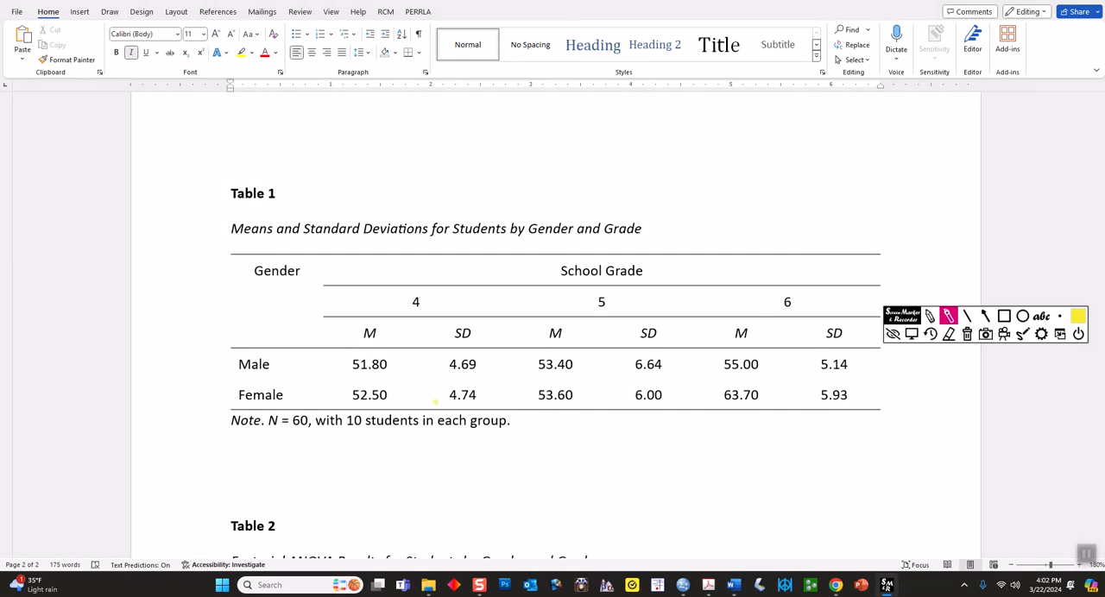
left_click_drag(233, 433, 513, 434)
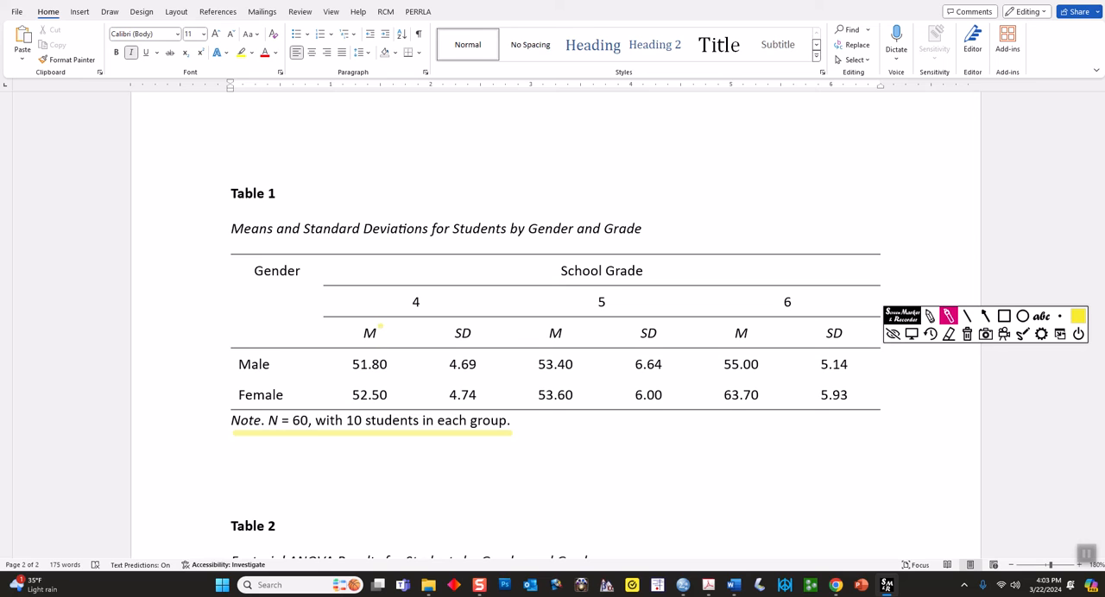
mouse_move(366, 317)
left_mouse_down()
mouse_move(364, 346)
mouse_move(381, 336)
mouse_move(371, 318)
left_mouse_up()
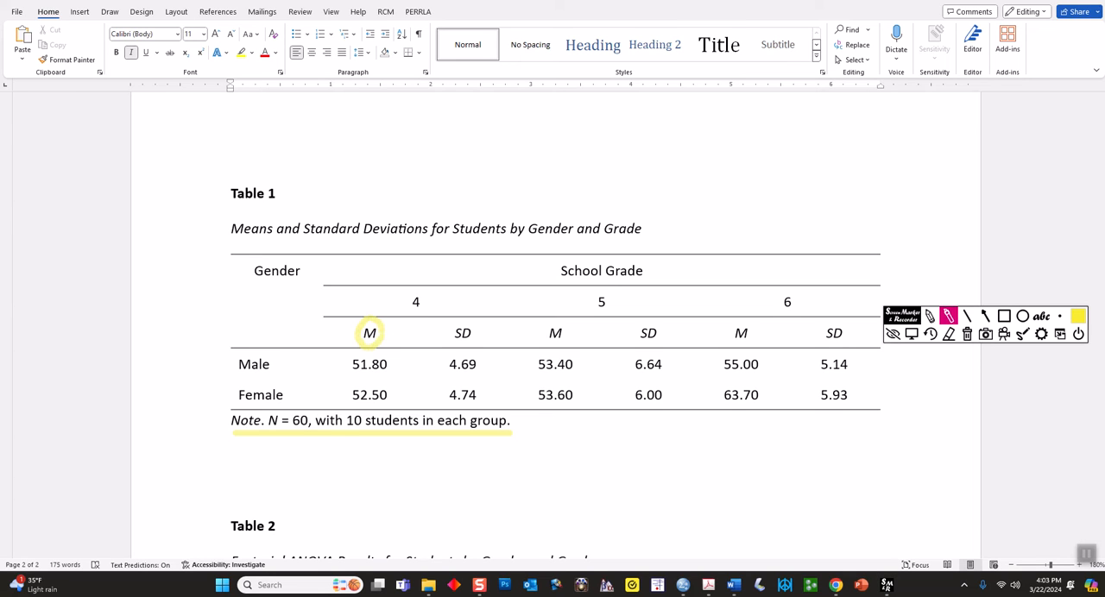
mouse_move(473, 320)
left_mouse_down()
mouse_move(450, 335)
mouse_move(473, 325)
left_mouse_up()
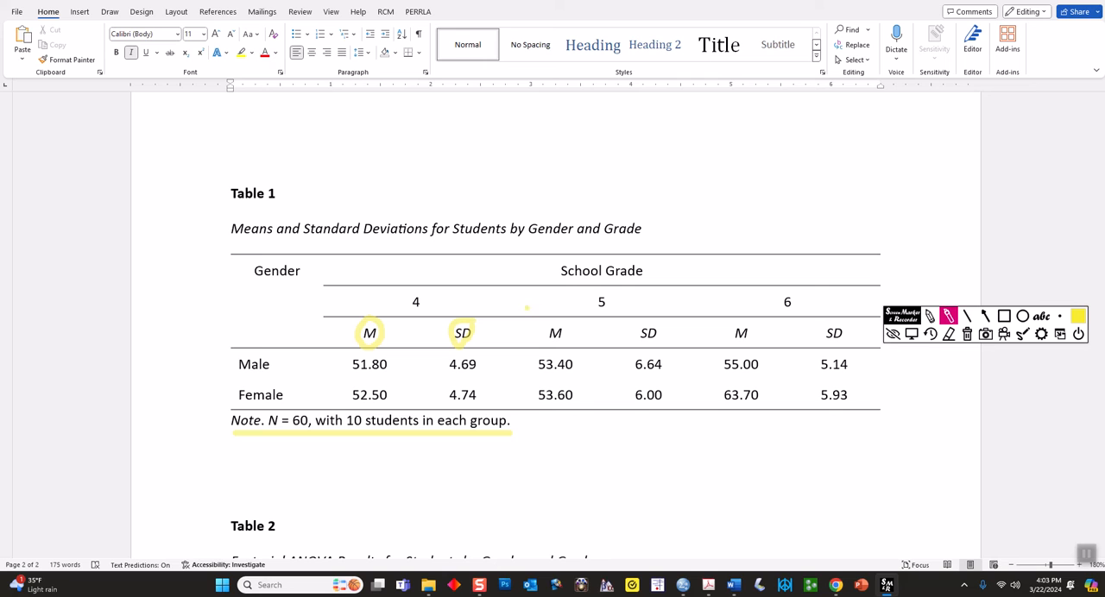
left_click(966, 334)
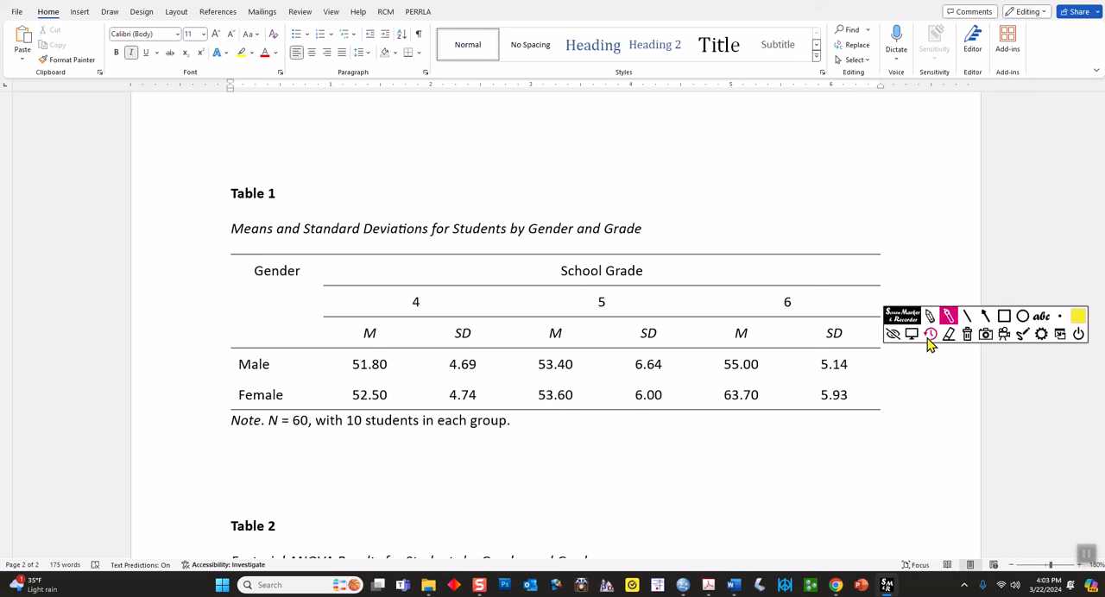
left_click(911, 334)
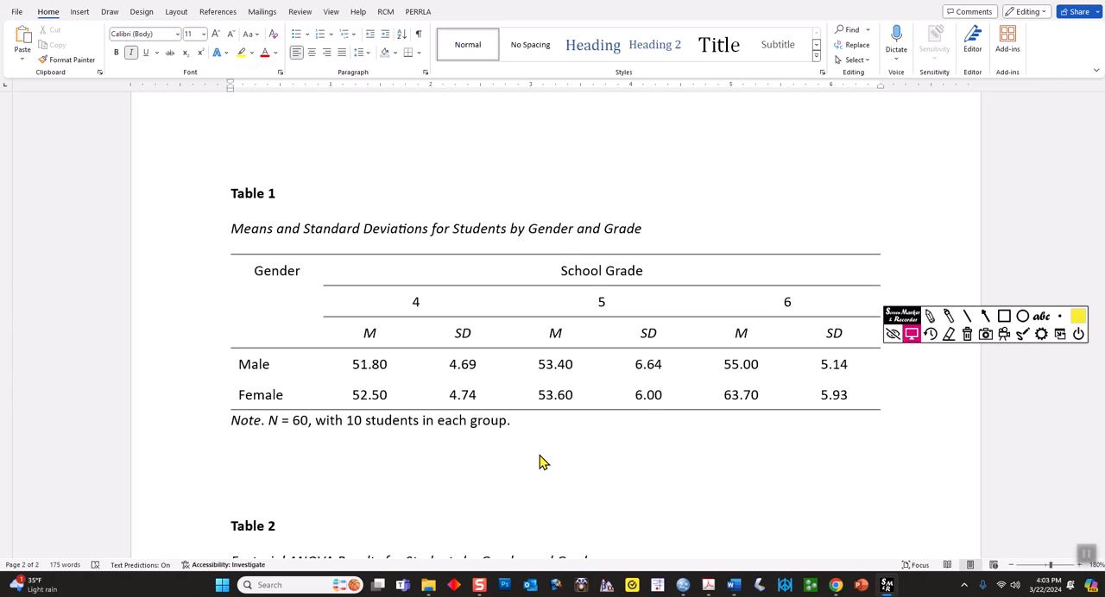
Apply all borders to the whole of Table 1 and deselect it
left_click(369, 332)
left_click(226, 250)
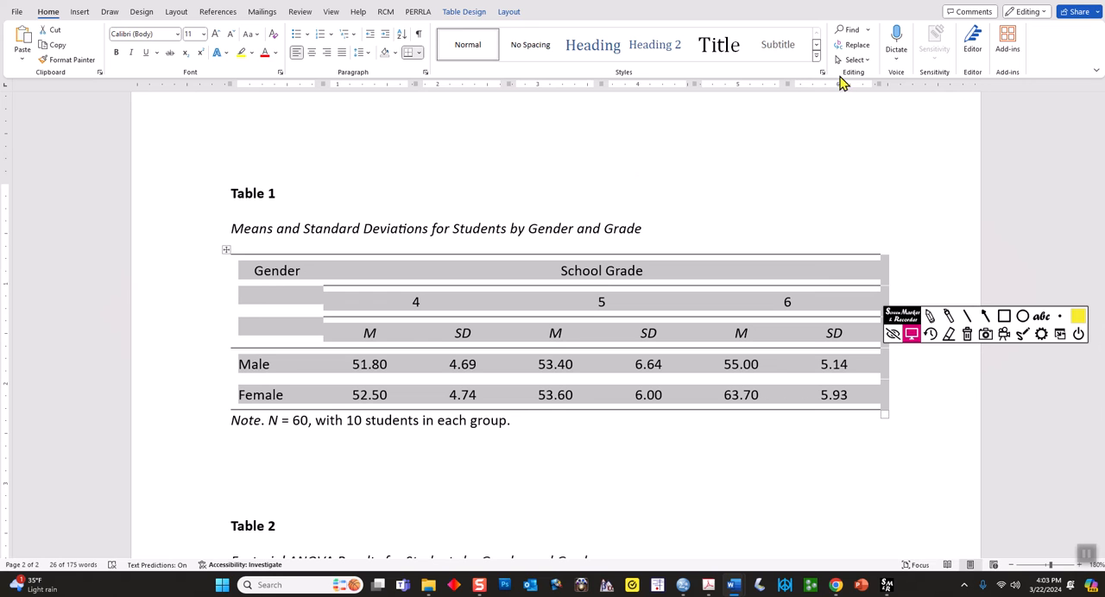
left_click(510, 18)
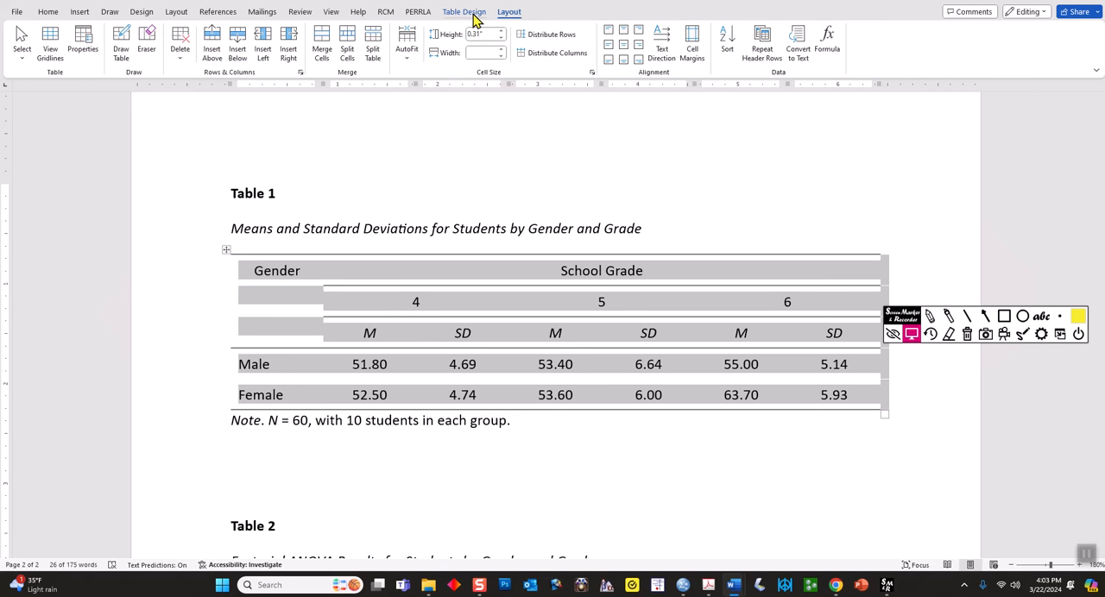
left_click(473, 15)
left_click(881, 61)
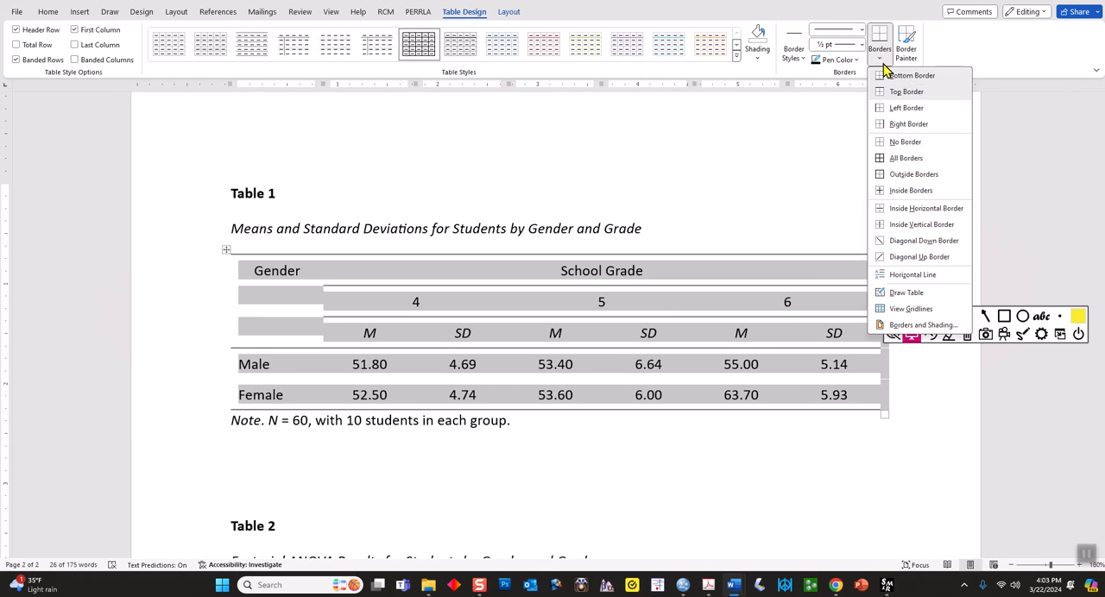
left_click(914, 162)
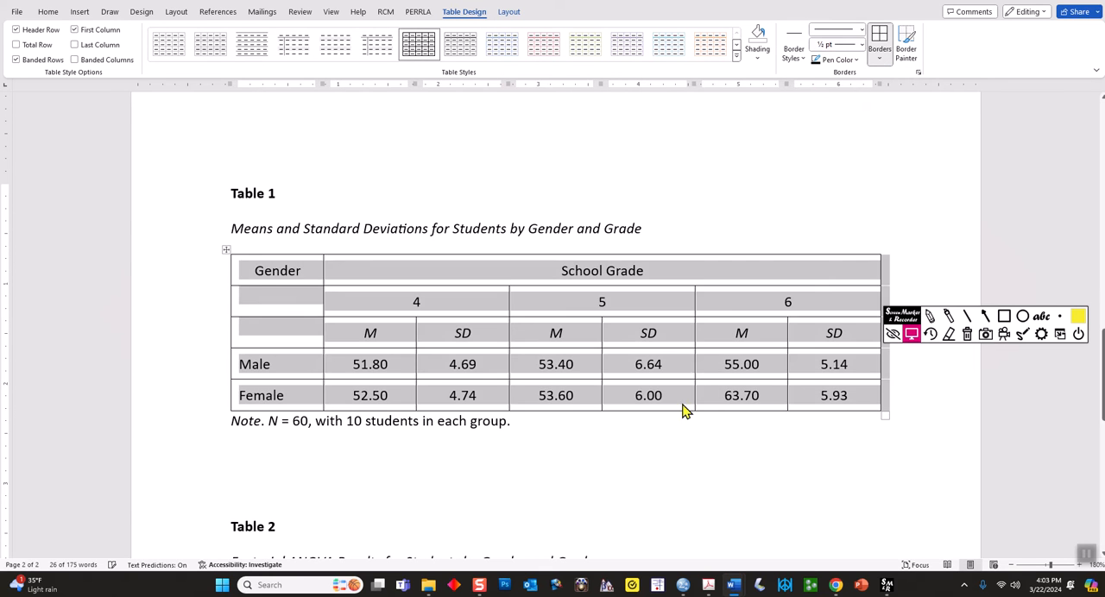
left_click(569, 451)
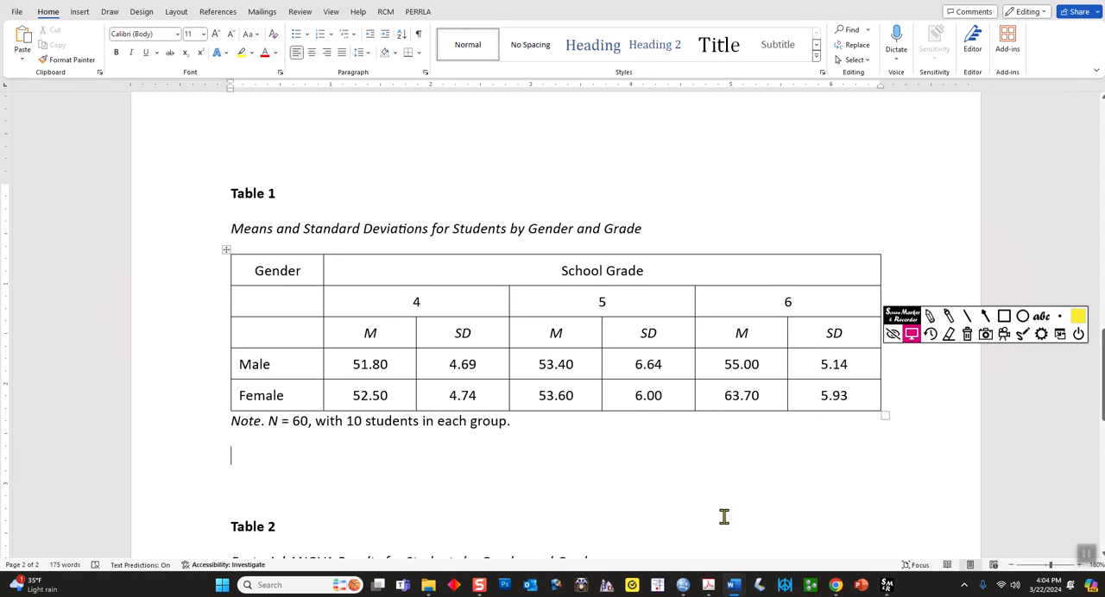
Switch to the APA Publication Manual PDF and examine the layout of sample Tables 7.11 and 7.12
mouse_move(711, 586)
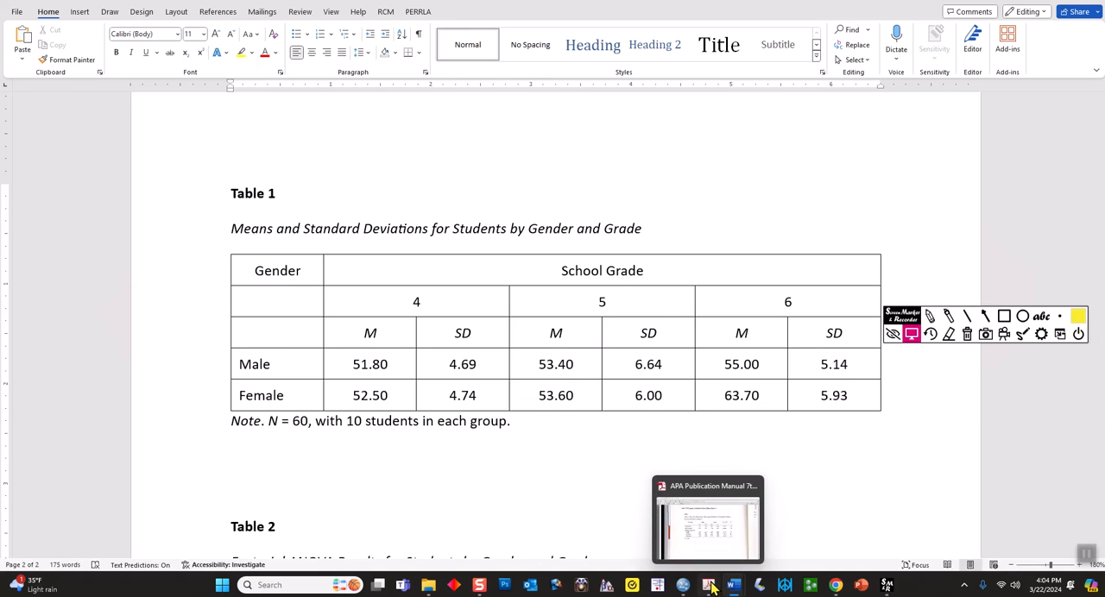
left_click(720, 542)
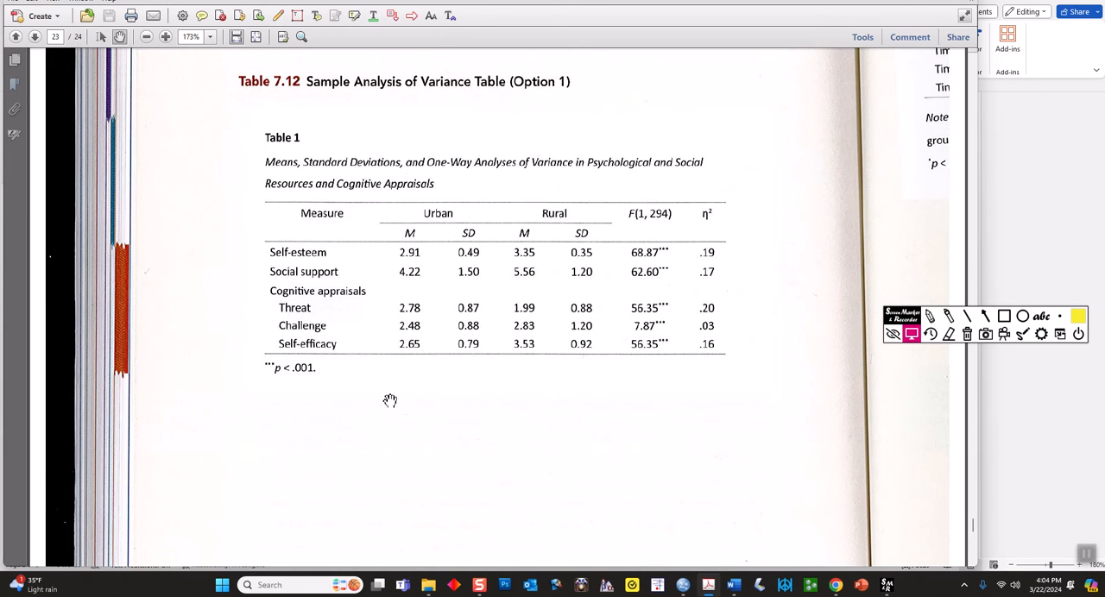
scroll(389, 401, "up", 6)
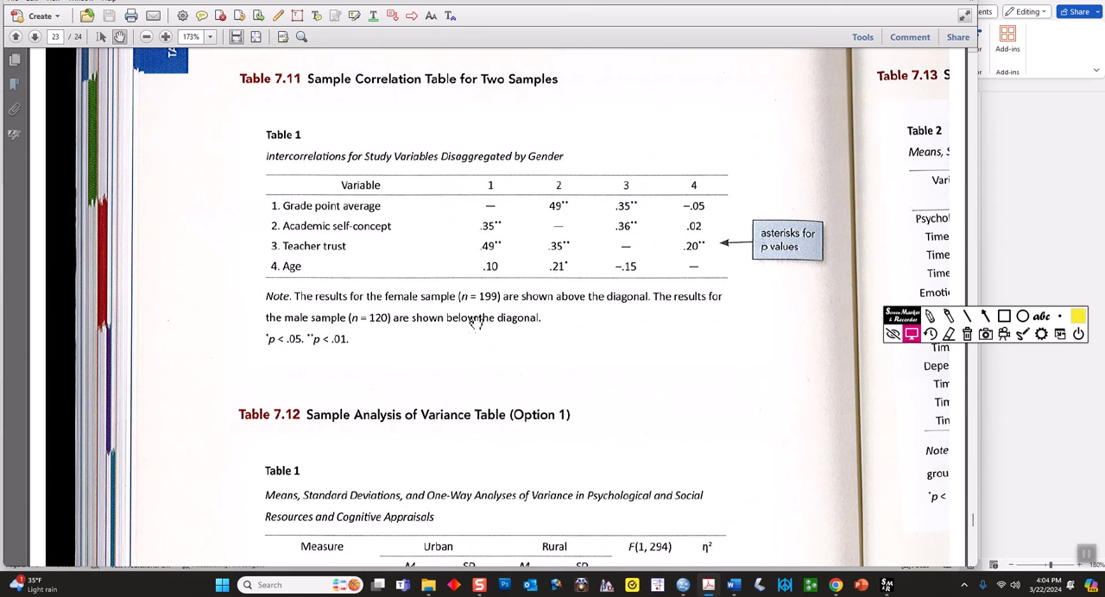
scroll(443, 329, "down", 2)
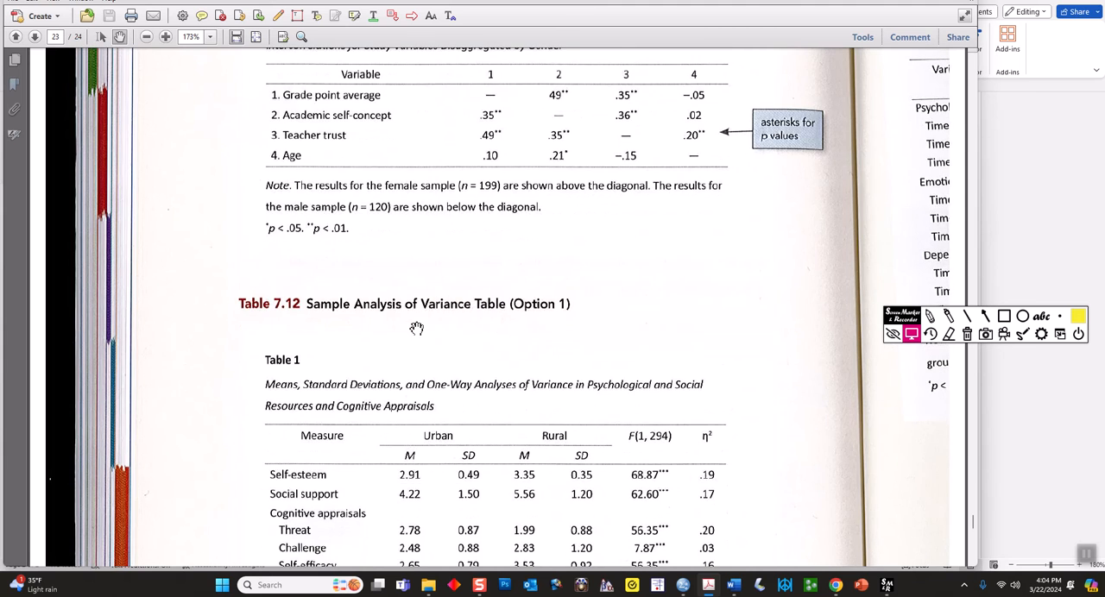
Underline "Analysis of Variance" and "One-Way Analyses" and circle the η² heading in sample Table 7.12 with the screen highlighter, and clear the marks
scroll(417, 329, "down", 2)
left_click(948, 316)
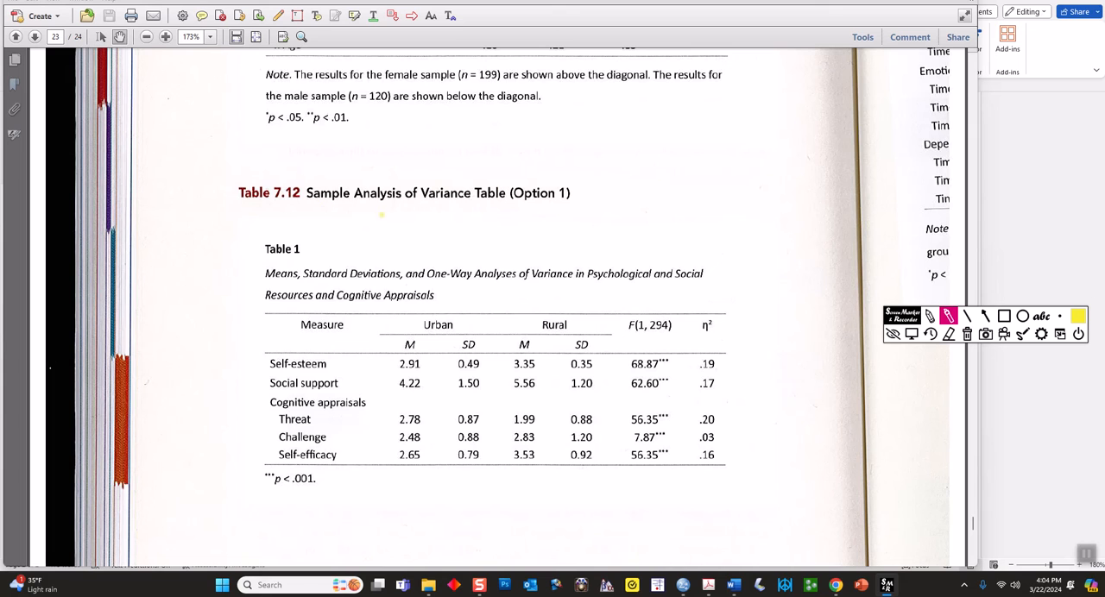
left_click_drag(307, 205, 494, 212)
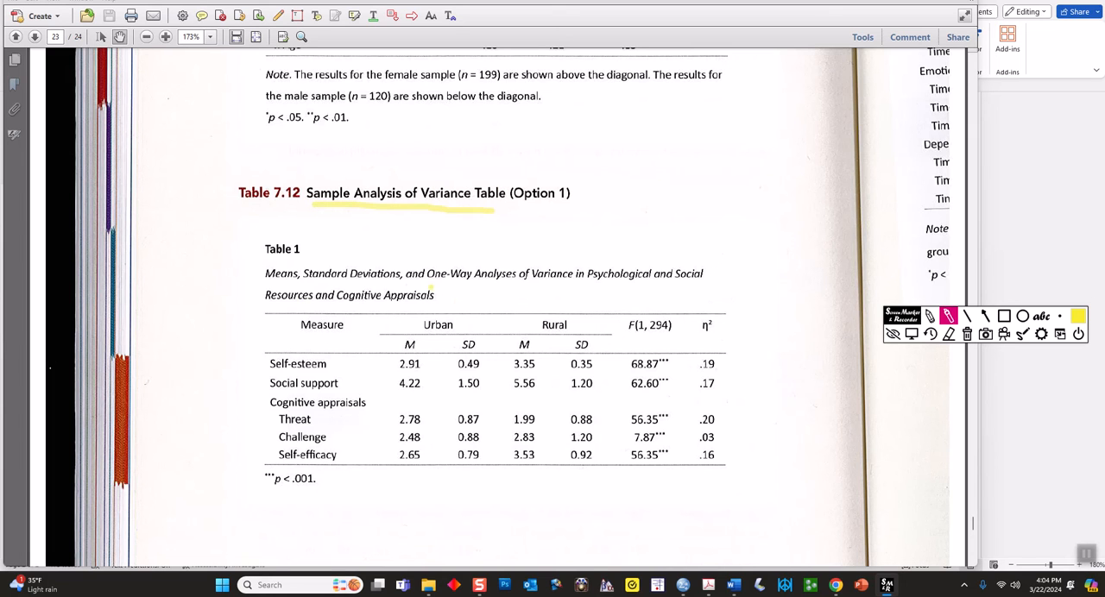
left_click_drag(428, 283, 513, 284)
mouse_move(723, 306)
left_mouse_down()
mouse_move(693, 326)
mouse_move(722, 338)
mouse_move(734, 304)
mouse_move(678, 301)
left_mouse_up()
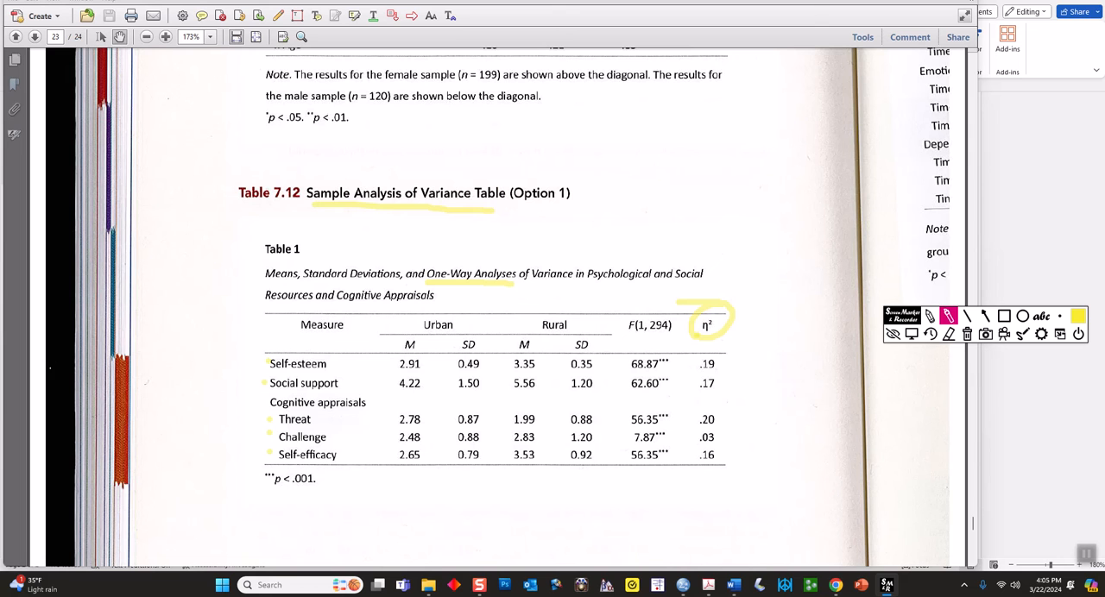
left_click(966, 334)
left_click(910, 334)
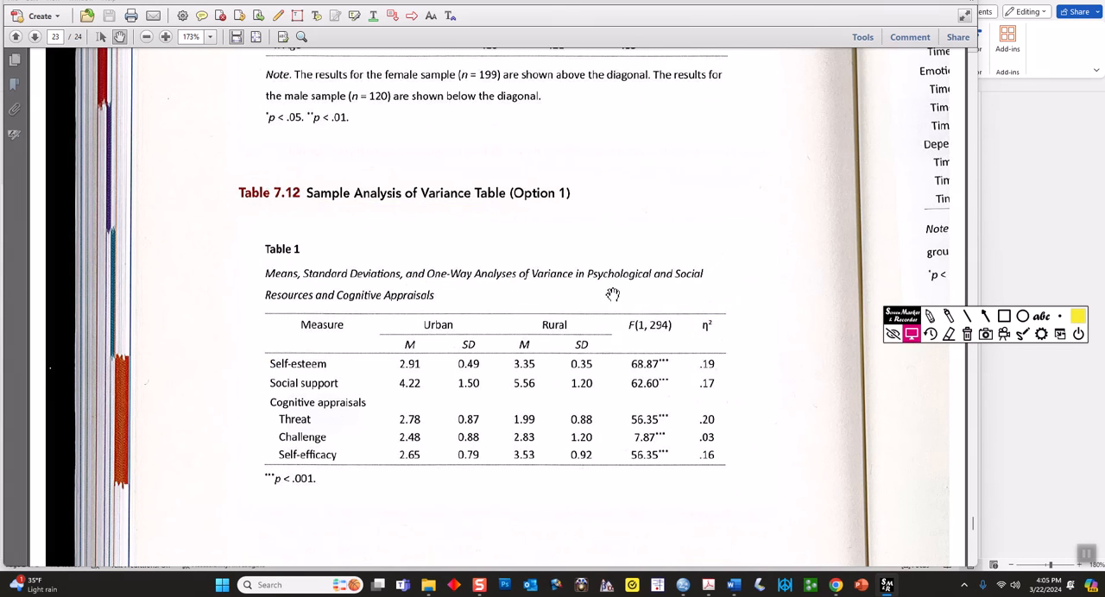
Mark "Two-Way", the Psychological strain section and its M and SD values in sample Table 7.13 with the screen highlighter, and clear the marks
scroll(604, 297, "down", 10)
scroll(604, 297, "down", 10)
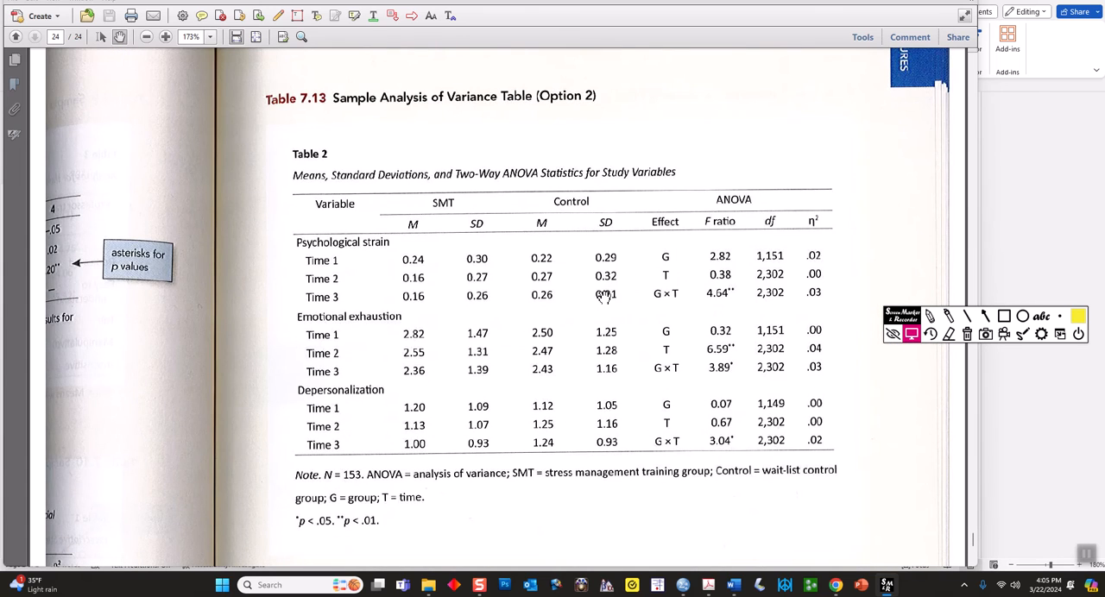
left_click(948, 316)
left_click_drag(458, 185, 505, 183)
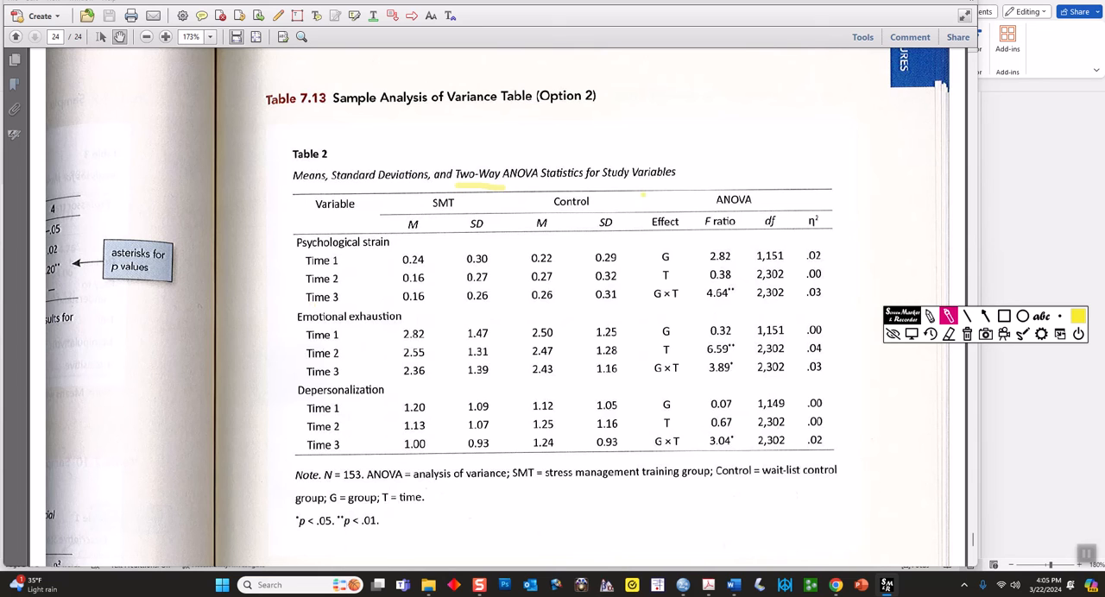
left_click_drag(638, 192, 643, 310)
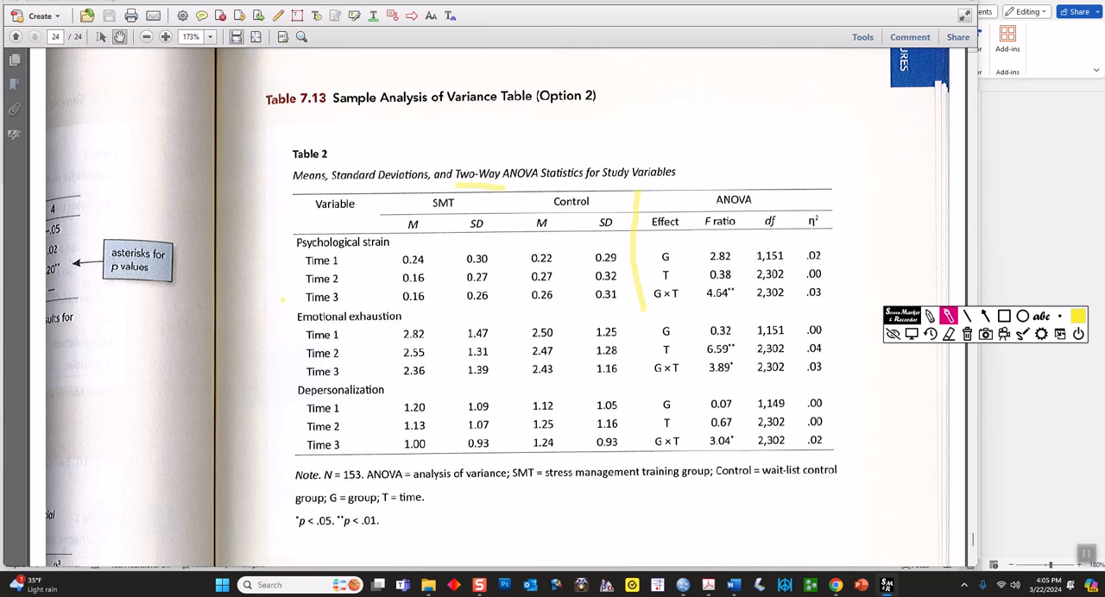
left_click_drag(289, 304, 862, 309)
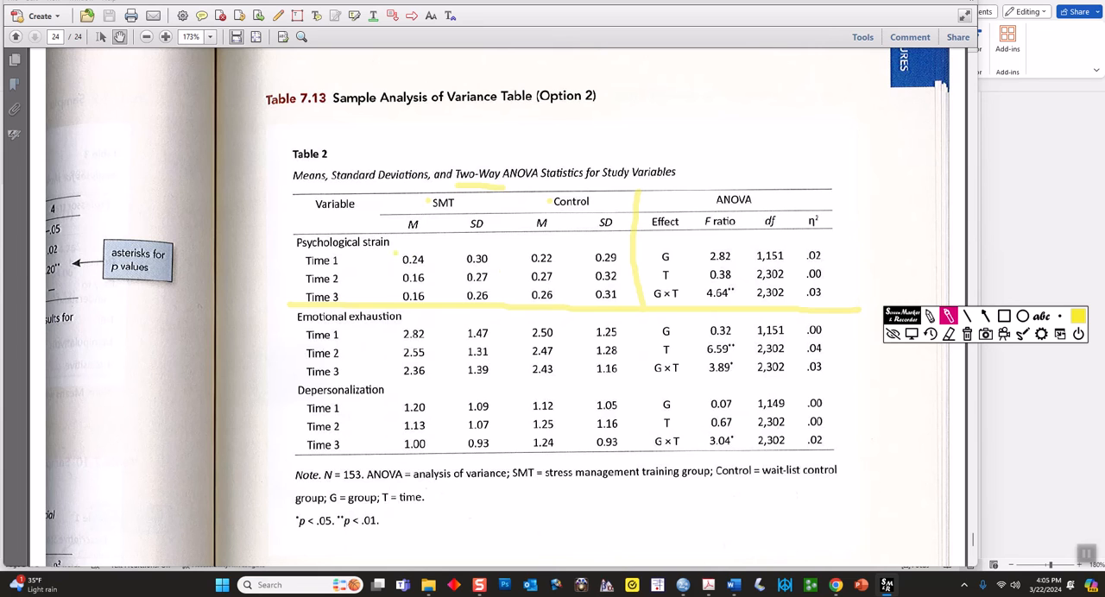
left_click_drag(302, 259, 301, 266)
mouse_move(415, 236)
left_mouse_down()
mouse_move(389, 264)
mouse_move(412, 304)
mouse_move(585, 312)
mouse_move(647, 245)
mouse_move(439, 236)
left_mouse_up()
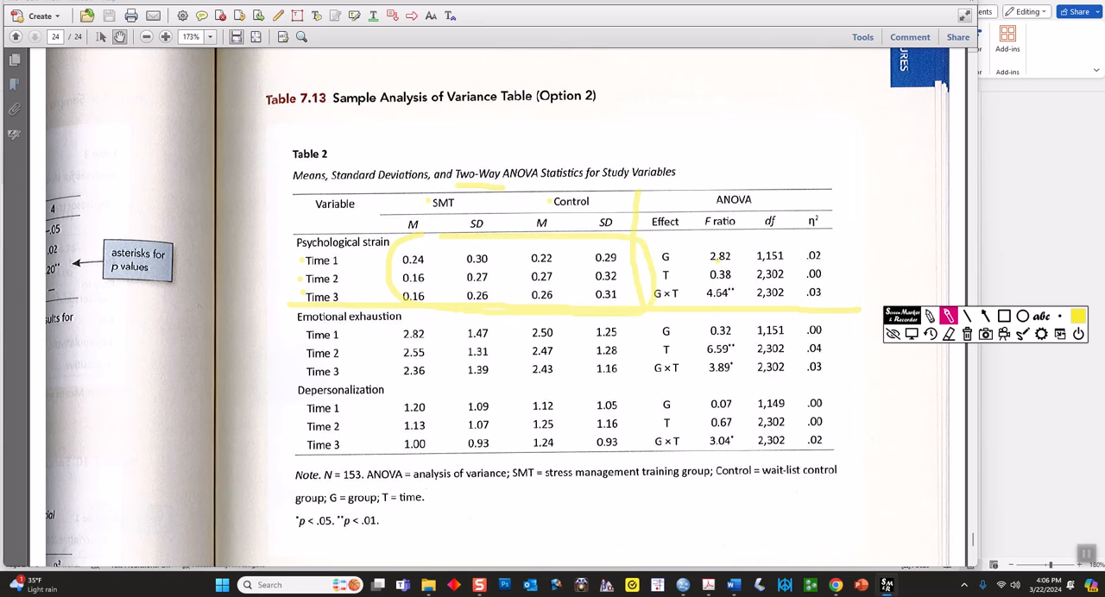
left_click(967, 335)
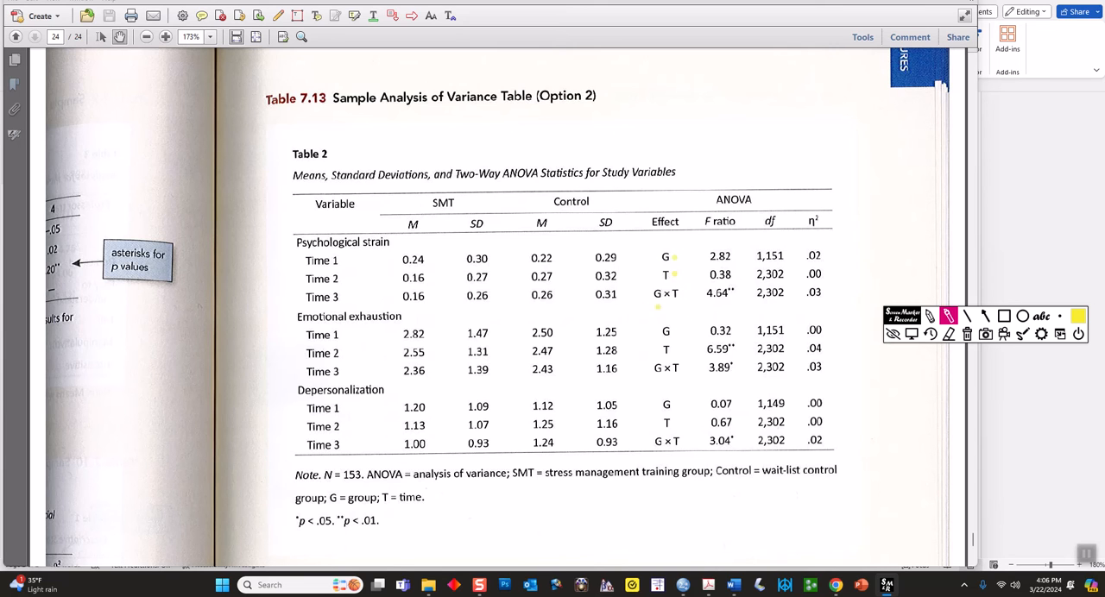
Highlight the G × T effect in Table 7.13 and underline the Psychological strain section across all columns
left_click_drag(656, 304, 682, 304)
left_click_drag(299, 309, 851, 297)
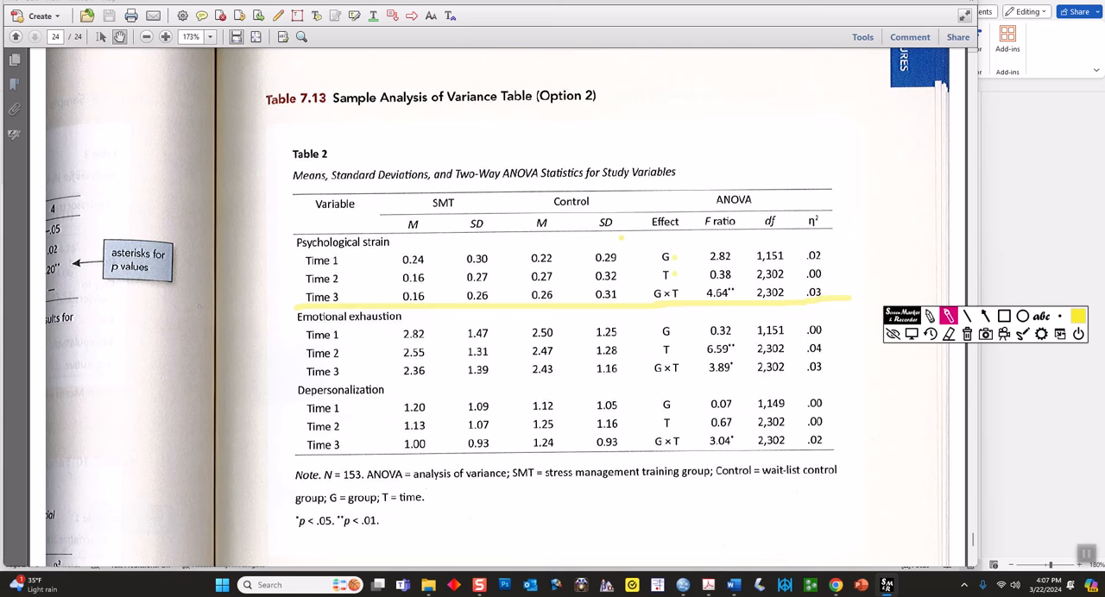
Clear the screen marks and switch to the Gender and Anxiety document in Word to examine Tables 1 and 2
left_click(966, 335)
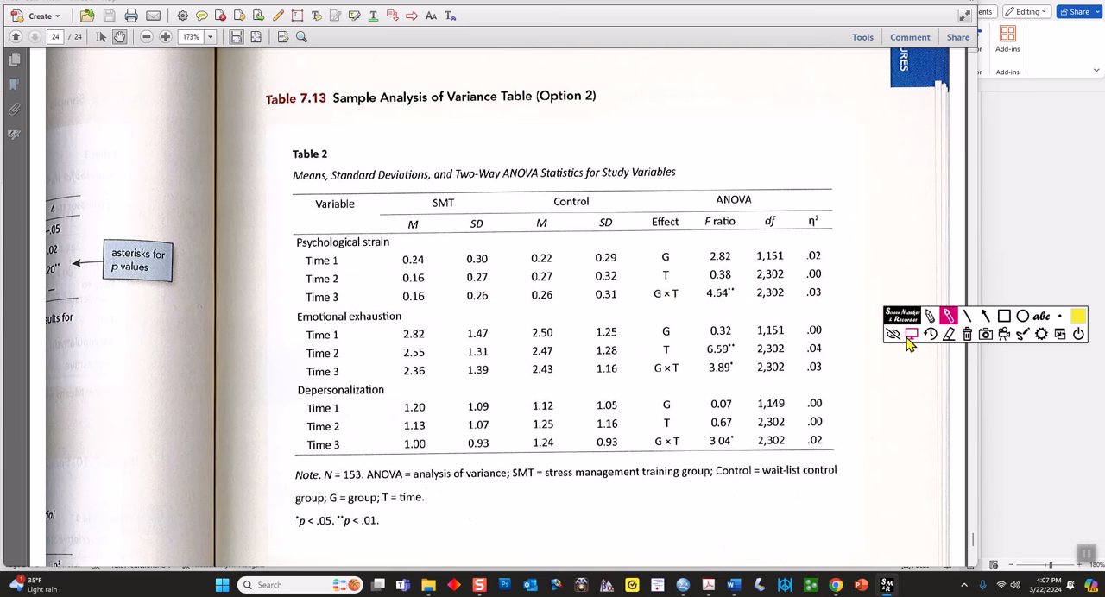
left_click(911, 336)
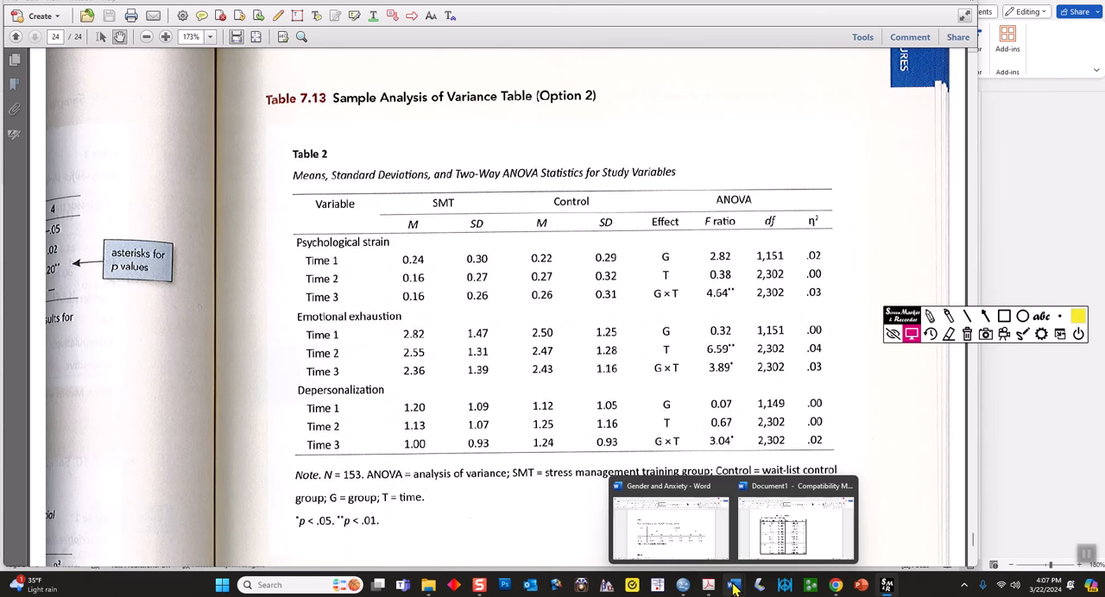
left_click(675, 509)
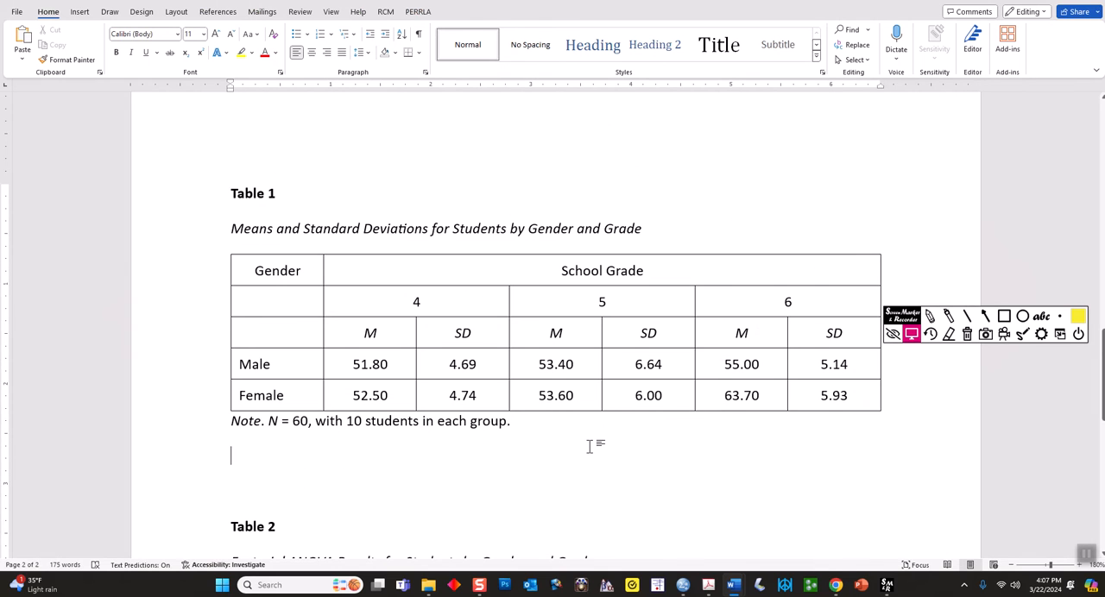
scroll(590, 446, "down", 5)
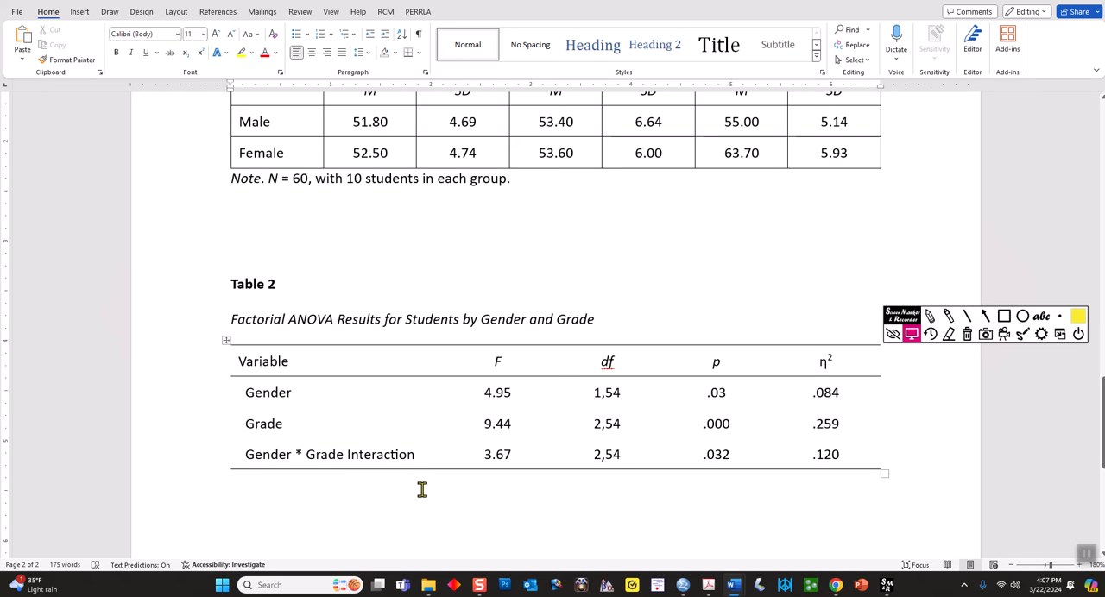
scroll(422, 490, "up", 3)
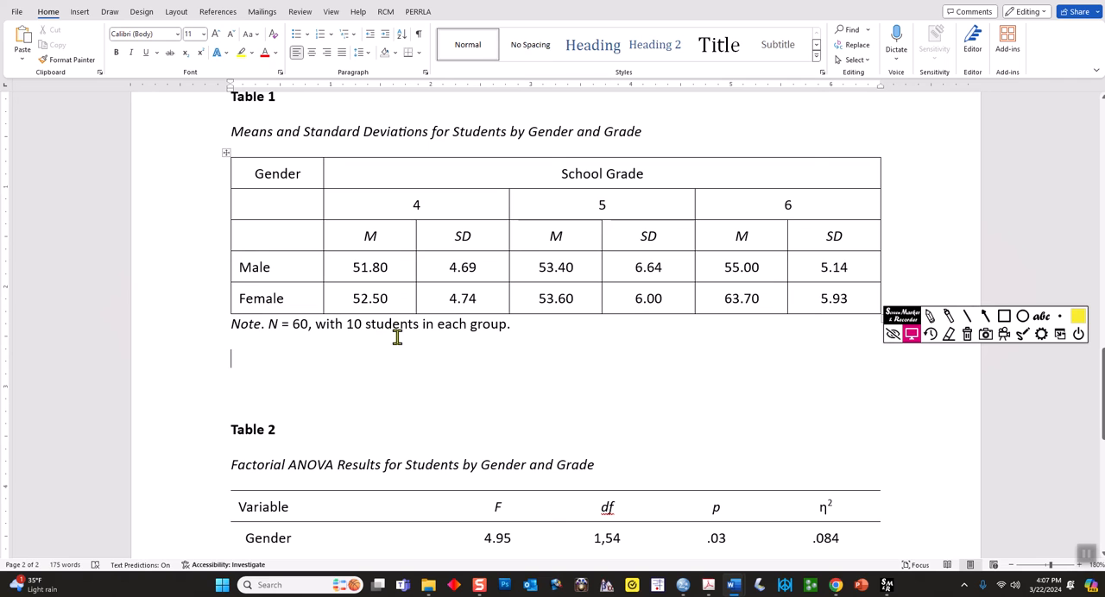
Select the grade headings 4, 5 and 6 in Table 1 to review its layout, and release the selection
left_click_drag(385, 205, 765, 215)
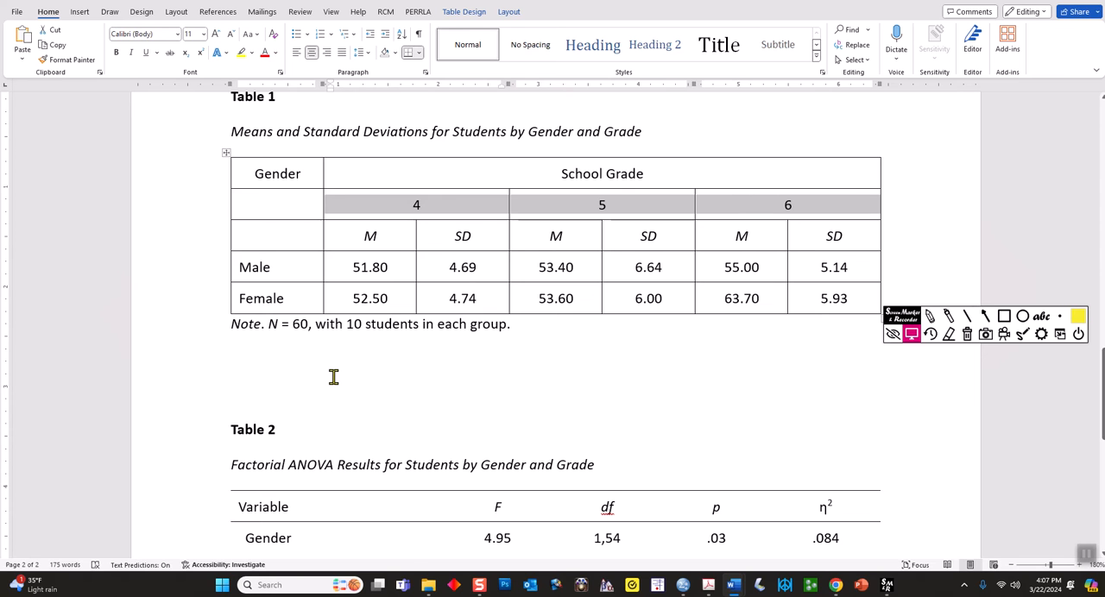
scroll(334, 377, "down", 1)
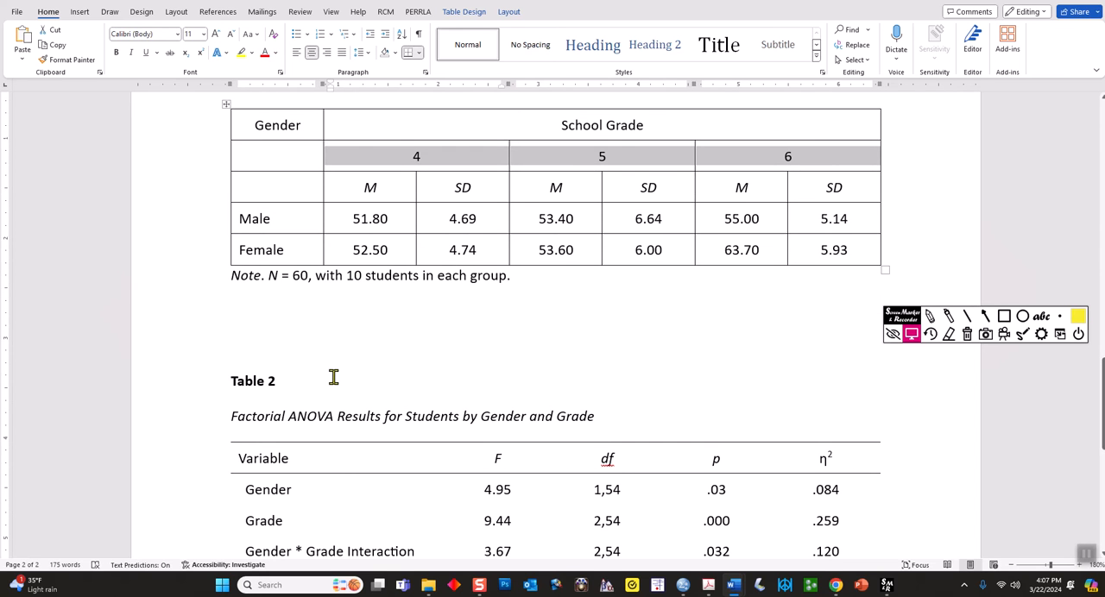
scroll(333, 377, "up", 2)
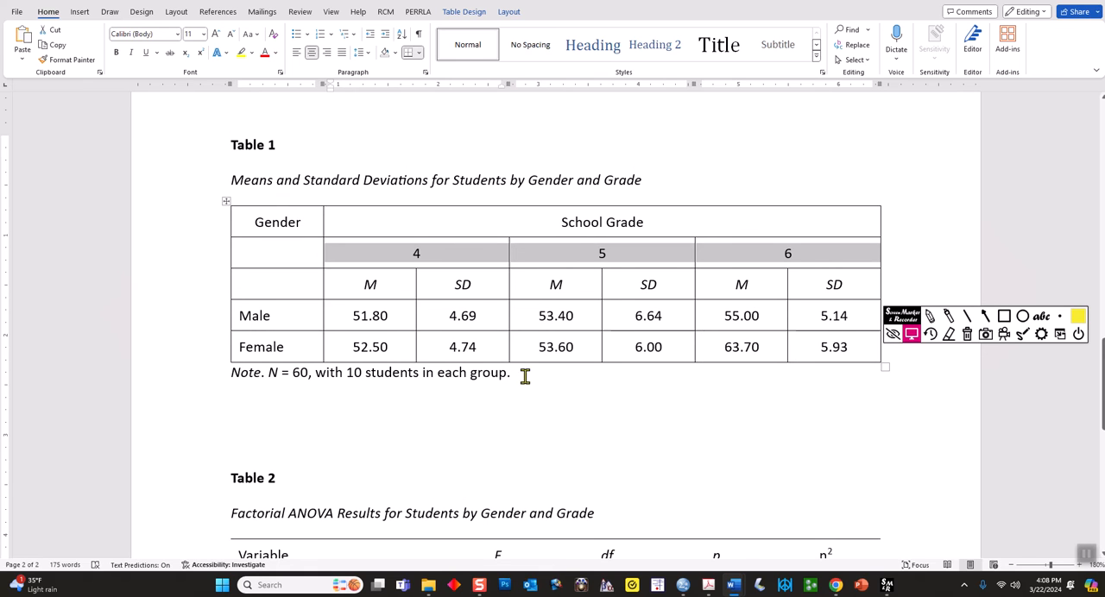
scroll(523, 376, "up", 1)
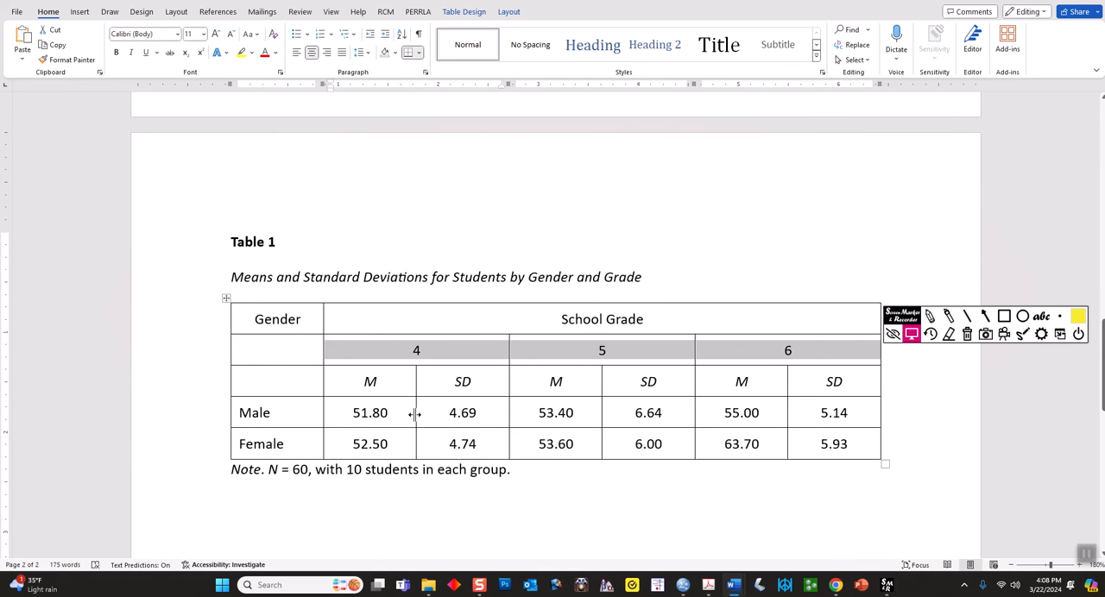
left_click(676, 409)
left_click(685, 405)
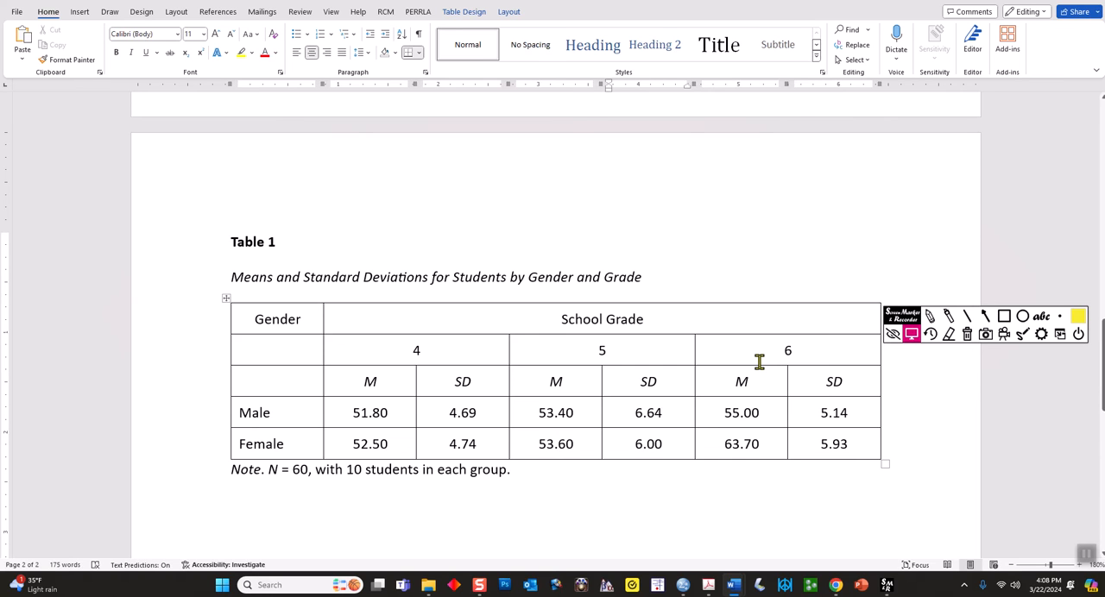
Mark each column along the Female row and underline the School Grade heading in Table 1 with the screen highlighter, and clear the marks
left_click(947, 317)
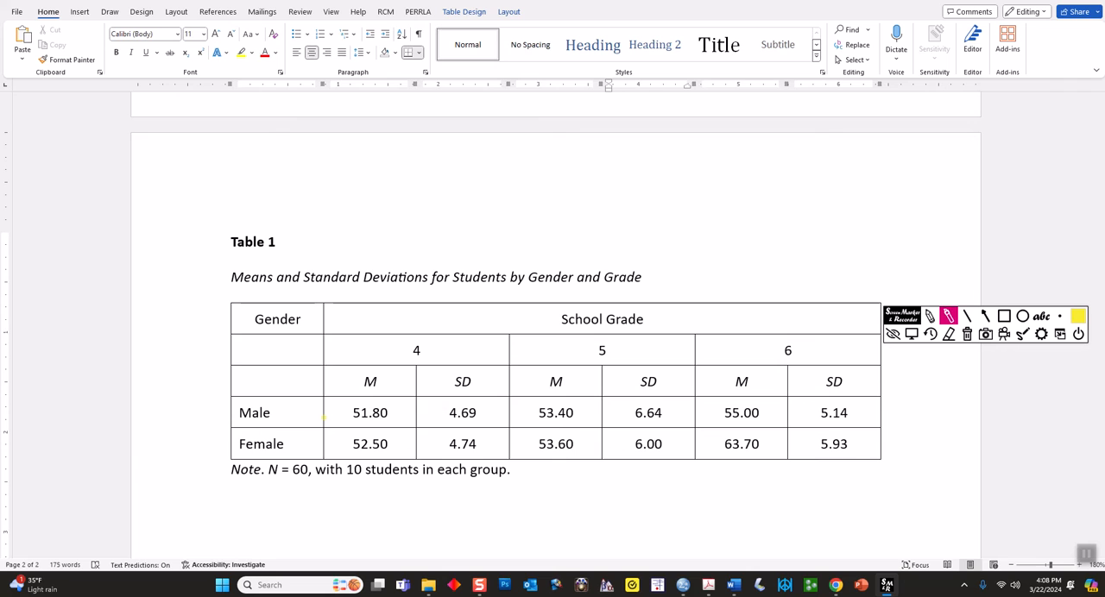
left_click_drag(292, 444, 357, 460)
left_click_drag(458, 447, 469, 458)
left_click_drag(556, 444, 563, 454)
left_click_drag(726, 440, 734, 449)
left_click_drag(812, 442, 818, 455)
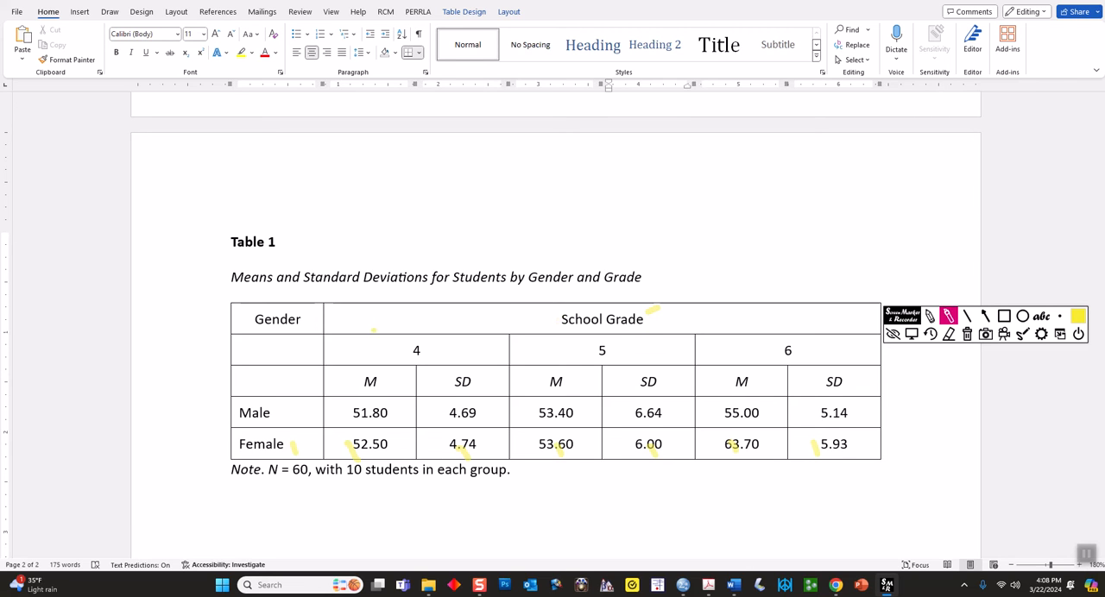
left_click_drag(337, 326, 842, 335)
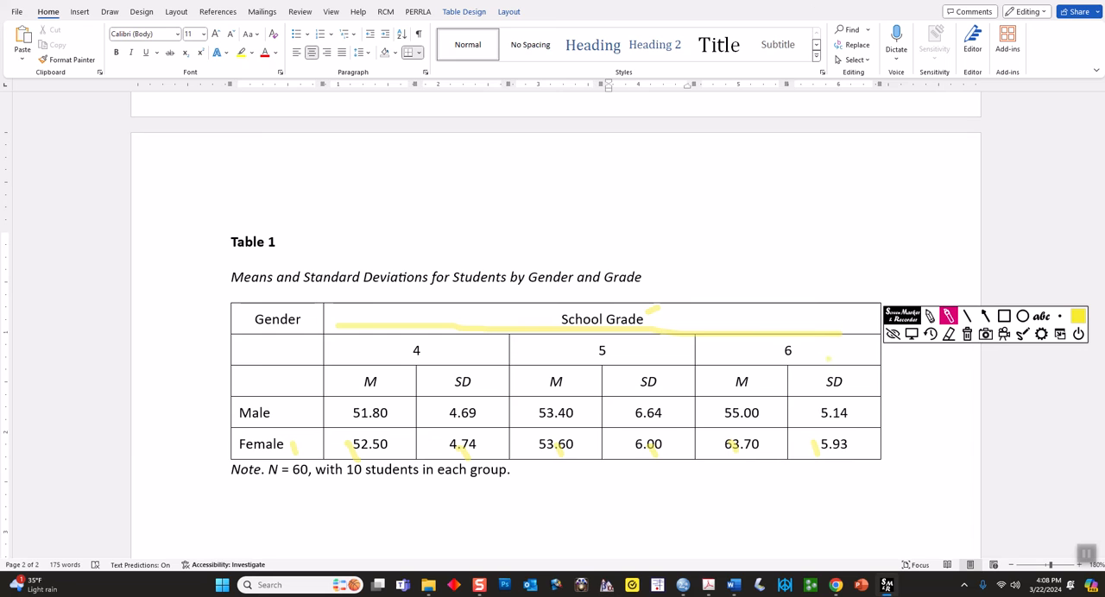
left_click(967, 336)
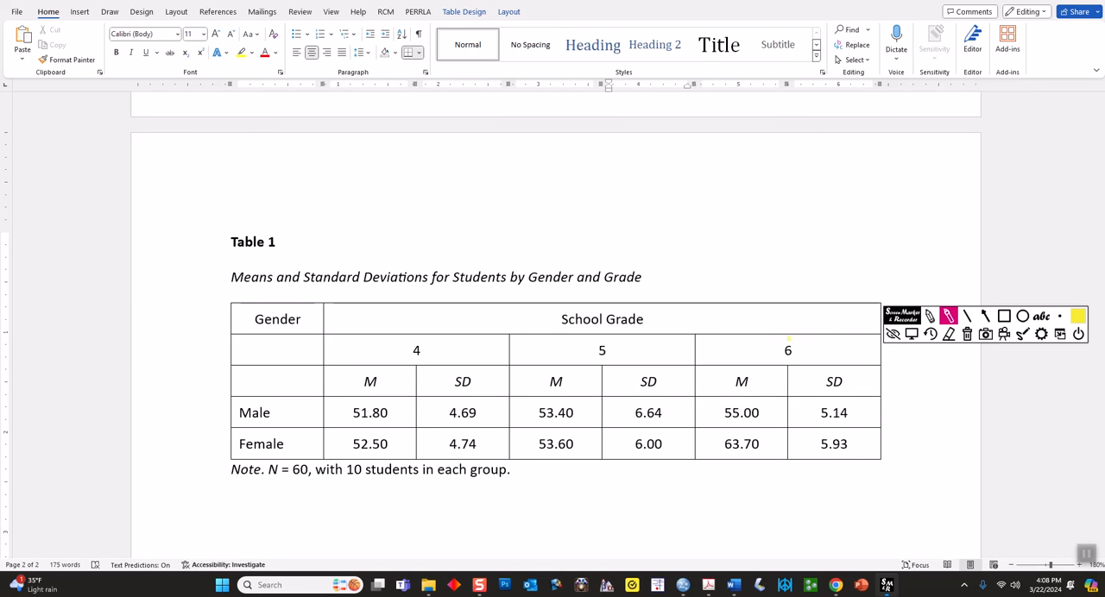
Tick off the rows beside Table 1 with the screen highlighter, and clear the marks to return to normal pointer mode
left_click_drag(209, 314, 218, 315)
left_click_drag(211, 354, 221, 354)
left_click(967, 334)
left_click(913, 336)
Add three blank lines above the Table 2 heading and place the cursor at the start of the new space
scroll(773, 445, "down", 3)
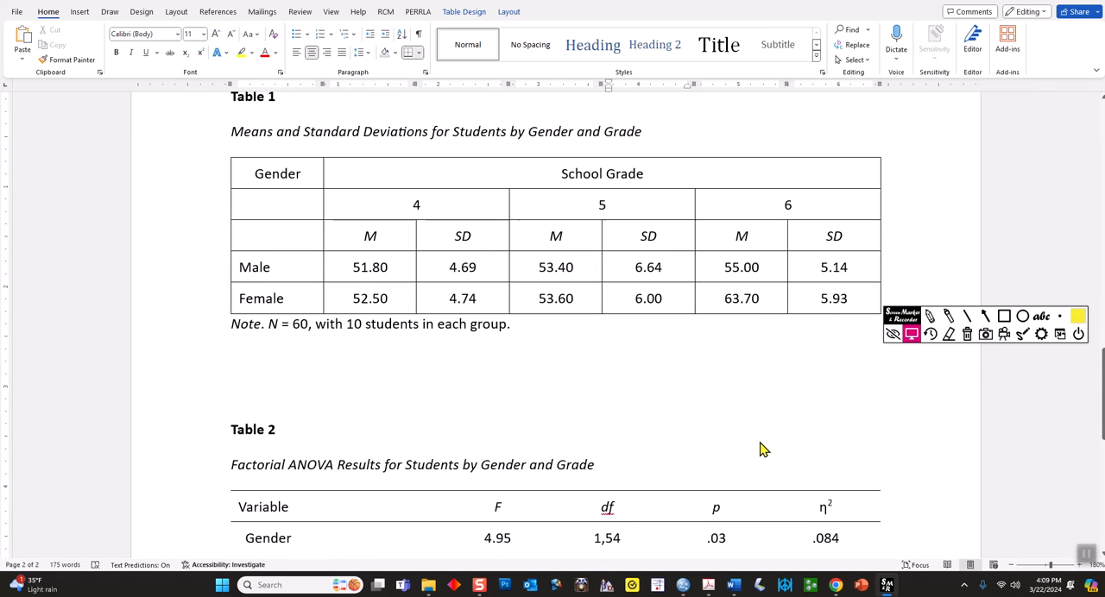
left_click(245, 382)
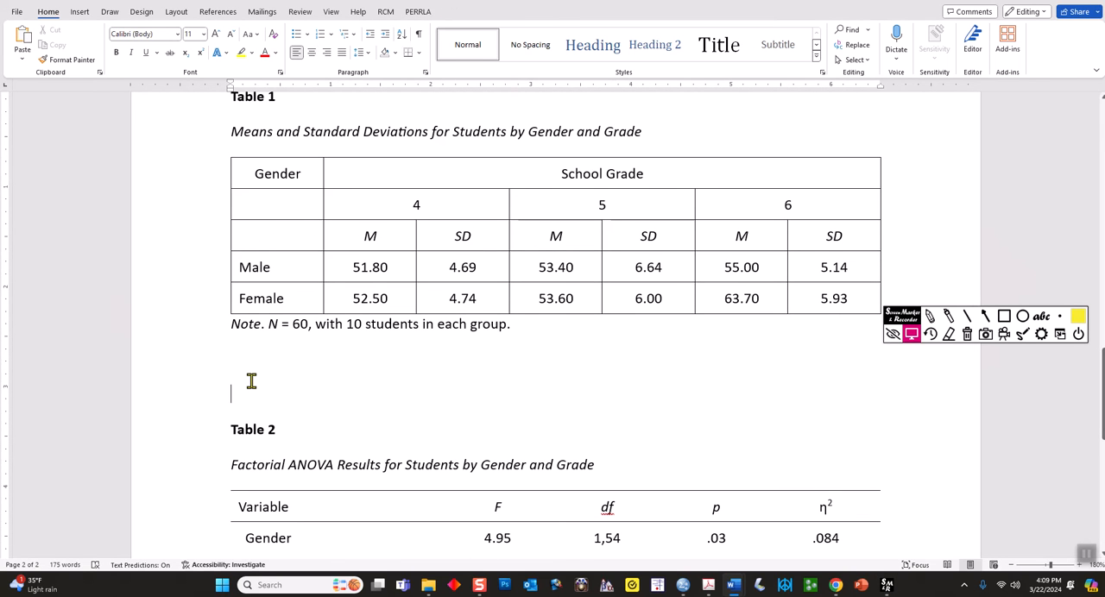
key("Return")
key("Return")
key("Return")
key("Up")
key("Up")
key("Up")
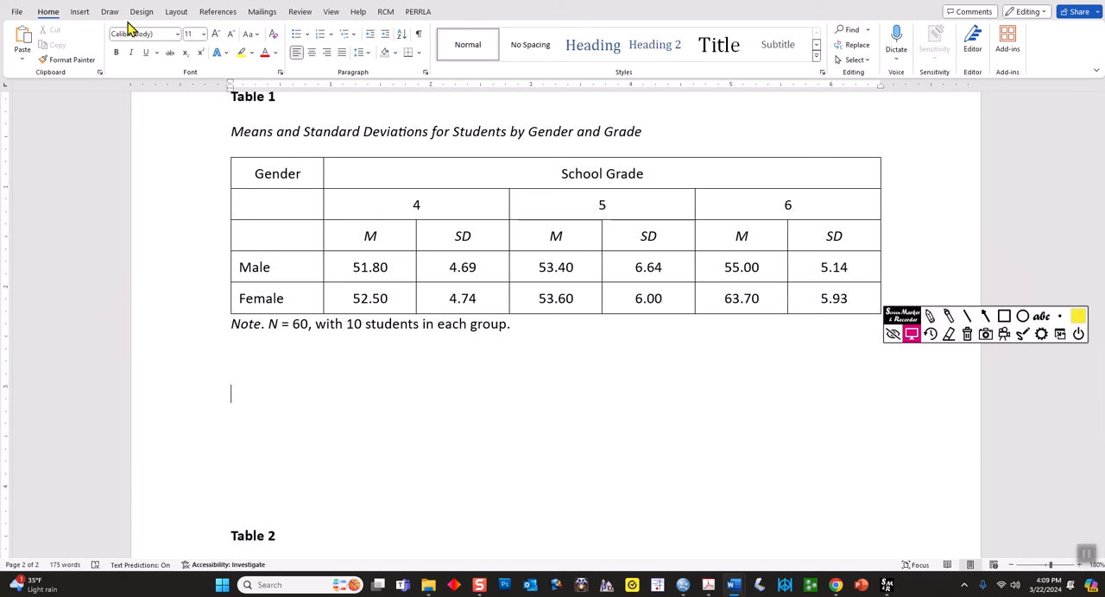
Insert a table with seven columns and five rows in the space between Table 1 and Table 2
left_click(79, 12)
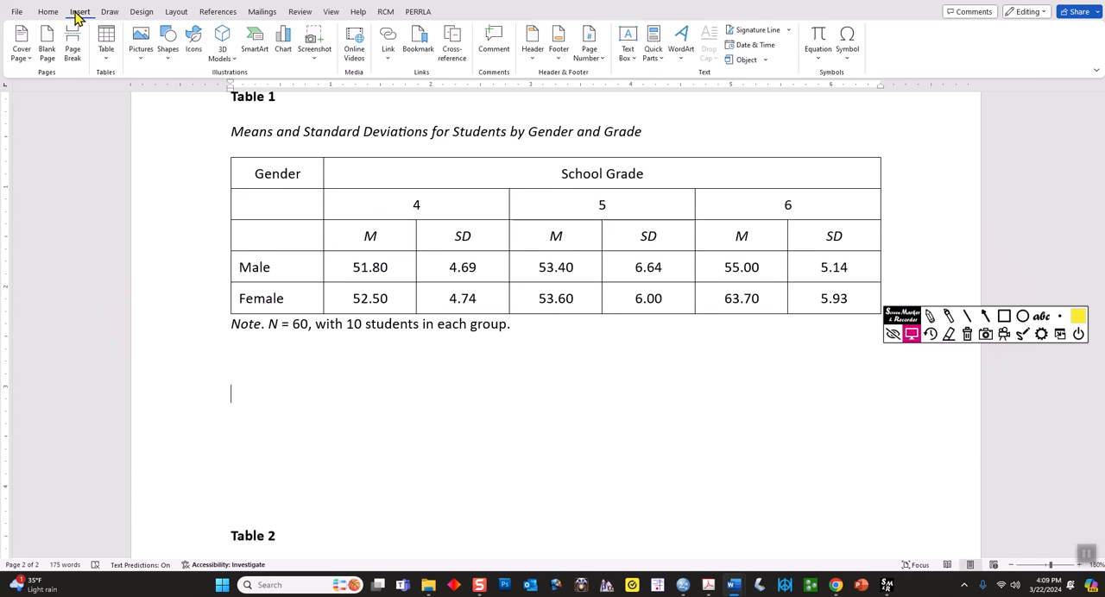
left_click(105, 41)
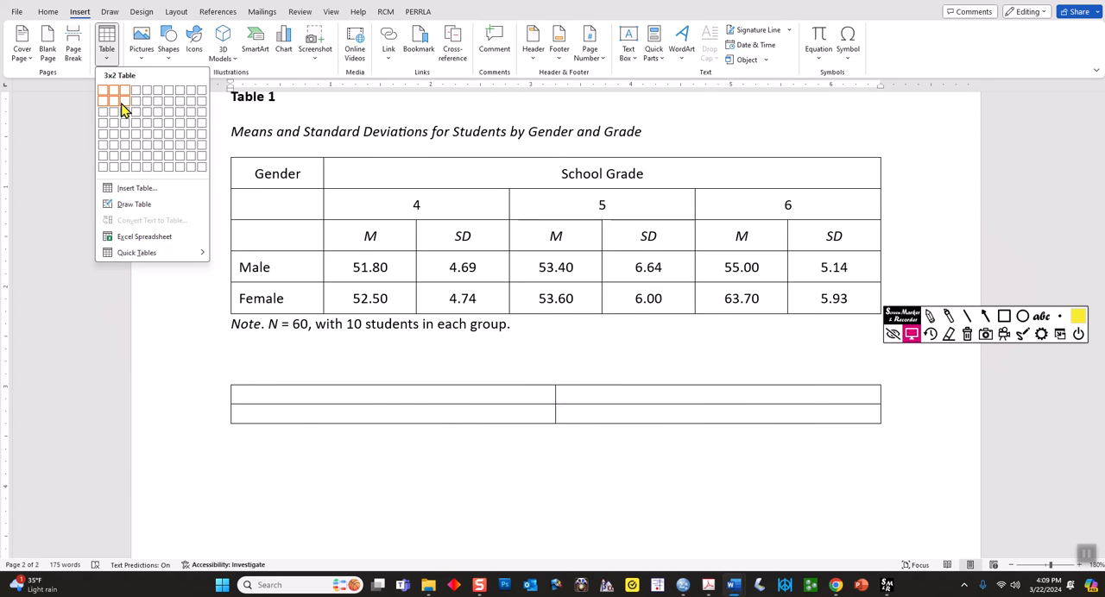
left_click(168, 140)
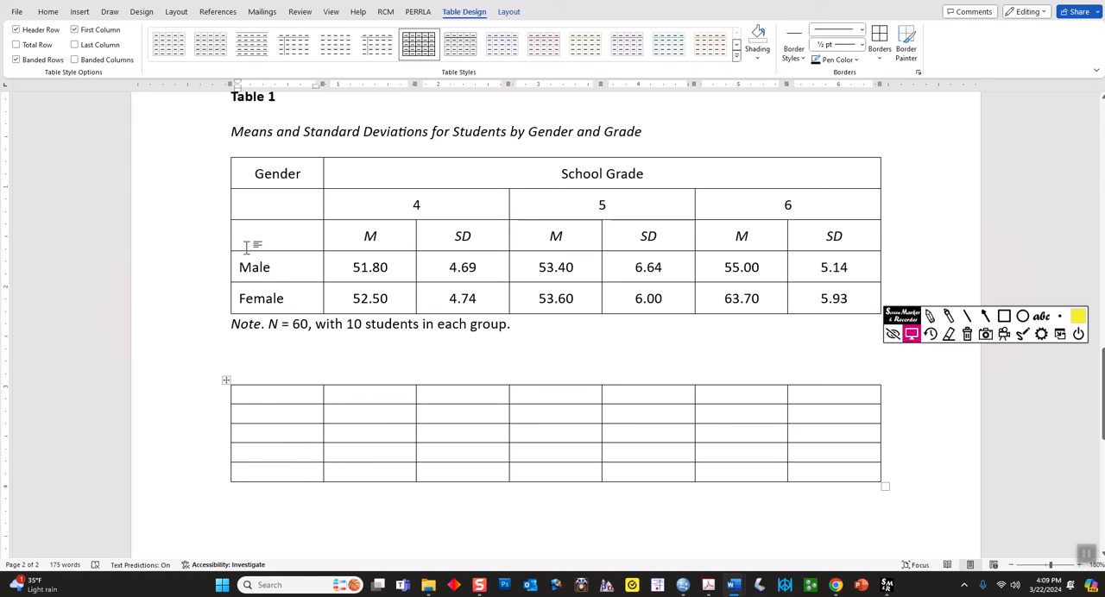
Increase the height of the new table's last row and distribute all its rows evenly
scroll(269, 402, "down", 1)
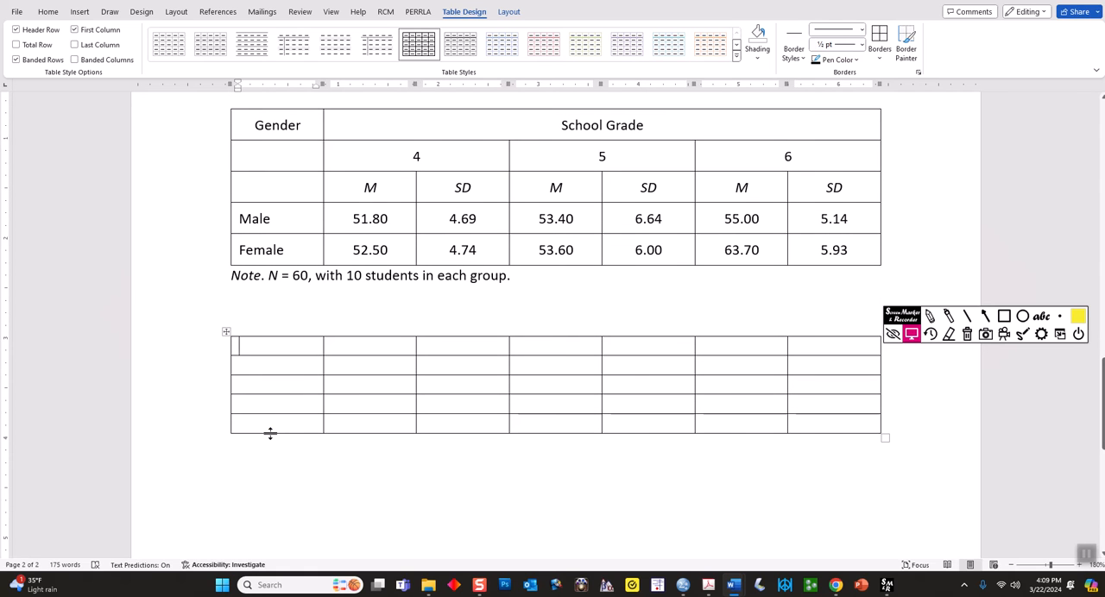
left_click_drag(269, 434, 266, 492)
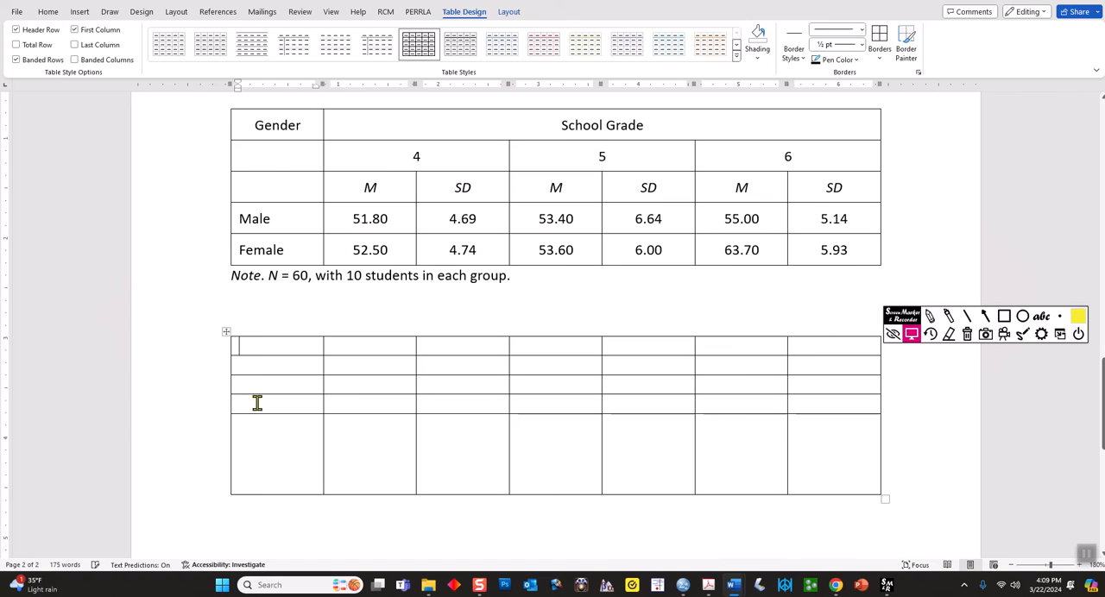
left_click(227, 332)
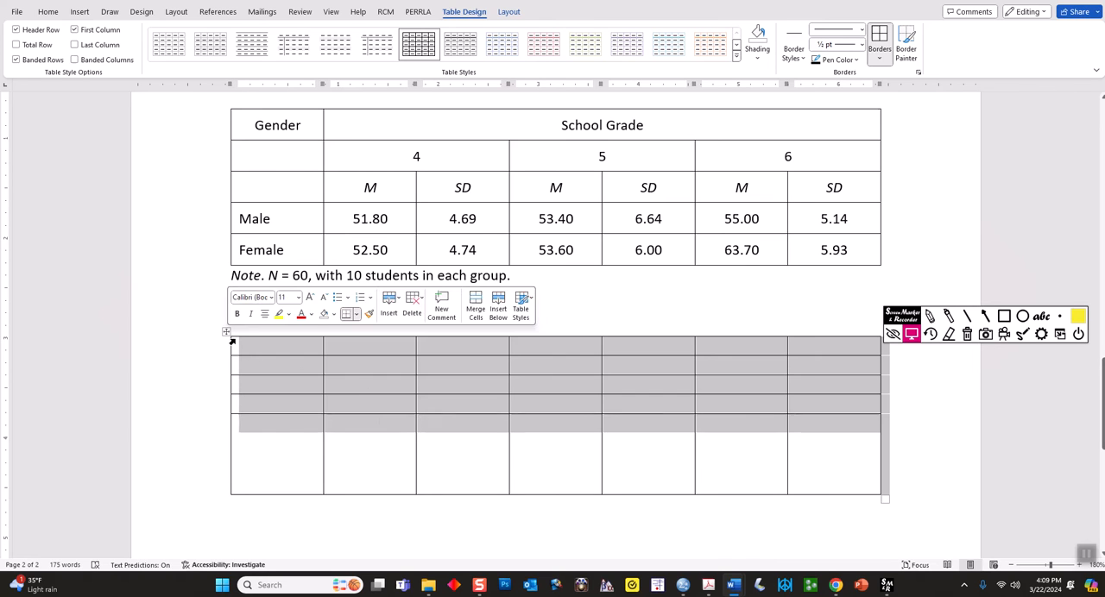
right_click(363, 393)
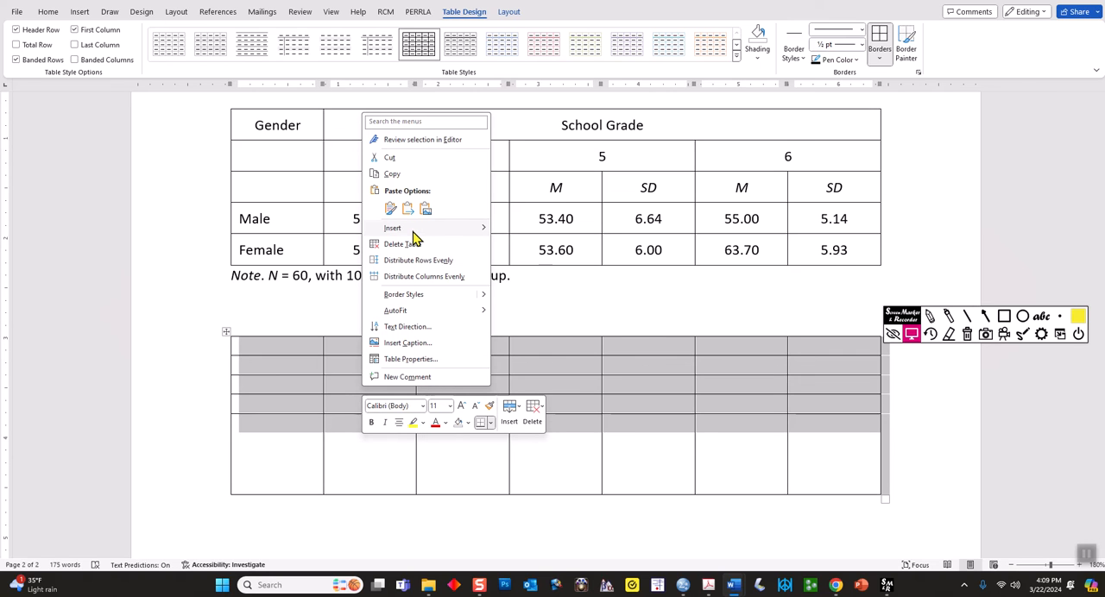
mouse_move(414, 237)
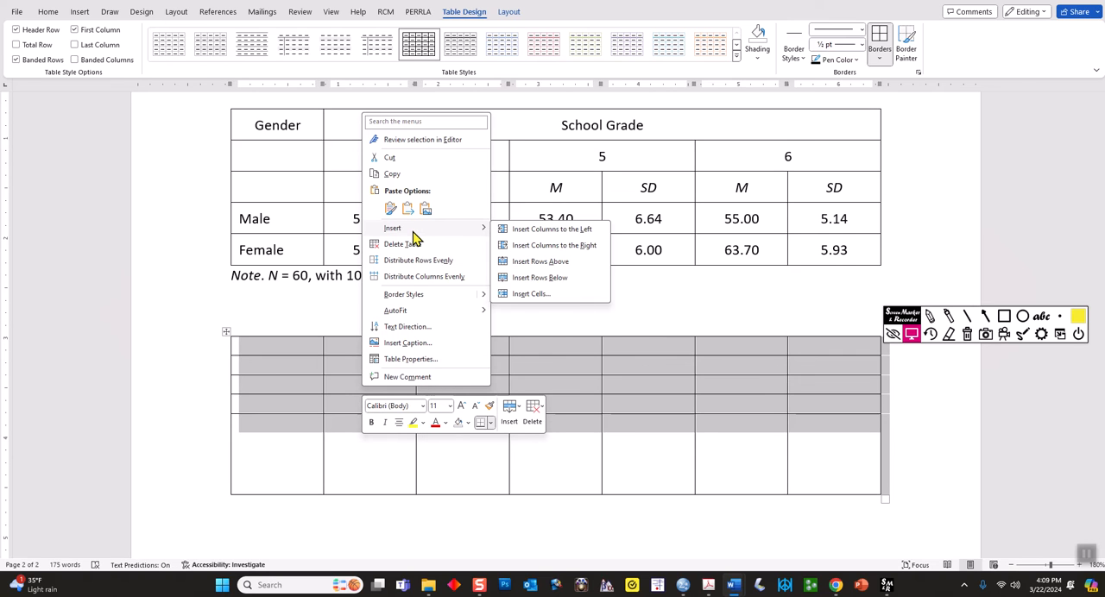
left_click(308, 448)
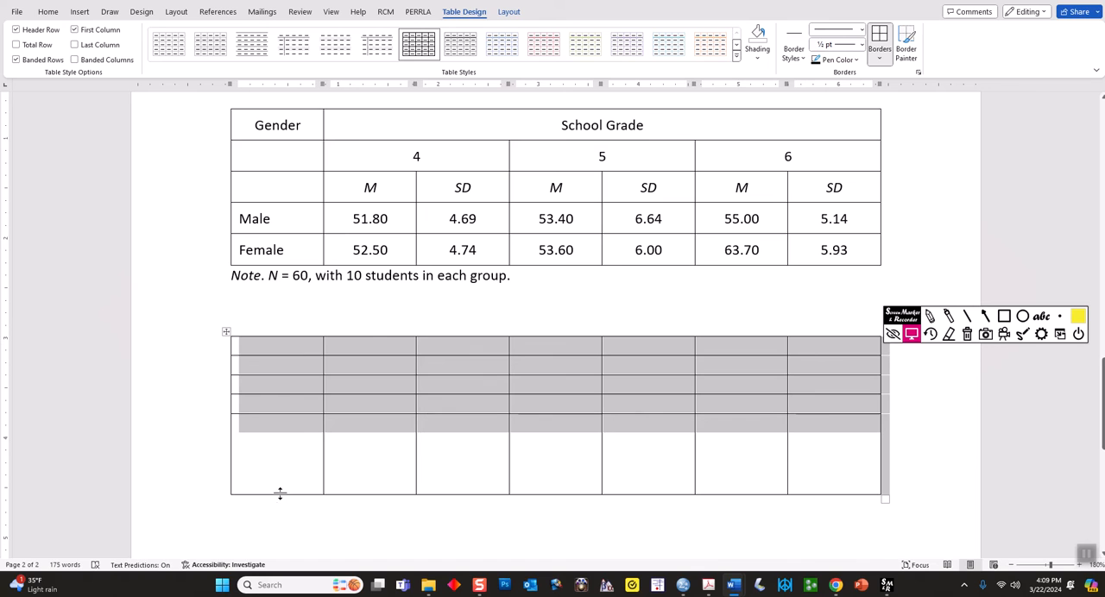
right_click(276, 382)
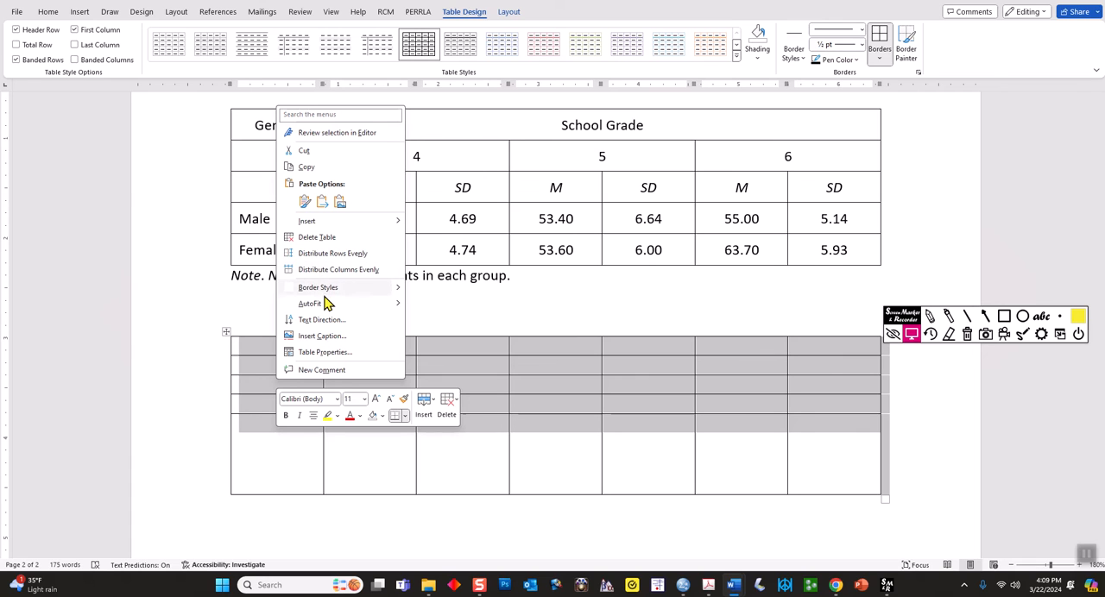
left_click(318, 257)
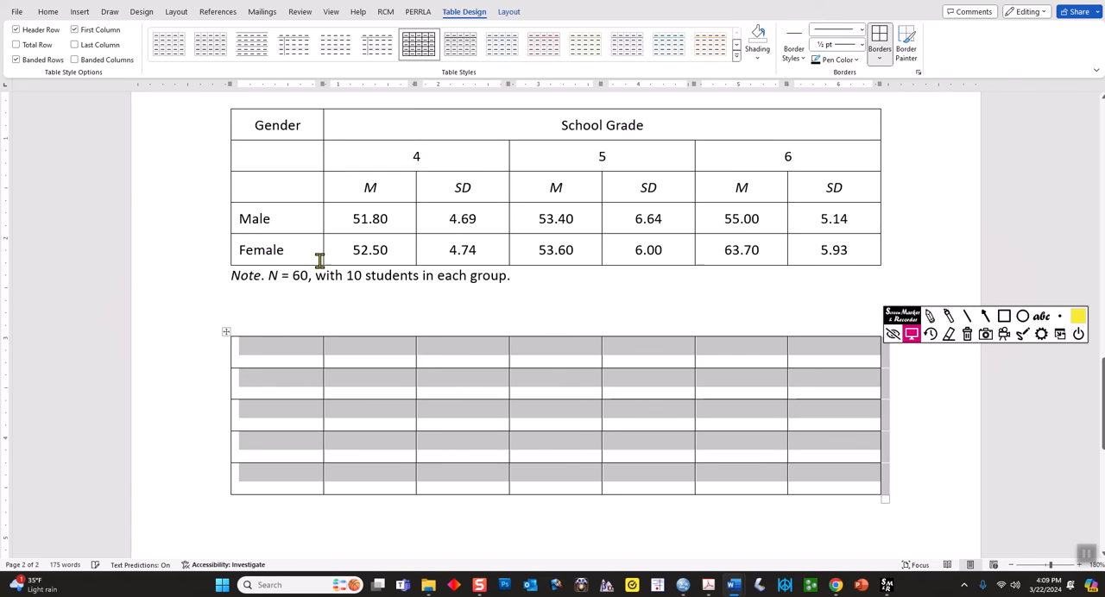
left_click(371, 448)
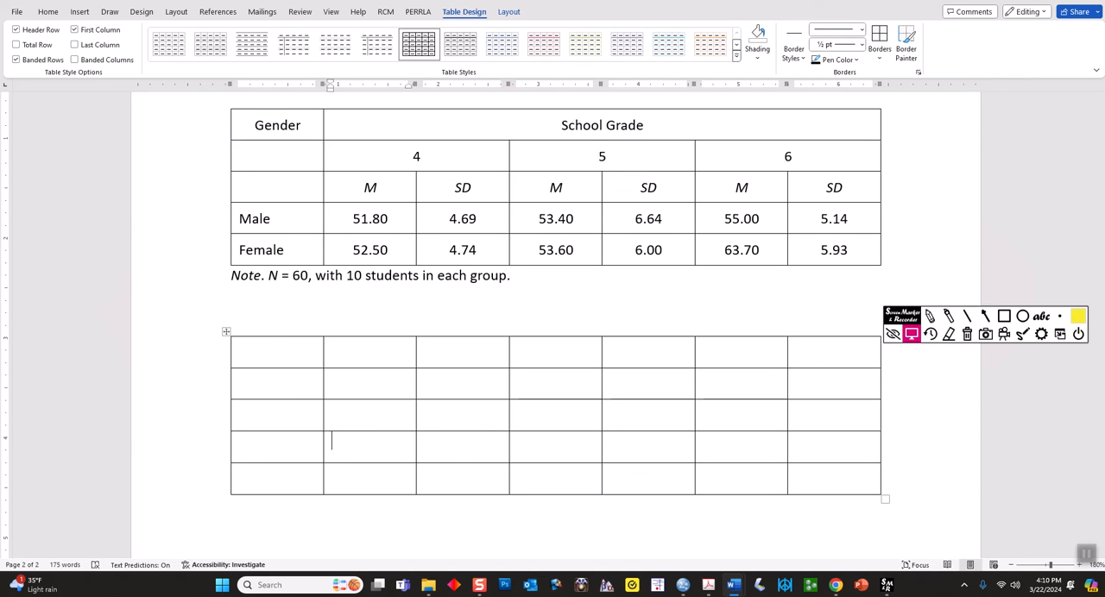
Undo the row distribution and the last row's resizing in the new table, and redo both
key("ctrl+z")
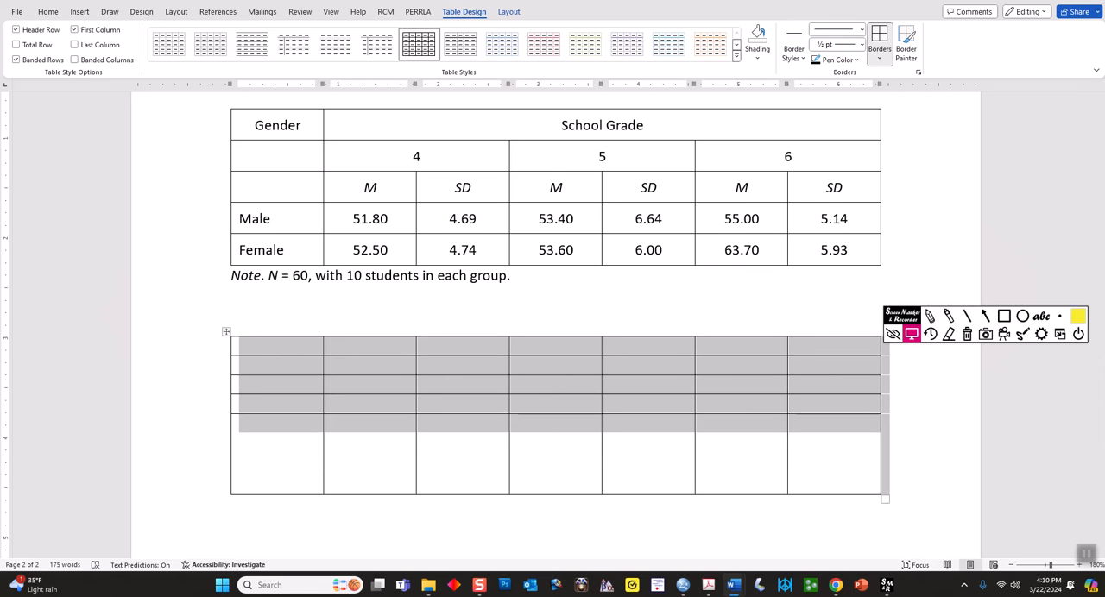
key("ctrl+z")
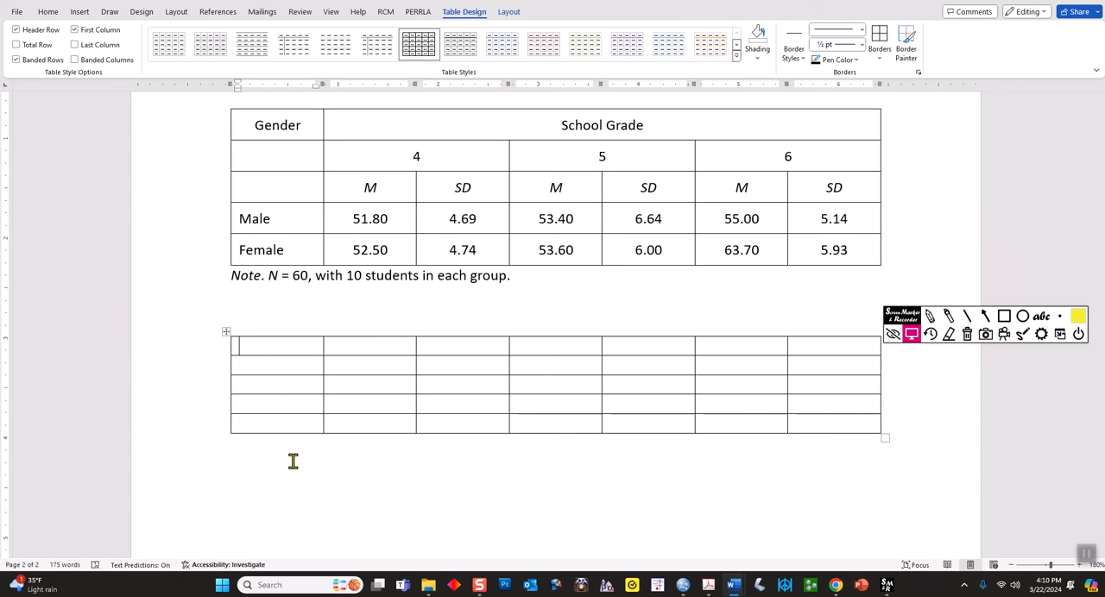
key("ctrl+y")
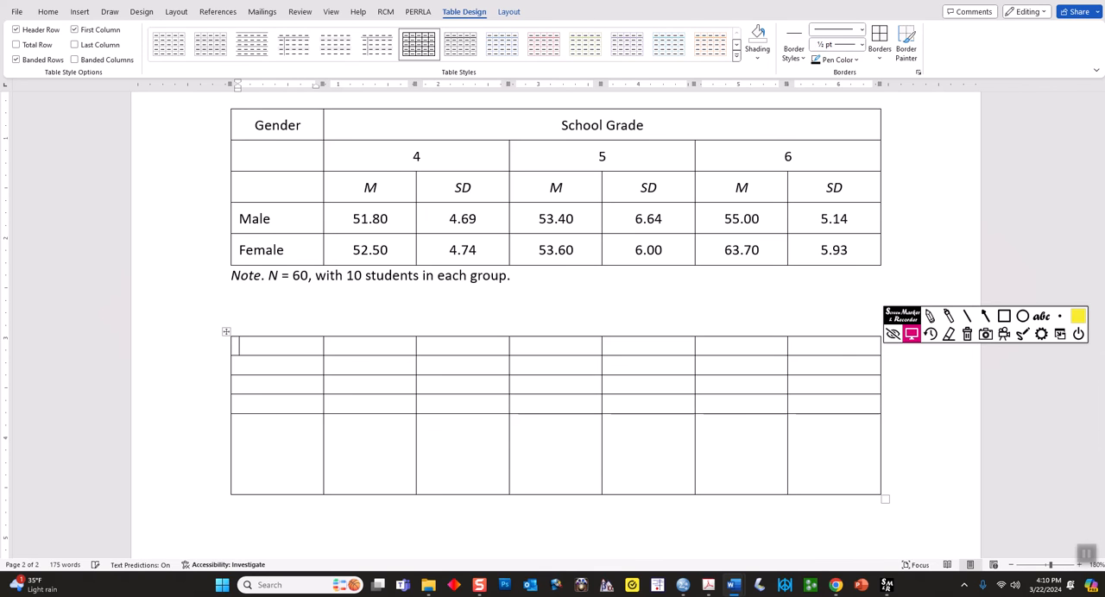
key("ctrl+y")
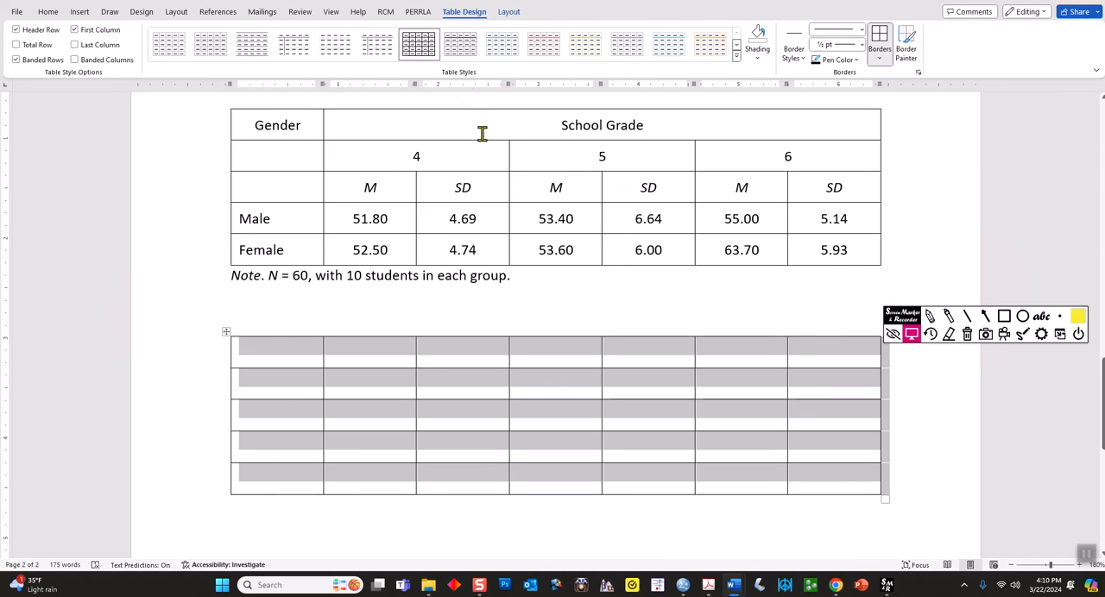
Centre the contents of all cells in the new table horizontally and vertically
left_click(509, 12)
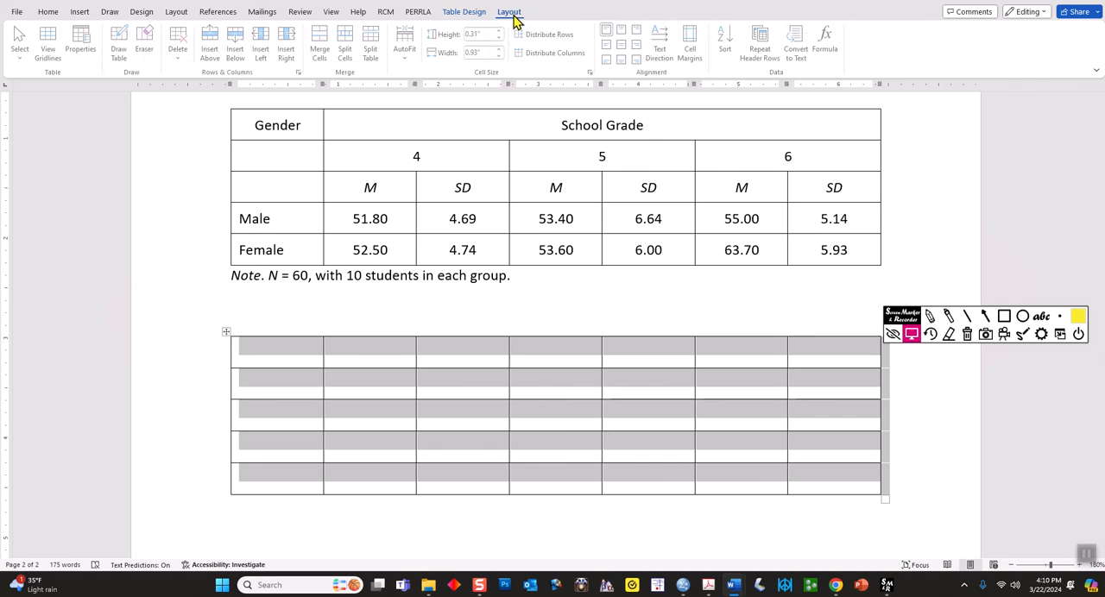
left_click(625, 49)
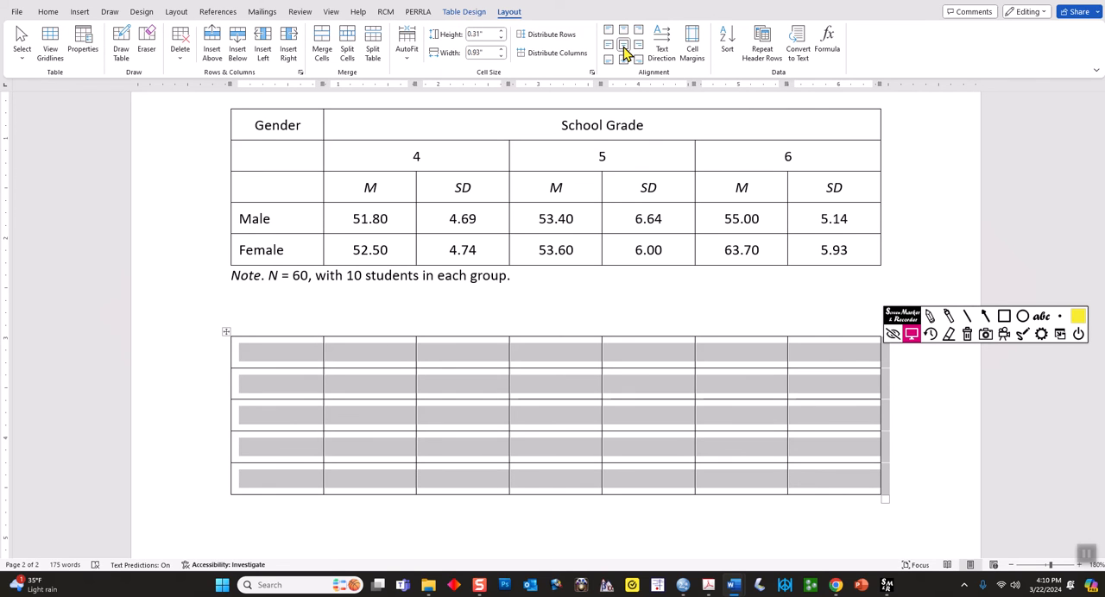
left_click(947, 316)
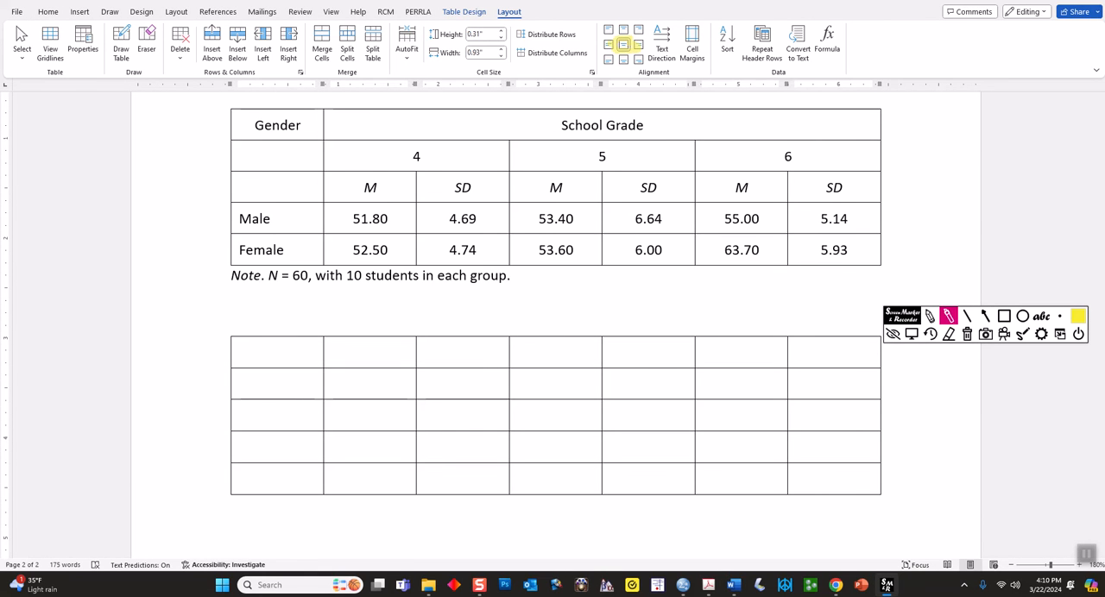
mouse_move(499, 19)
left_mouse_down()
mouse_move(518, 22)
mouse_move(520, 8)
left_mouse_up()
left_click(967, 335)
left_click(913, 335)
left_click(589, 362)
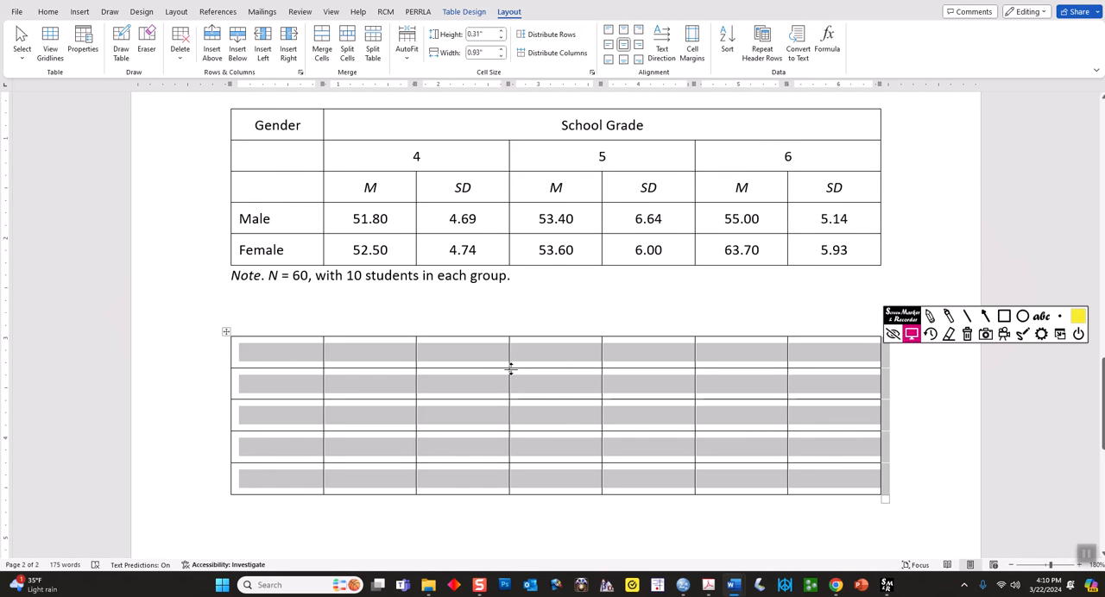
left_click(552, 357)
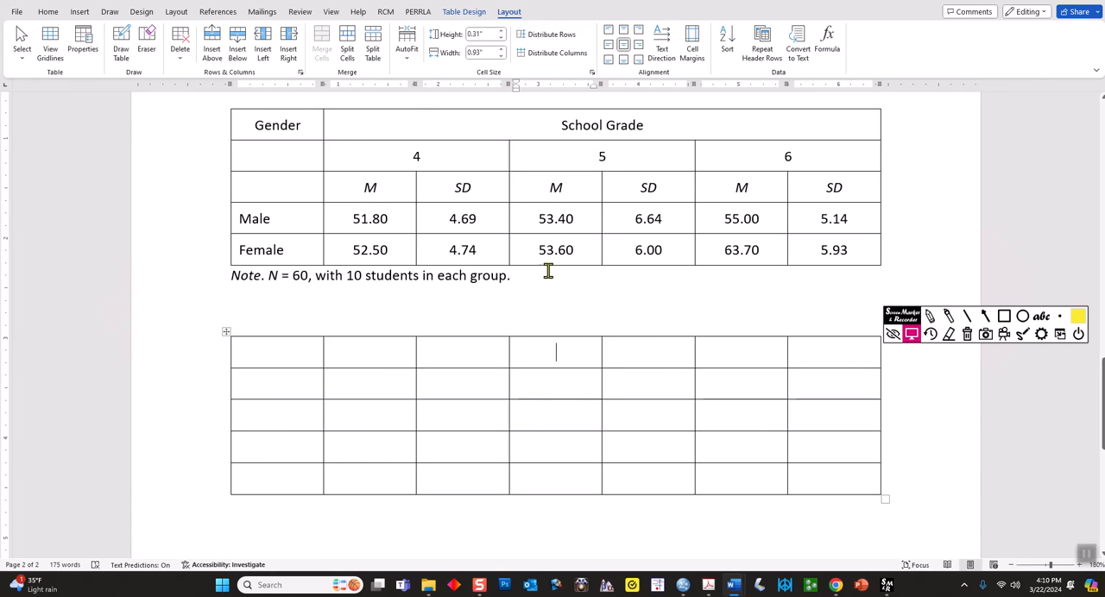
left_click_drag(461, 124, 718, 169)
left_click_drag(382, 158, 751, 153)
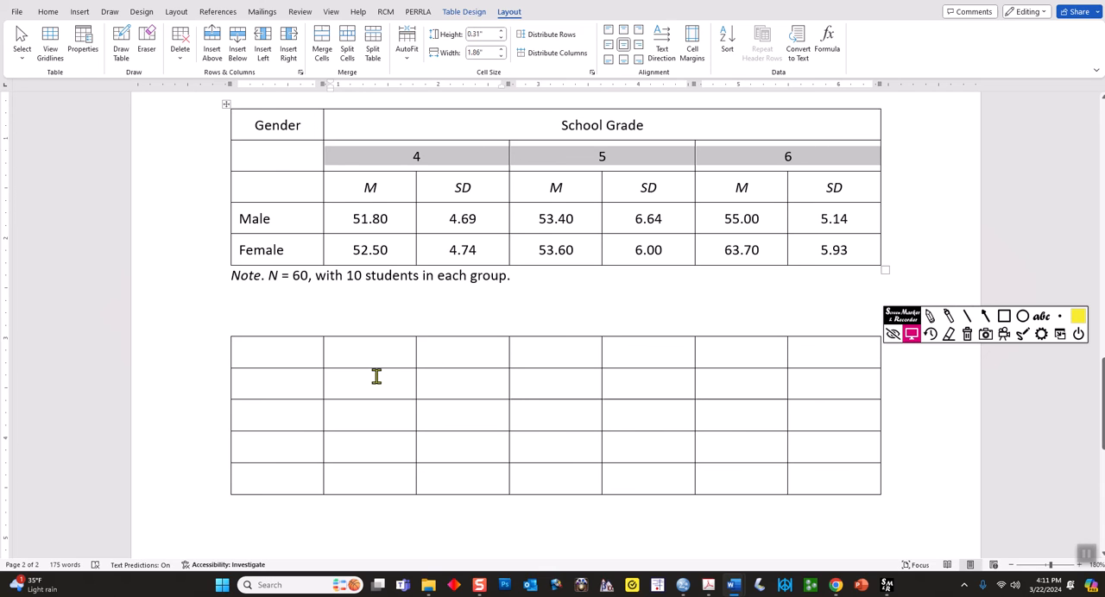
Merge the second-row cells of the new table pairwise, from the second column on, into three wide cells
left_click_drag(375, 377, 424, 382)
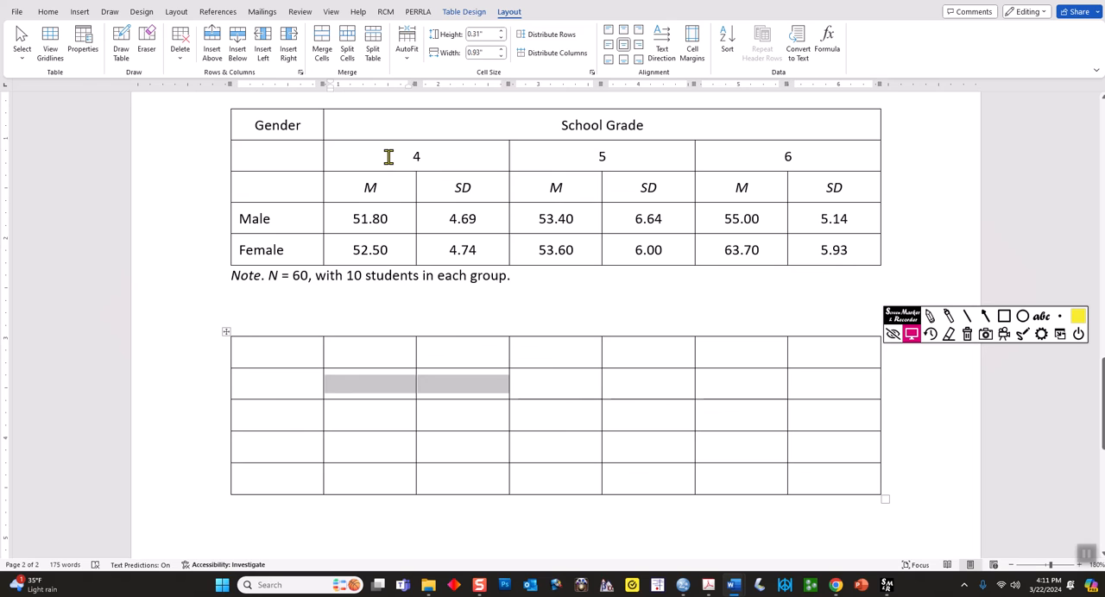
right_click(399, 386)
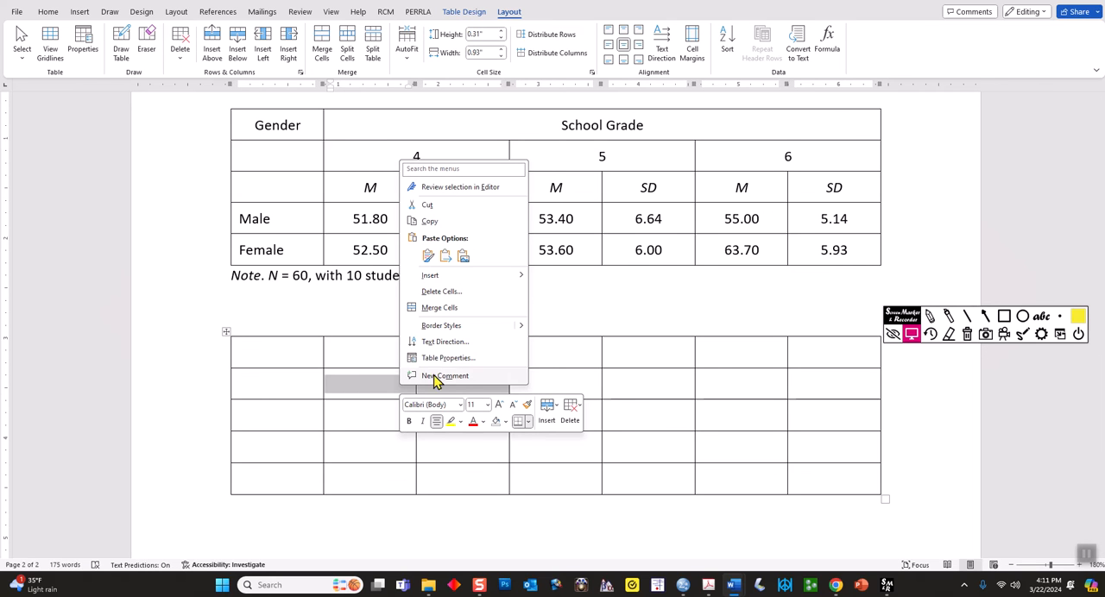
left_click(457, 310)
left_click(556, 386)
left_click_drag(557, 385, 624, 392)
right_click(624, 393)
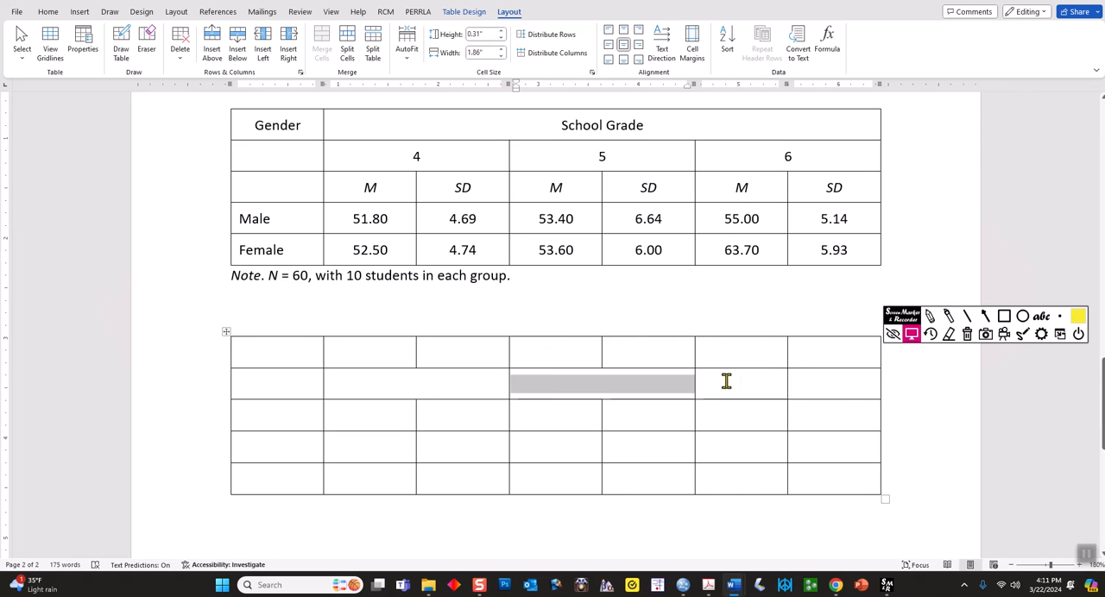
left_click_drag(725, 380, 812, 389)
right_click(811, 389)
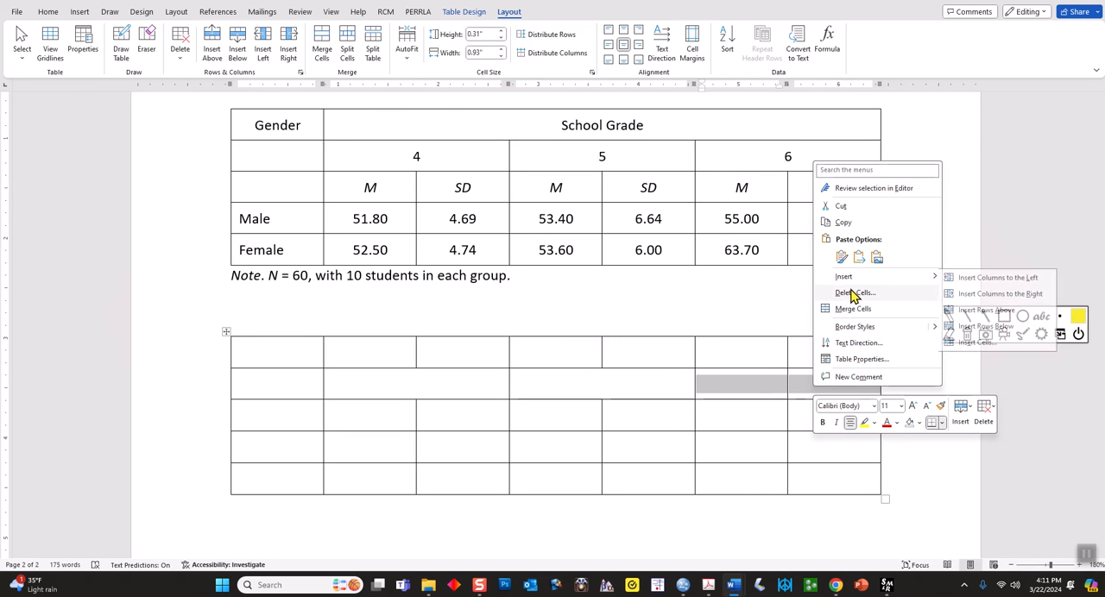
left_click(849, 308)
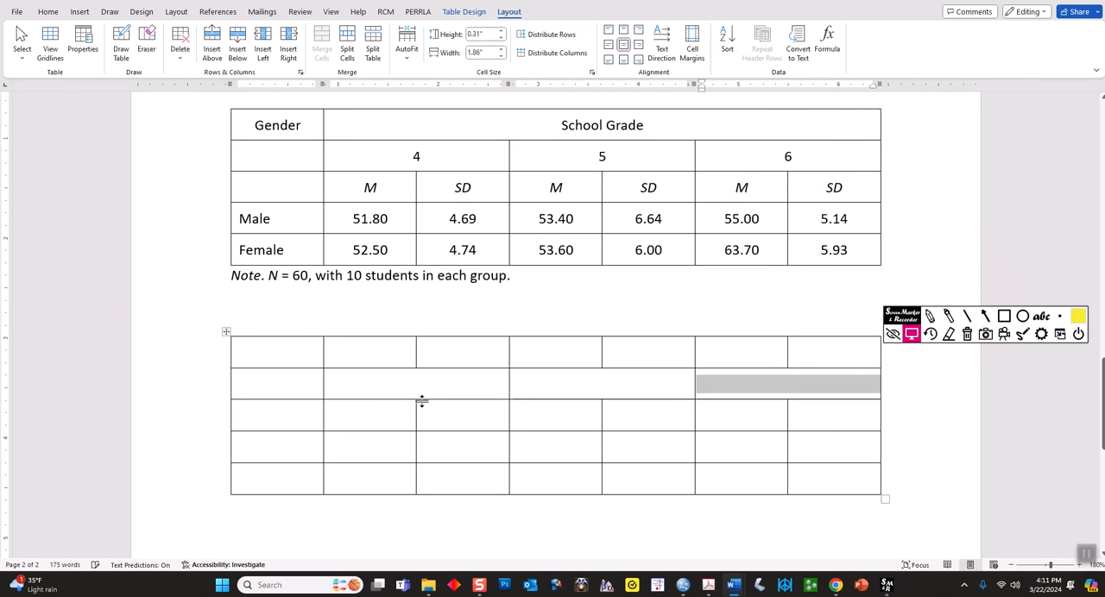
Enter the grade levels 4, 5 and 6 in the three merged cells of the new table's second row
left_click(381, 392)
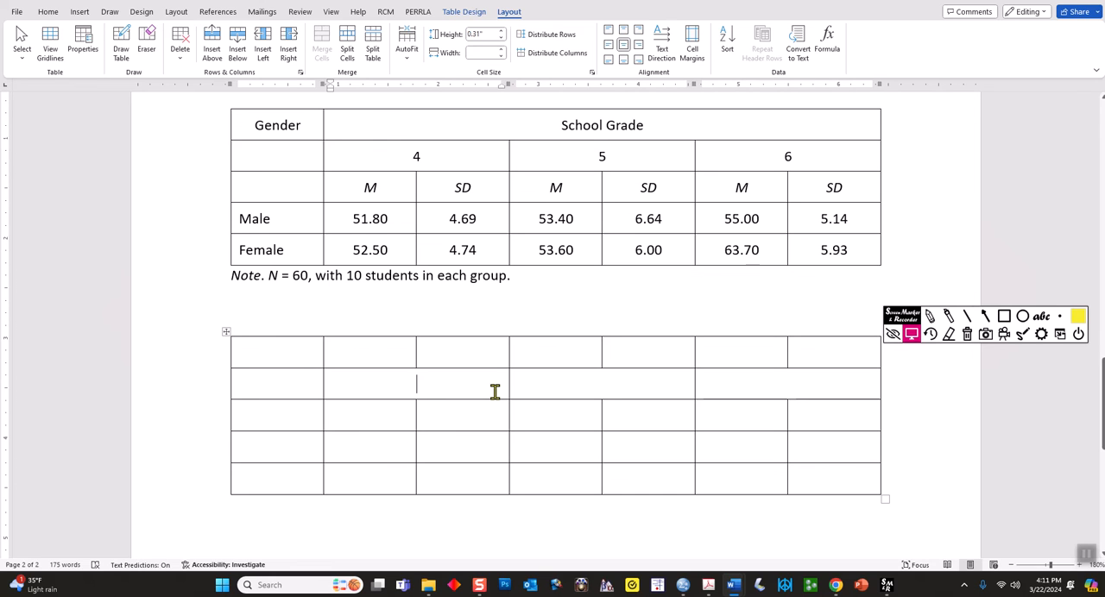
type("4")
key("Tab")
type("5")
key("Tab")
type("6")
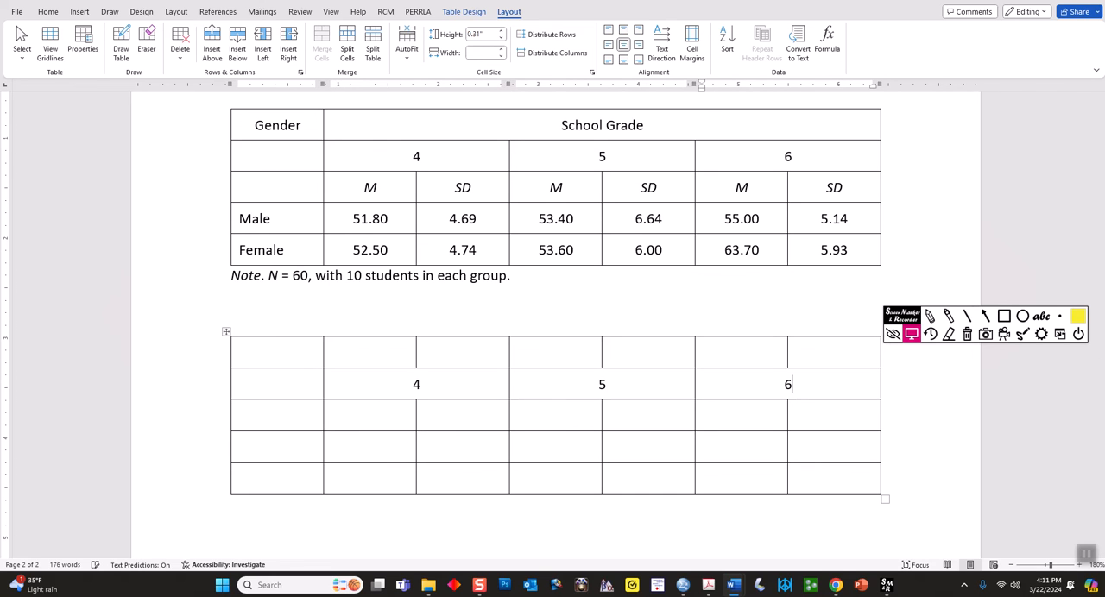
Merge the new table's first-row cells from the second to the seventh column and enter the heading "Grade"
left_click_drag(378, 354, 789, 357)
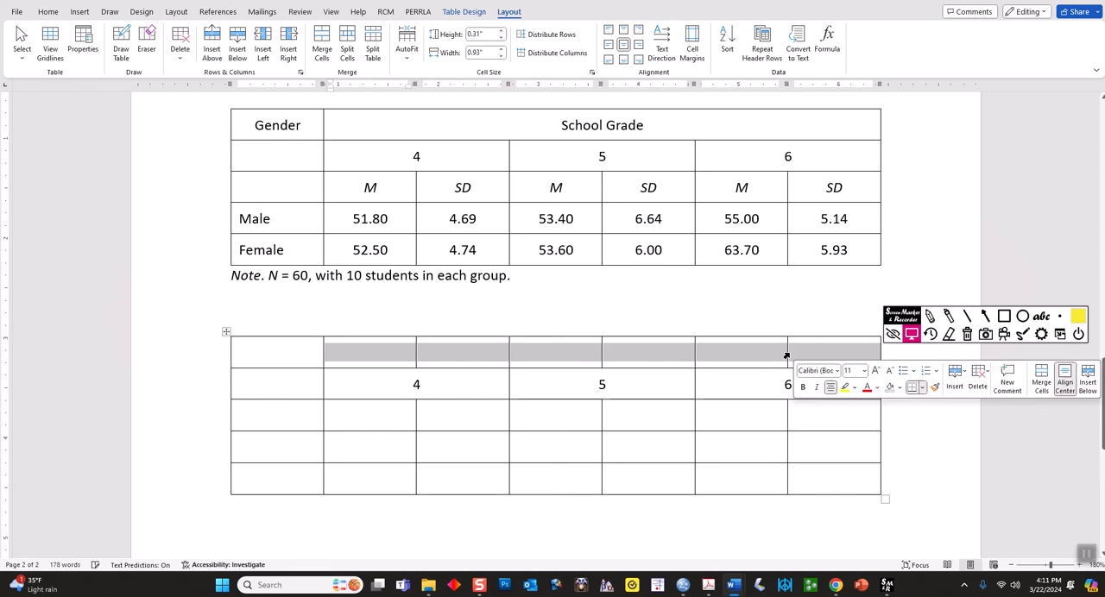
right_click(436, 364)
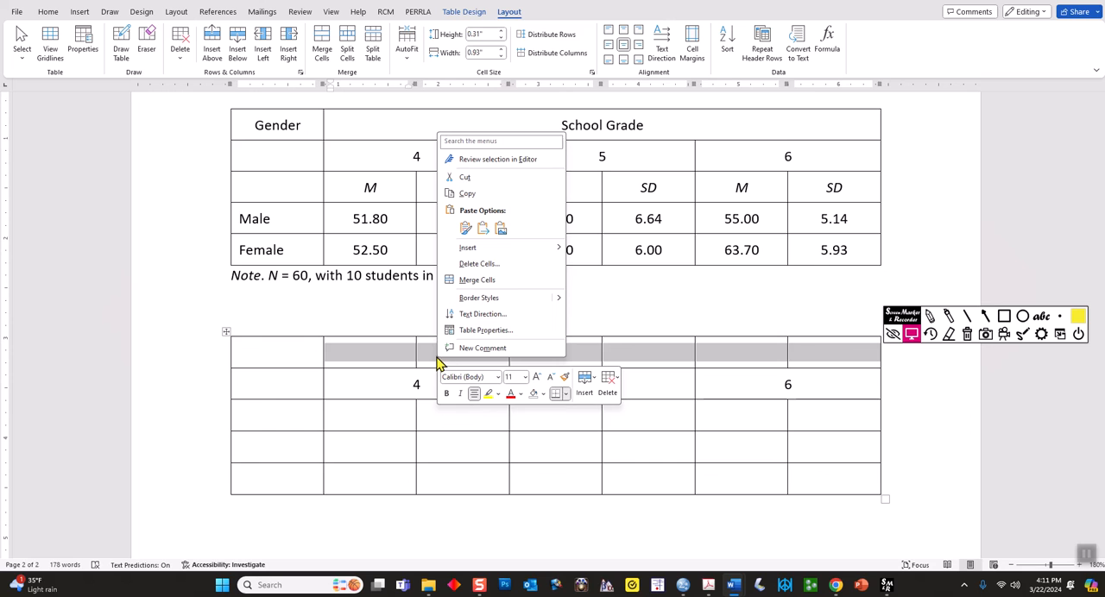
left_click(493, 280)
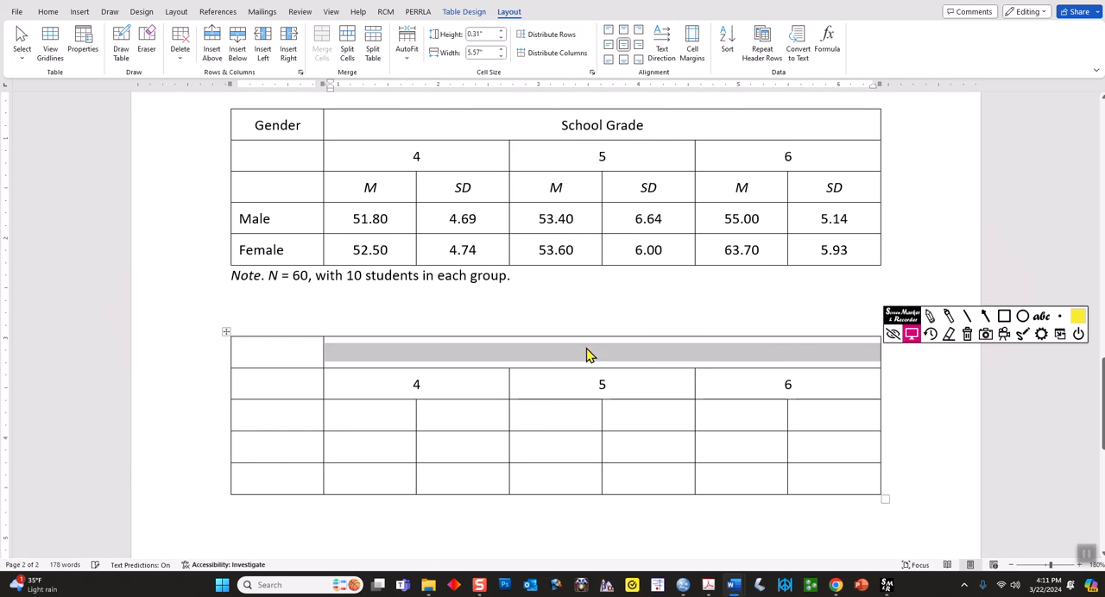
left_click(595, 352)
type("Grade")
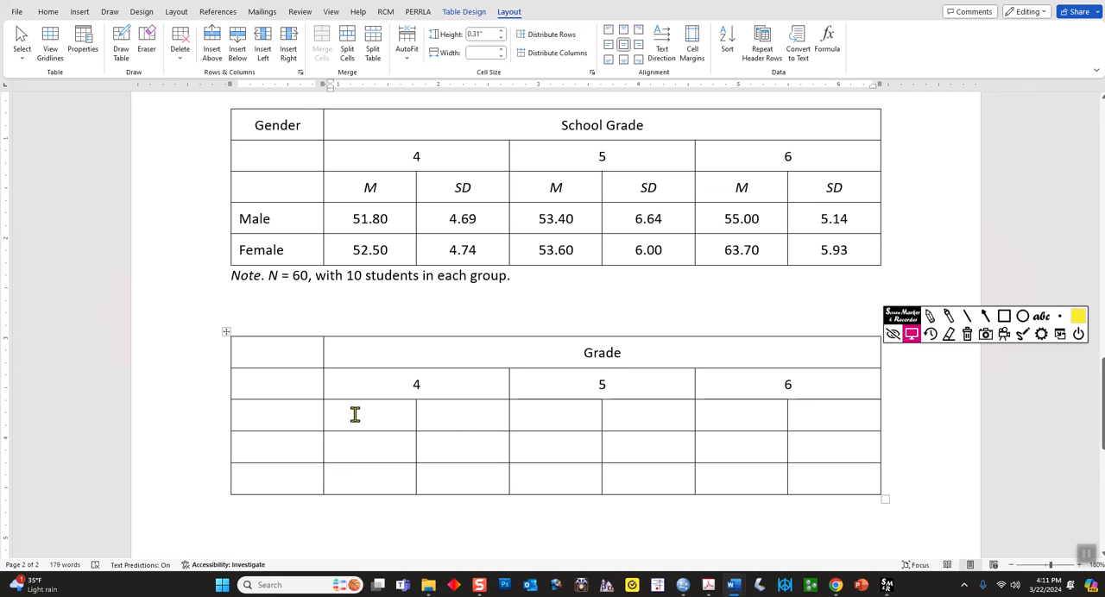
Label the first column of the new table with "Gender" in the first row, "Male" in the fourth and "Female" in the fifth
left_click(277, 354)
type("Gender")
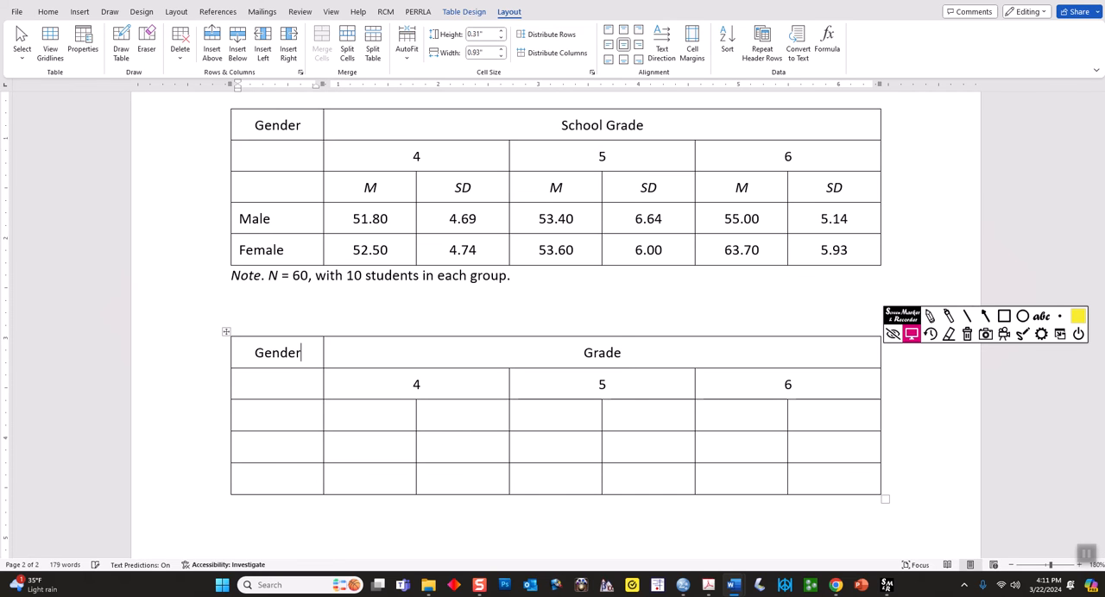
left_click(282, 446)
type("Male")
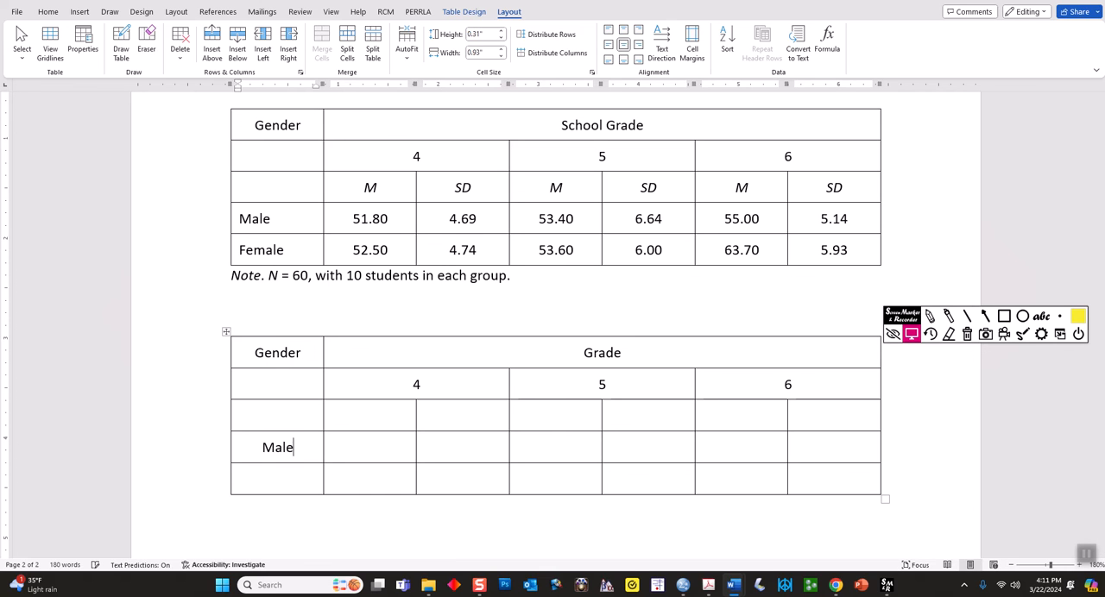
key("Down")
type("Female")
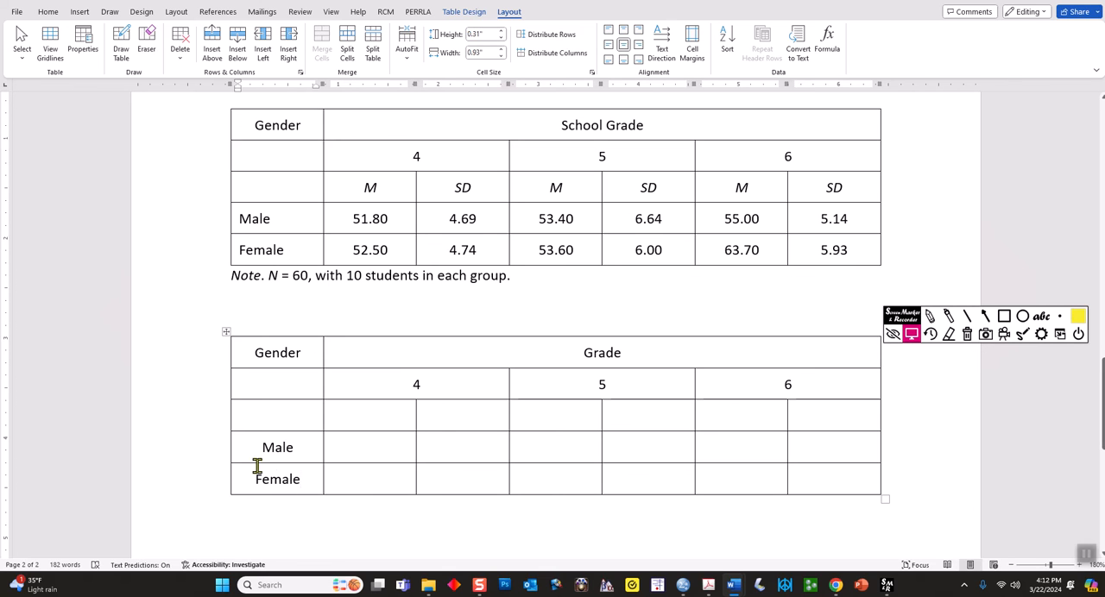
Select the Male and Female cells, and switch to the PDF of sample tables to examine row-label alignment in Table 7.12
left_click_drag(313, 484, 246, 451)
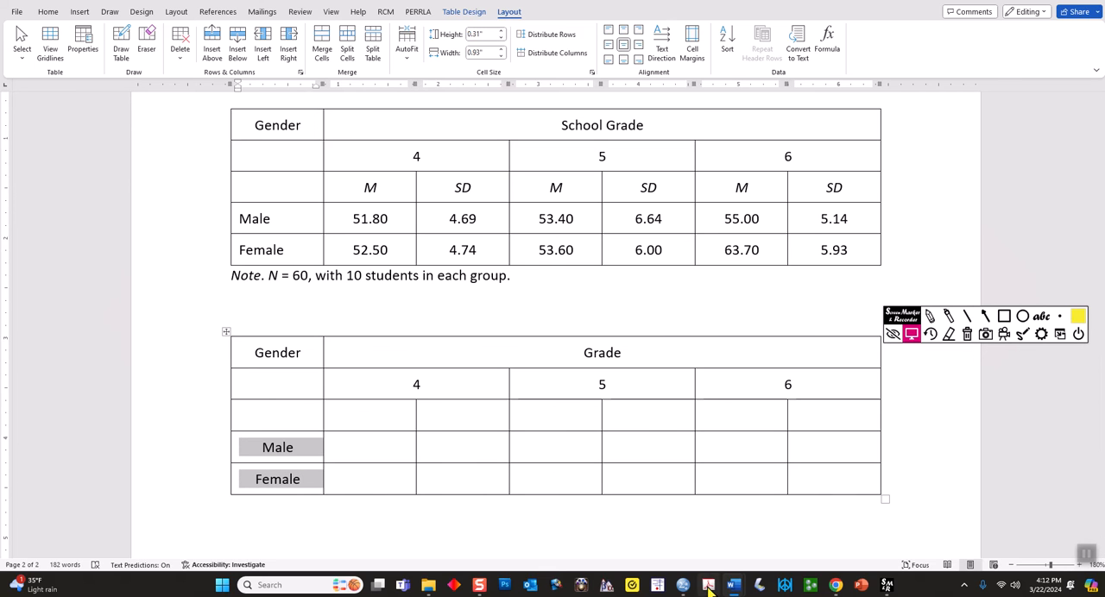
mouse_move(708, 585)
left_click(708, 549)
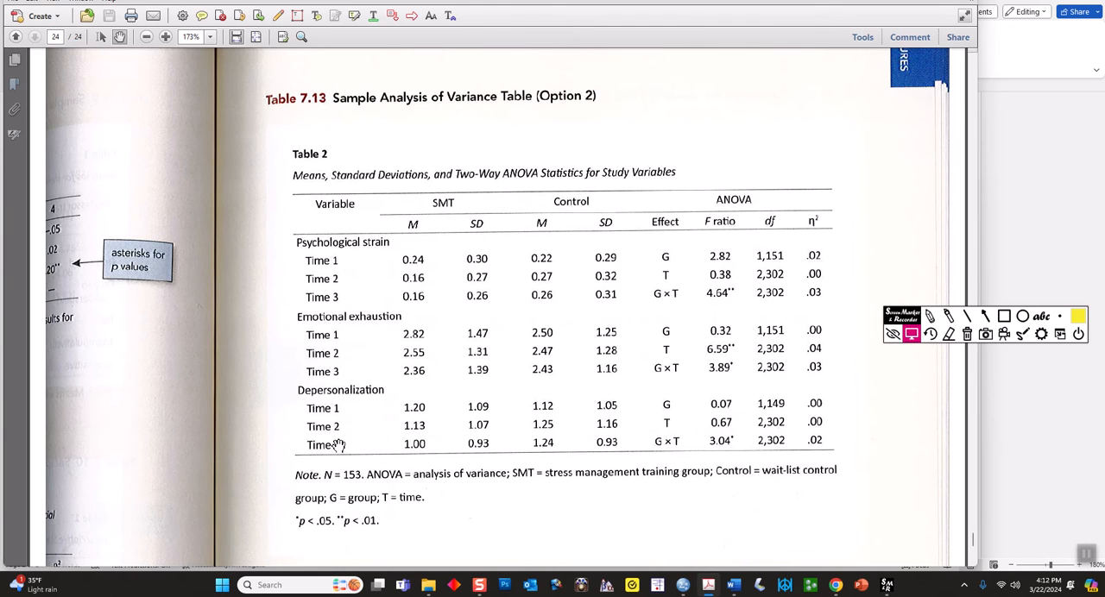
scroll(332, 407, "up", 2)
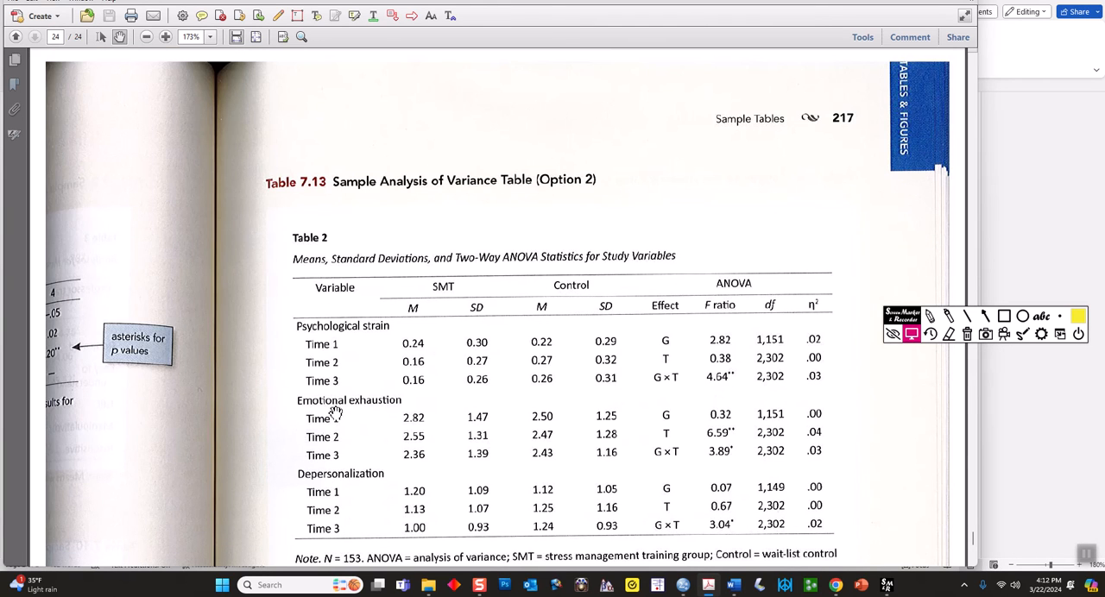
scroll(334, 423, "up", 2)
scroll(334, 426, "up", 8)
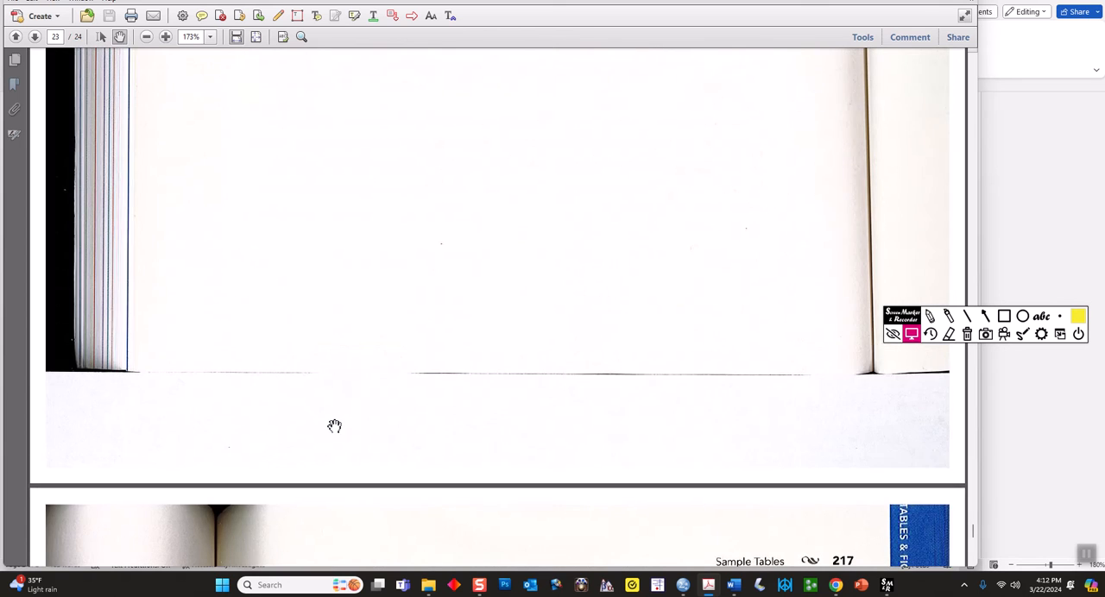
scroll(289, 292, "up", 2)
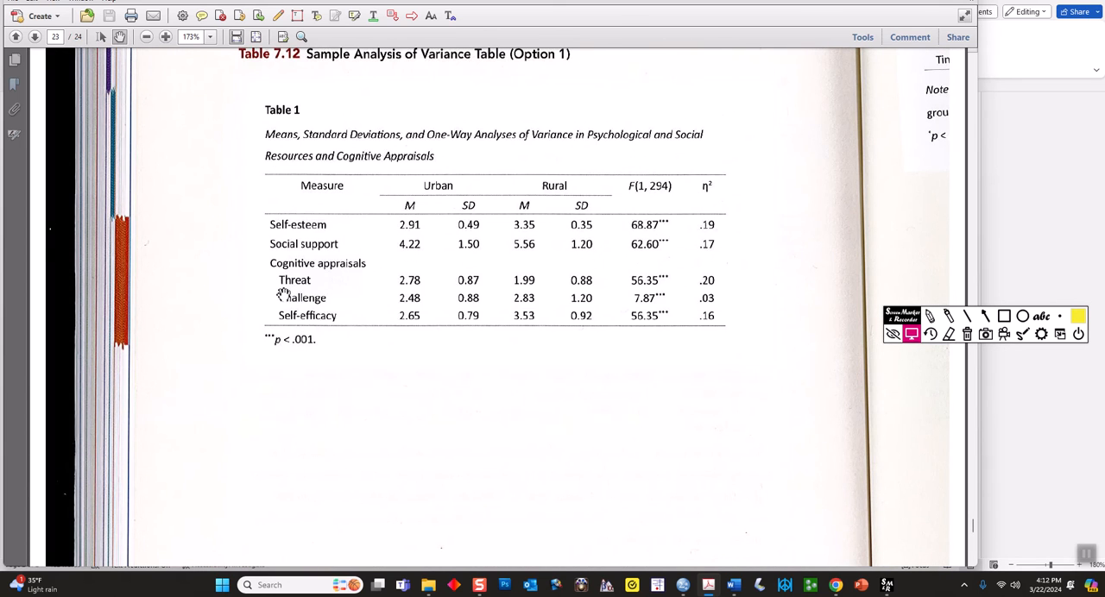
scroll(297, 302, "up", 1)
left_click(947, 316)
left_click_drag(266, 248, 267, 297)
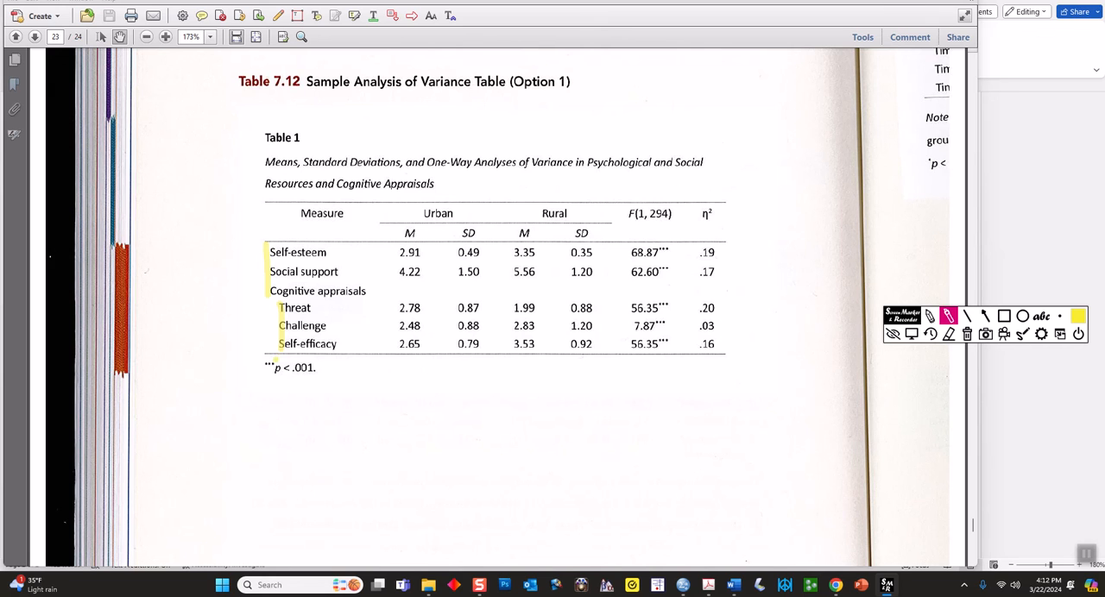
left_click(967, 335)
left_click(910, 335)
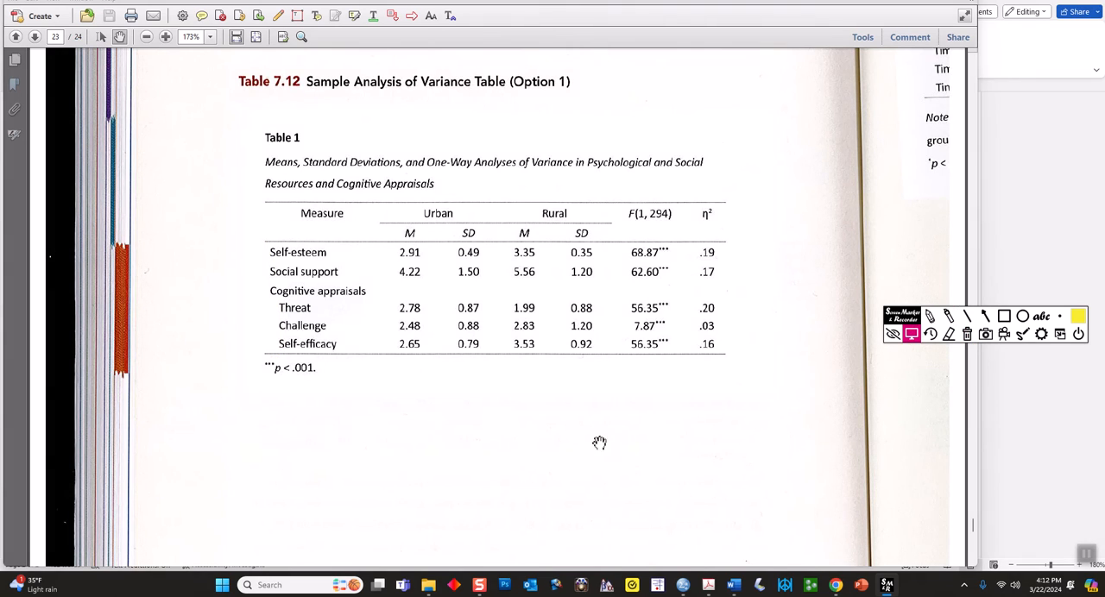
mouse_move(732, 585)
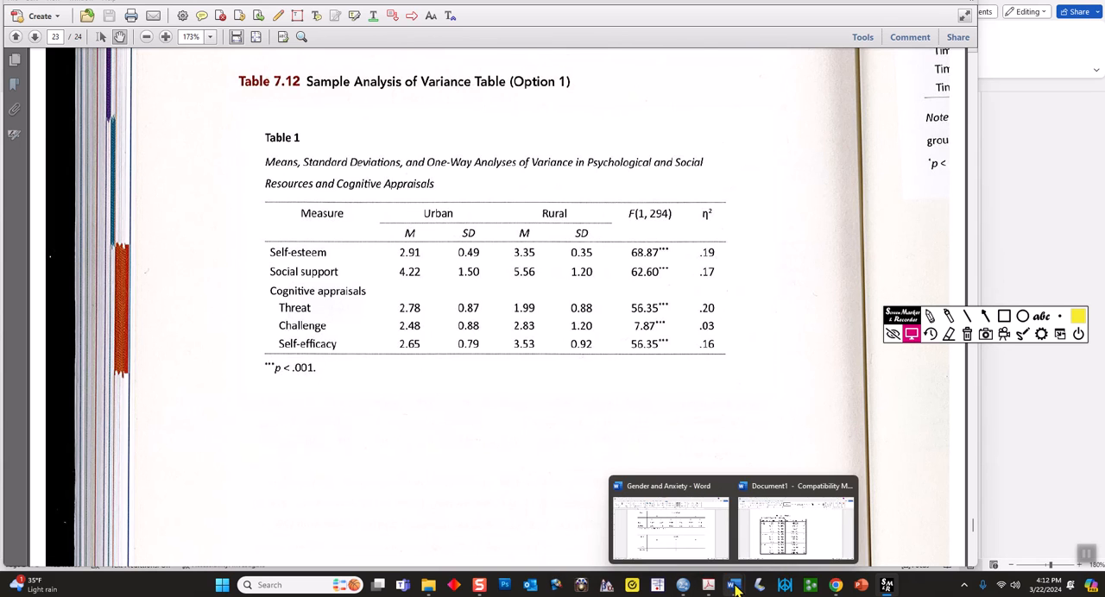
Switch back to the Gender and Anxiety document in Word and left-align the Male and Female labels, keeping them vertically centred
left_click(700, 549)
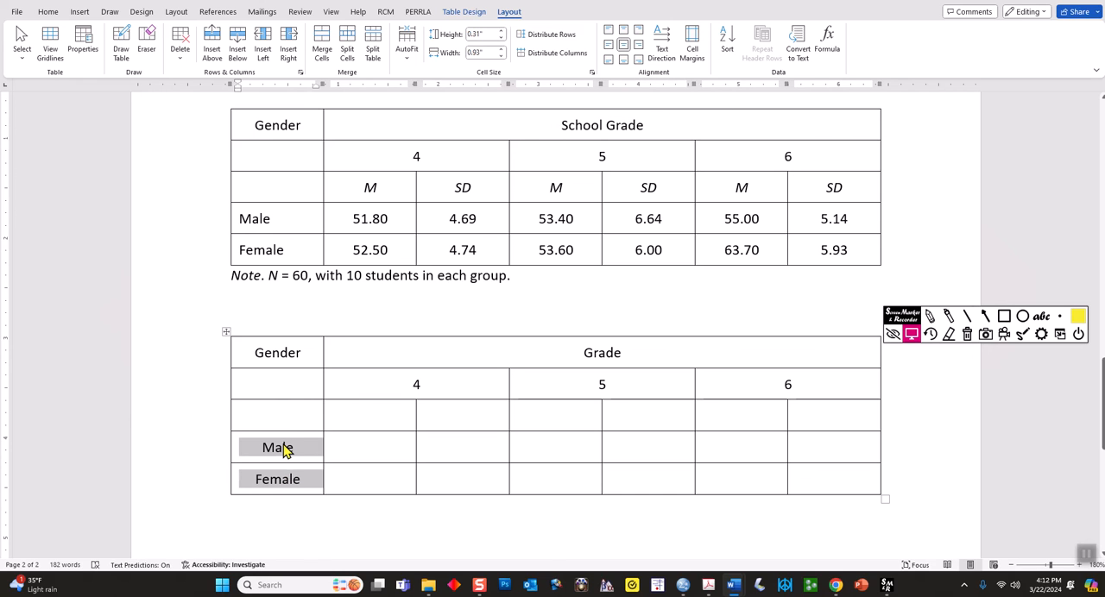
left_click(609, 49)
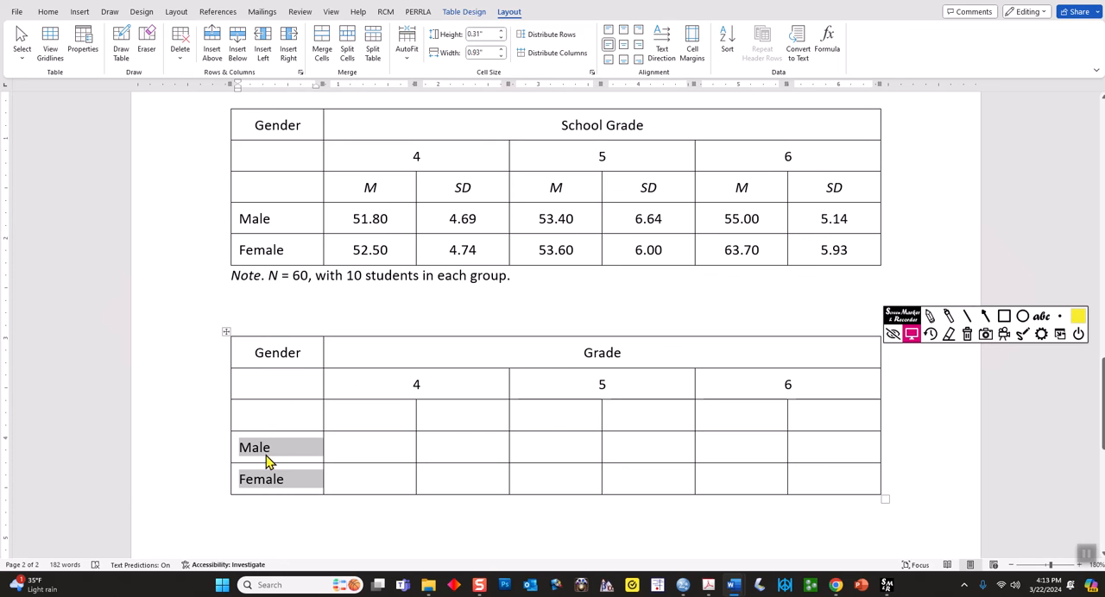
left_click(290, 479)
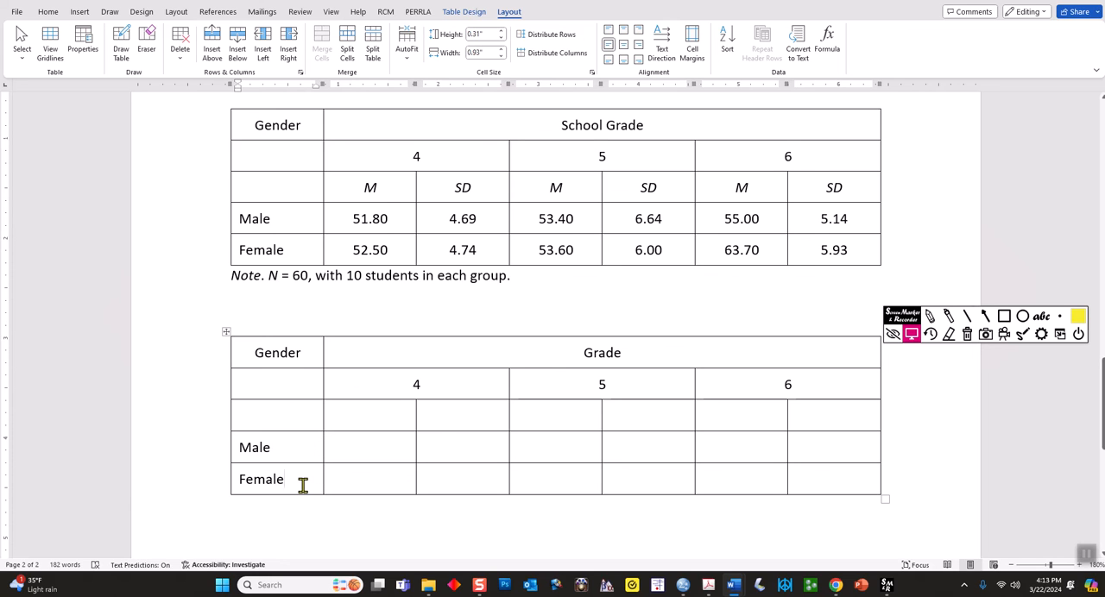
left_click_drag(308, 355, 251, 351)
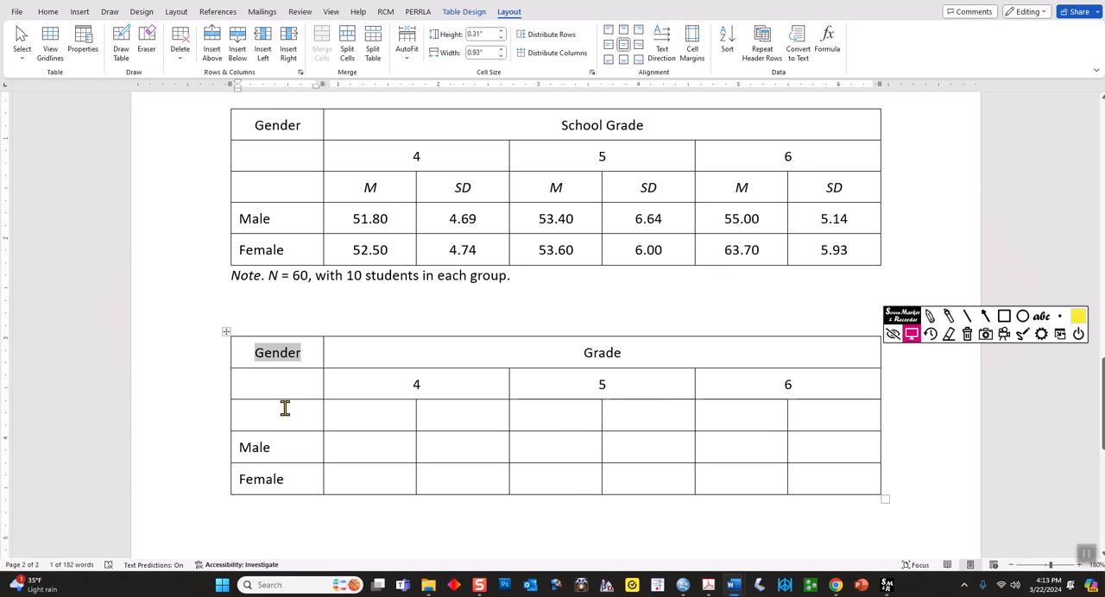
Enter the column headings M and SD under each of the grades 4, 5 and 6 in the new table's third row
left_click(366, 417)
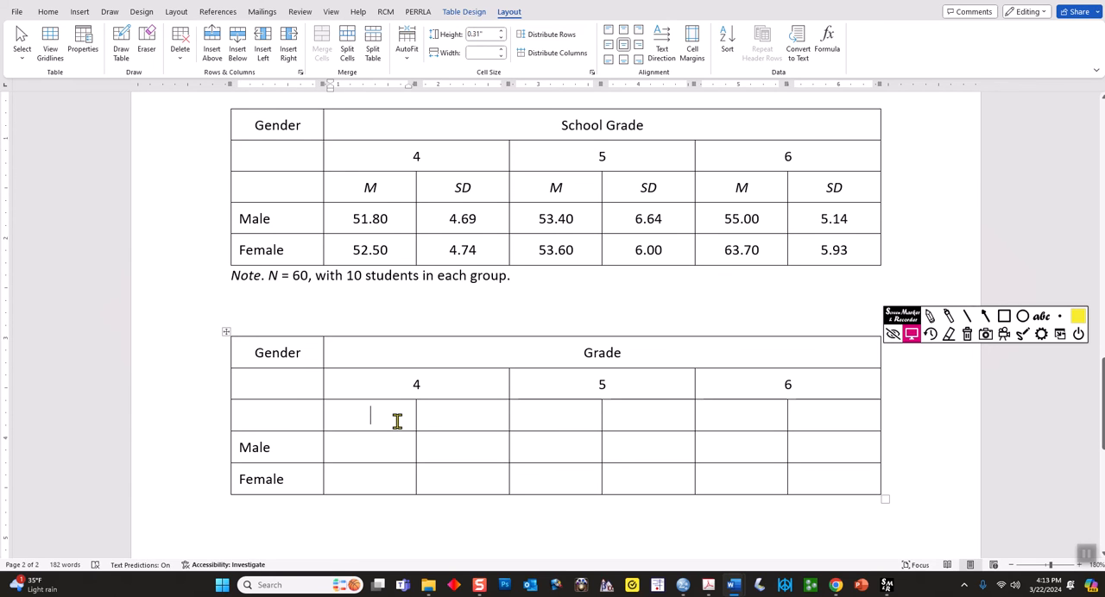
type("M")
key("Tab")
type("SD")
key("Tab")
type("M")
key("Tab")
type("SD")
key("Tab")
type("M")
key("Tab")
type("SD")
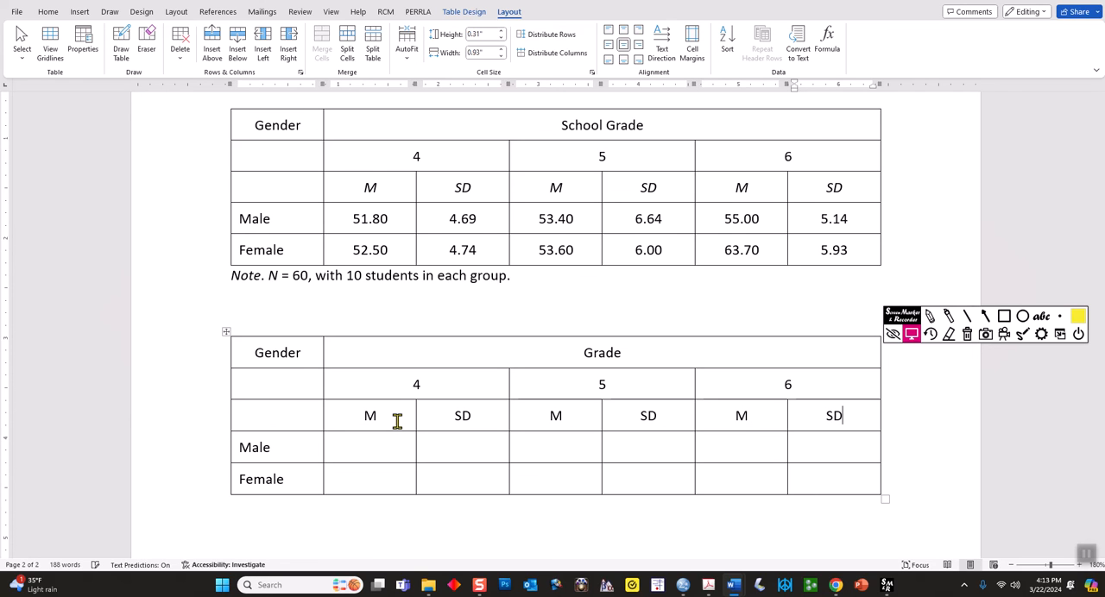
Italicise all the M and SD headings in the new table's third row
left_click_drag(846, 416, 370, 416)
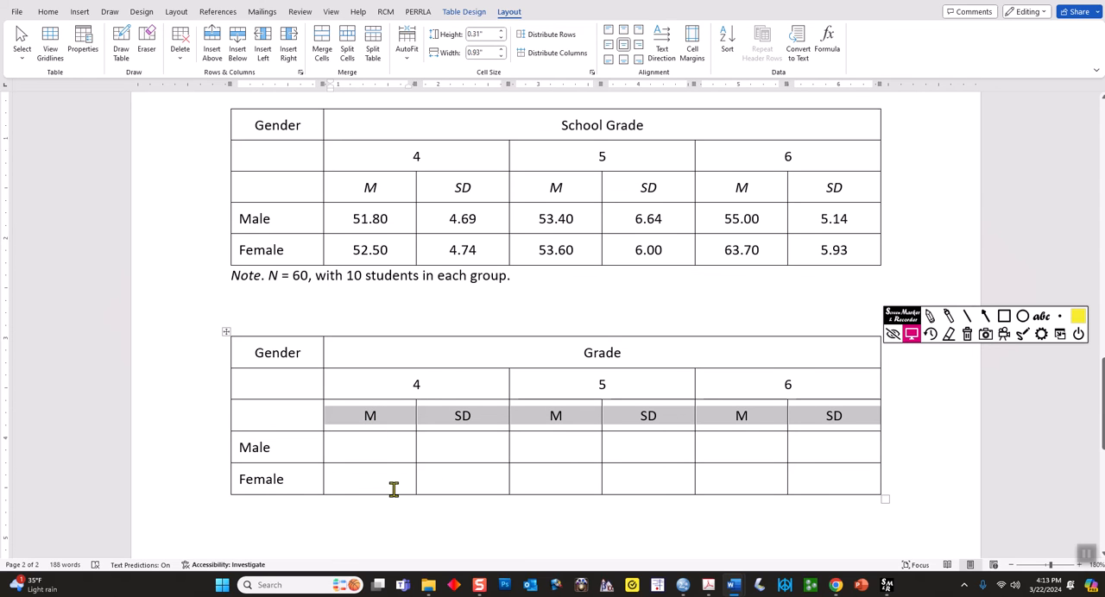
left_click(48, 13)
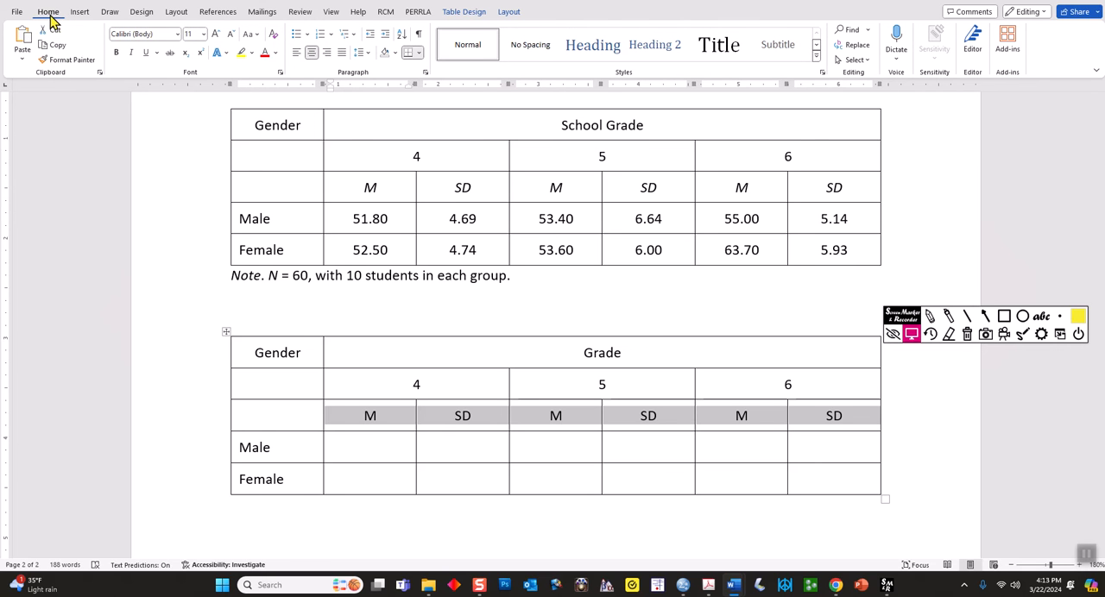
left_click(132, 54)
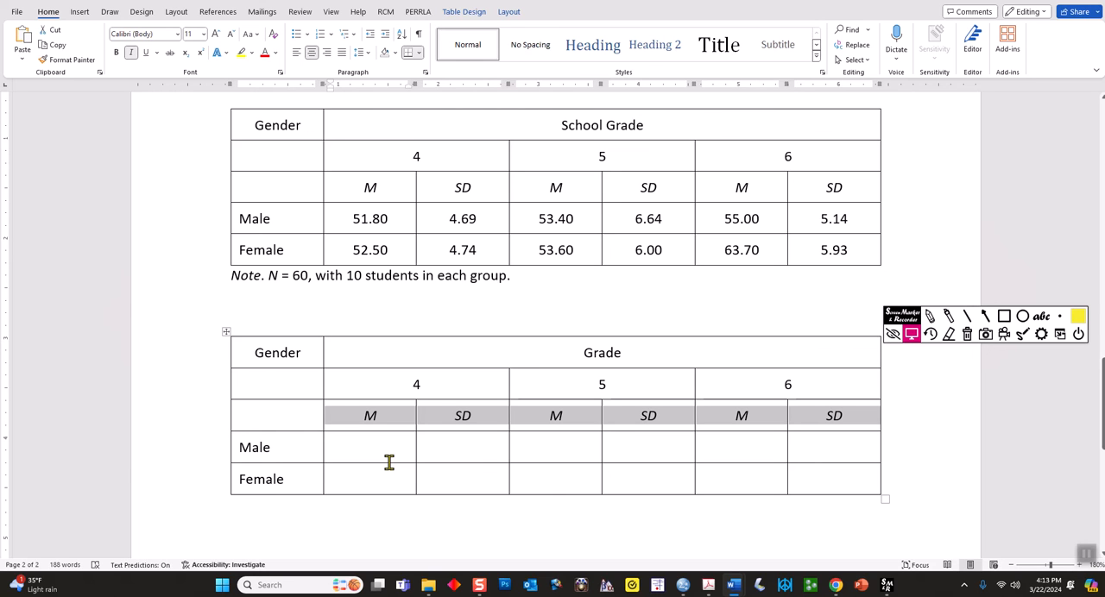
Copy the Male and Female means and standard deviations from the upper table into the new table's matching cells, using Overwrite Cells
left_click_drag(343, 217, 787, 249)
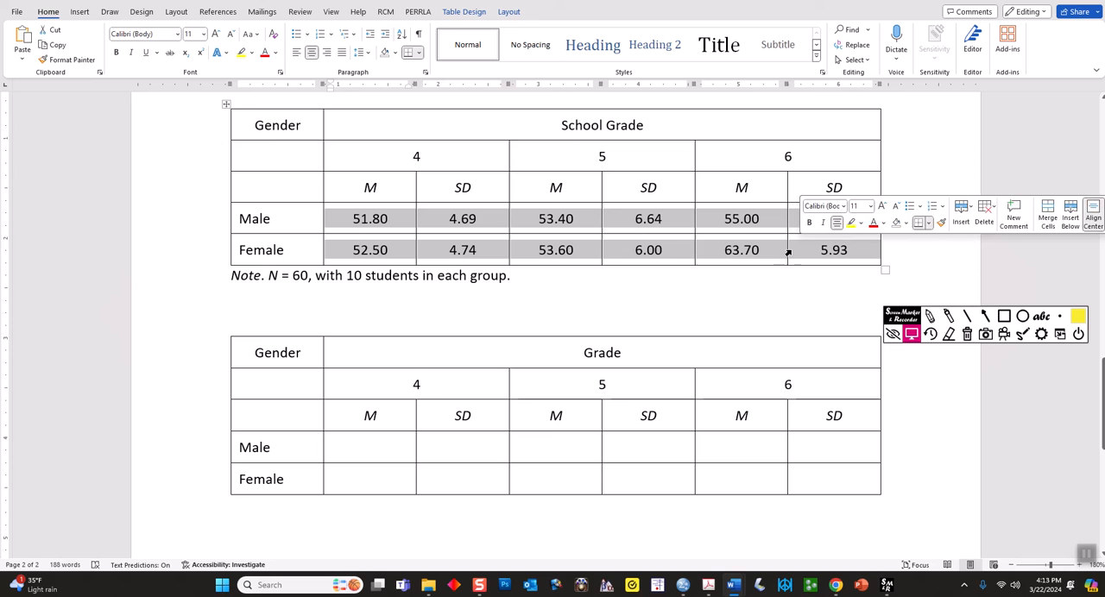
right_click(664, 252)
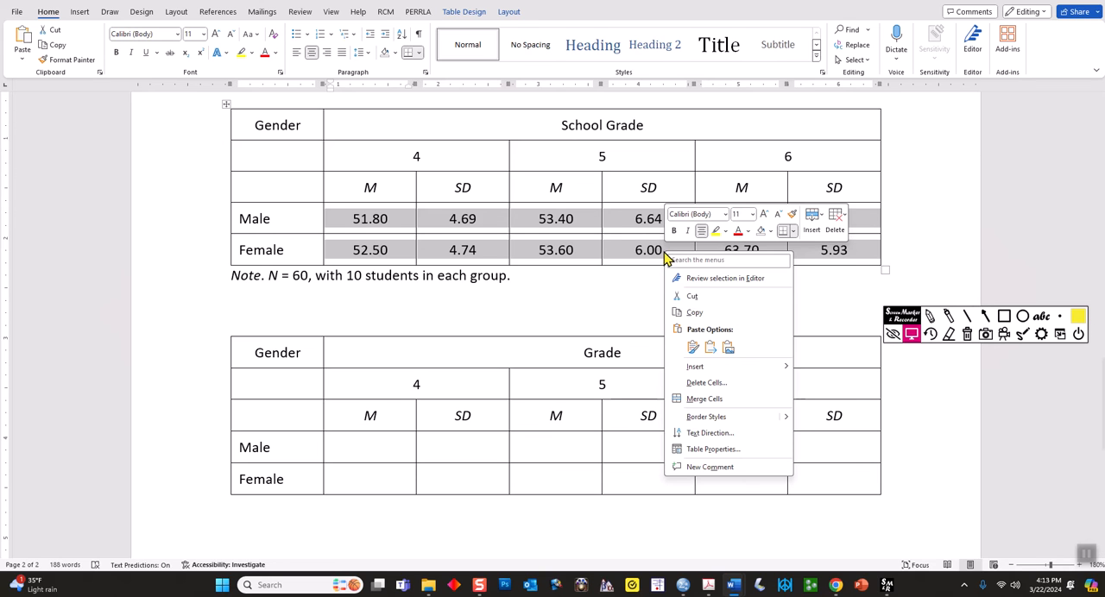
left_click(697, 315)
left_click_drag(354, 451, 806, 484)
right_click(593, 486)
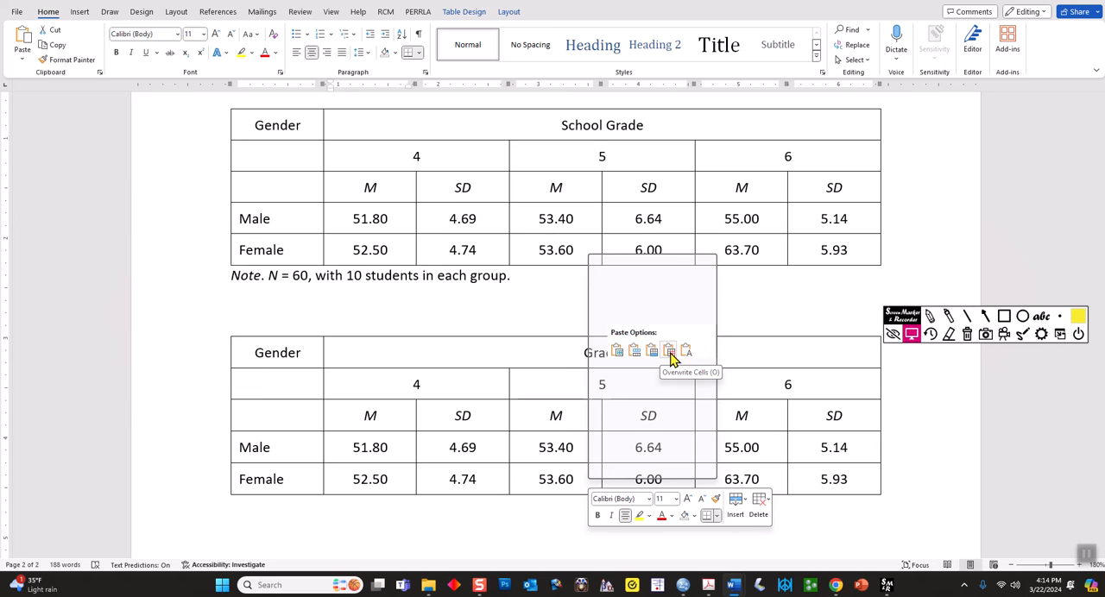
left_click(672, 357)
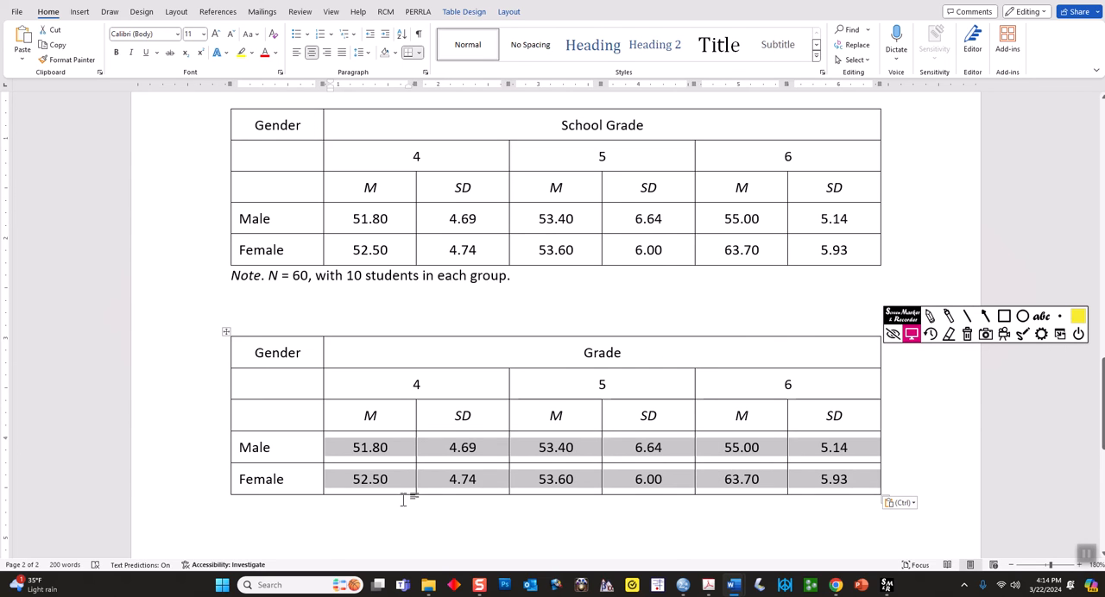
left_click(416, 530)
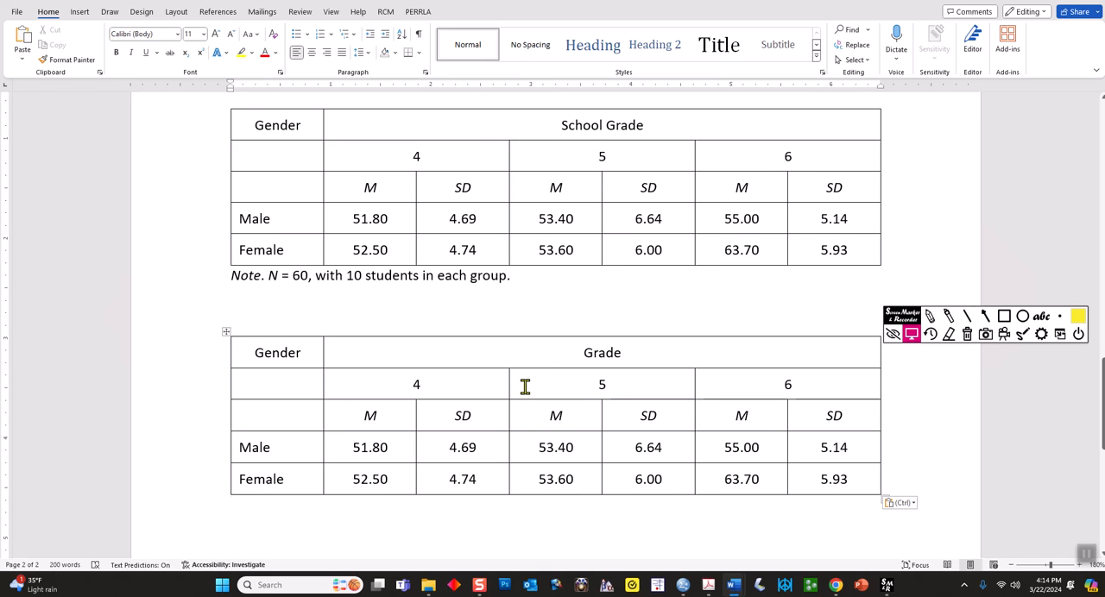
Remove all borders from the entire new table
left_click(226, 332)
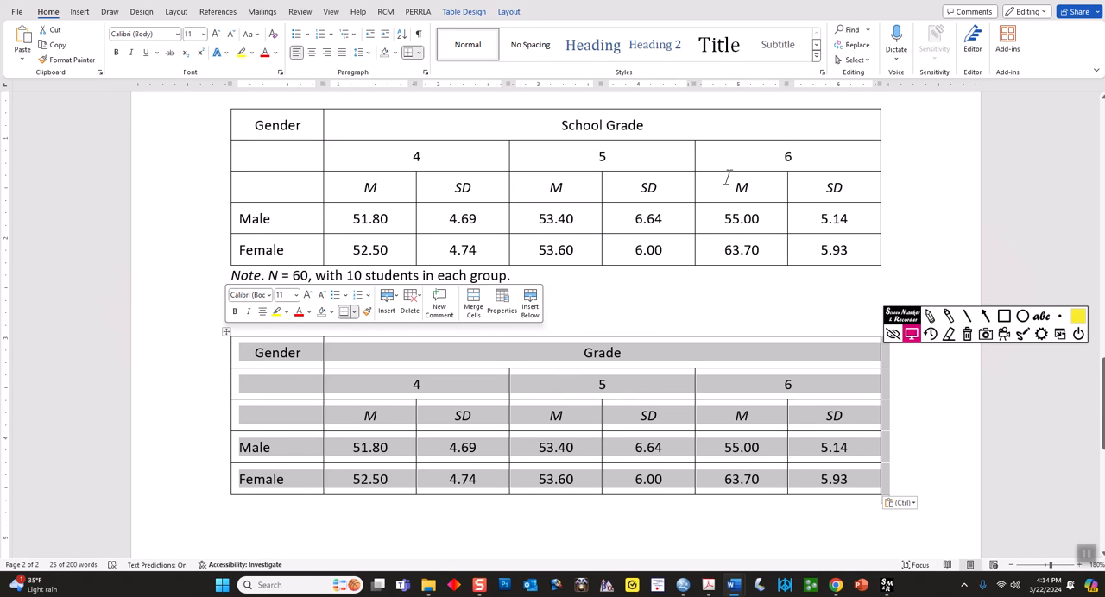
left_click(506, 14)
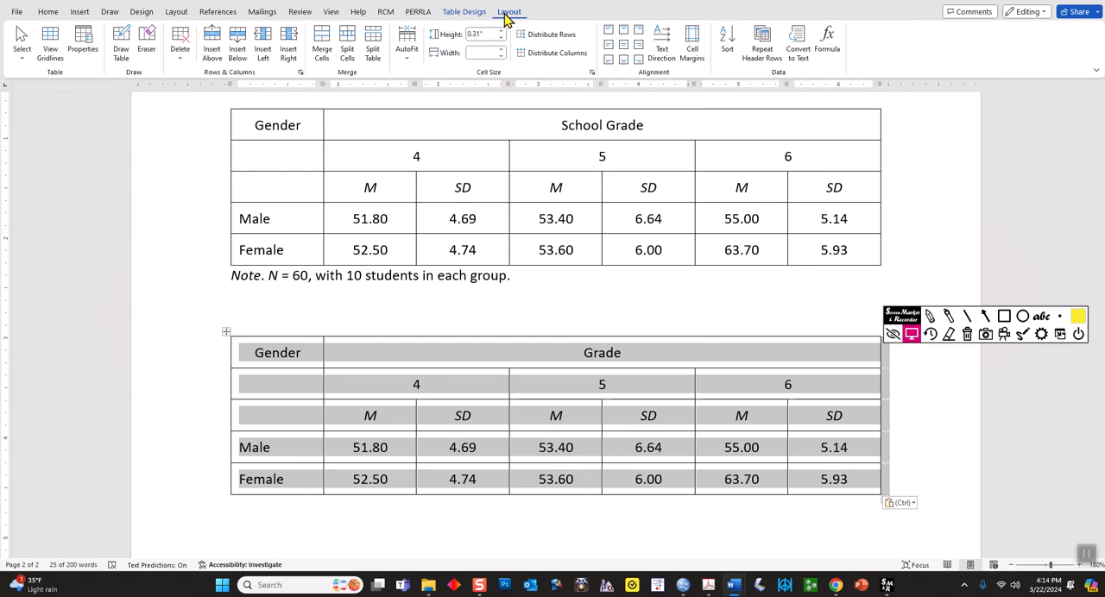
left_click(469, 14)
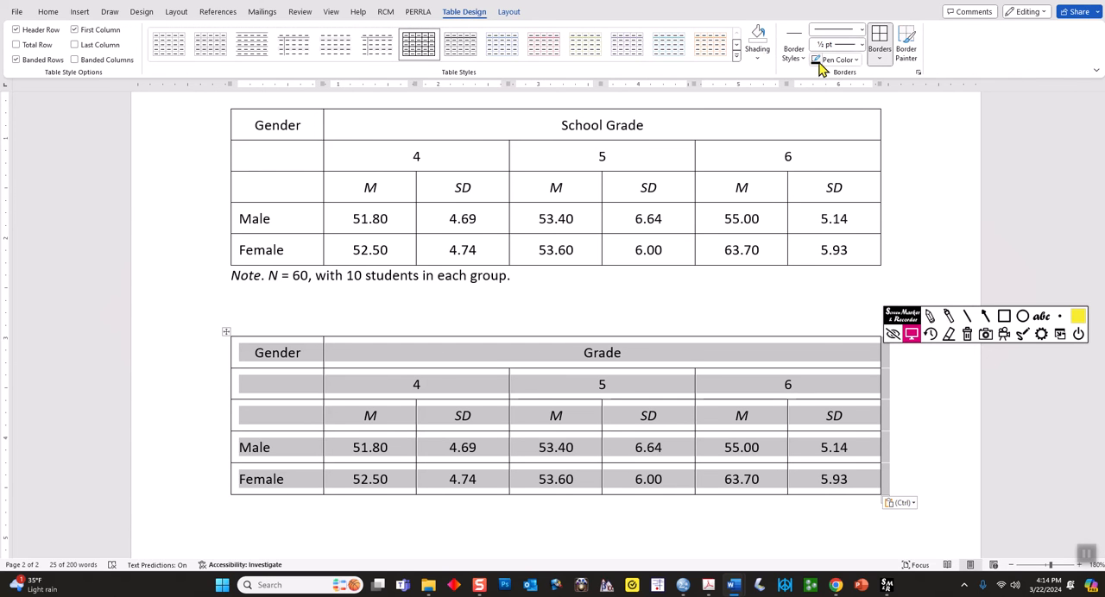
left_click(880, 61)
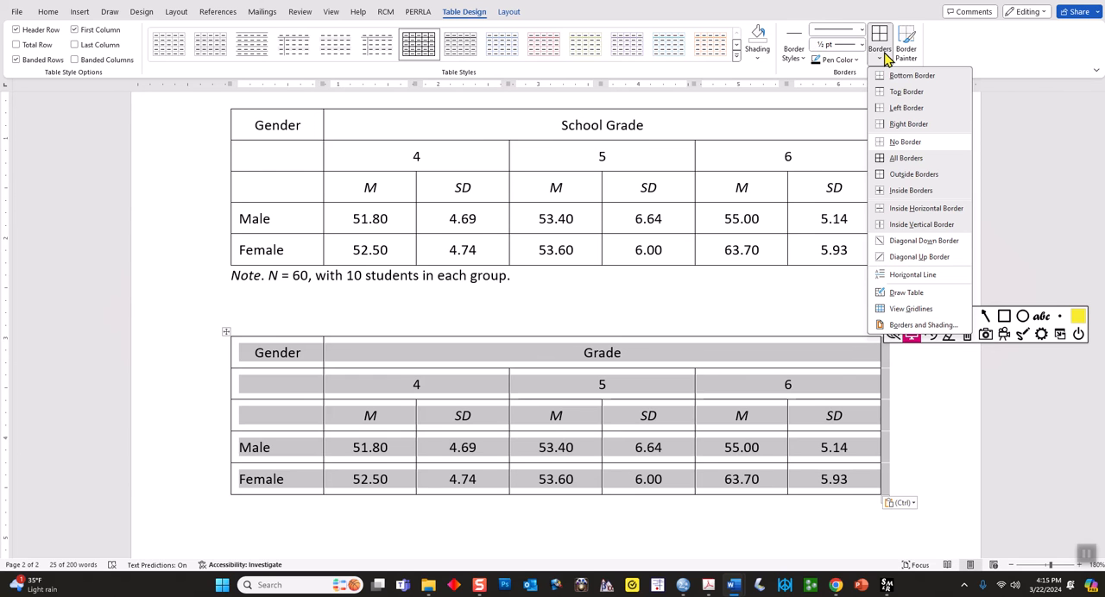
left_click(905, 142)
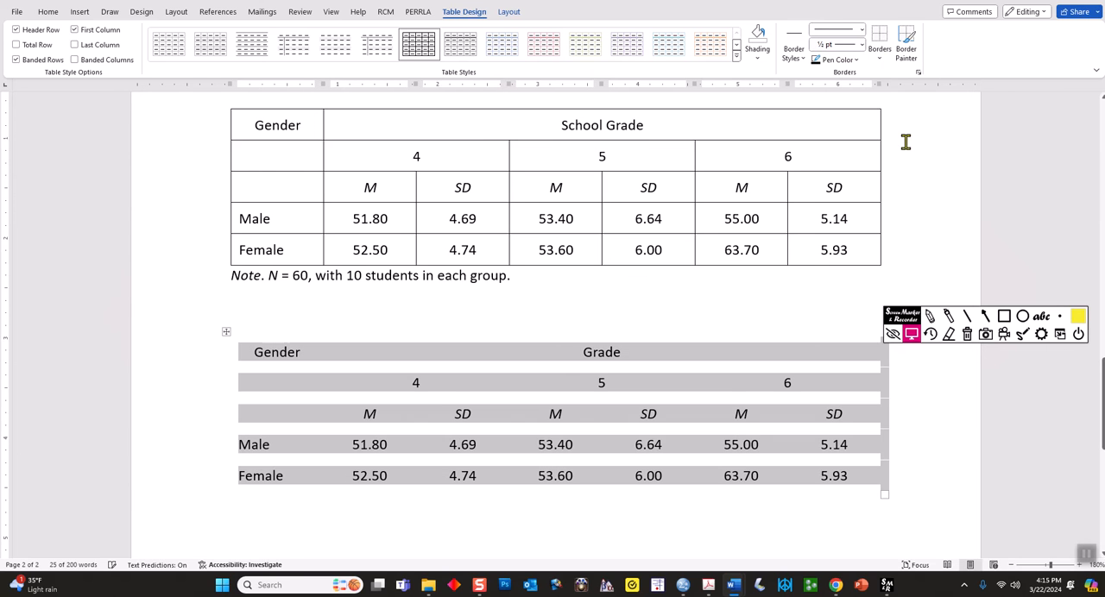
left_click(661, 323)
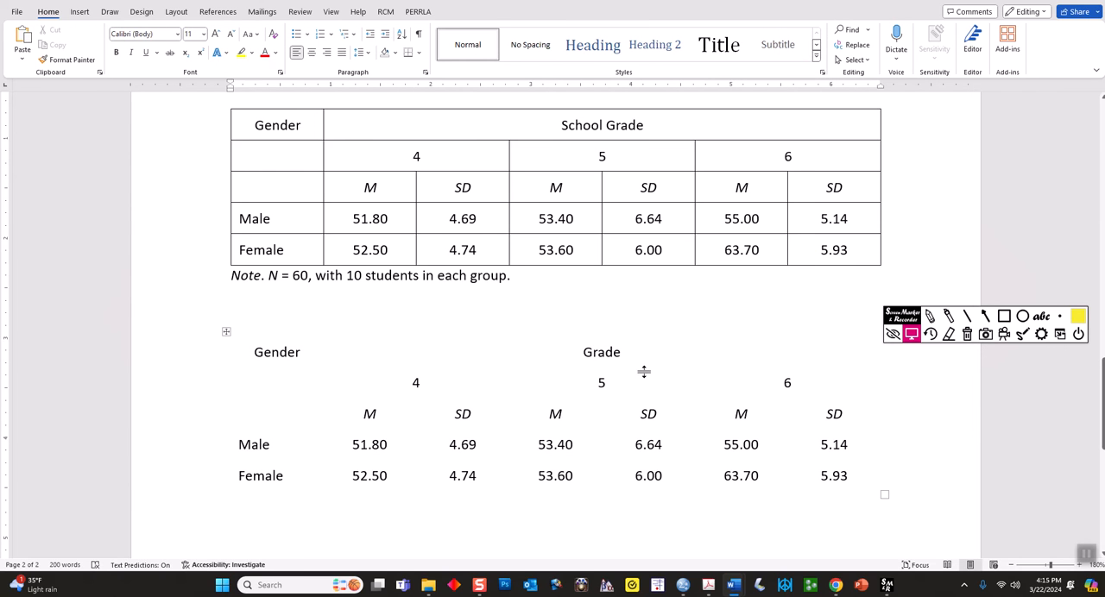
Add a bottom border and a top border to the whole new table
left_click(224, 331)
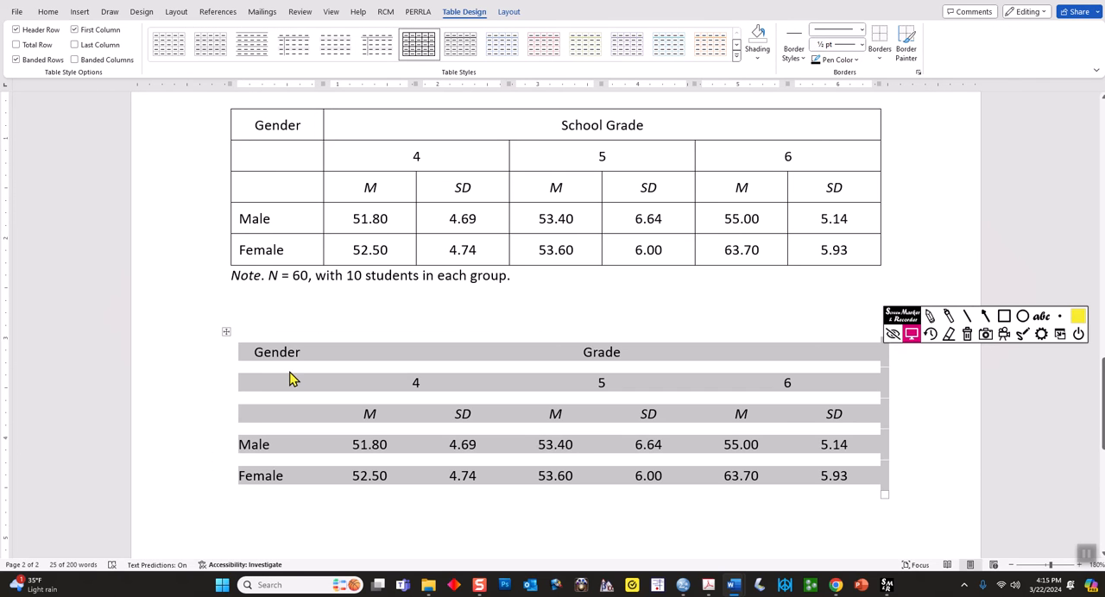
left_click(271, 381)
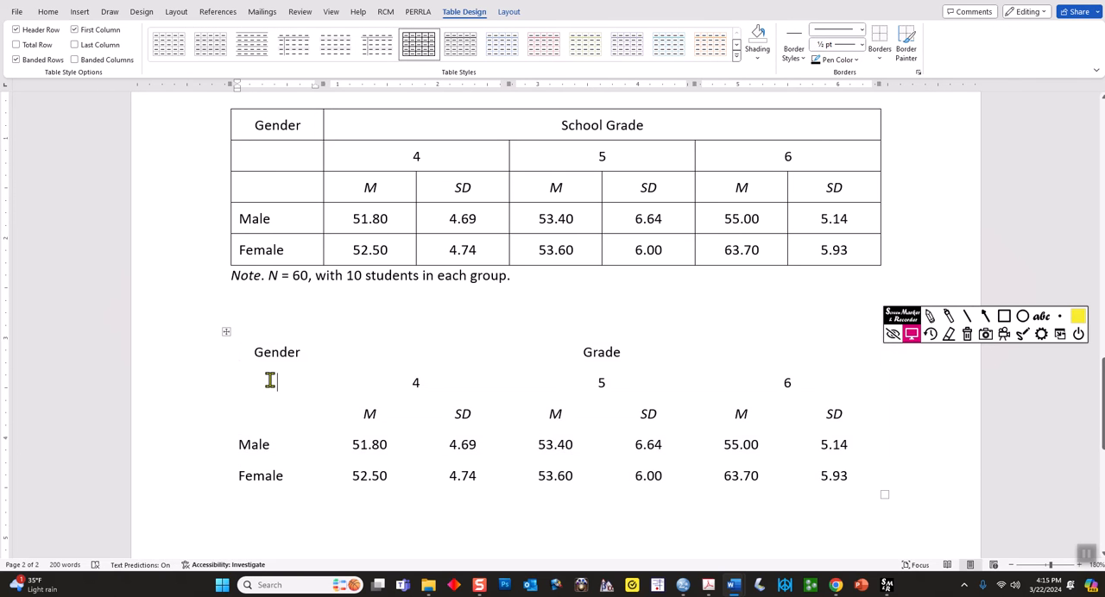
left_click(226, 332)
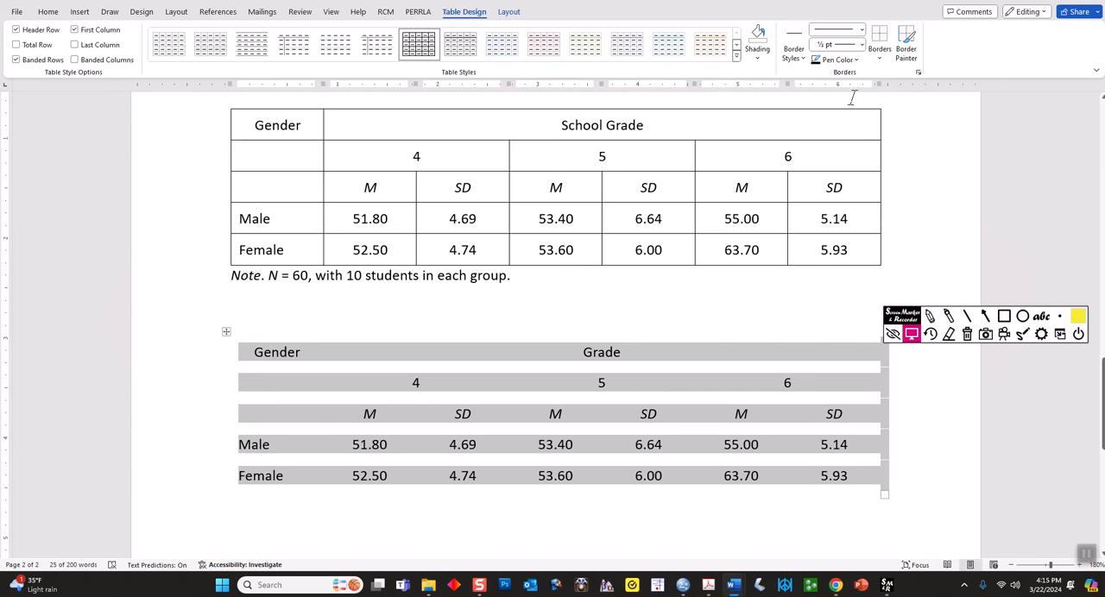
left_click(879, 58)
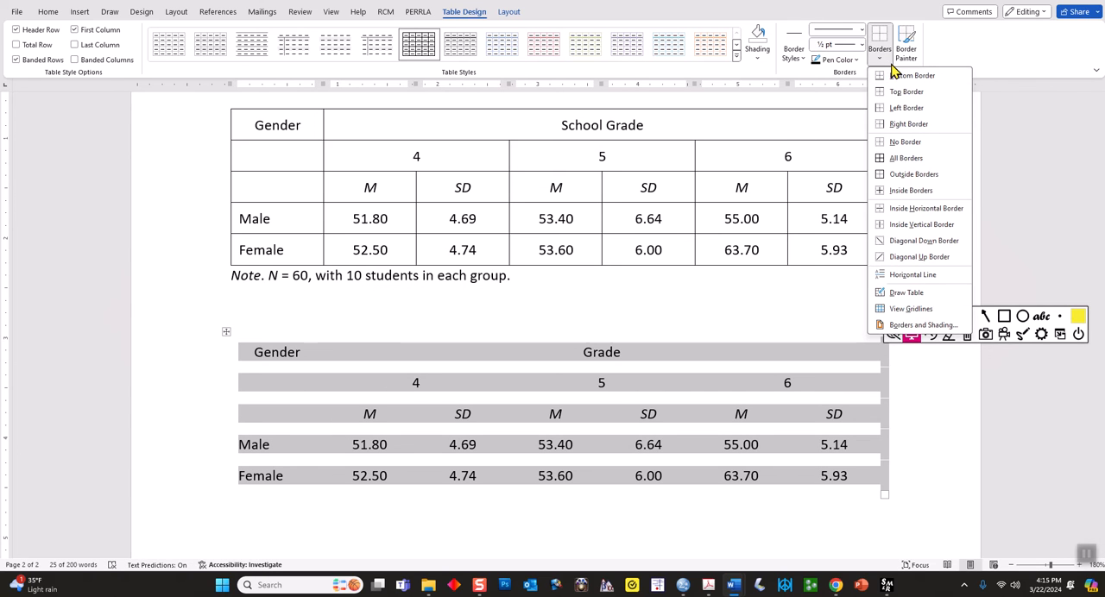
left_click(897, 76)
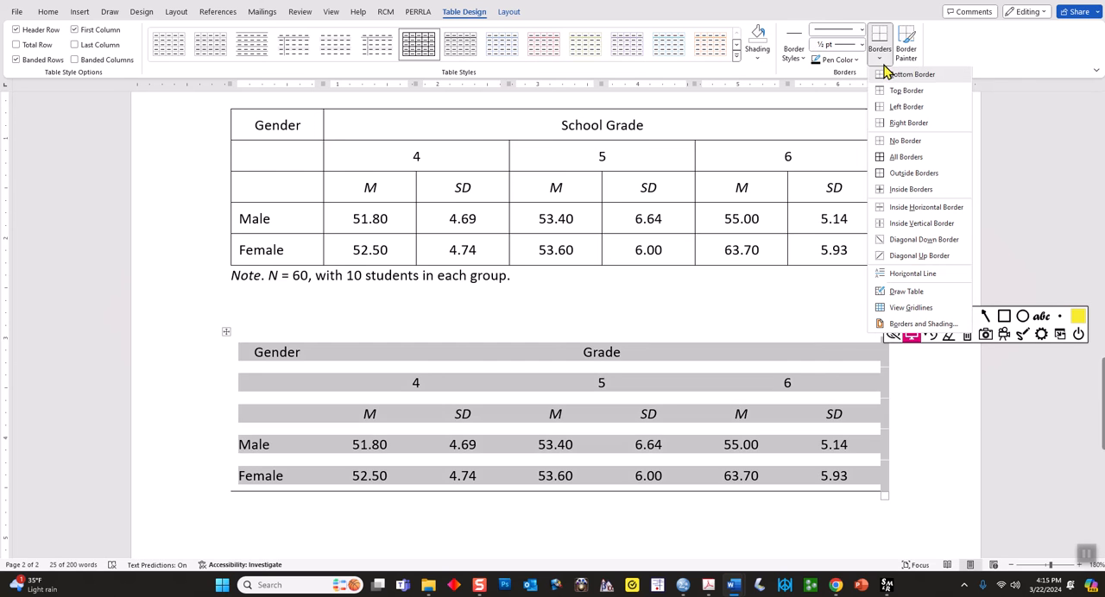
left_click(880, 60)
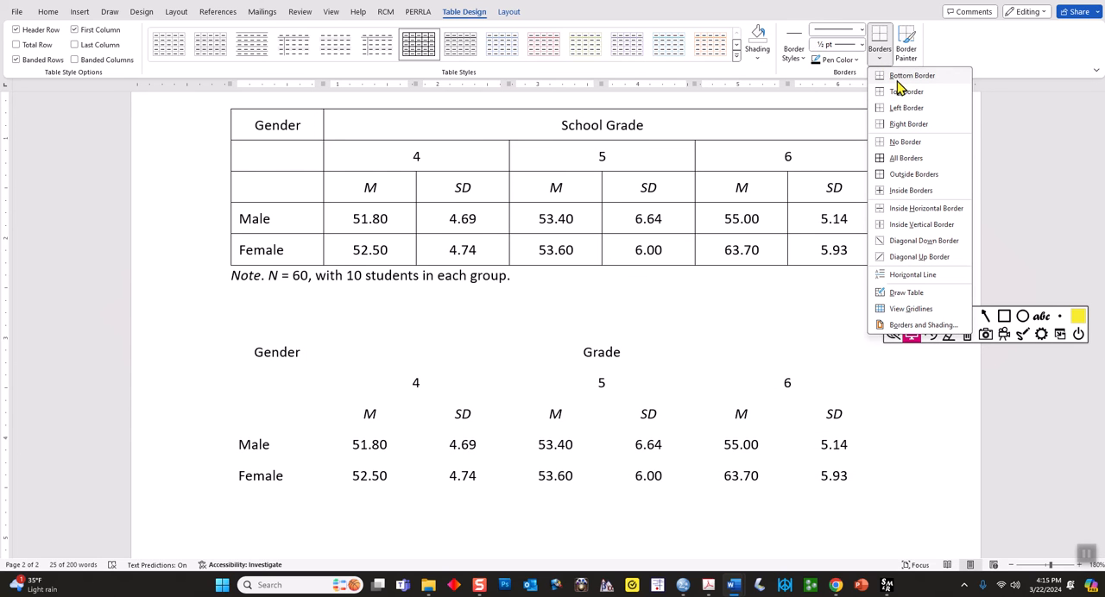
left_click(898, 93)
left_click(599, 512)
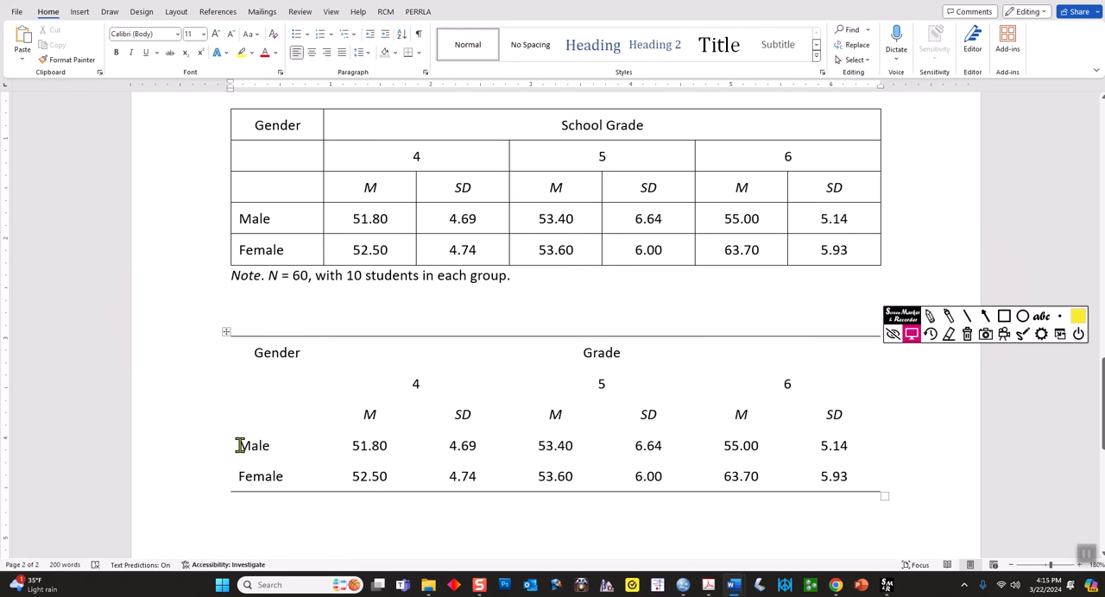
Add a top border to the Male and Female rows of the new table, separating them from the headings
mouse_move(239, 442)
left_mouse_down()
mouse_move(562, 483)
mouse_move(861, 484)
left_mouse_up()
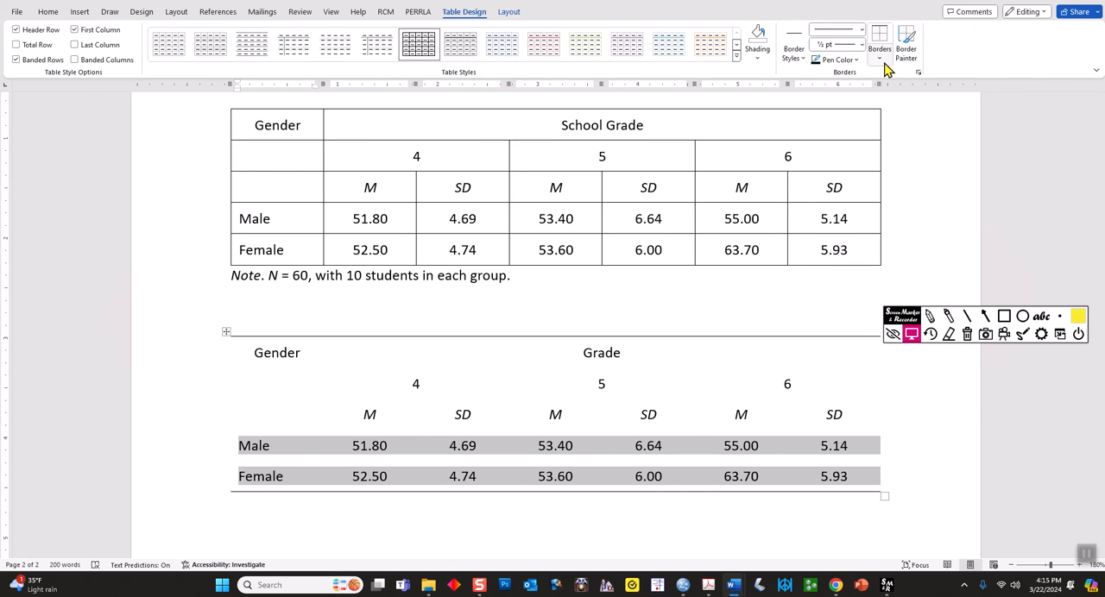
left_click(880, 39)
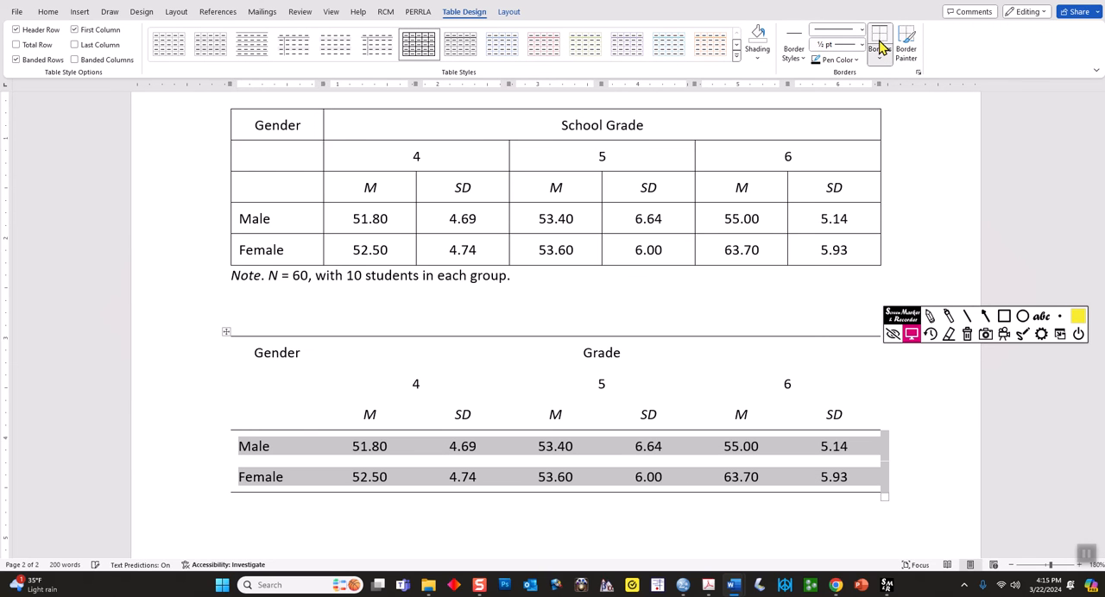
left_click(441, 506)
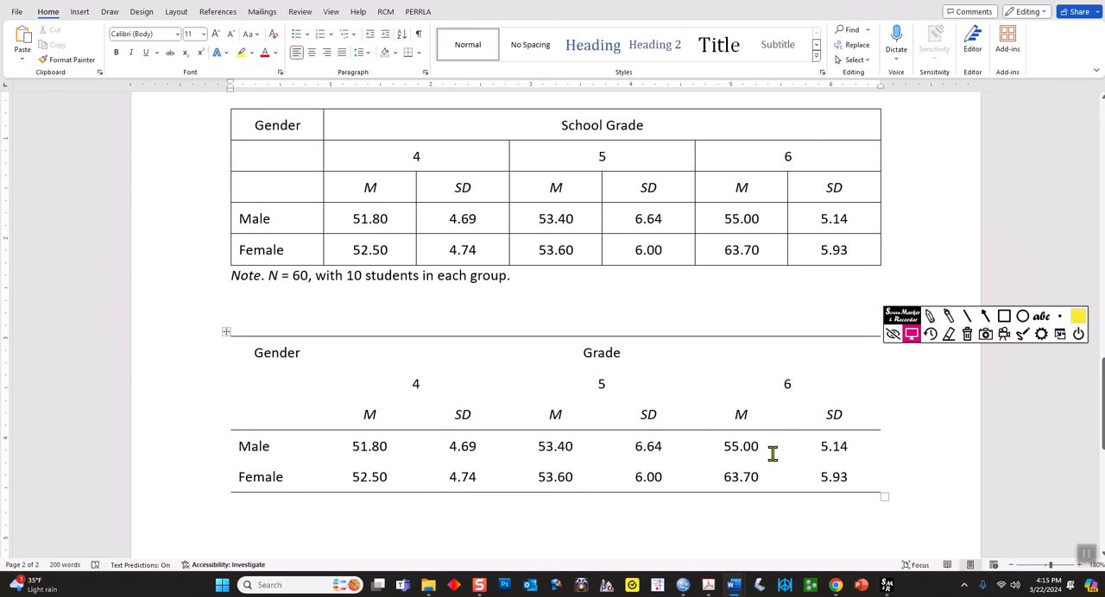
Add top and bottom borders to the new table's cells with the grade numbers 4, 5 and 6
left_click_drag(345, 407, 812, 414)
left_click(429, 471)
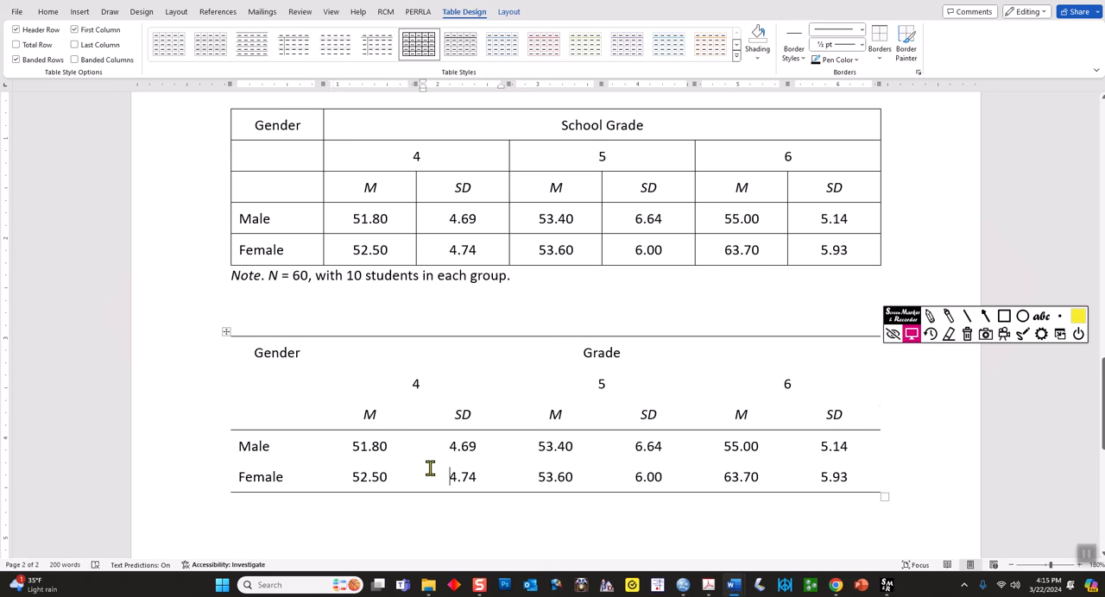
left_click_drag(412, 379, 747, 390)
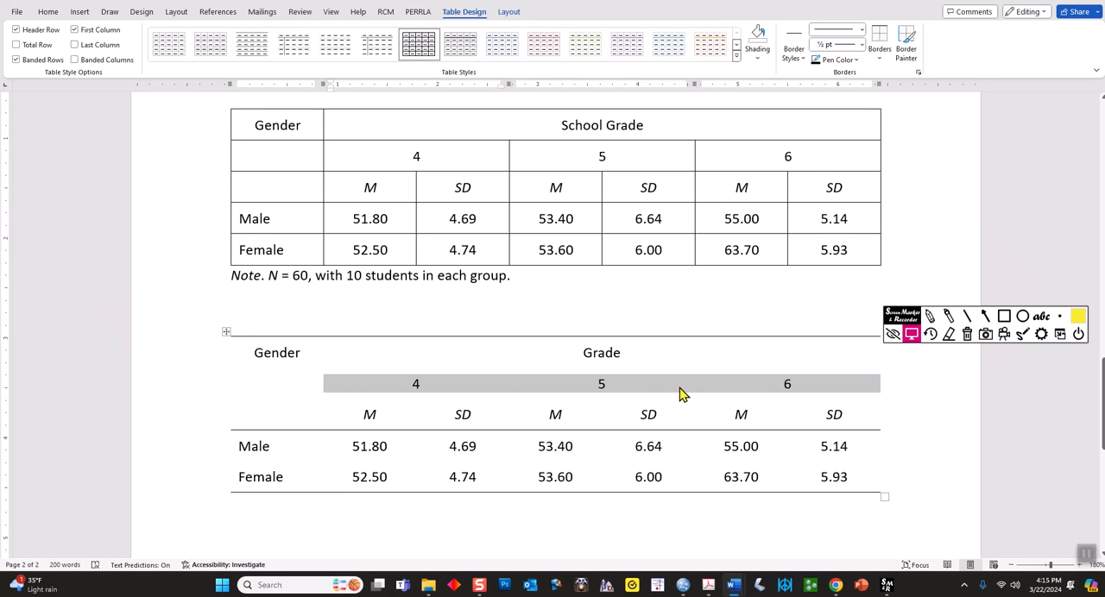
left_click_drag(370, 155, 782, 158)
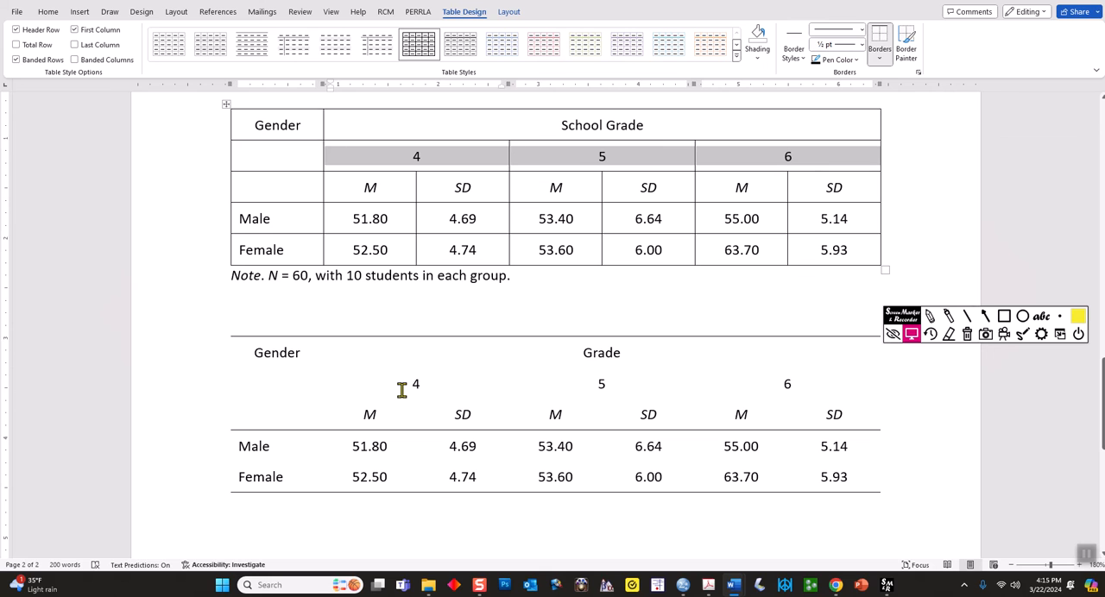
left_click_drag(369, 380, 781, 380)
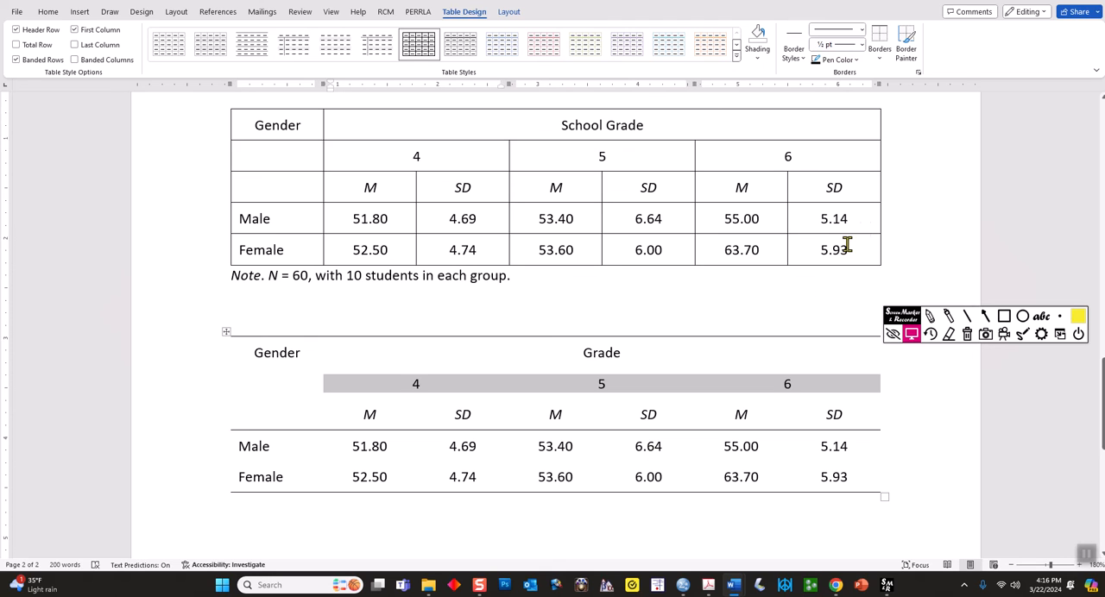
left_click(880, 43)
left_click(880, 58)
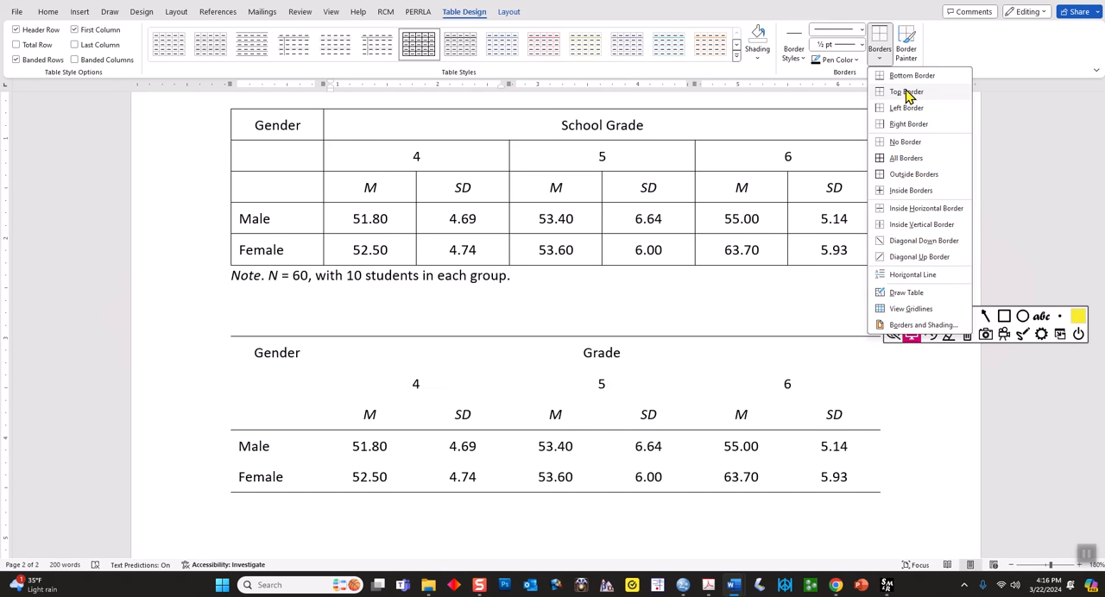
left_click(906, 90)
left_click(503, 523)
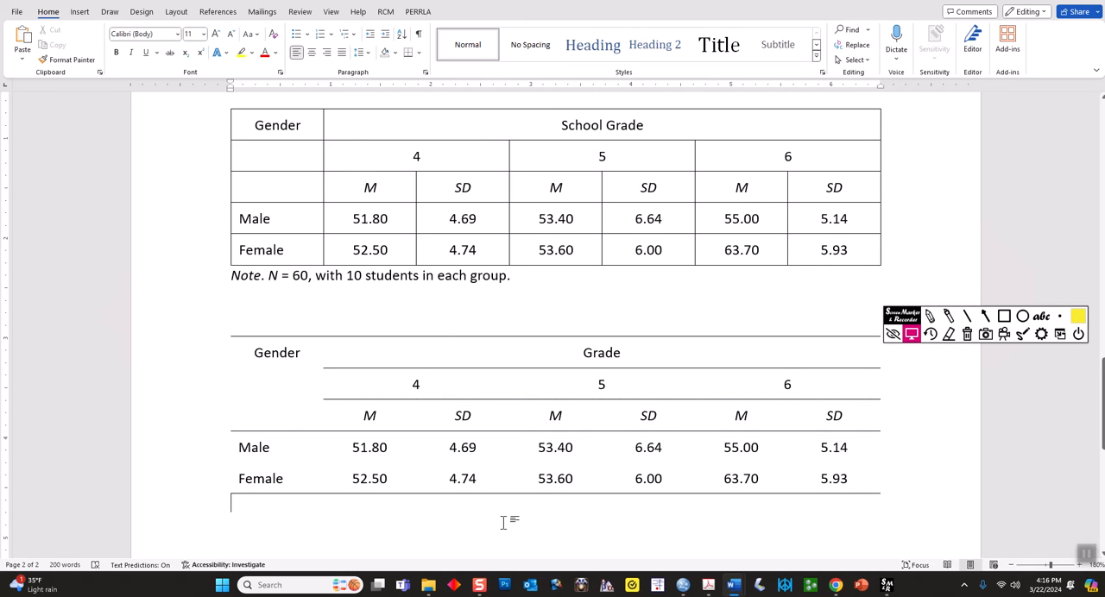
Review the new table's grade heading rows, Table 1's title and note, and the layout of the factorial ANOVA results in Table 2
left_click_drag(625, 349, 581, 352)
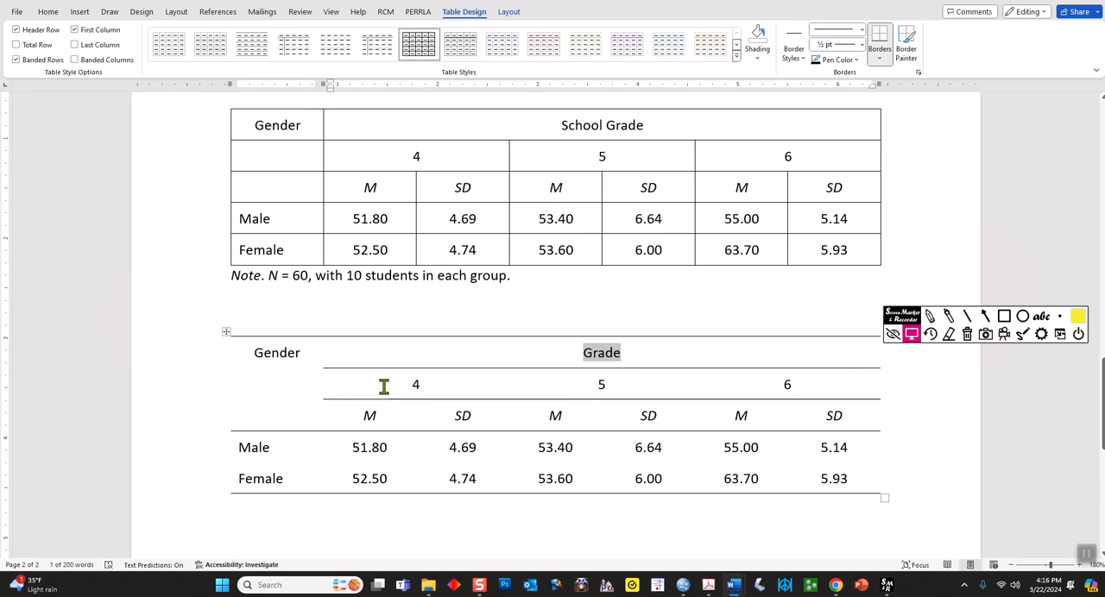
left_click_drag(527, 349, 572, 385)
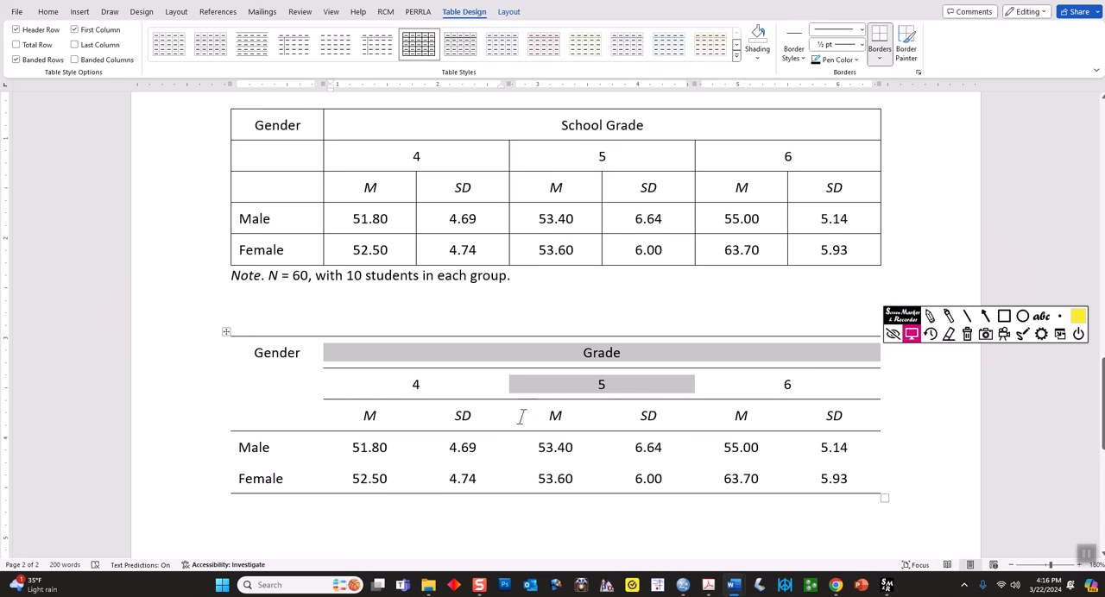
left_click(424, 404)
left_click_drag(362, 388, 832, 414)
left_click(424, 498)
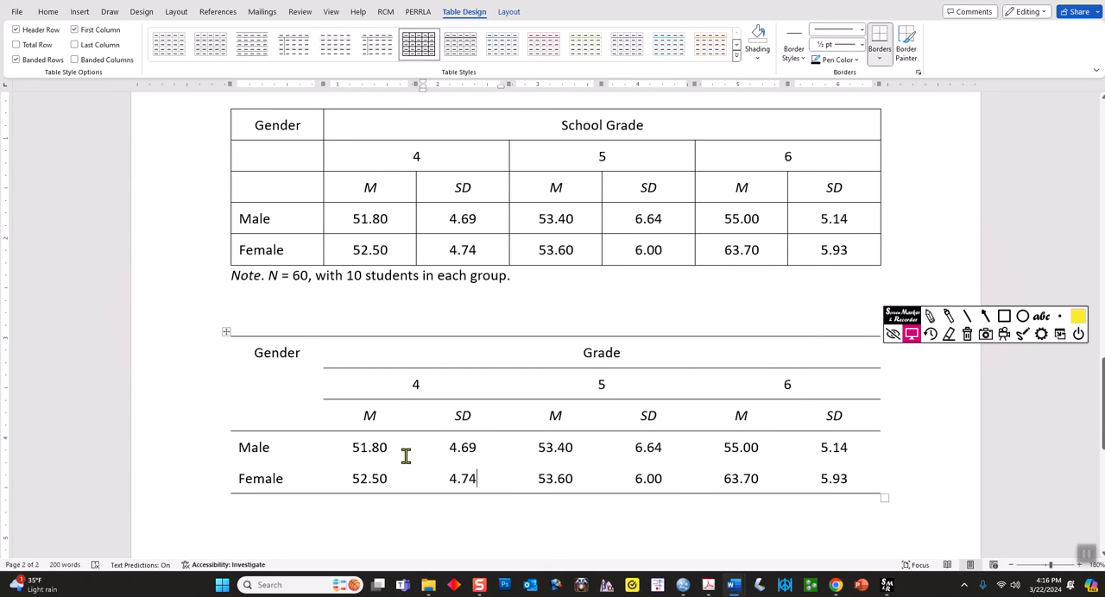
scroll(410, 423, "up", 3)
left_click_drag(650, 179, 197, 153)
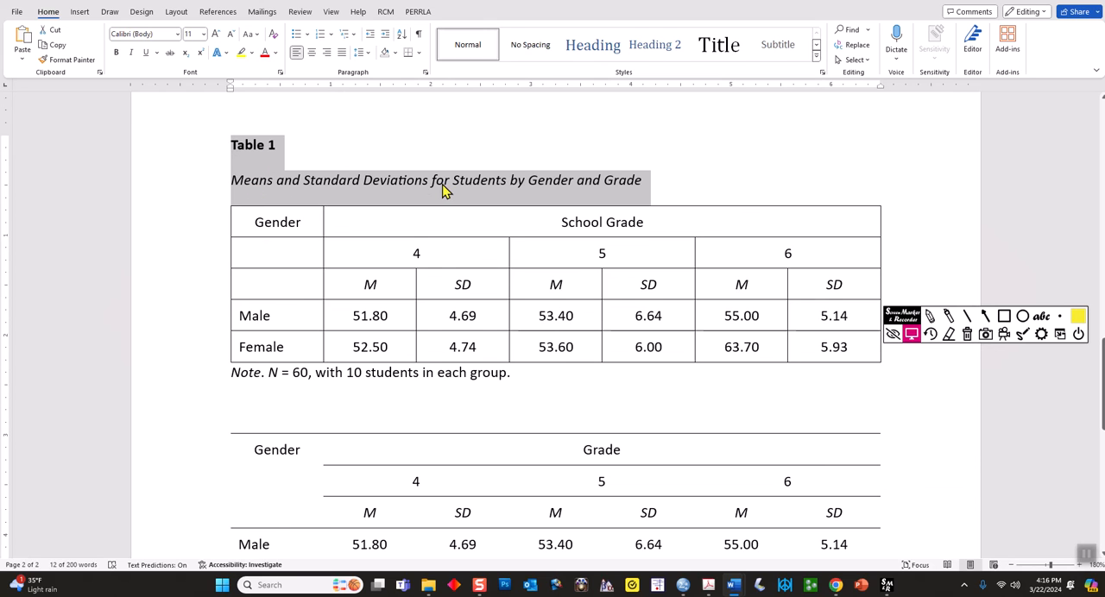
left_click(395, 400)
left_click_drag(520, 374, 234, 373)
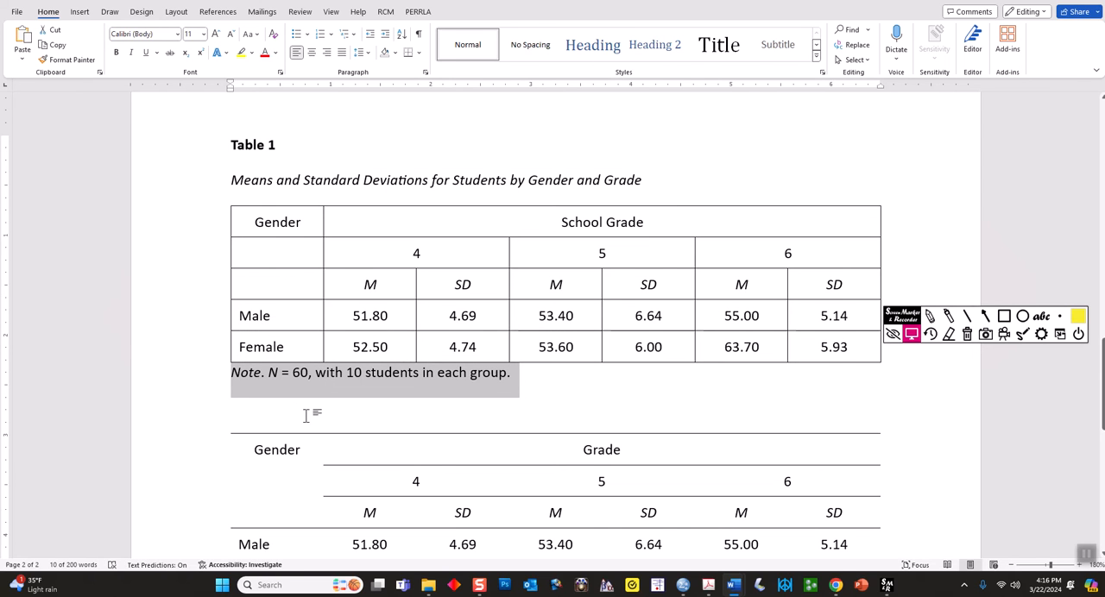
left_click(354, 420)
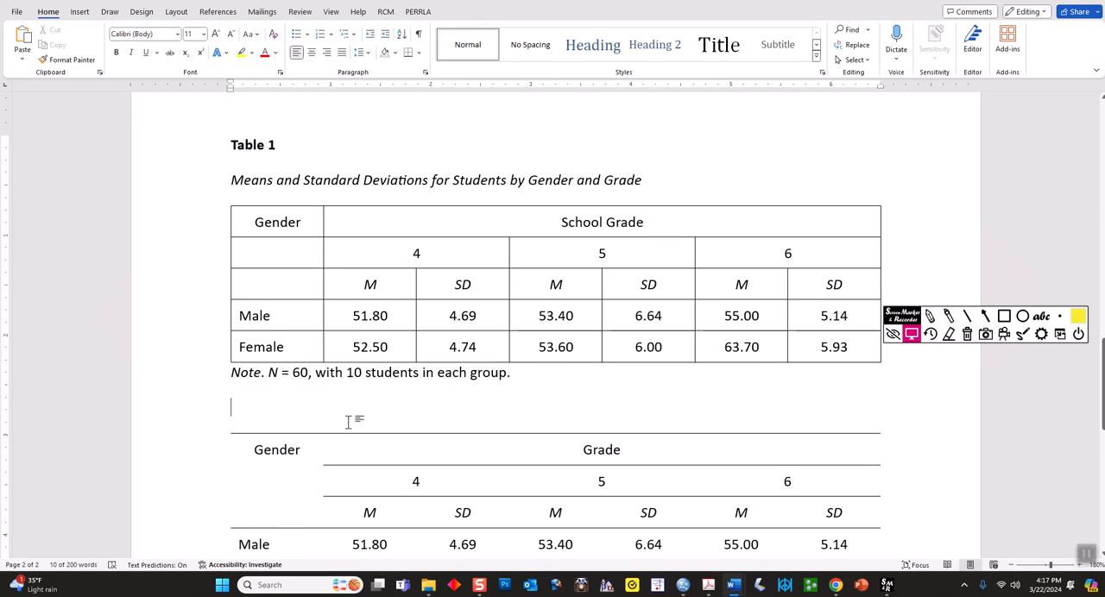
scroll(397, 409, "down", 5)
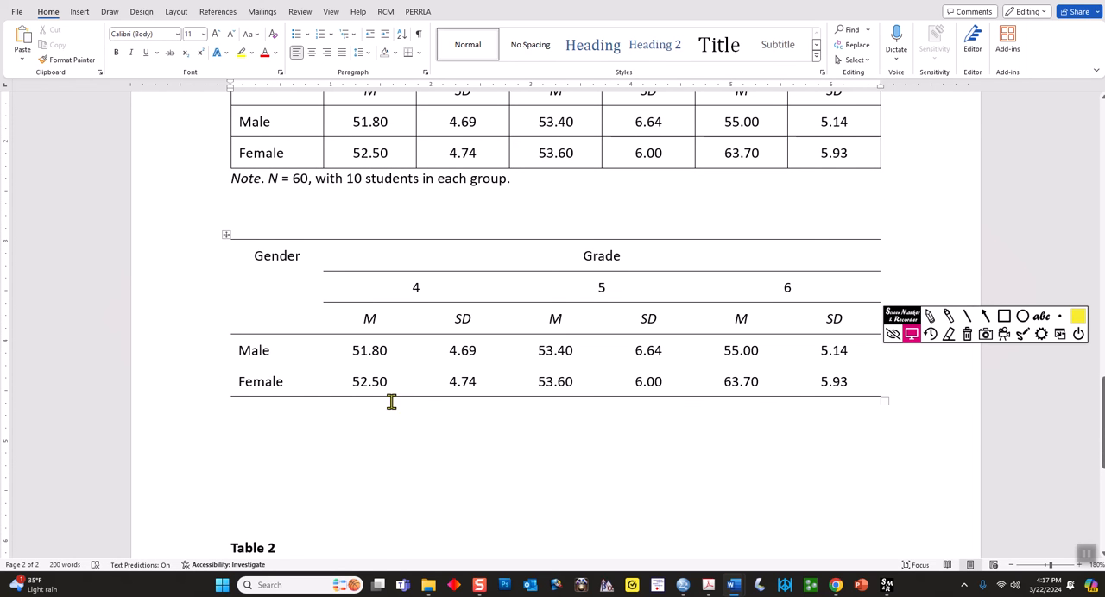
scroll(390, 402, "down", 5)
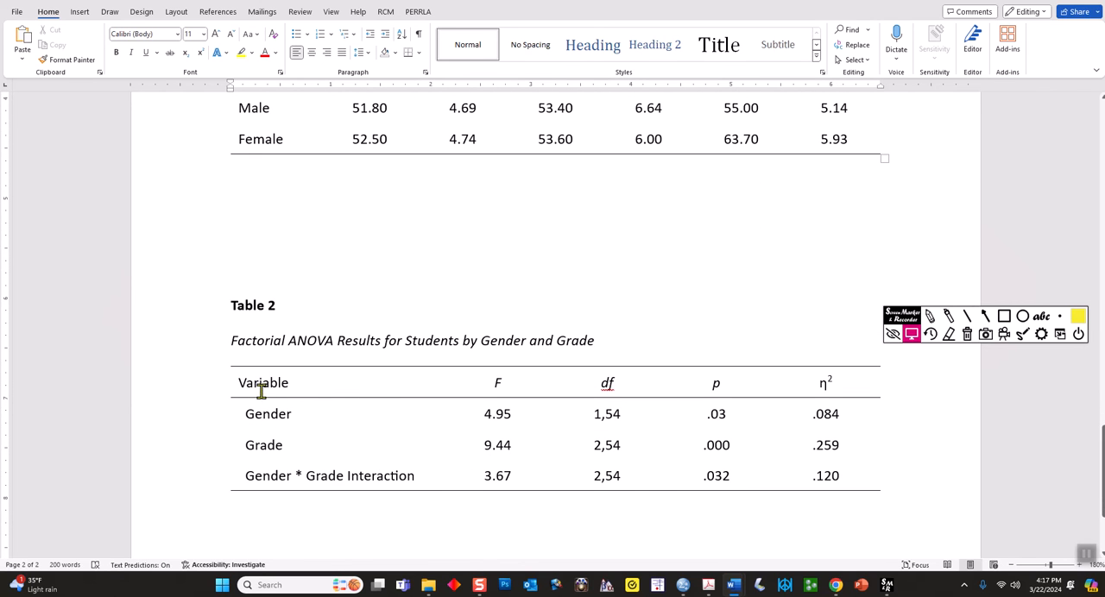
Examine Table 2's layout and its F, p and df values for gender, grade and their interaction
left_click(305, 384)
left_click(226, 363)
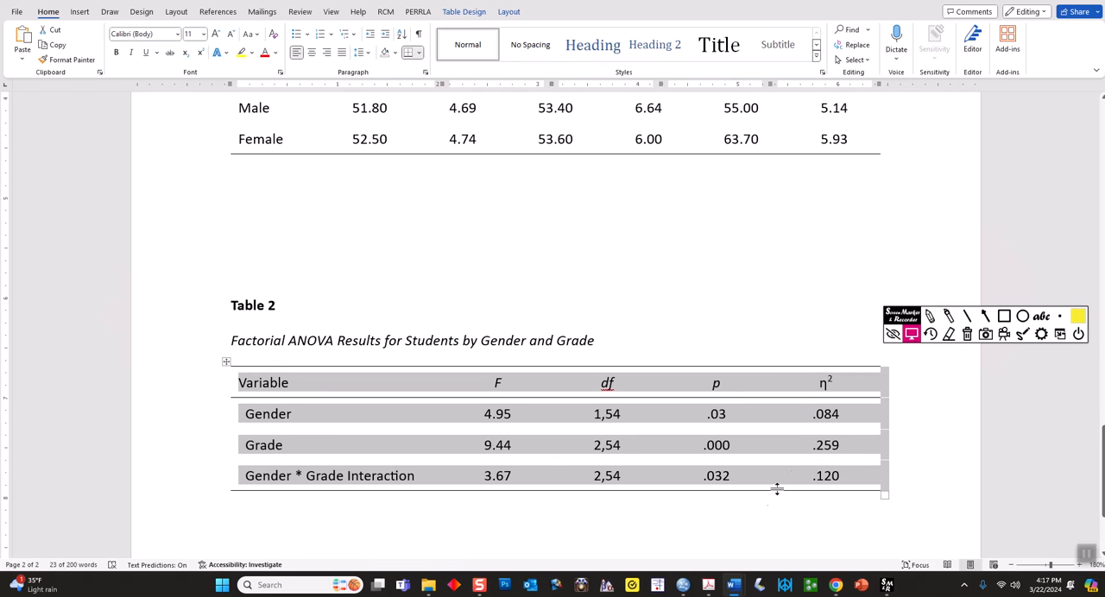
left_click(745, 511)
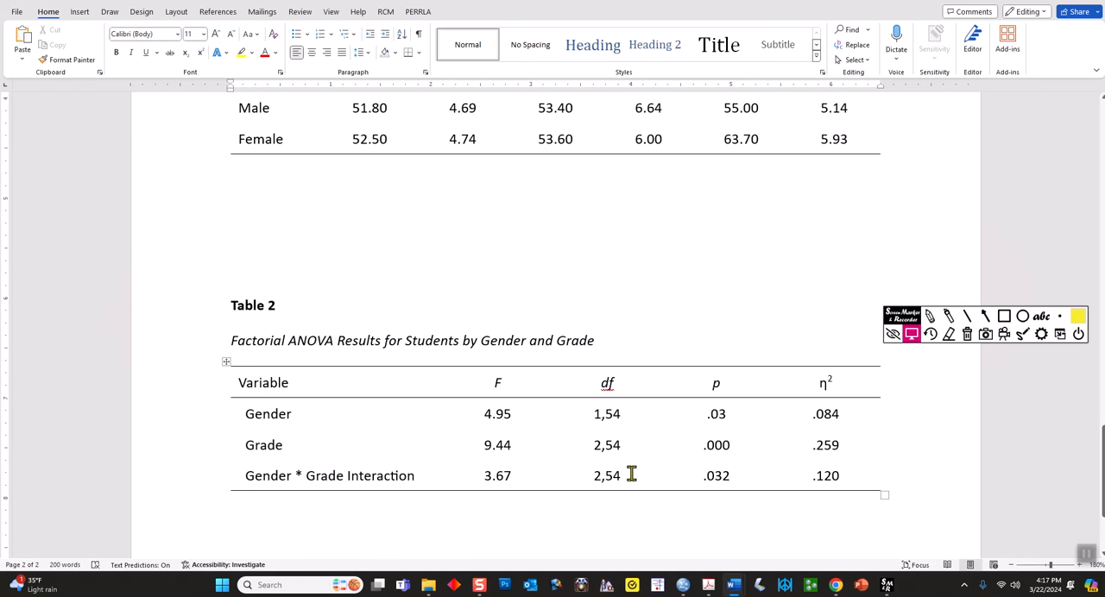
left_click_drag(484, 415, 509, 484)
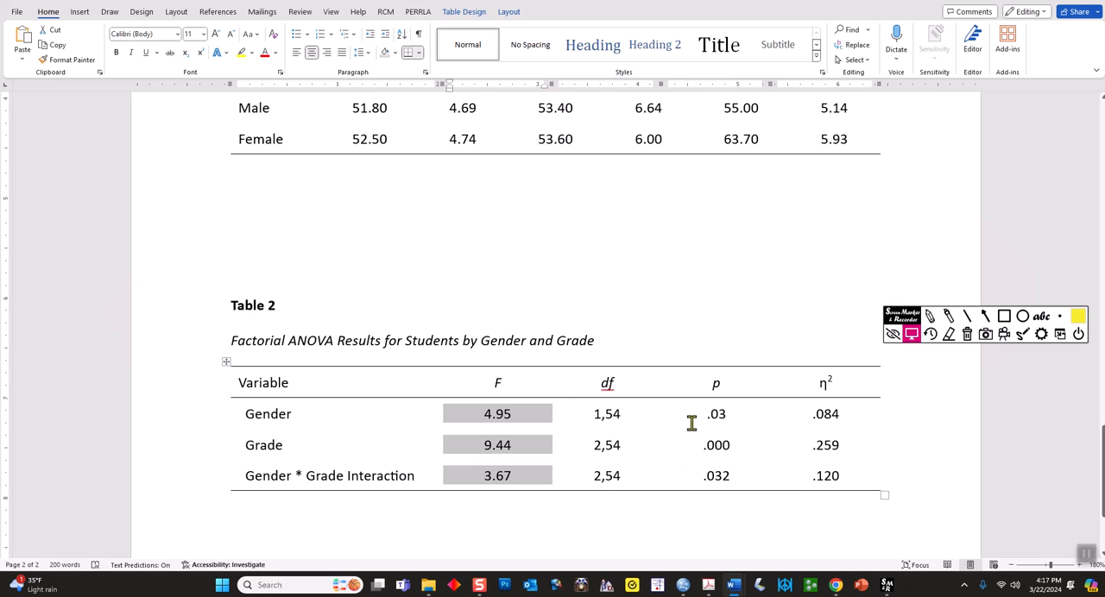
left_click_drag(697, 408, 721, 475)
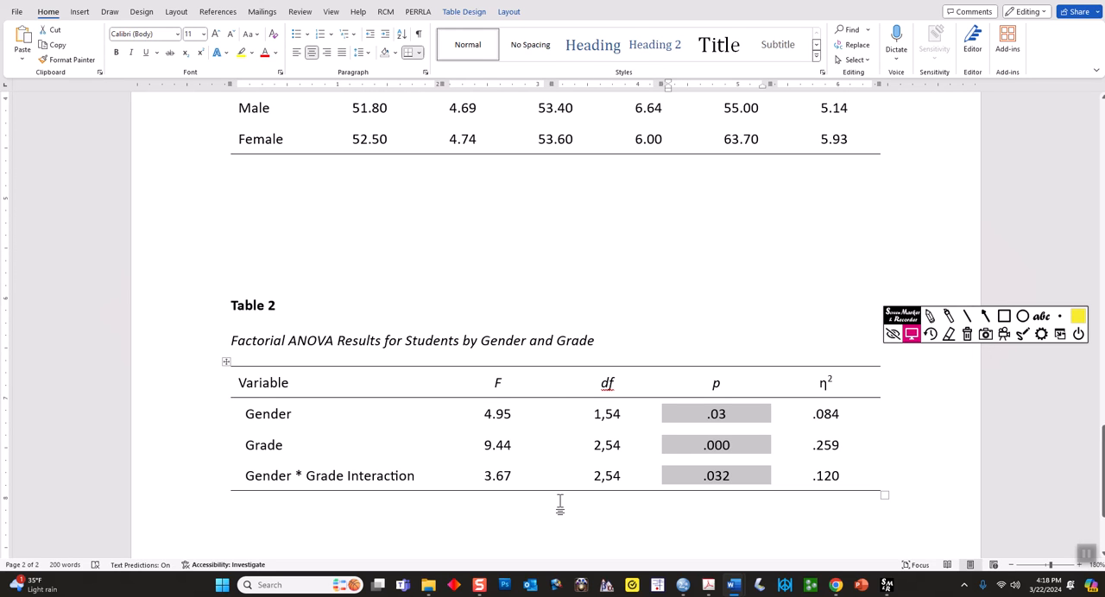
left_click_drag(578, 416, 615, 483)
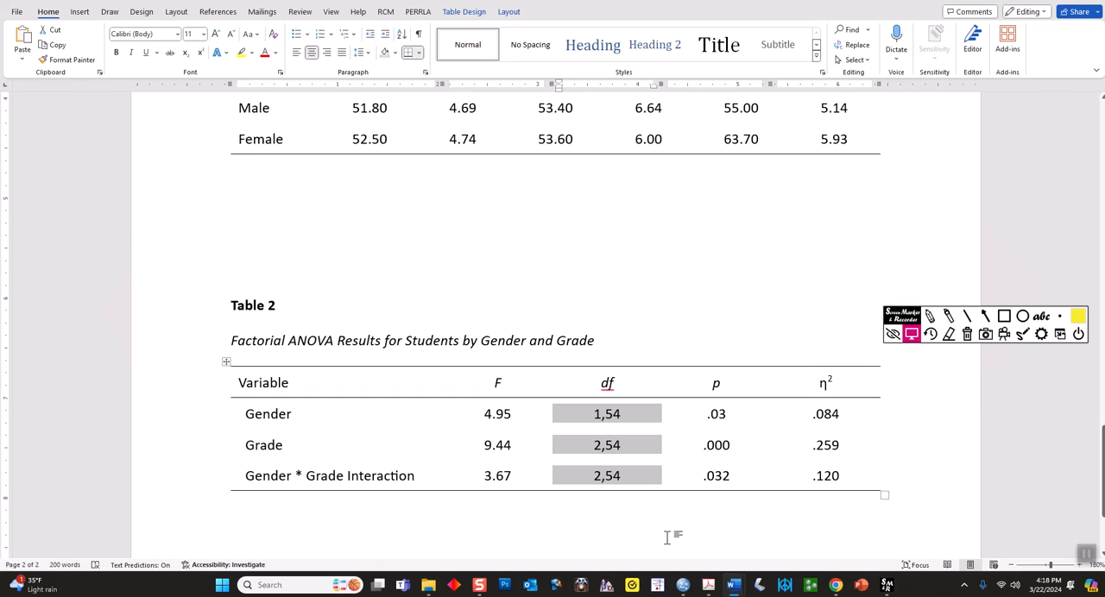
Switch to the SPSS output, highlight the effect and error df in Tests of Between-Subjects Effects, and clear the markings
mouse_move(682, 586)
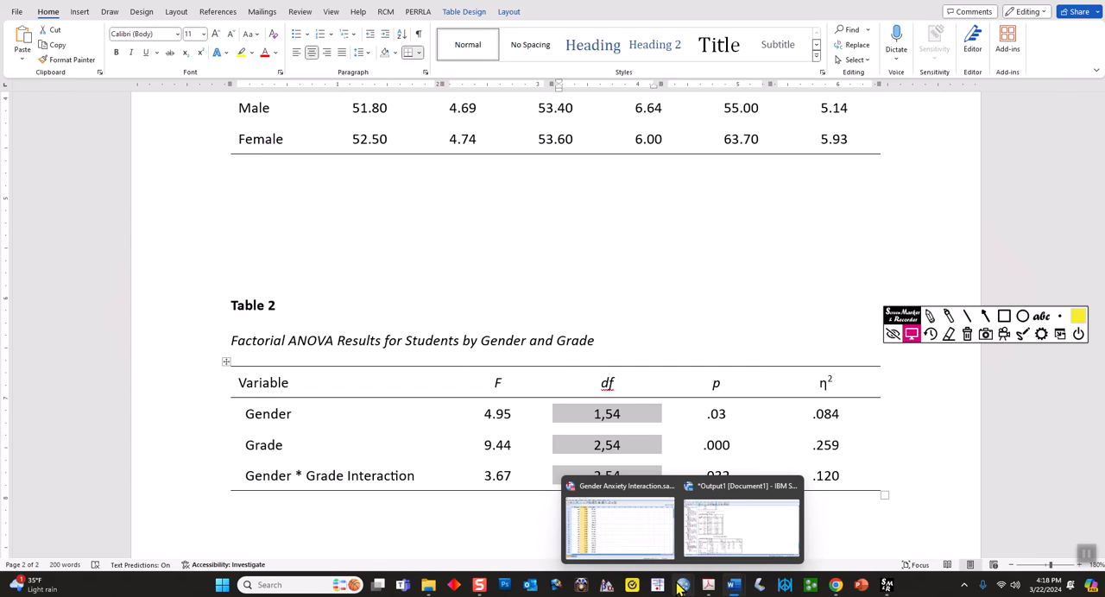
left_click(710, 526)
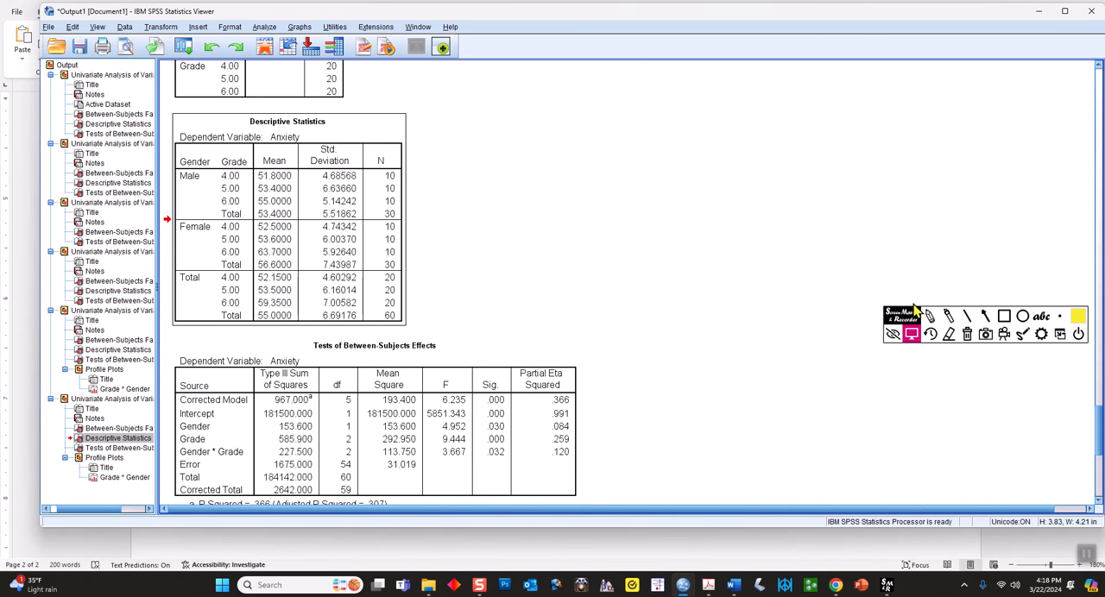
left_click(948, 316)
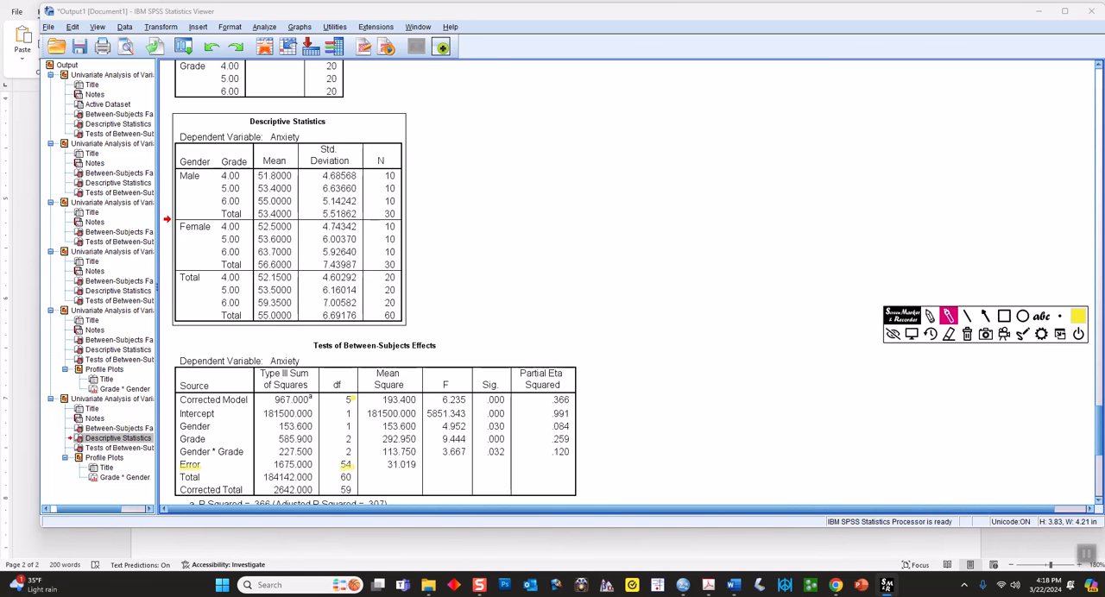
left_click_drag(353, 398, 340, 400)
left_click_drag(350, 427, 346, 470)
left_click(967, 335)
left_click(913, 335)
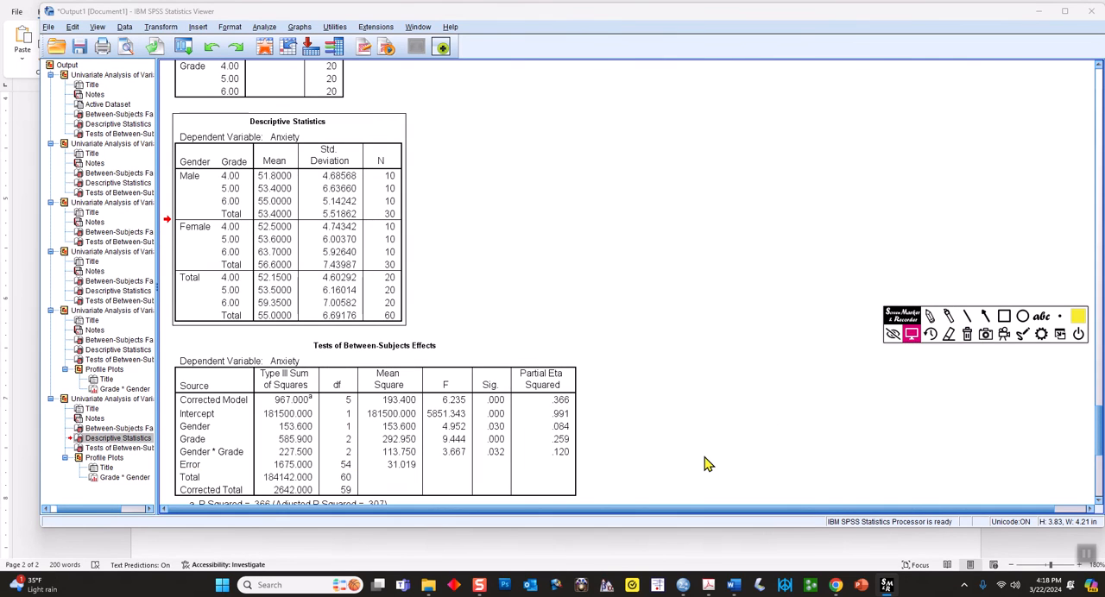
Compare the η² heading of Table 2 in Word with the Partial Eta Squared column in the SPSS output
mouse_move(733, 583)
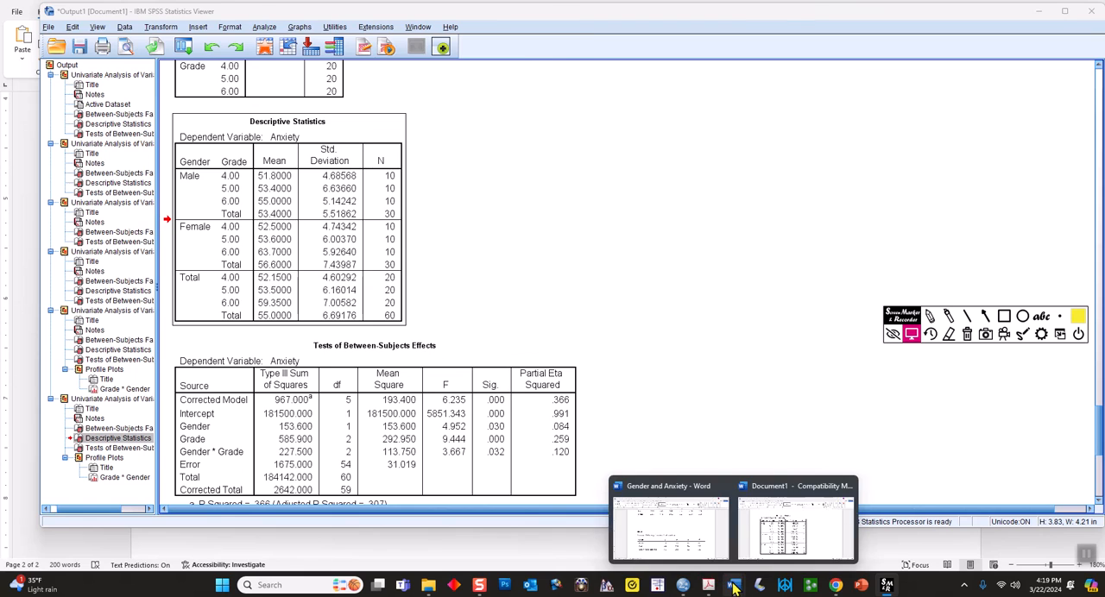
left_click(718, 533)
left_click(573, 516)
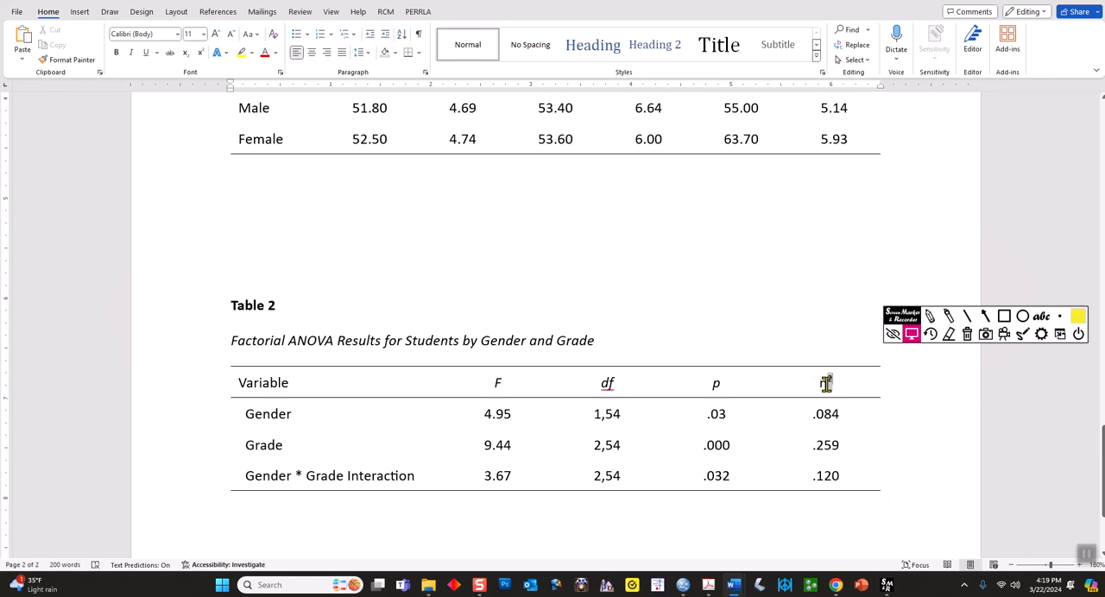
left_click_drag(832, 378, 801, 397)
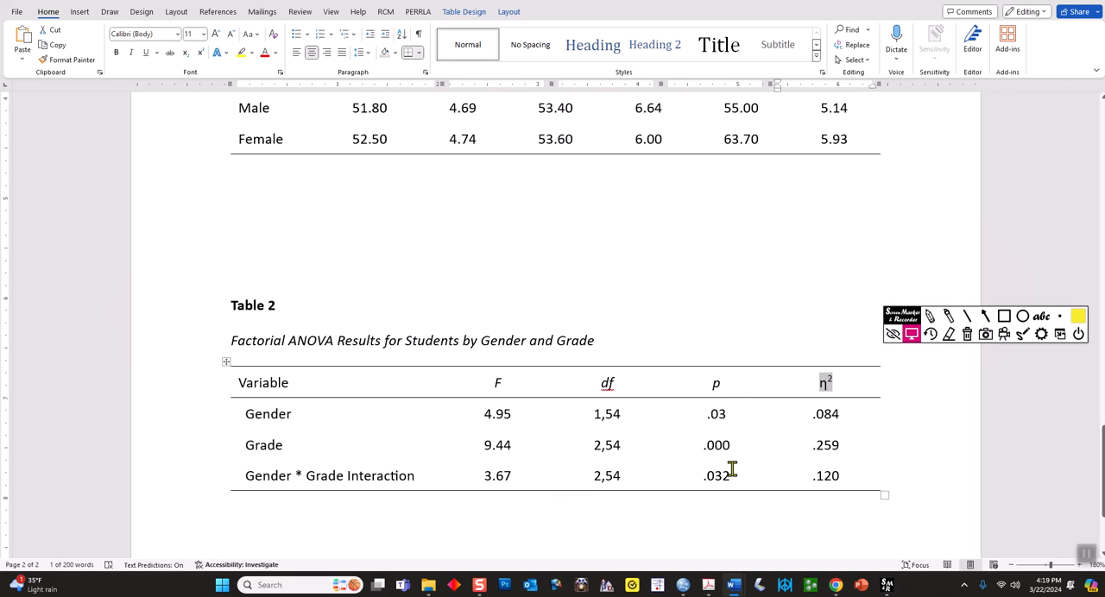
mouse_move(705, 587)
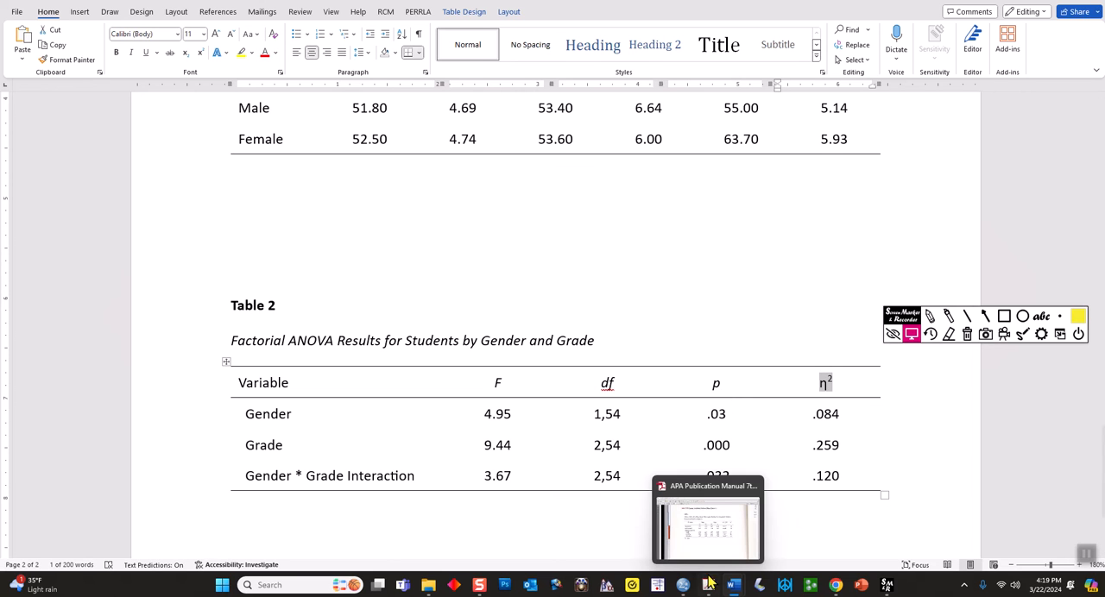
left_click(712, 539)
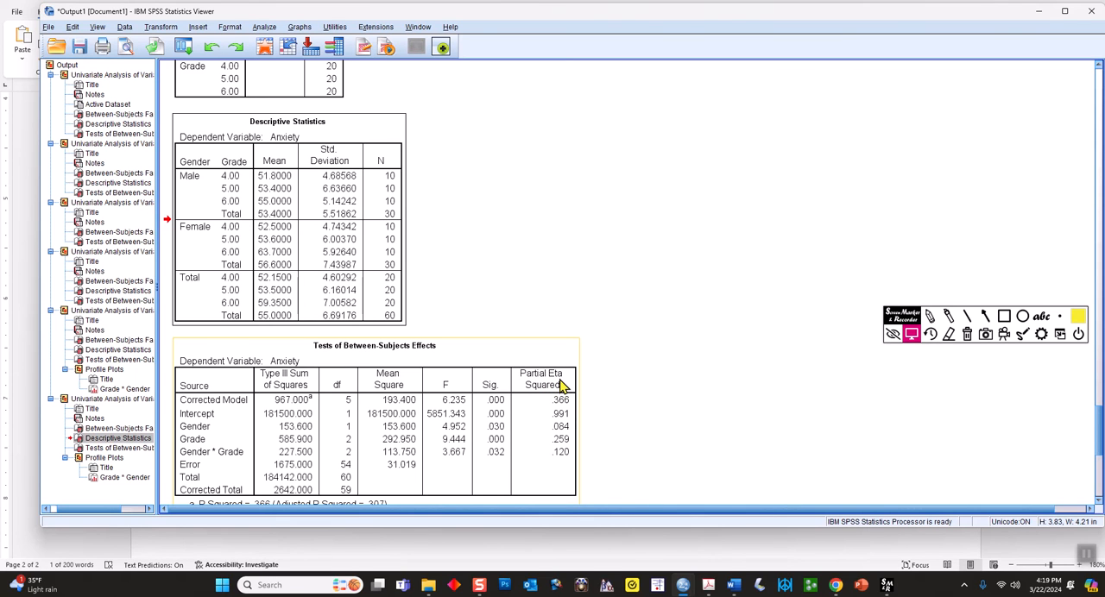
mouse_move(737, 592)
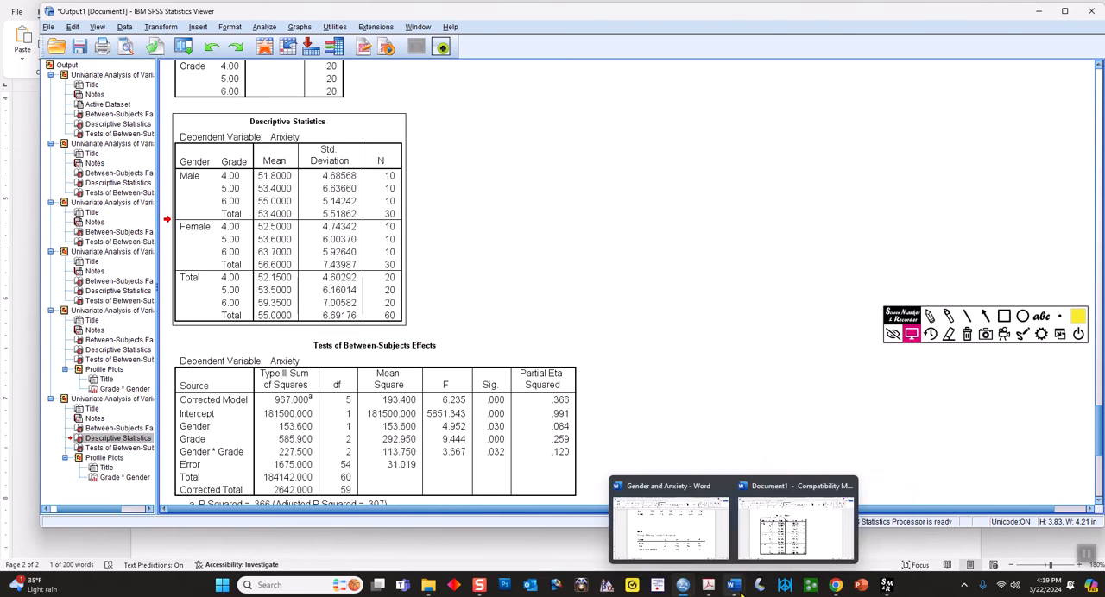
left_click(697, 548)
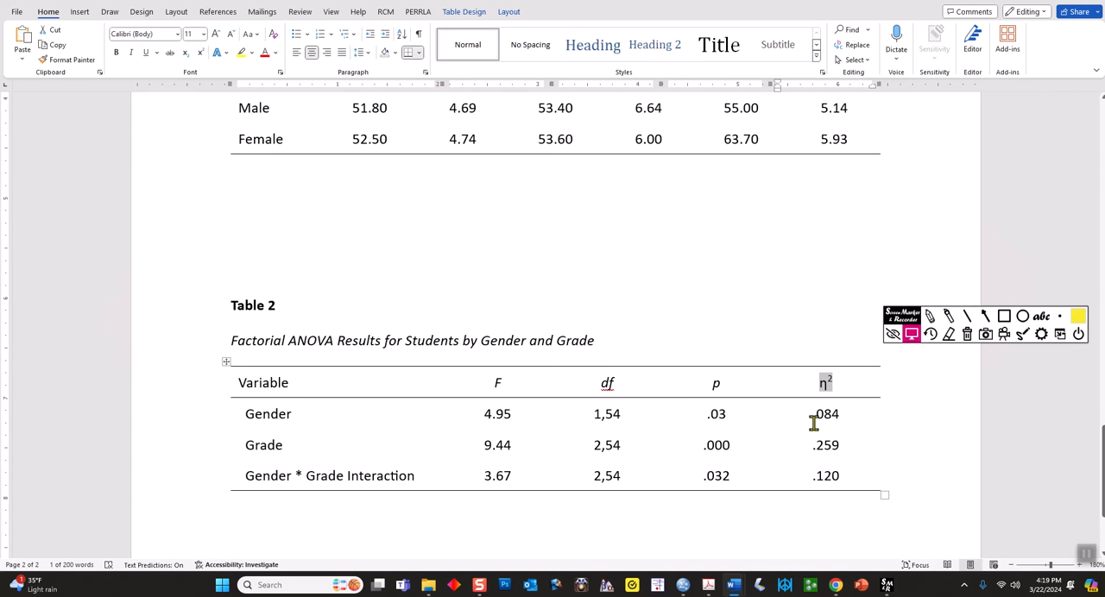
Delete the η² heading from Table 2's last column and centre the alignment of the empty heading cell
key("Delete")
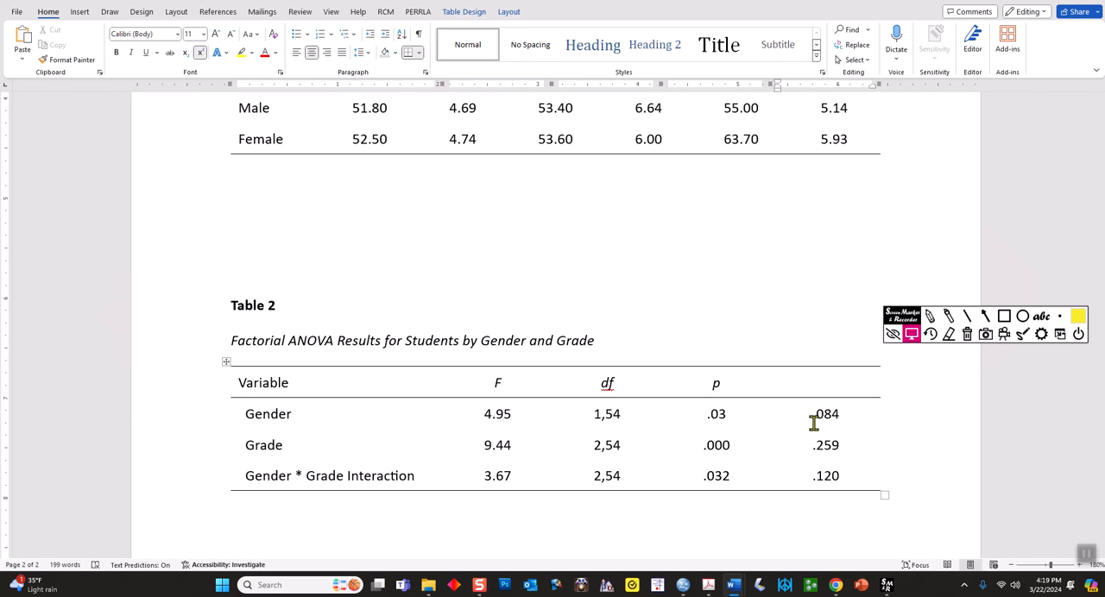
key("ctrl+l")
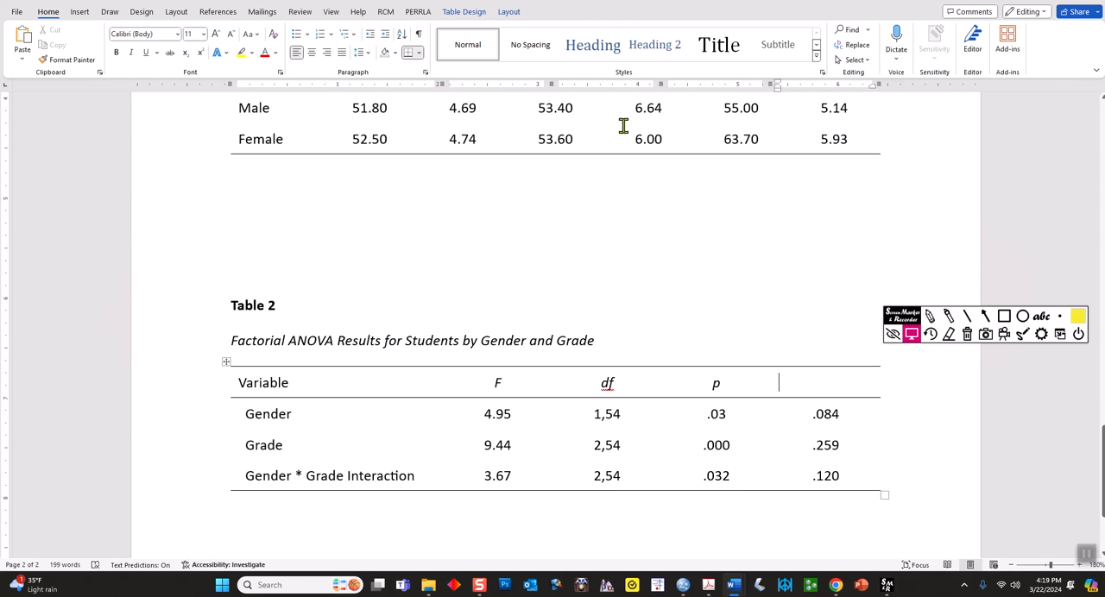
left_click(455, 12)
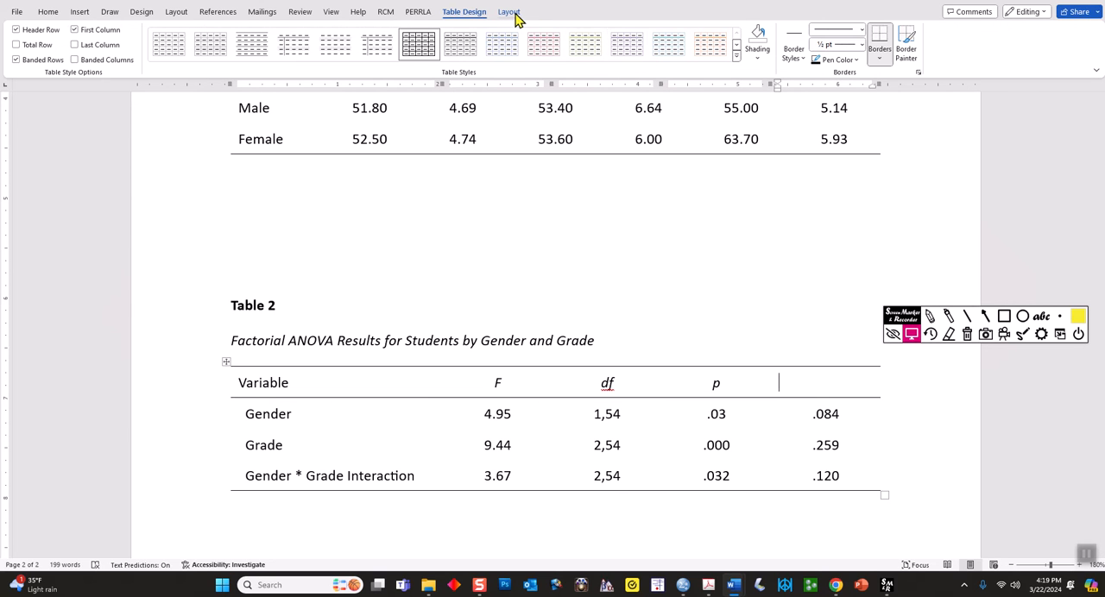
left_click(509, 12)
left_click(623, 44)
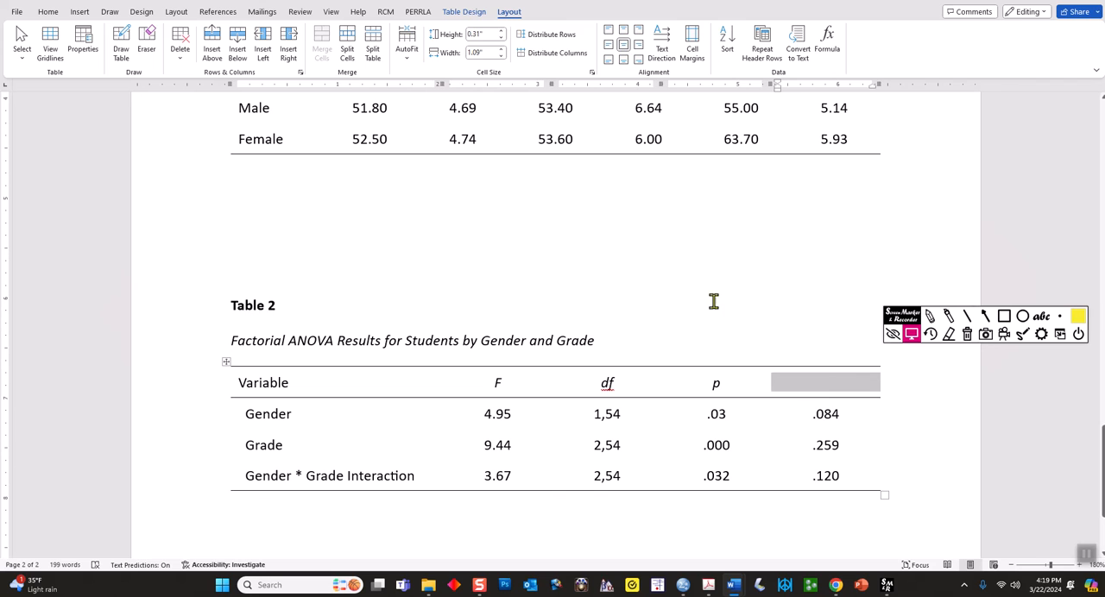
left_click(827, 390)
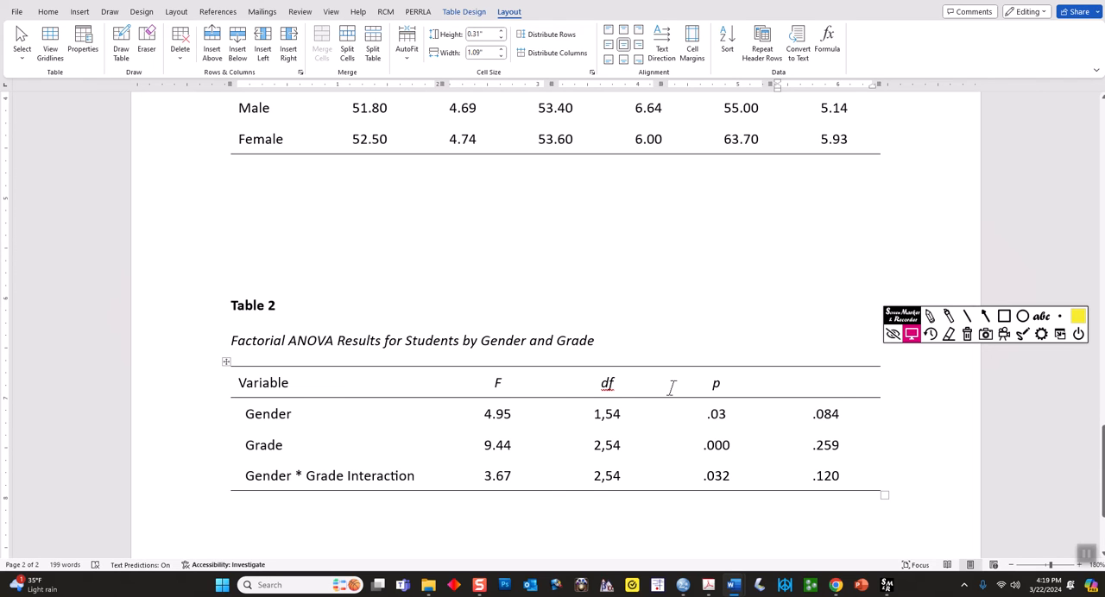
Insert the Greek symbol η as the heading of Table 2's last column
left_click(78, 14)
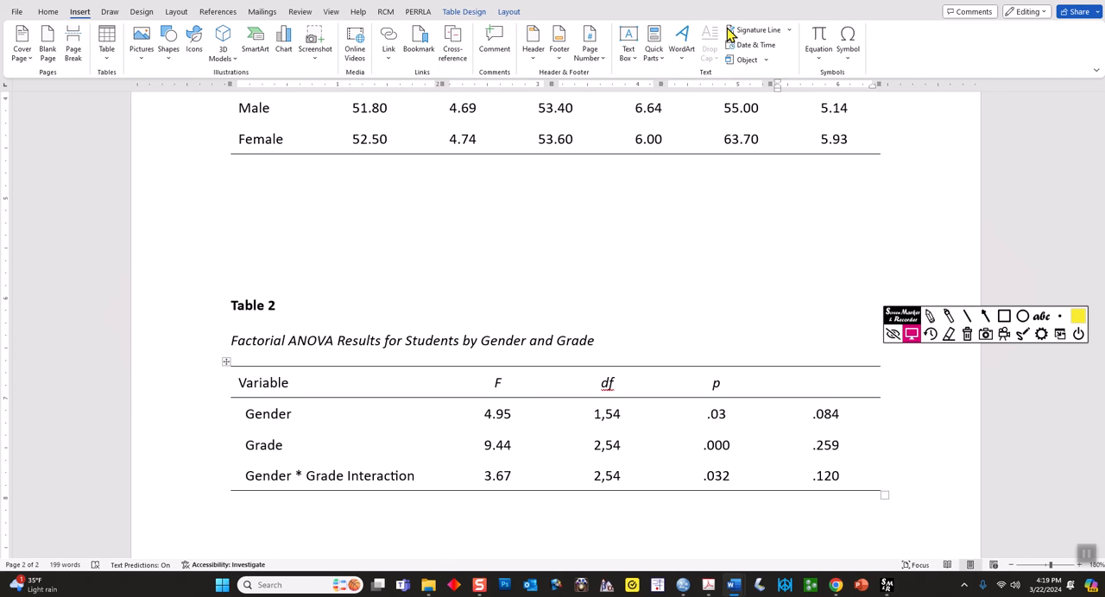
left_click(850, 43)
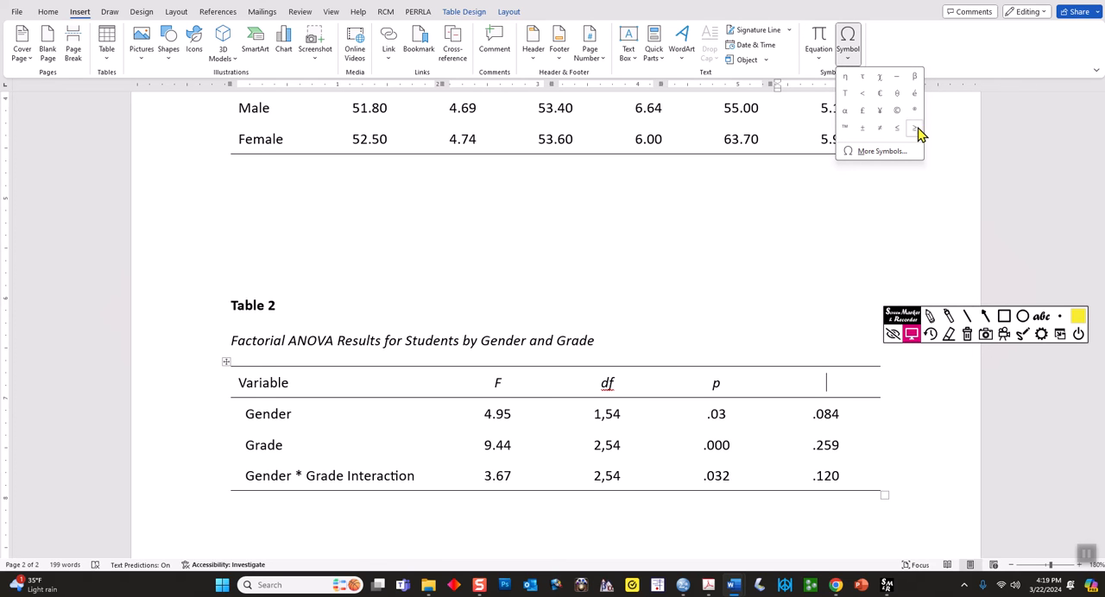
left_click(845, 78)
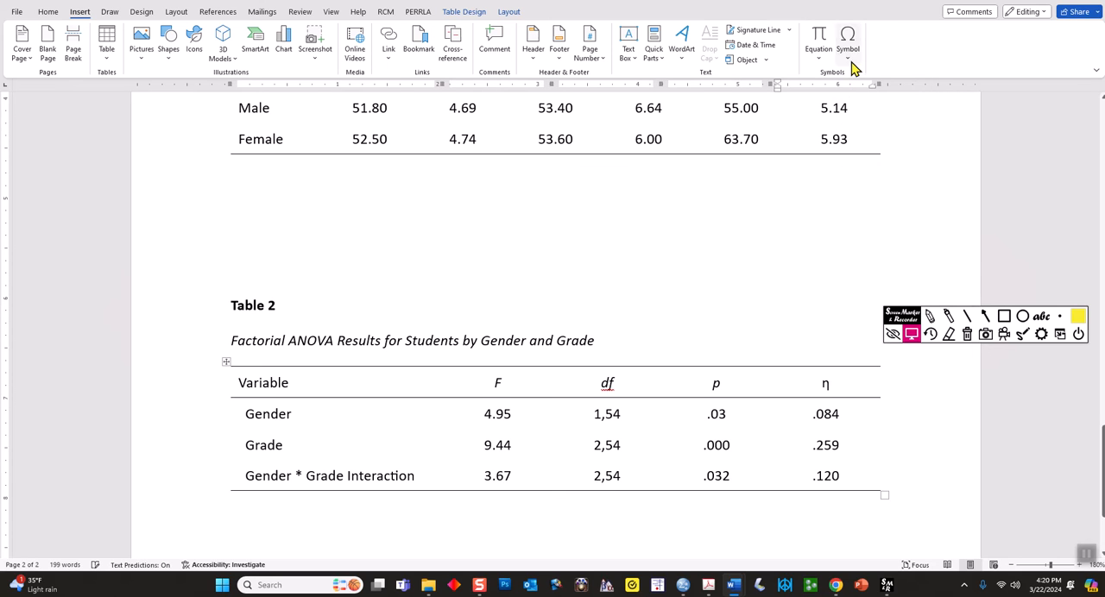
Look up the lowercase eta in the Greek and Coptic subset of the full symbol list, and close the list without inserting anything
left_click(849, 62)
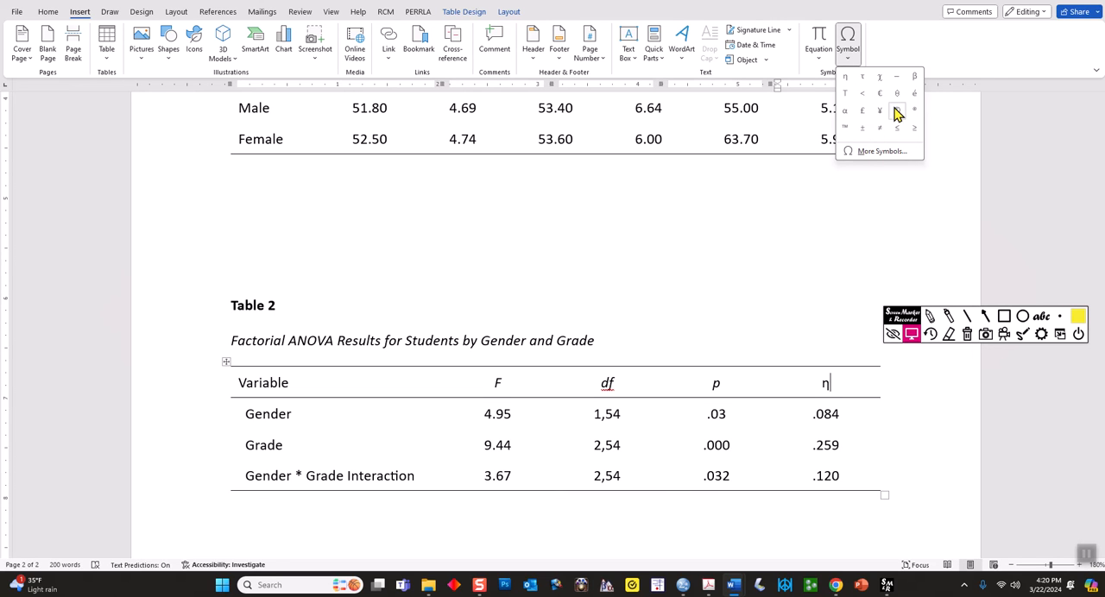
left_click(881, 151)
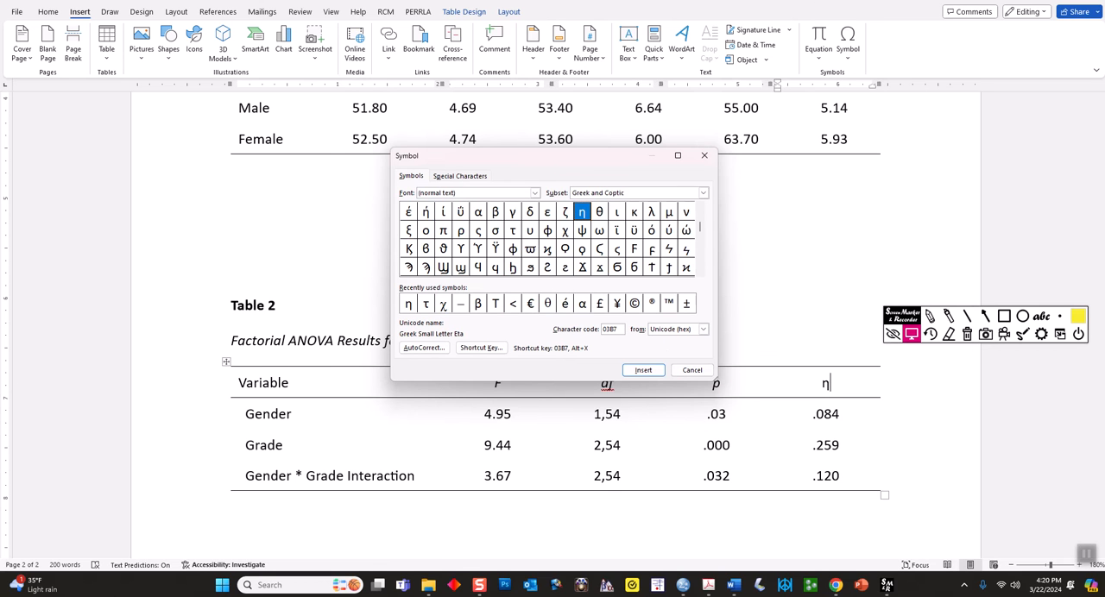
left_click_drag(716, 380, 881, 515)
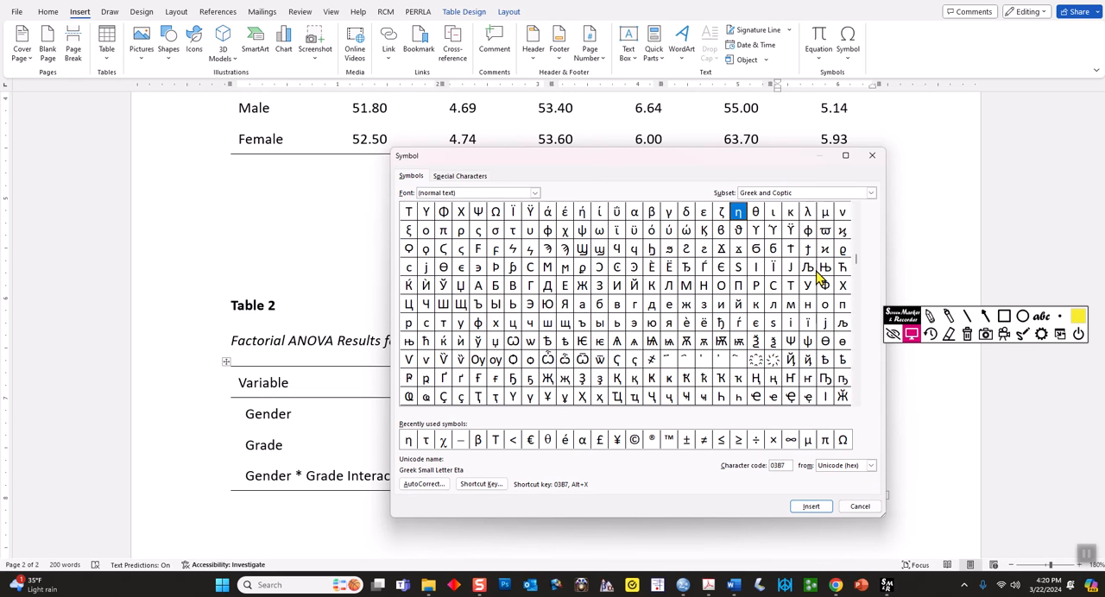
left_click(857, 209)
left_click(857, 210)
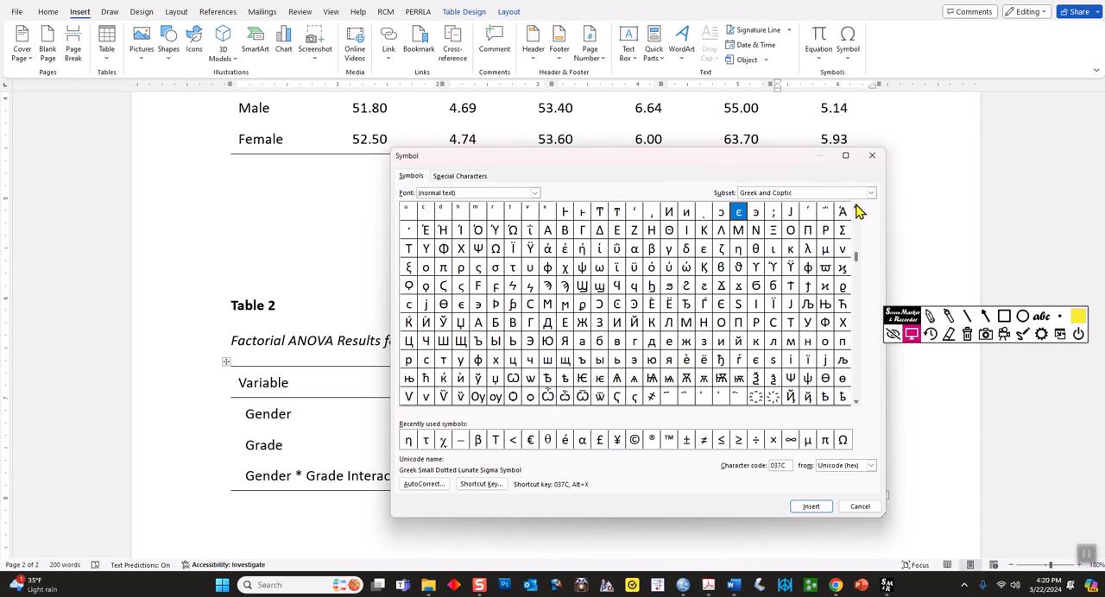
left_click(738, 249)
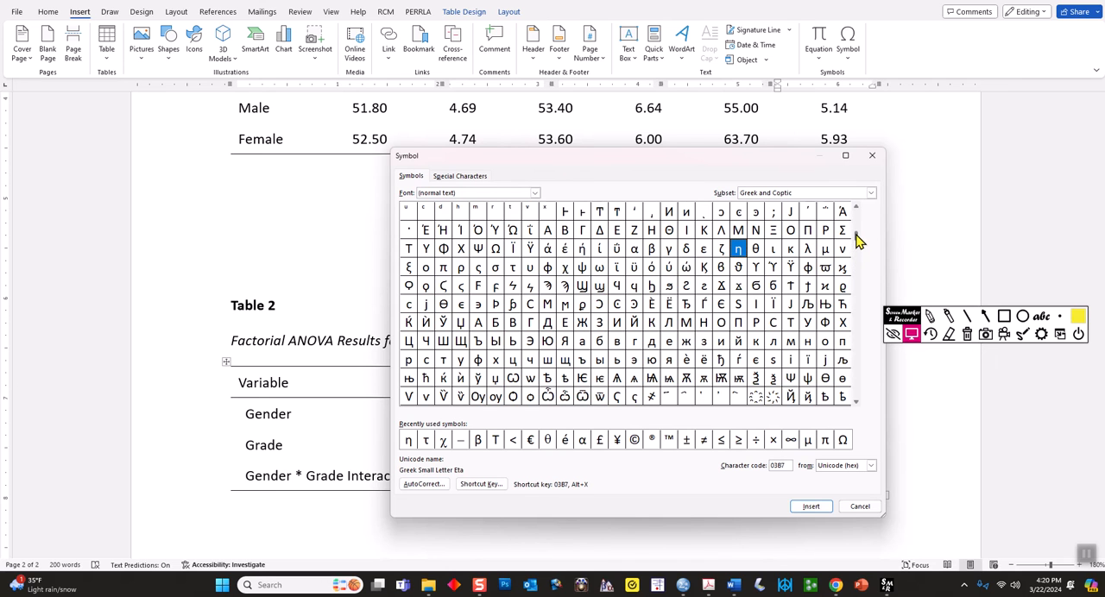
scroll(859, 255, "up", 1)
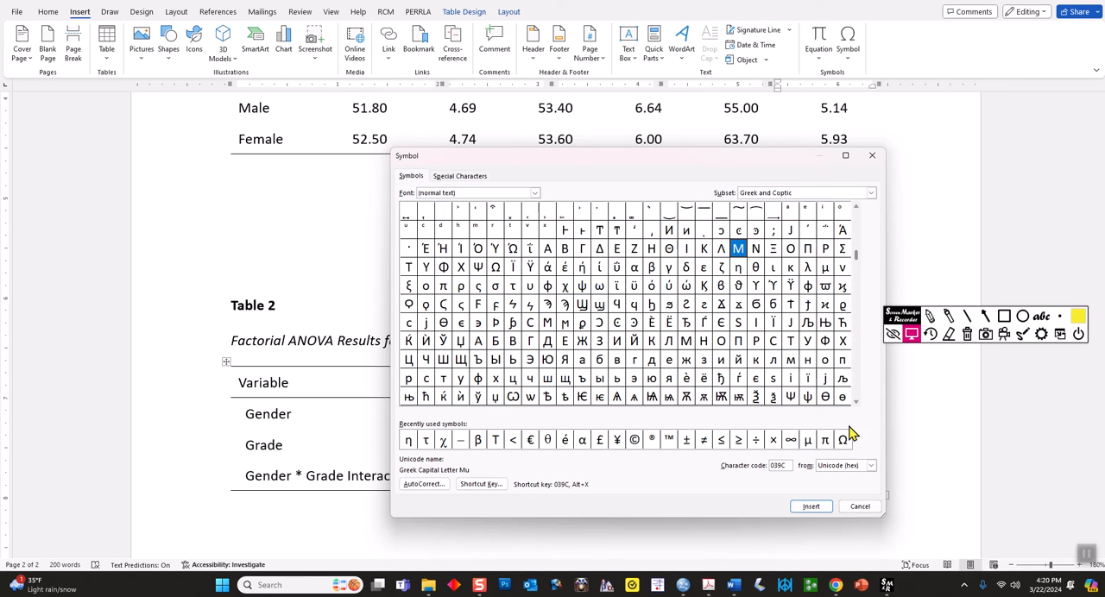
left_click(858, 507)
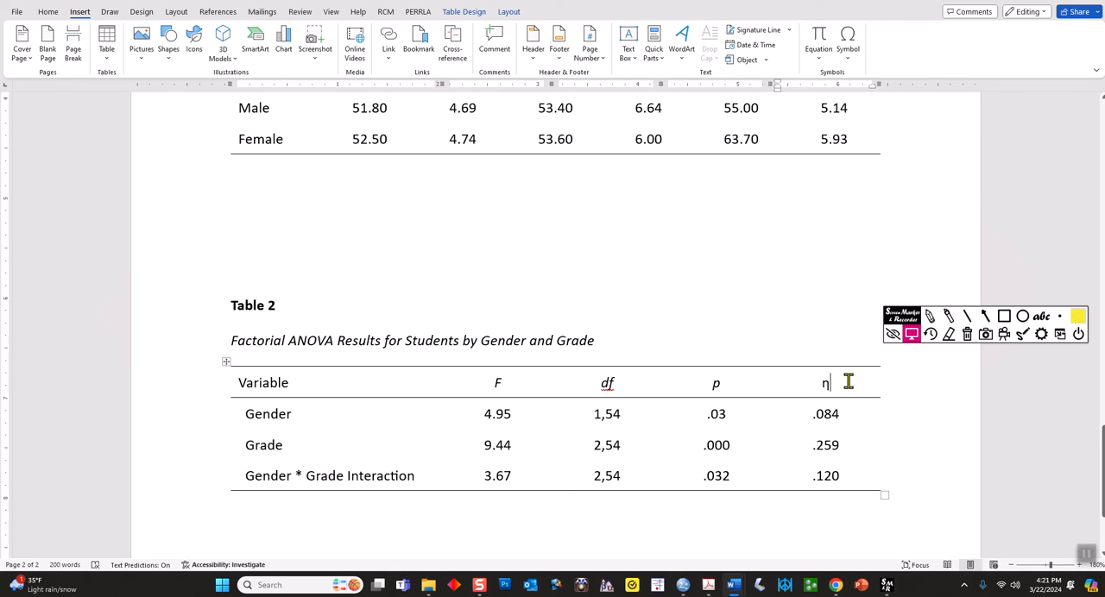
Try superscript text "jhkhkh" after the η in Table 2's last heading cell, and clear the cell's contents
left_click(47, 12)
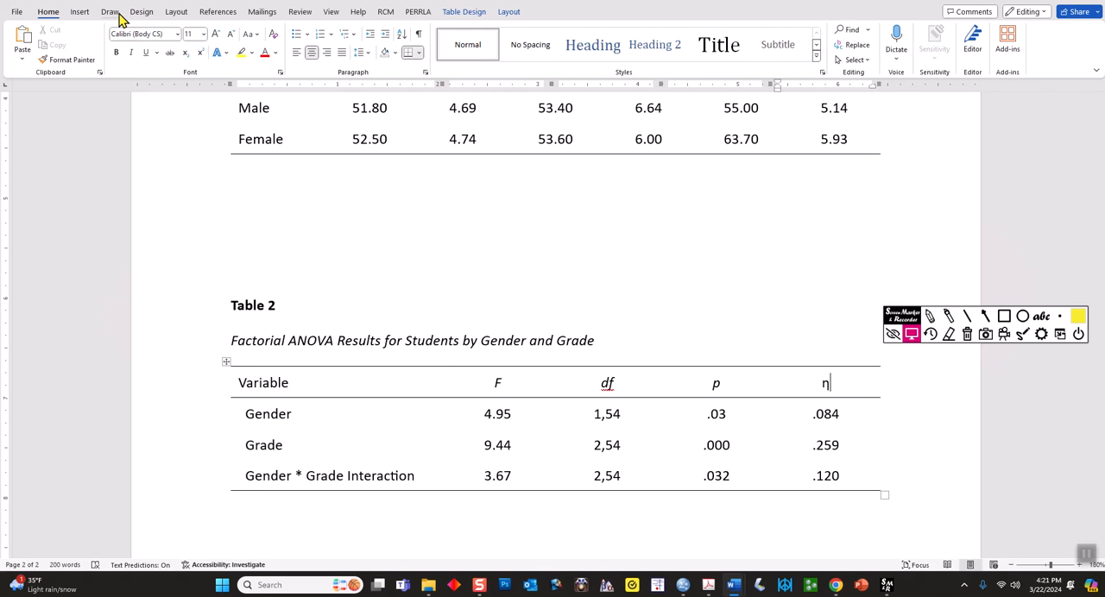
left_click(200, 54)
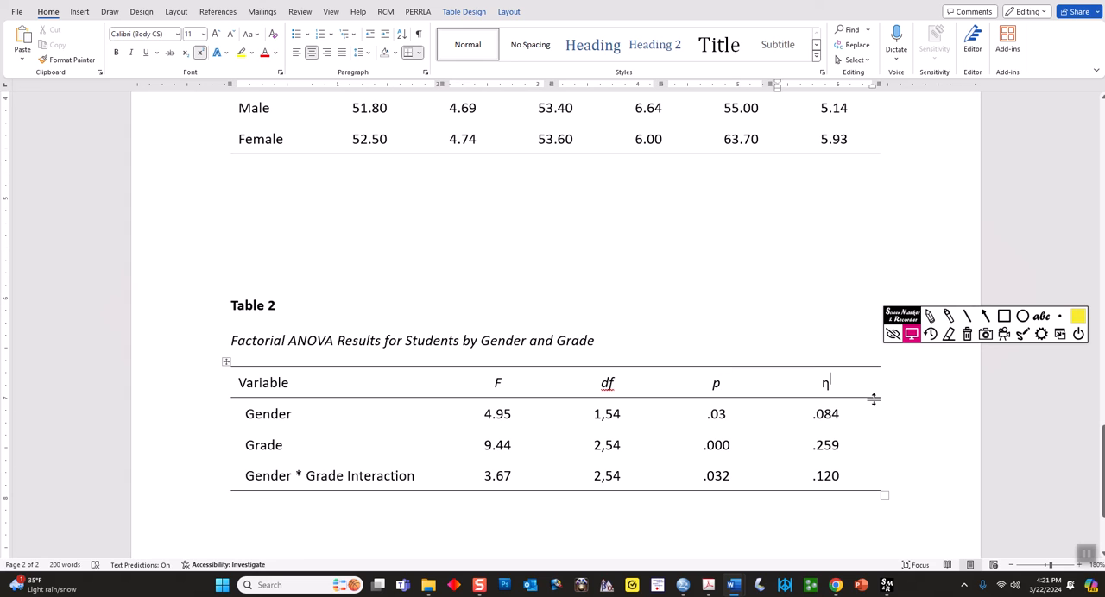
type("jhkhkh")
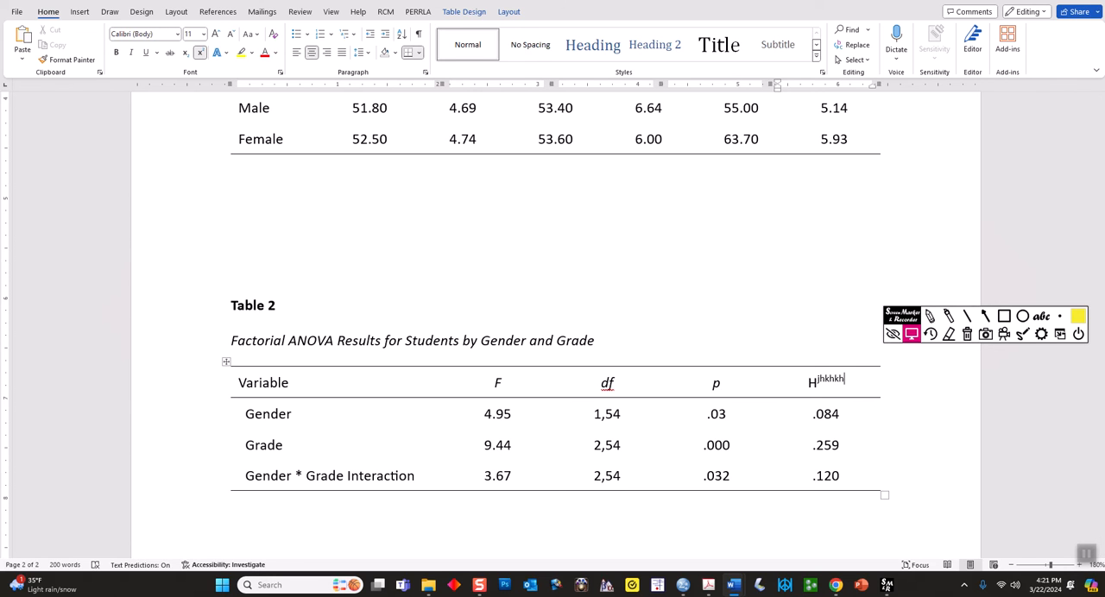
key("BackSpace")
key("BackSpace")
key("BackSpace")
key("BackSpace")
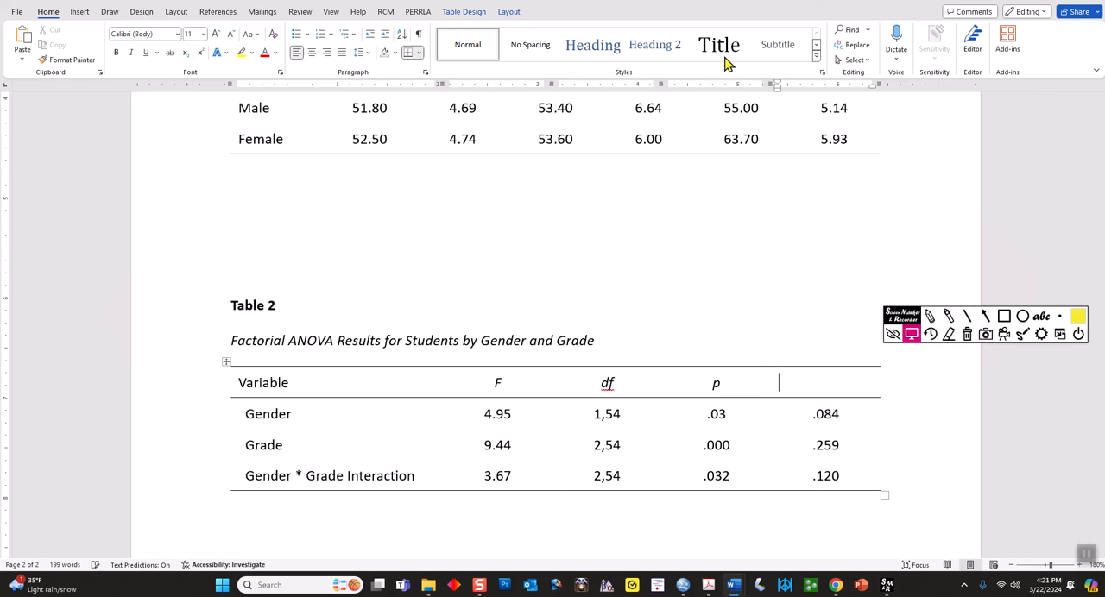
Centre the alignment of the empty heading cell in Table 2's last column
left_click(462, 13)
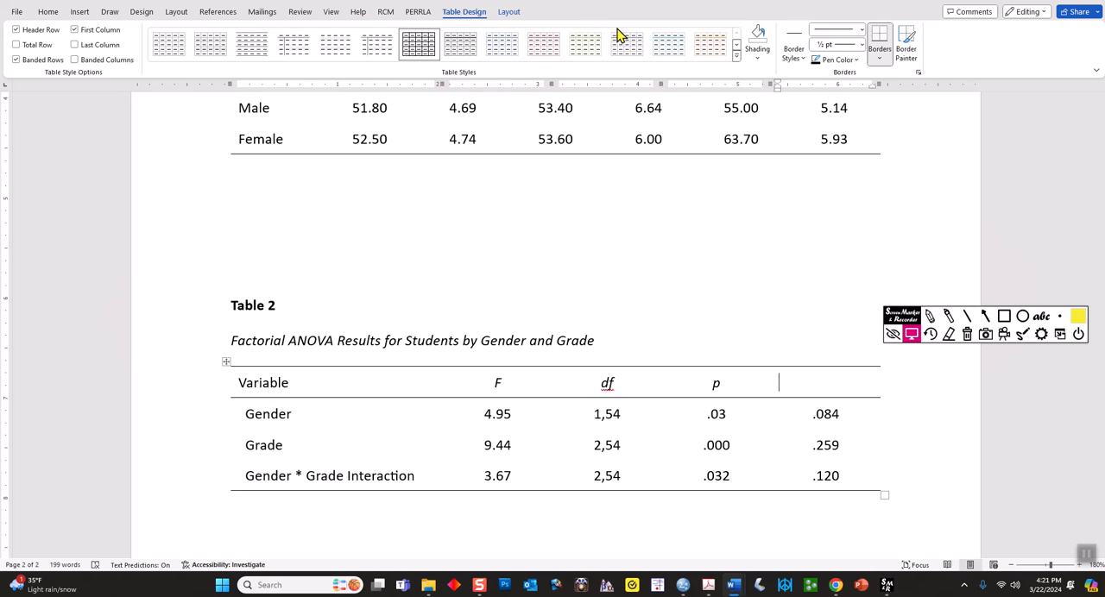
left_click(523, 13)
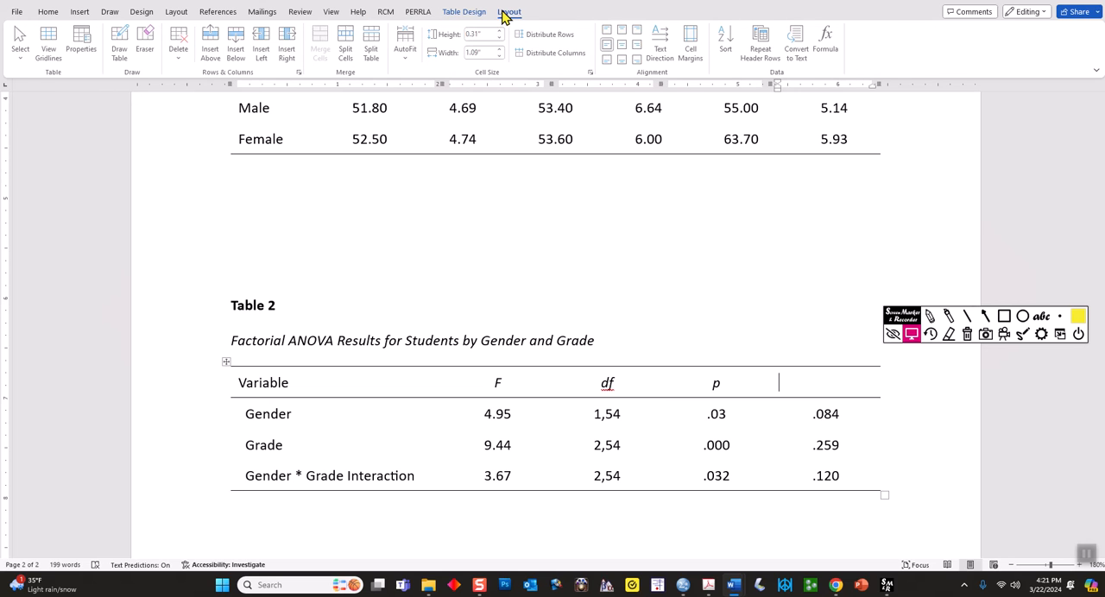
left_click(623, 46)
left_click(823, 385)
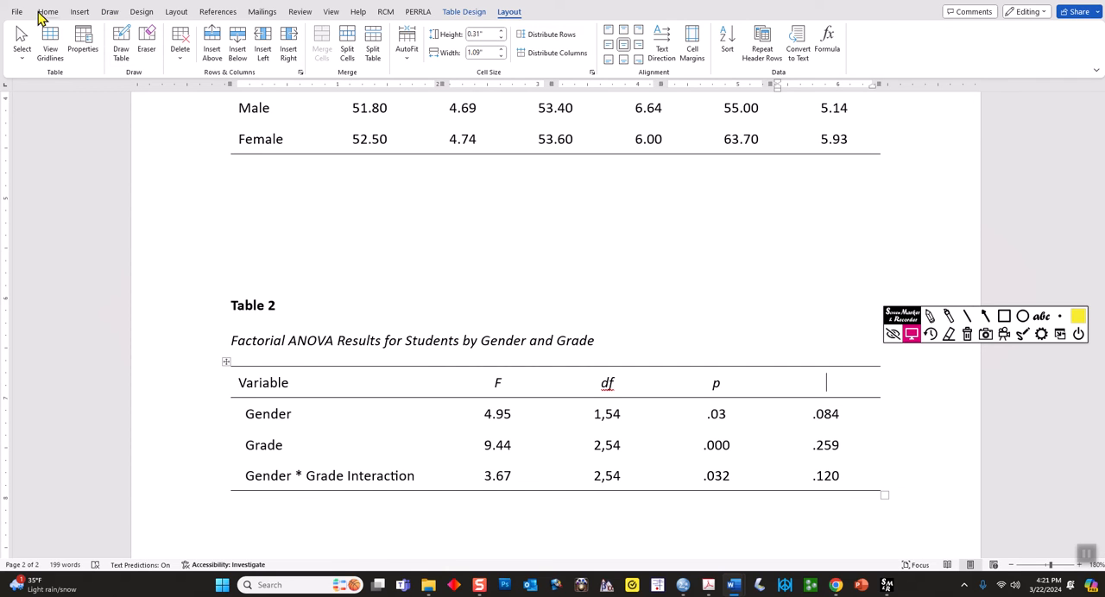
Enter a superscript 2 in the empty heading cell of Table 2's last column
left_click(78, 12)
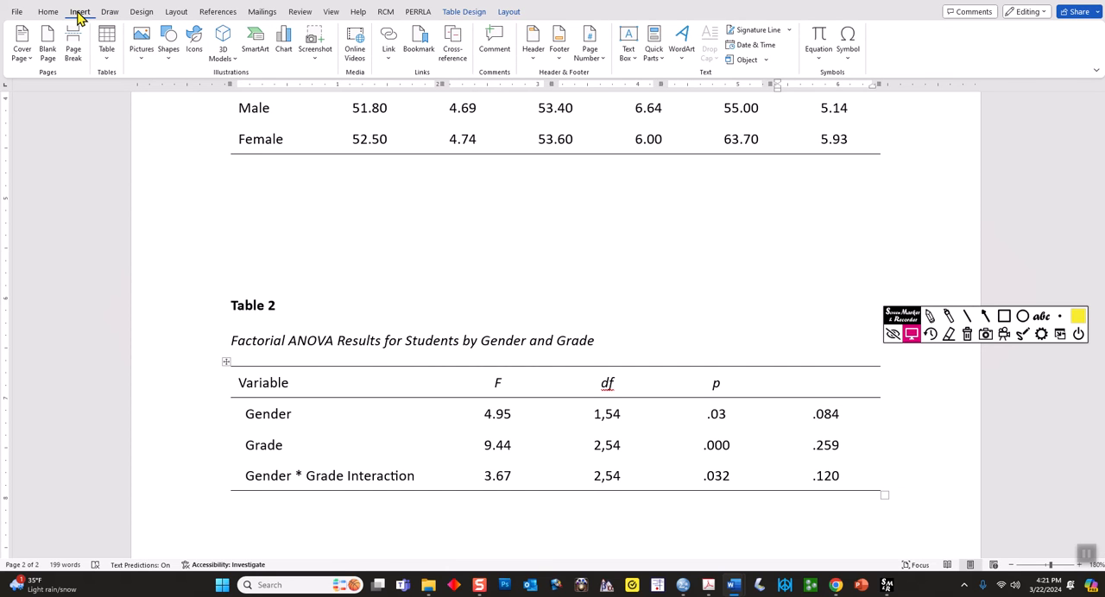
left_click(48, 12)
left_click(199, 52)
type("2")
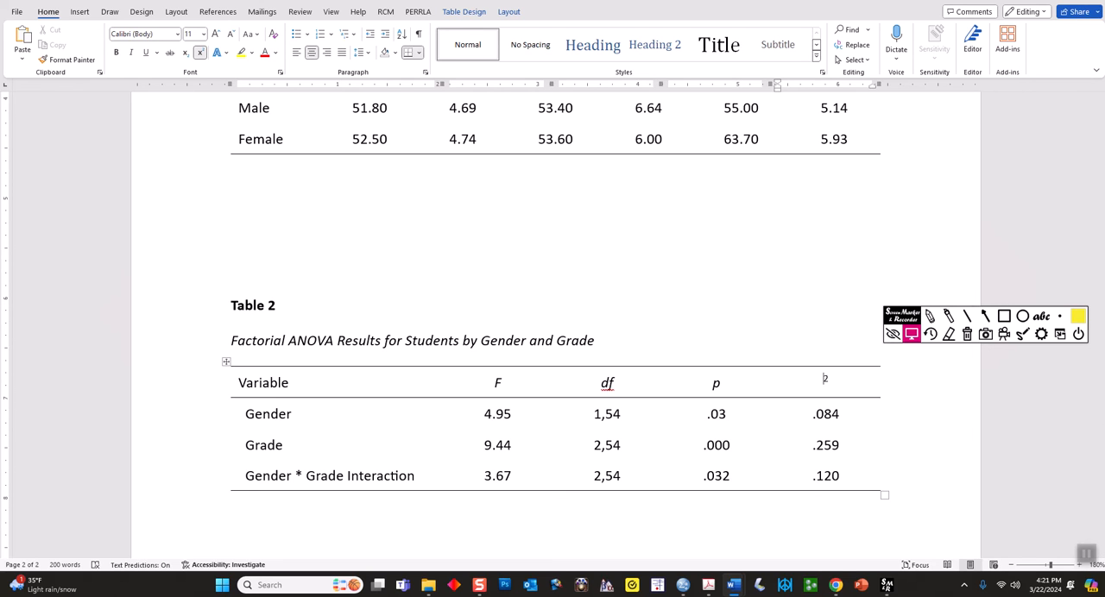
Turn off superscript and insert the Greek symbol η before the superscript 2 in Table 2's last heading cell
left_click(202, 57)
left_click(79, 11)
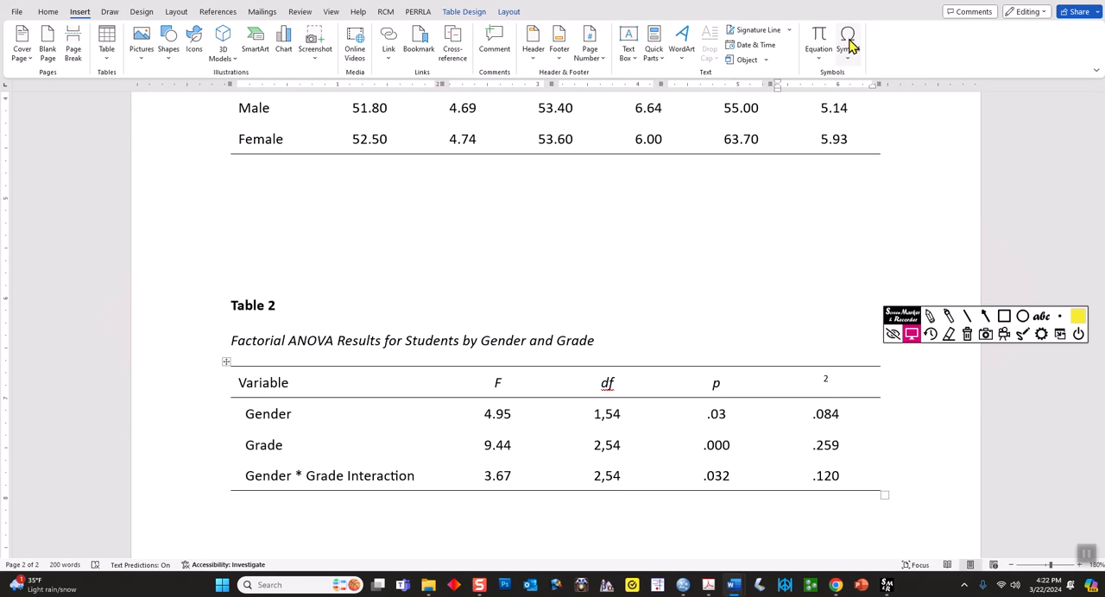
left_click(846, 48)
left_click(847, 75)
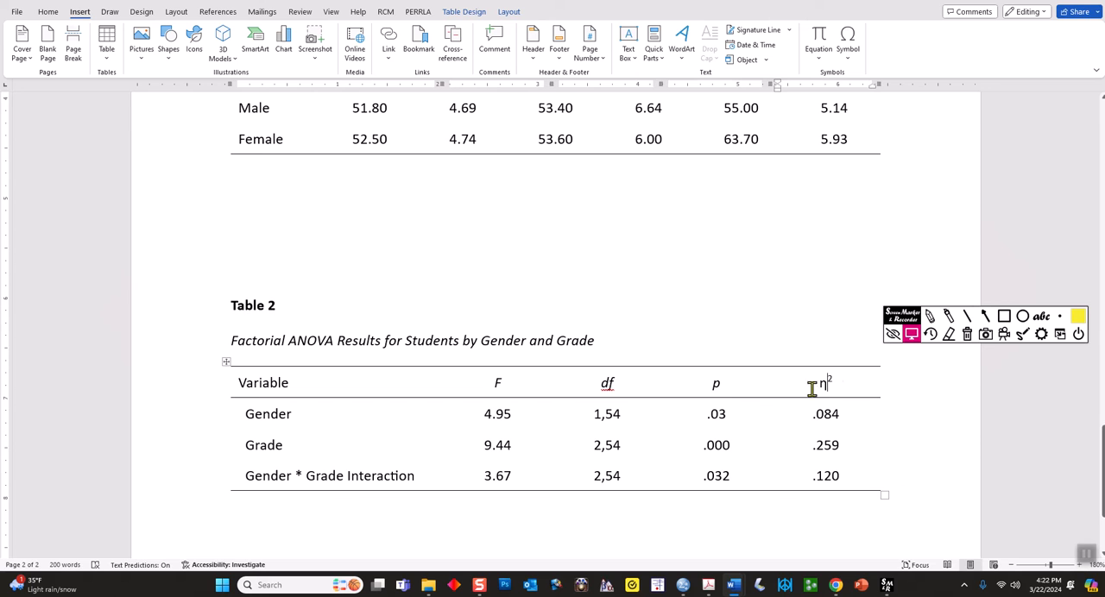
left_click_drag(723, 384, 505, 387)
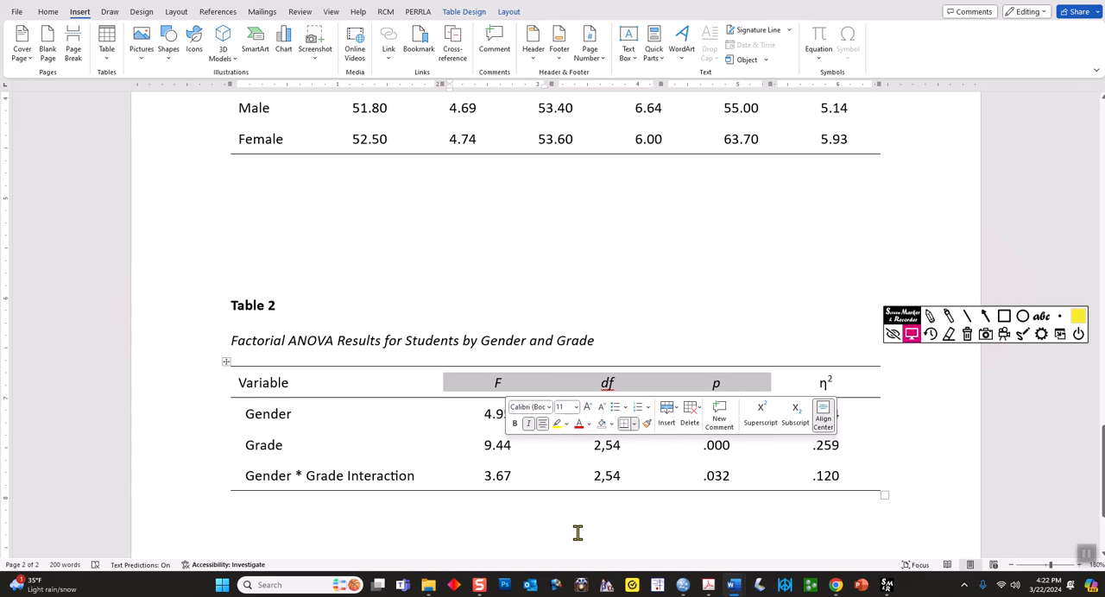
left_click(854, 388)
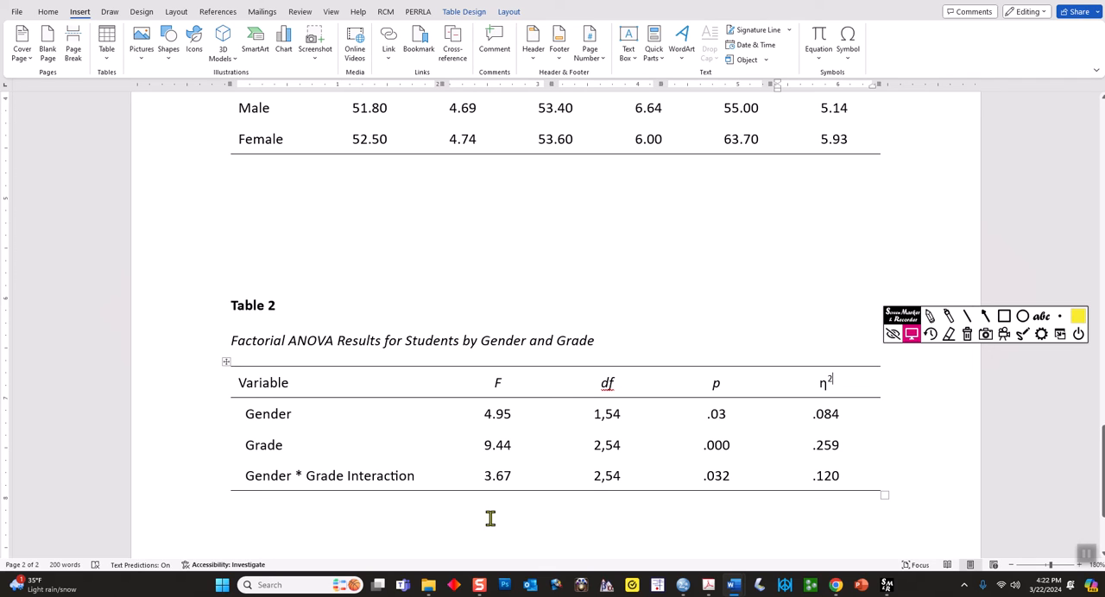
left_click(287, 505)
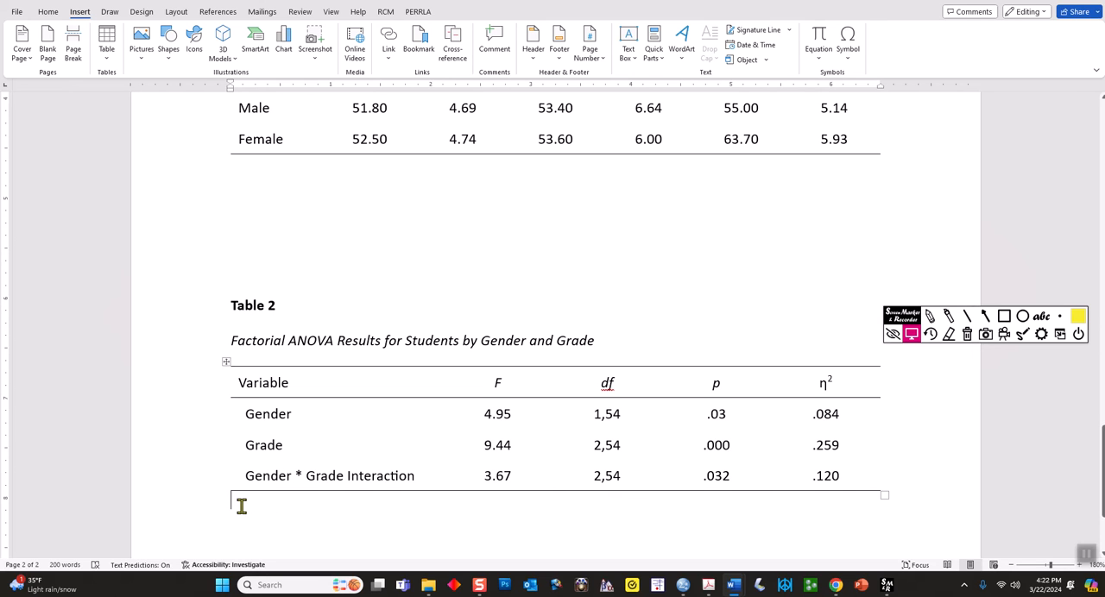
double_click(301, 476)
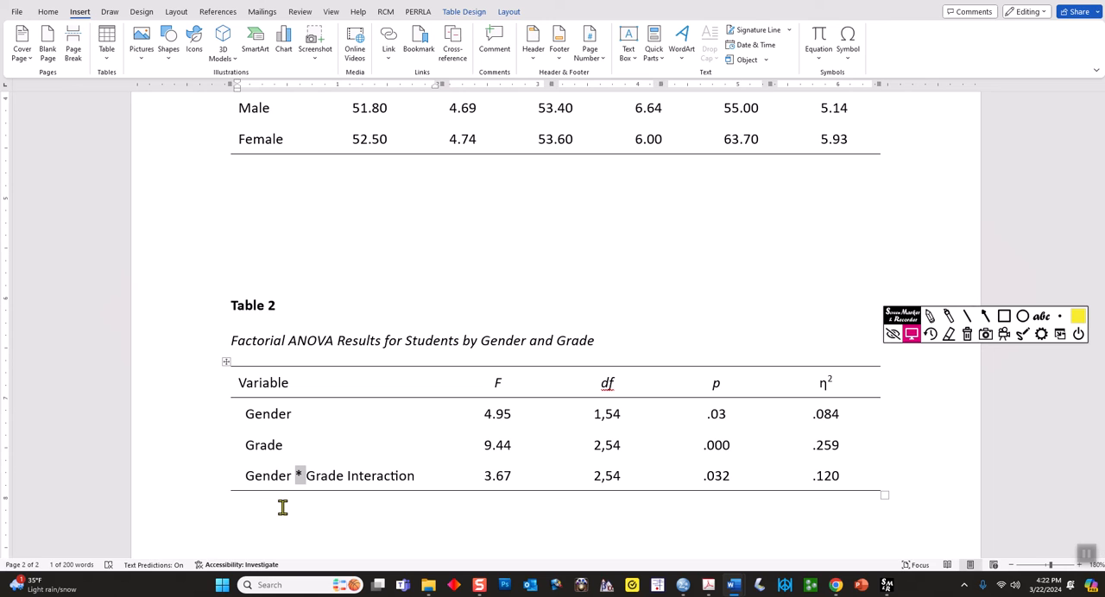
left_click_drag(422, 476, 346, 476)
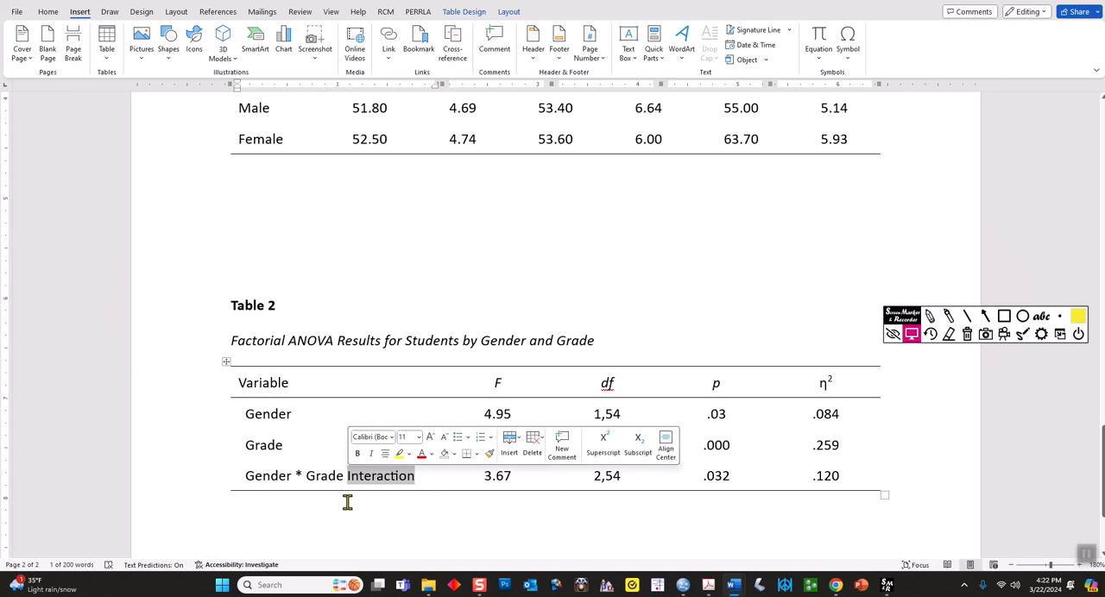
left_click(379, 499)
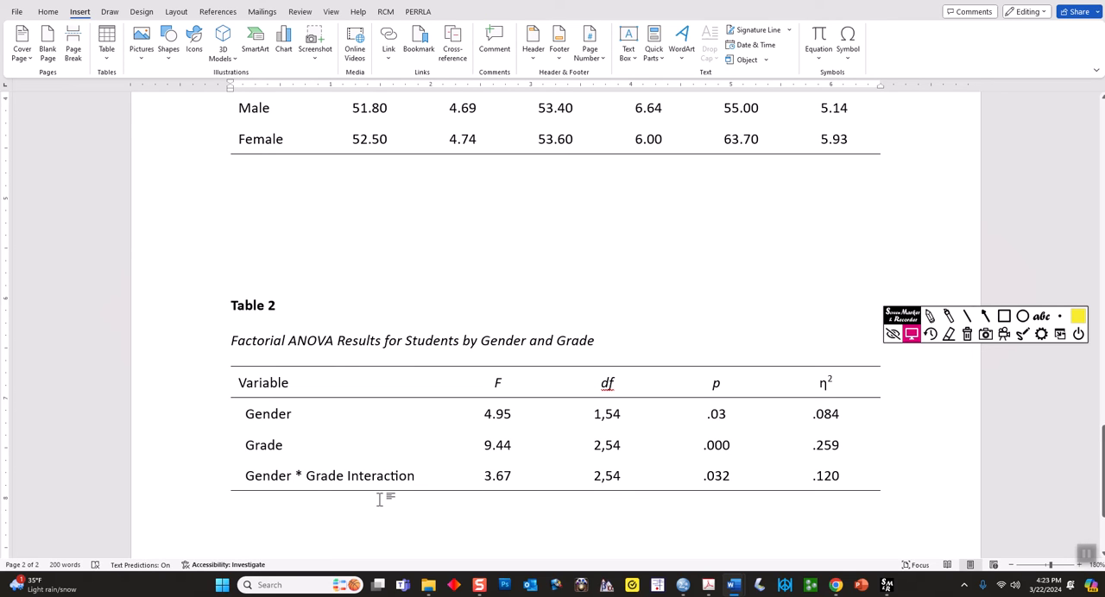